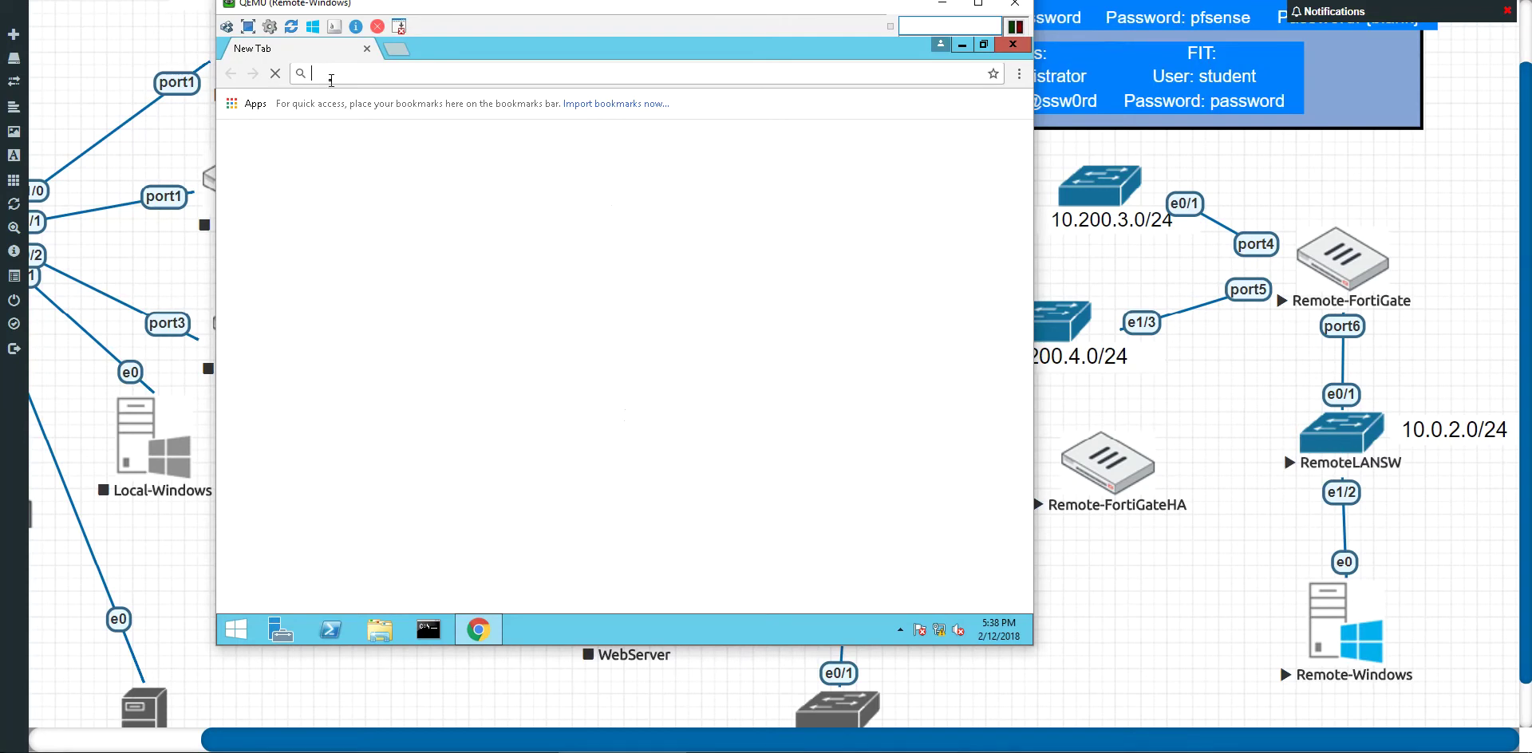
# Step: Load the FortiGate login page at 10.0.2.254 in Chrome's address bar
pyautogui.write('10.0.')
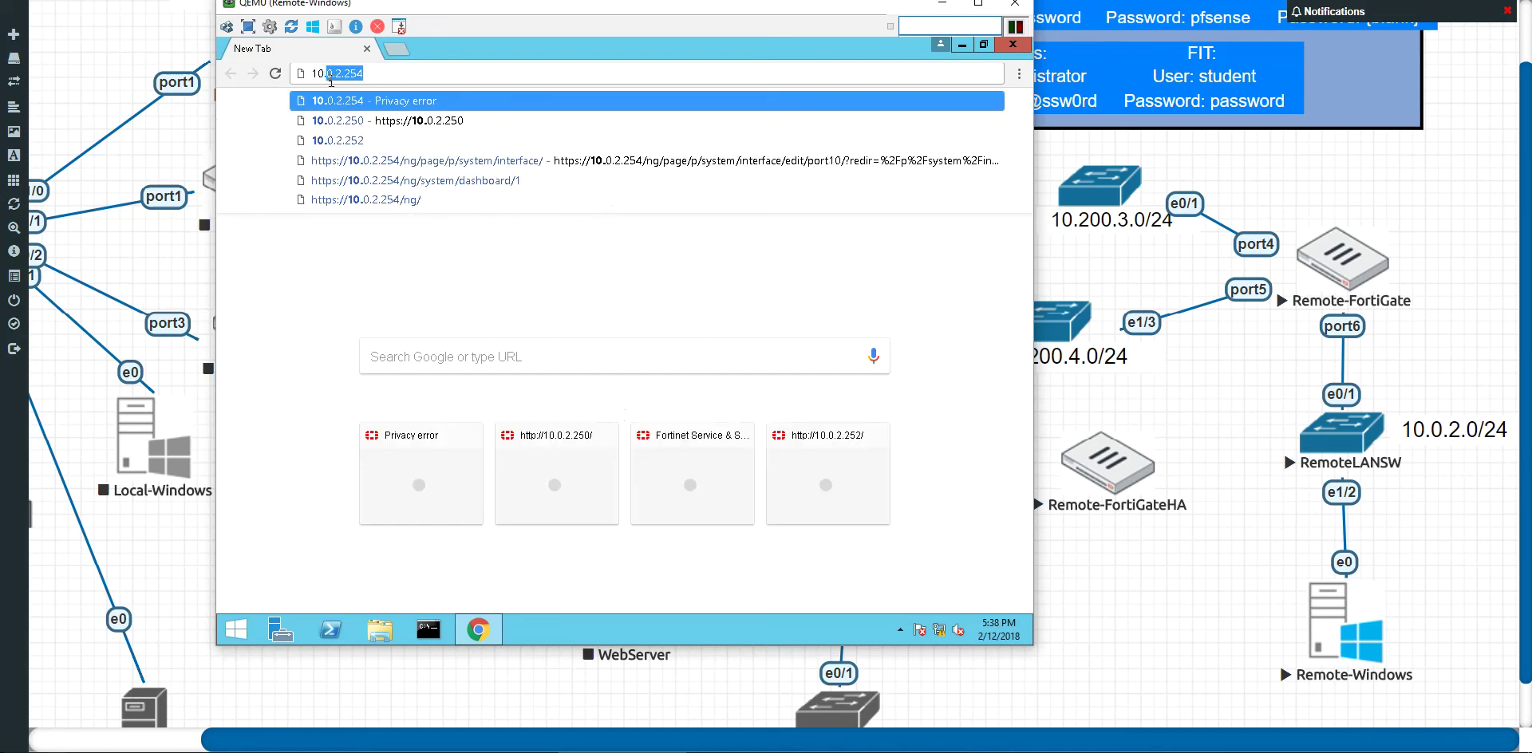
pyautogui.write('2.254')
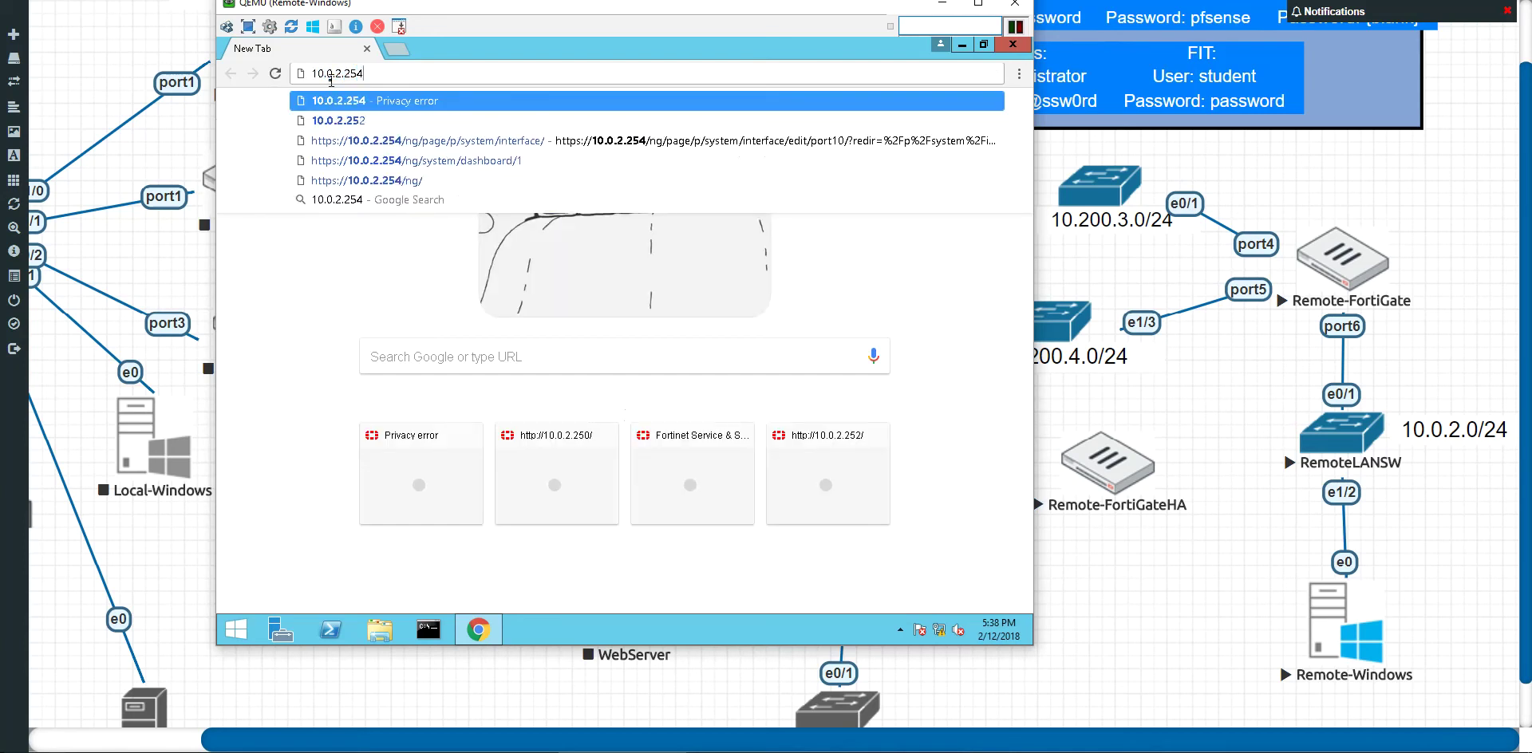
pyautogui.press('Return')
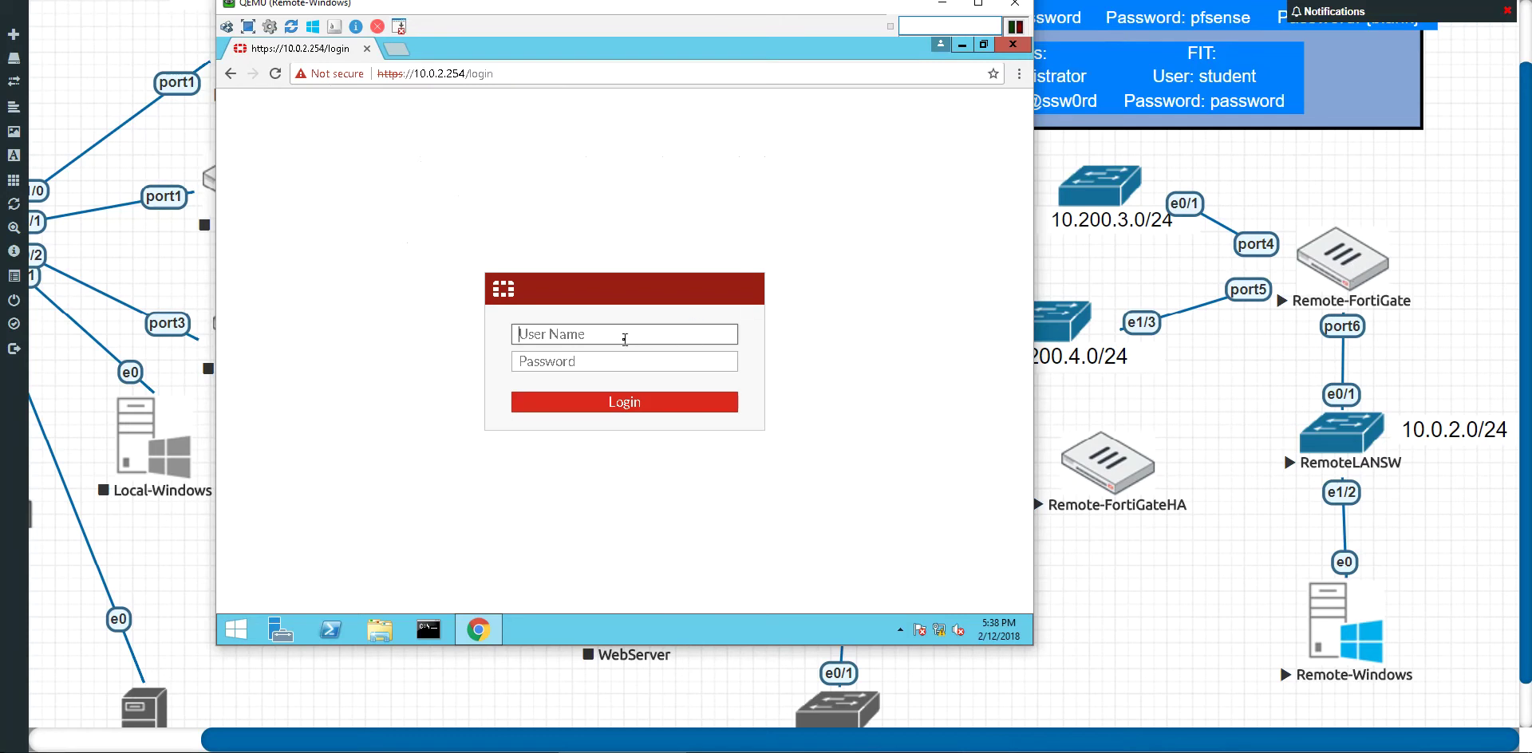
# Step: Log in to the FortiGate GUI as admin and postpone the password change with Later
pyautogui.write('admin')
pyautogui.press('Return')
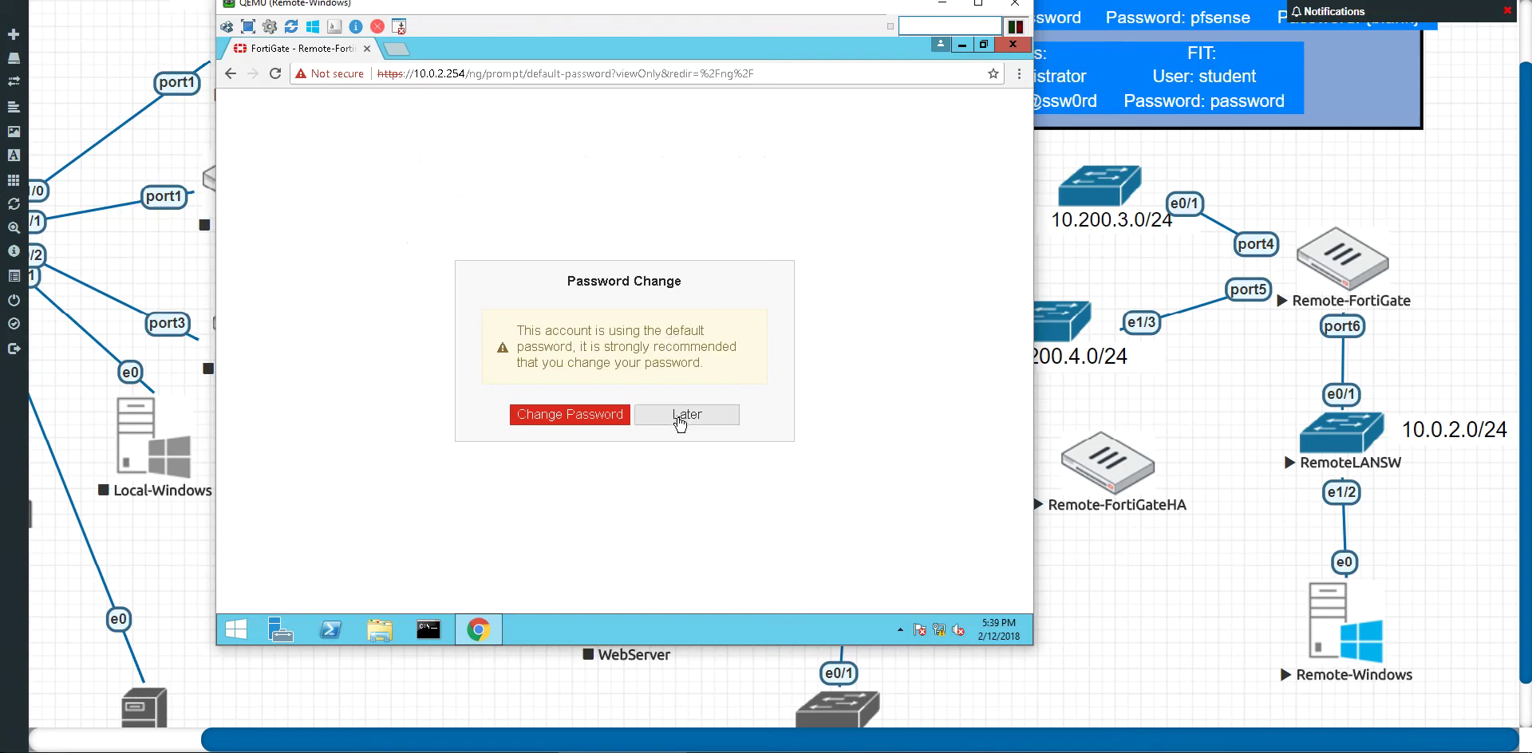
pyautogui.click(679, 416)
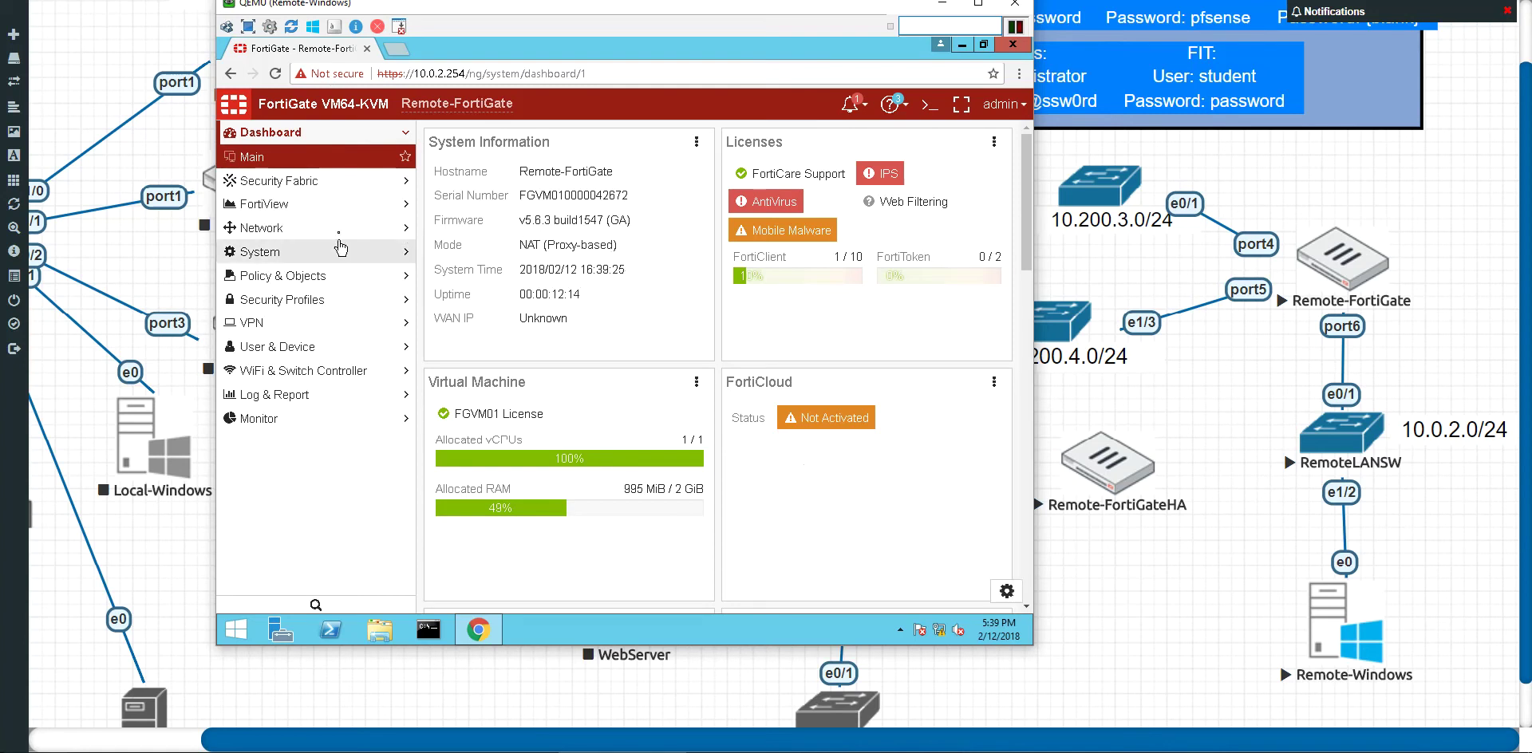
# Step: Show the Network Interfaces list and inspect port6 (LAN) alongside port4 WAN1 and port5 Wan2
pyautogui.click(339, 229)
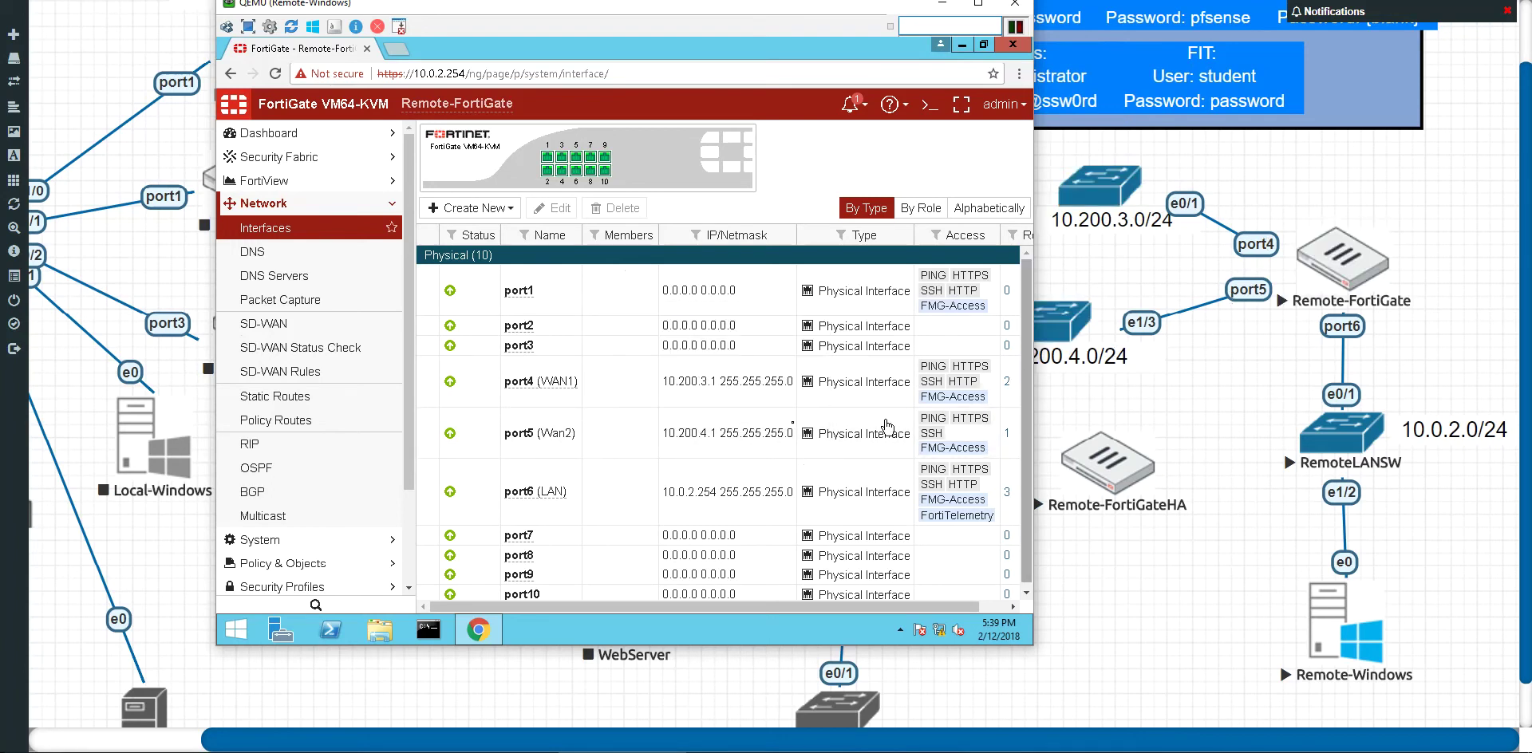
pyautogui.moveTo(520, 501)
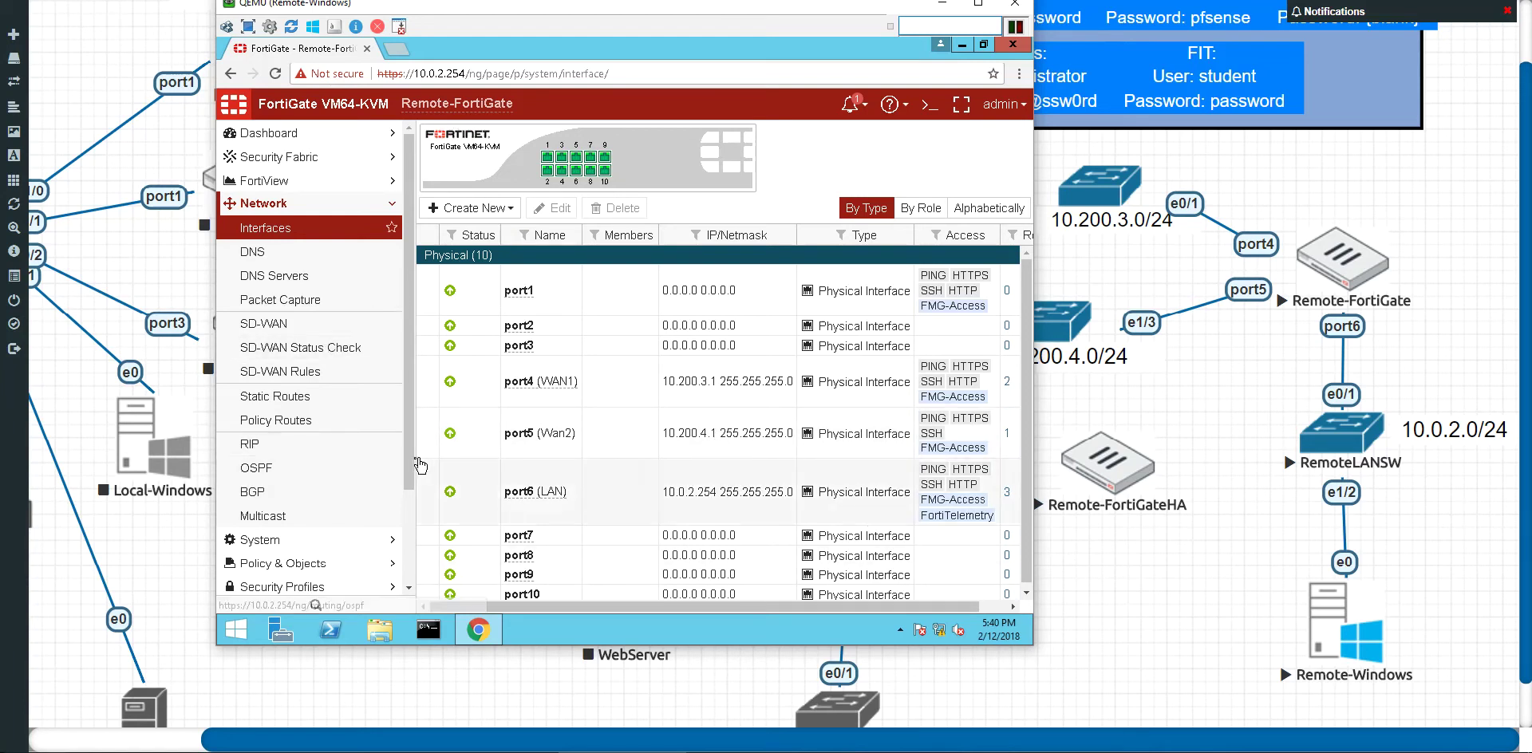
# Step: Display the IPv4 Policy list and scroll through the Internet Access rule from port6 to port4
pyautogui.scroll(-1, 404, 524)
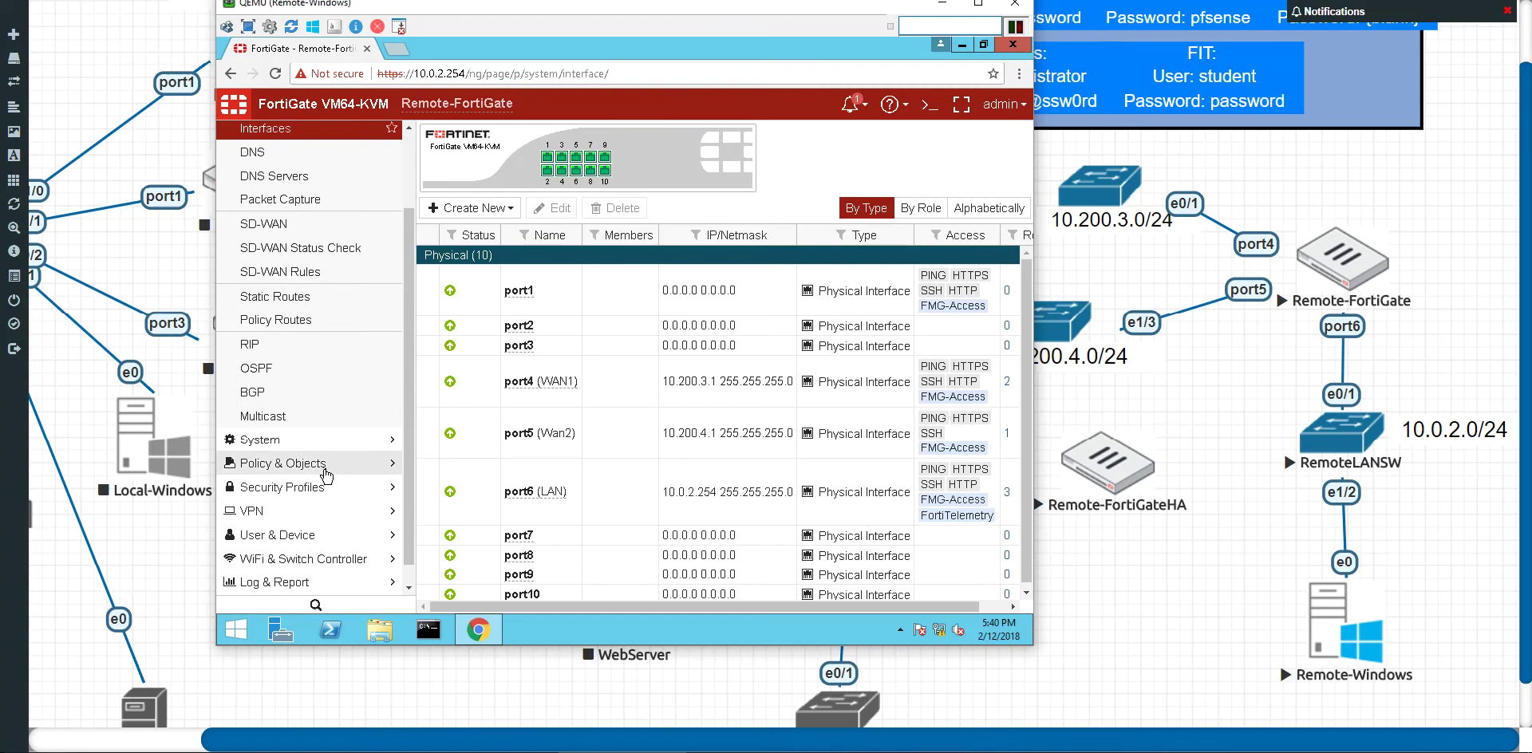
pyautogui.click(327, 478)
pyautogui.click(291, 182)
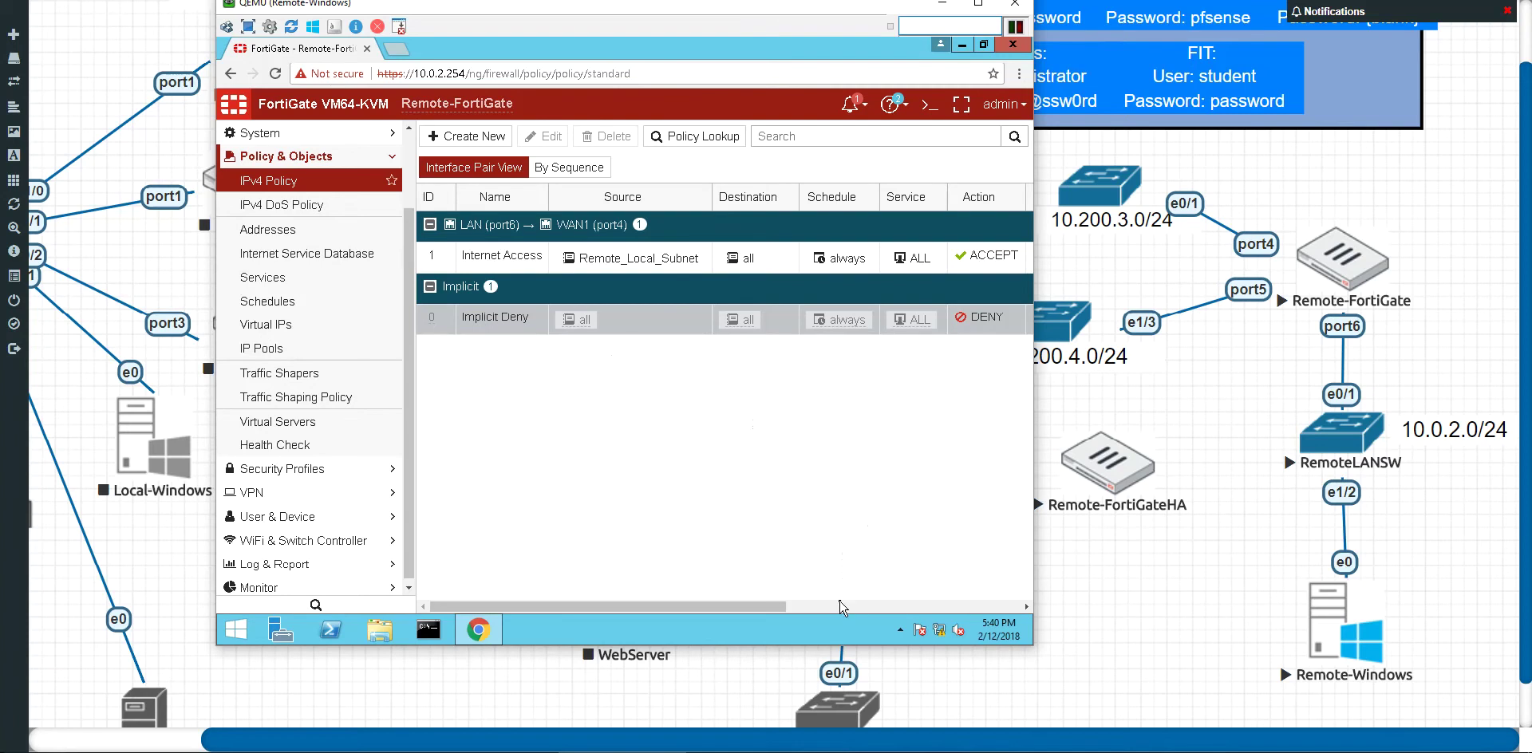
pyautogui.click(840, 608)
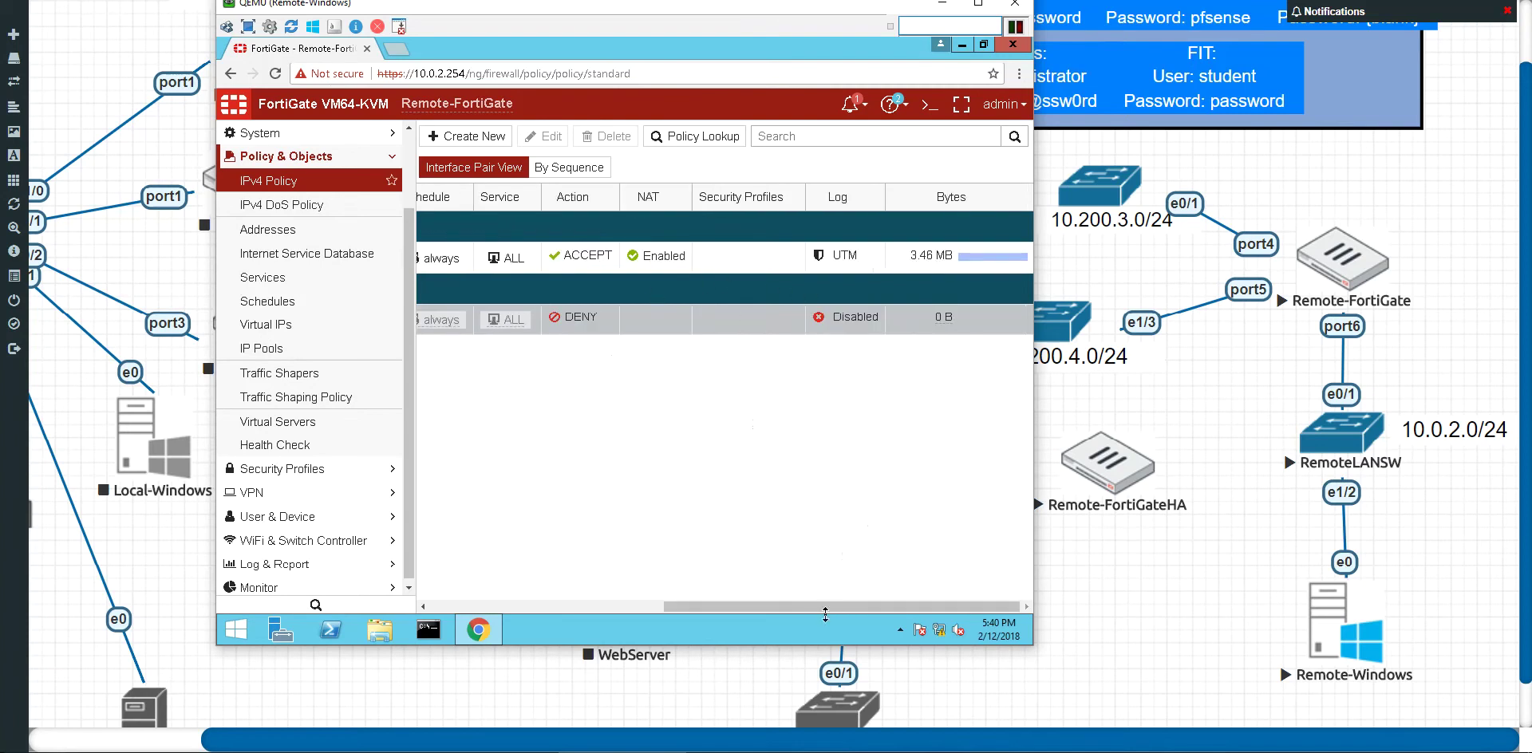
pyautogui.moveTo(830, 607); pyautogui.dragTo(598, 591)
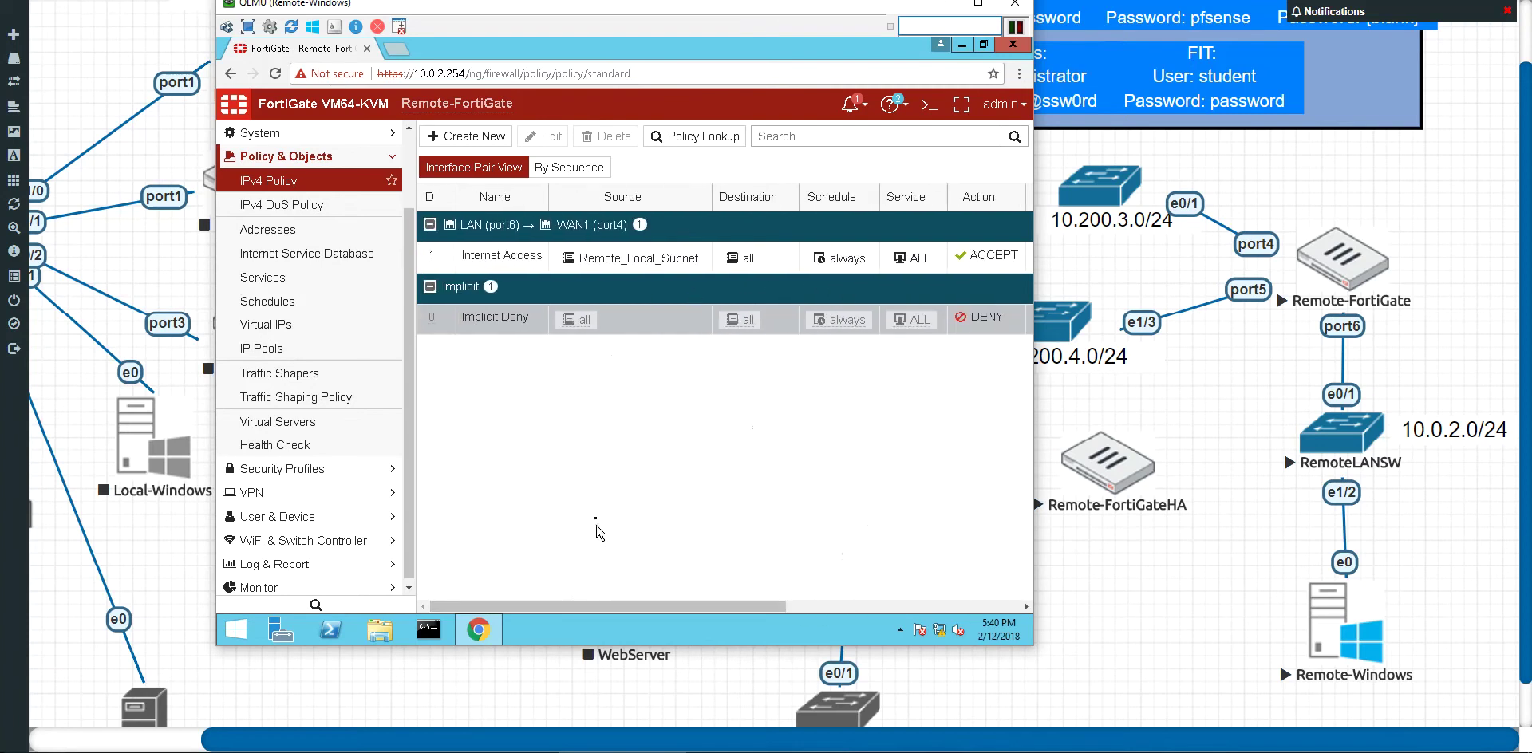
pyautogui.click(397, 49)
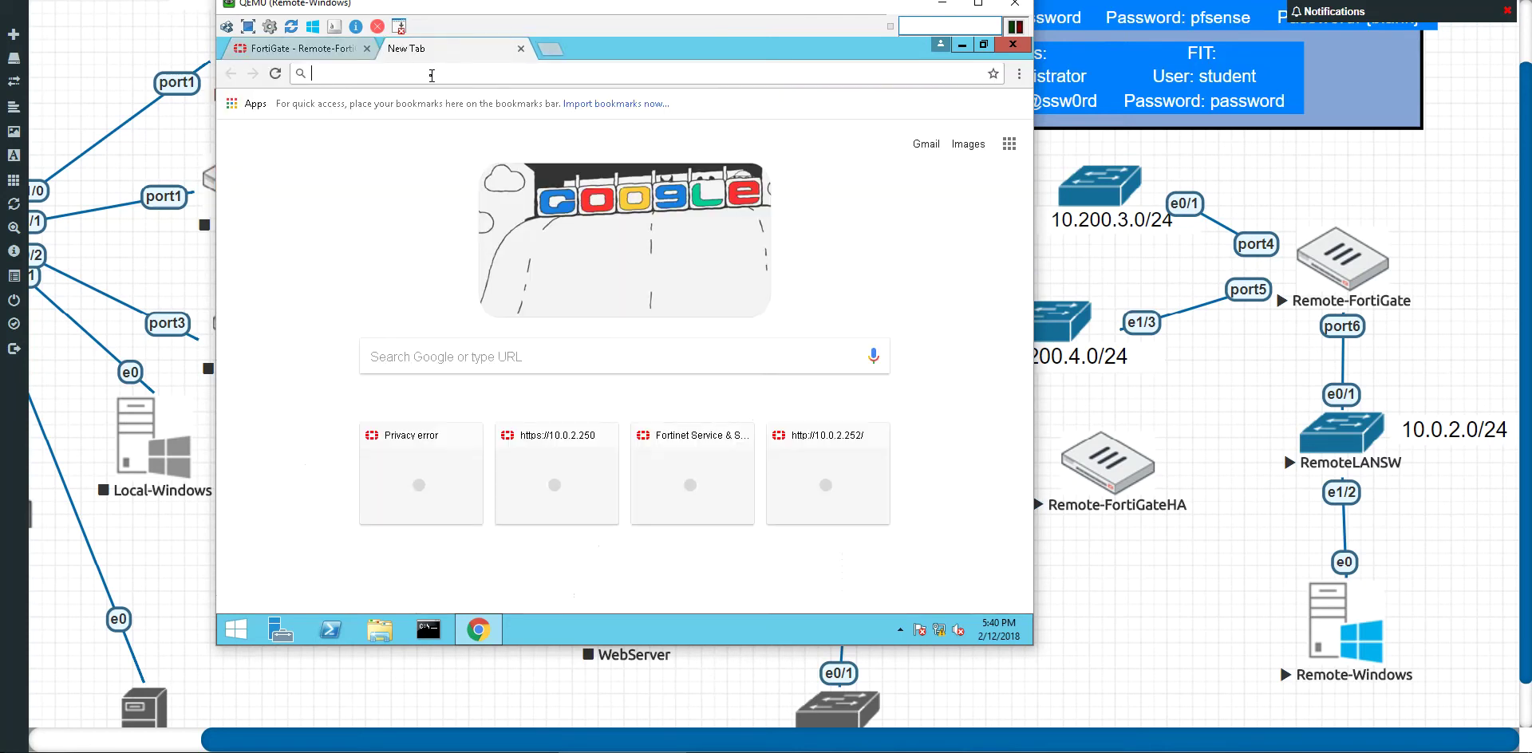
pyautogui.write('www.google.com')
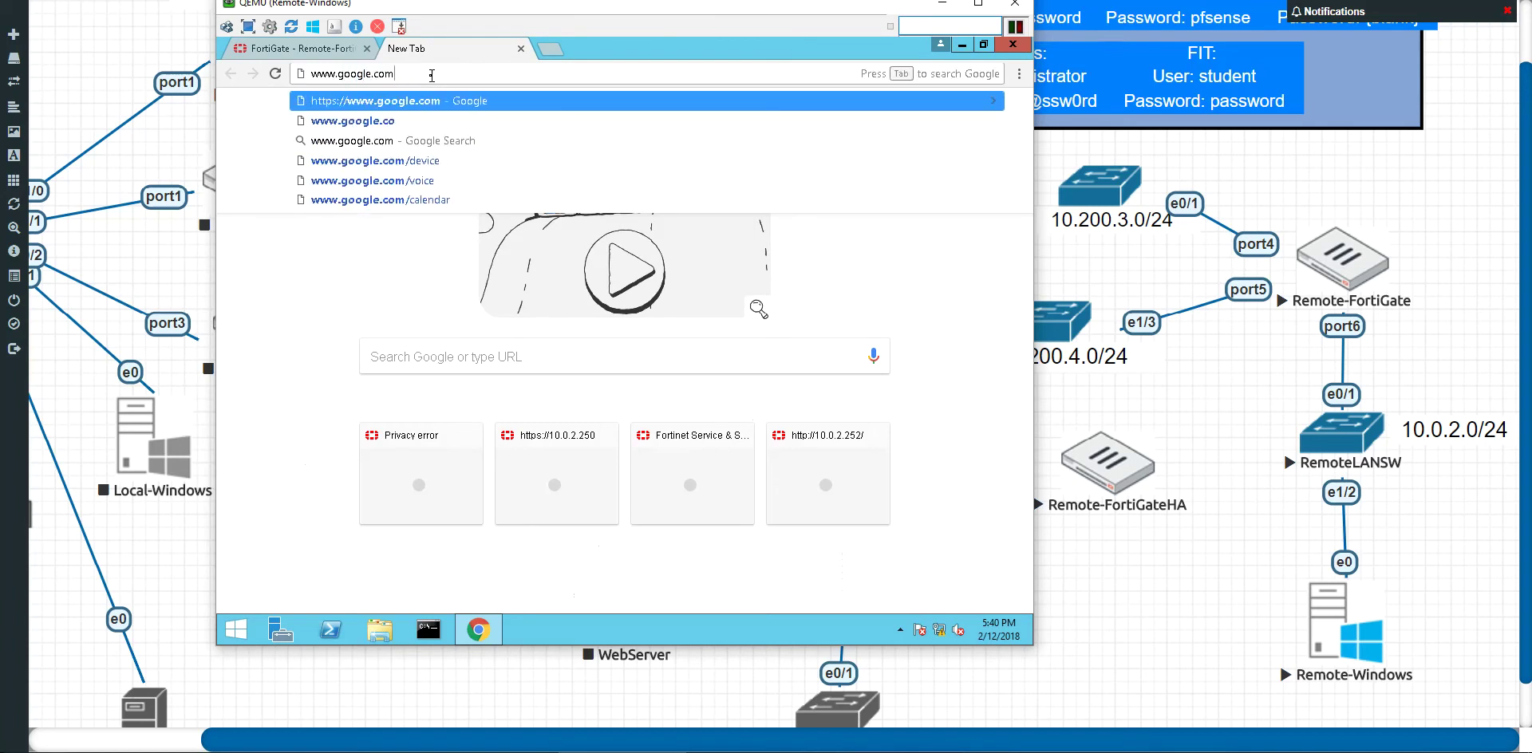
pyautogui.press('Return')
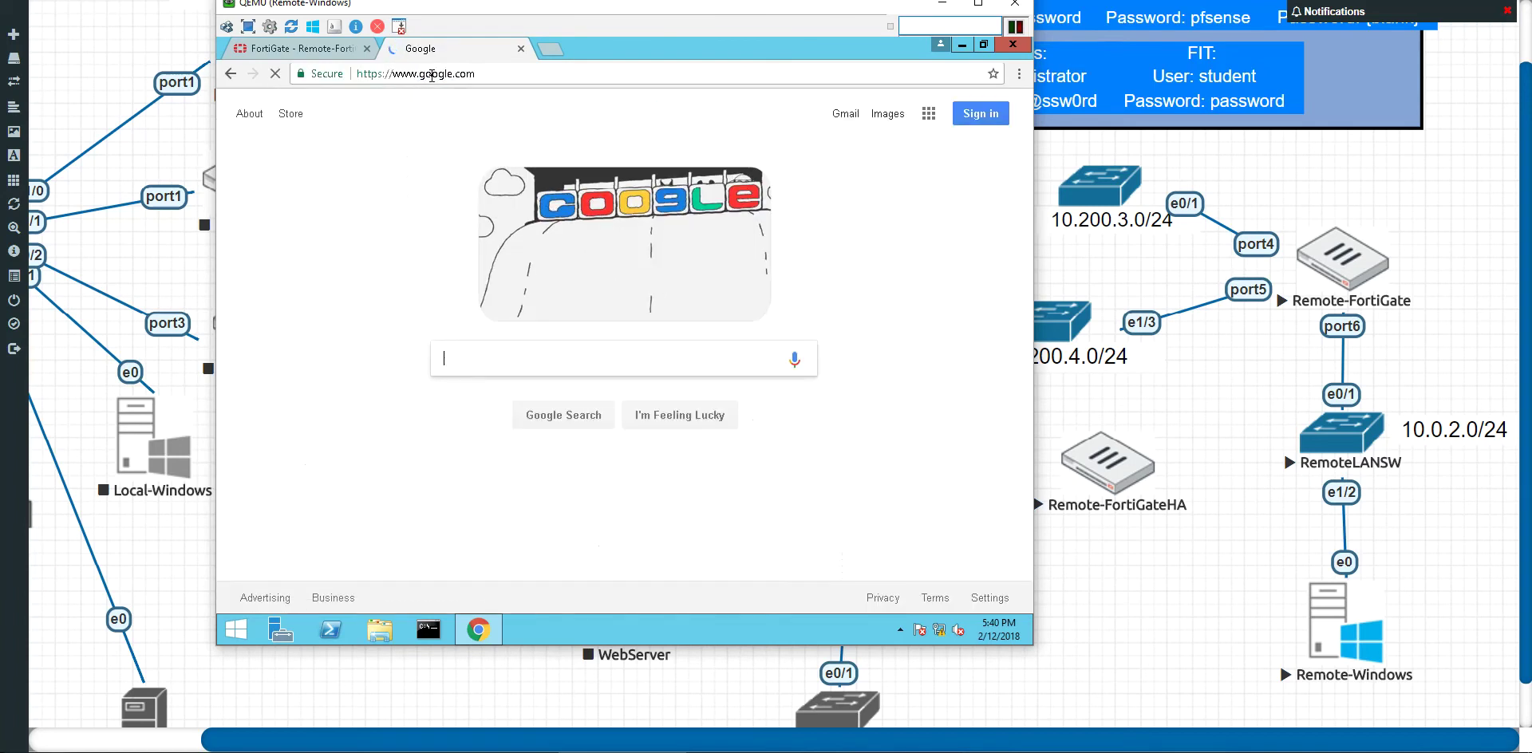
pyautogui.write('hello world')
pyautogui.press('Return')
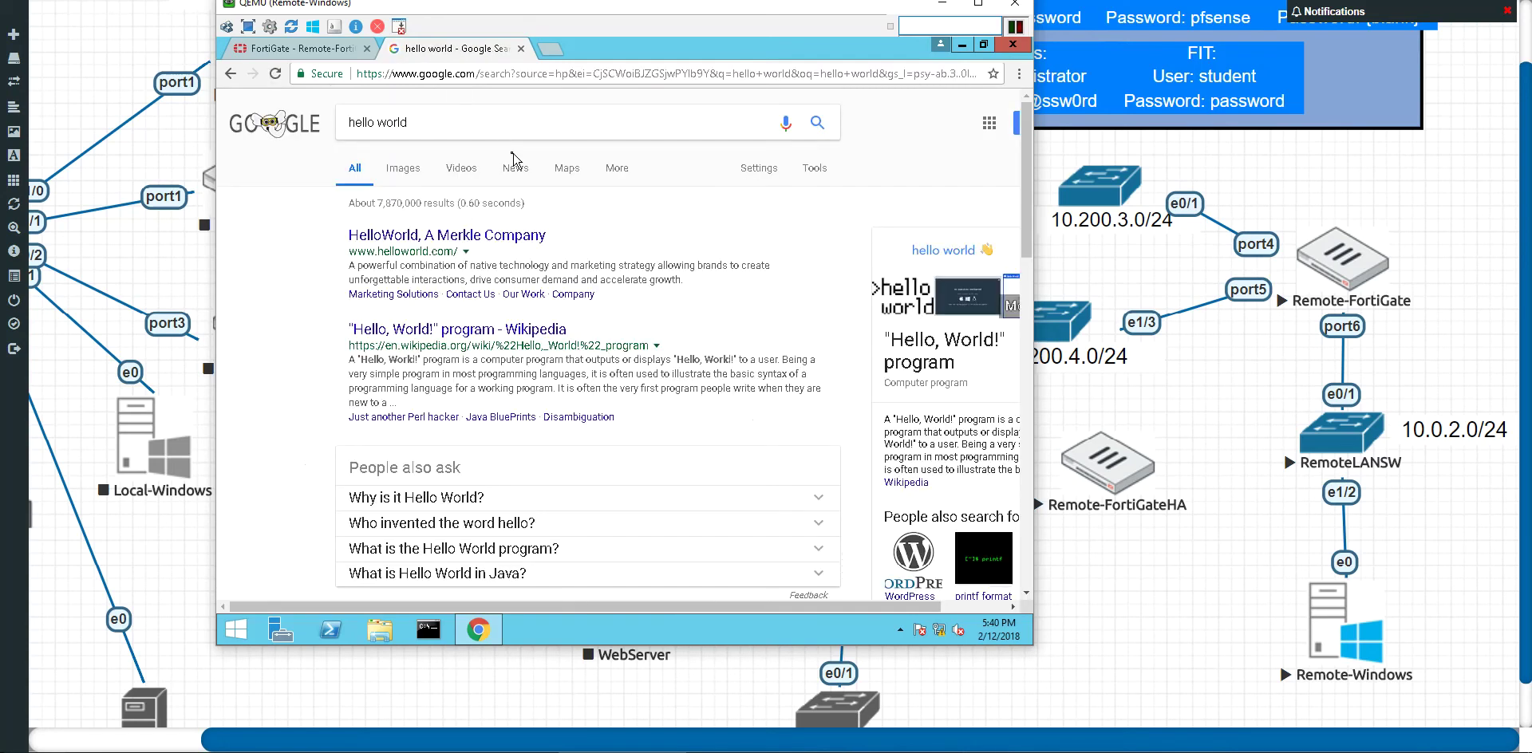
pyautogui.moveTo(617, 16); pyautogui.dragTo(572, 49)
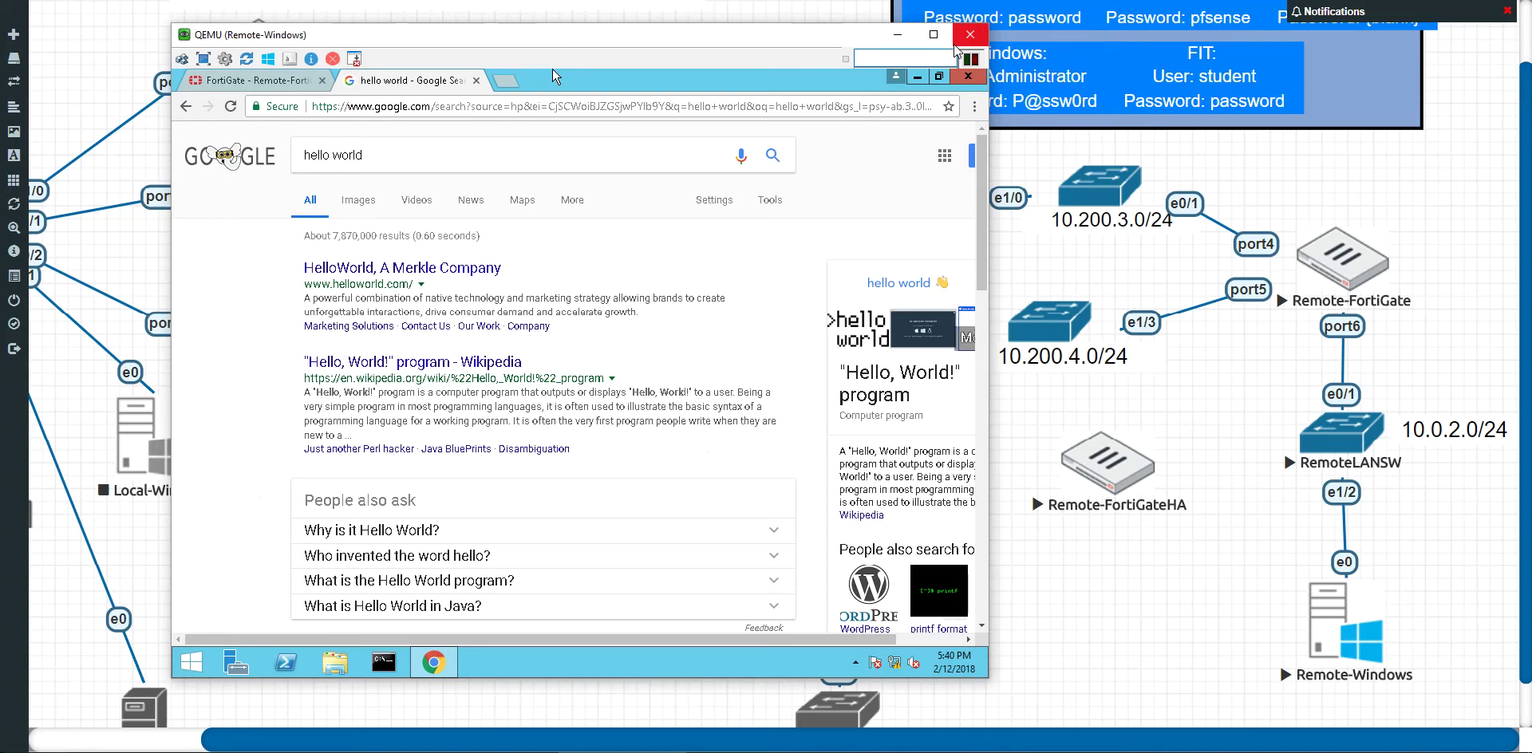
# Step: Close the Remote-Windows console and nudge Remote-FortiGateHA slightly right and up beside Remote-FortiGate
pyautogui.click(965, 36)
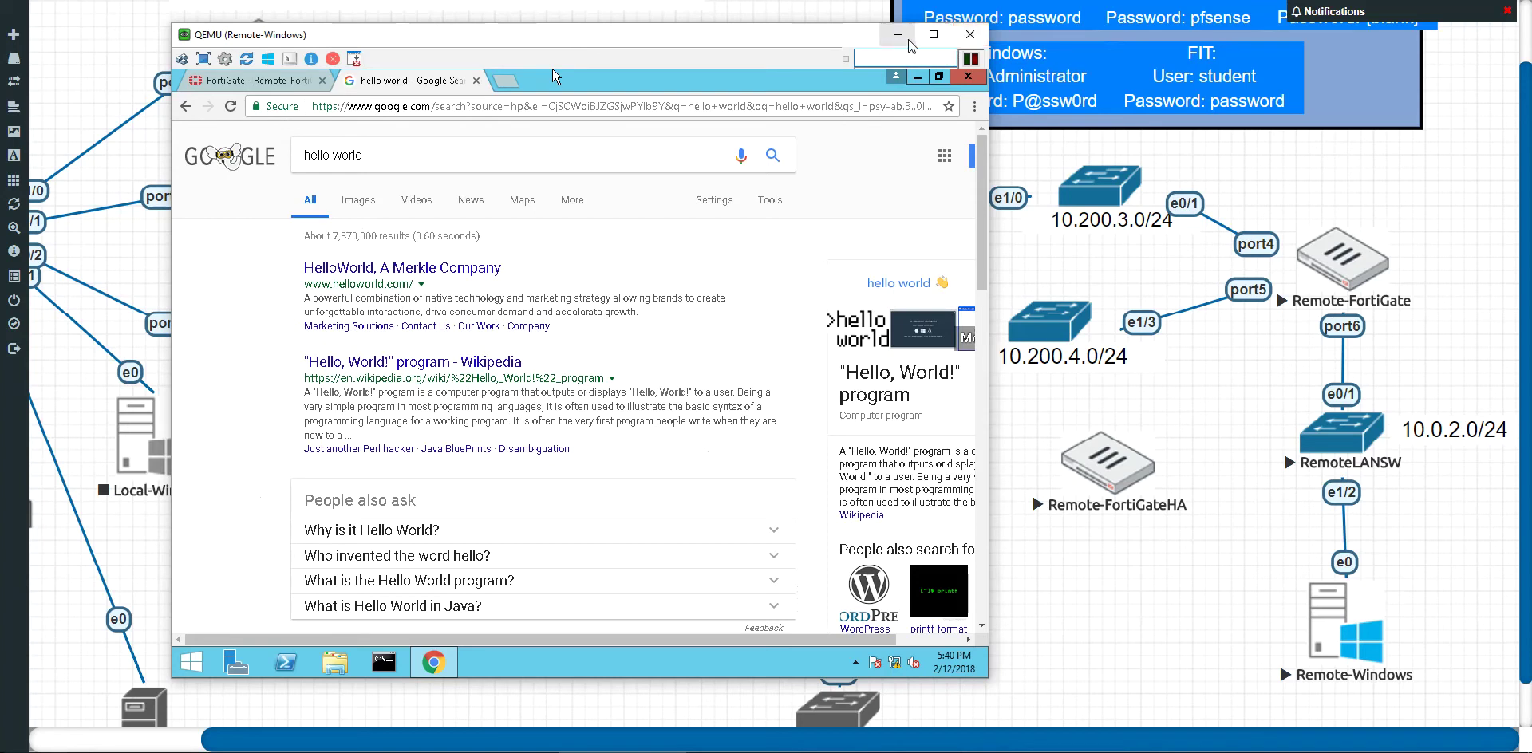
pyautogui.moveTo(1135, 456); pyautogui.dragTo(1147, 481)
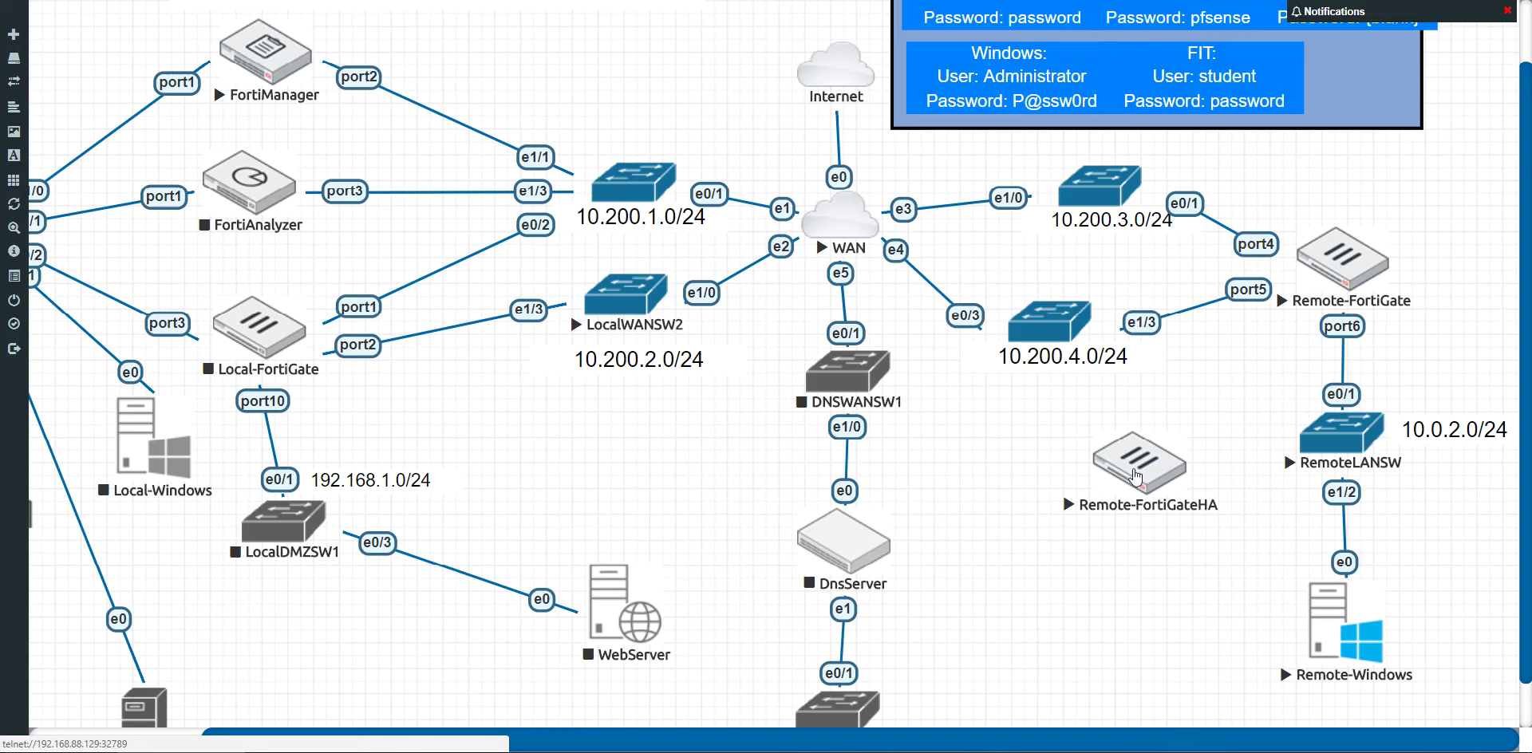
pyautogui.moveTo(1136, 476); pyautogui.dragTo(1136, 456)
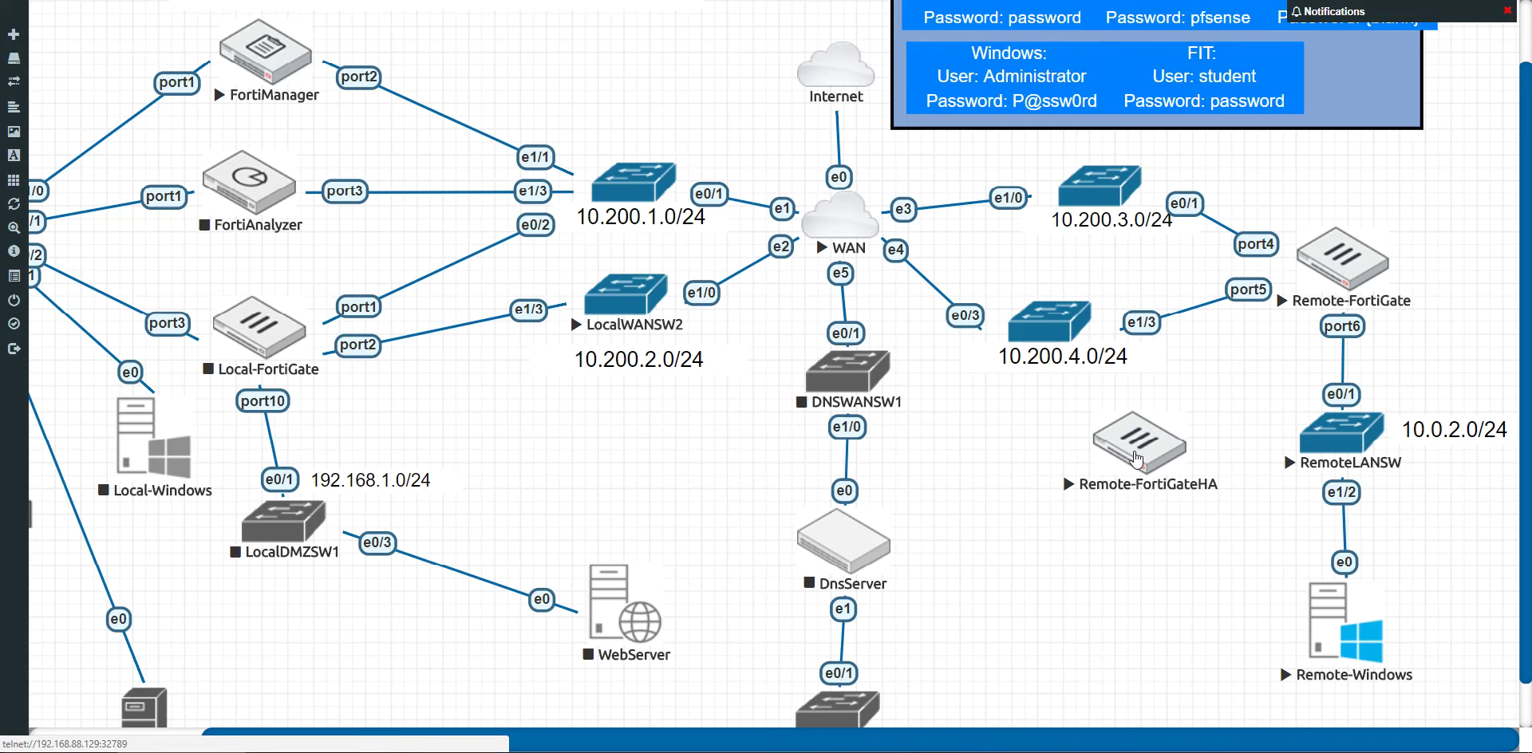
# Step: Open the Remote-FortiGateHA console and log in as admin, correcting the mistyped username
pyautogui.click(1130, 454)
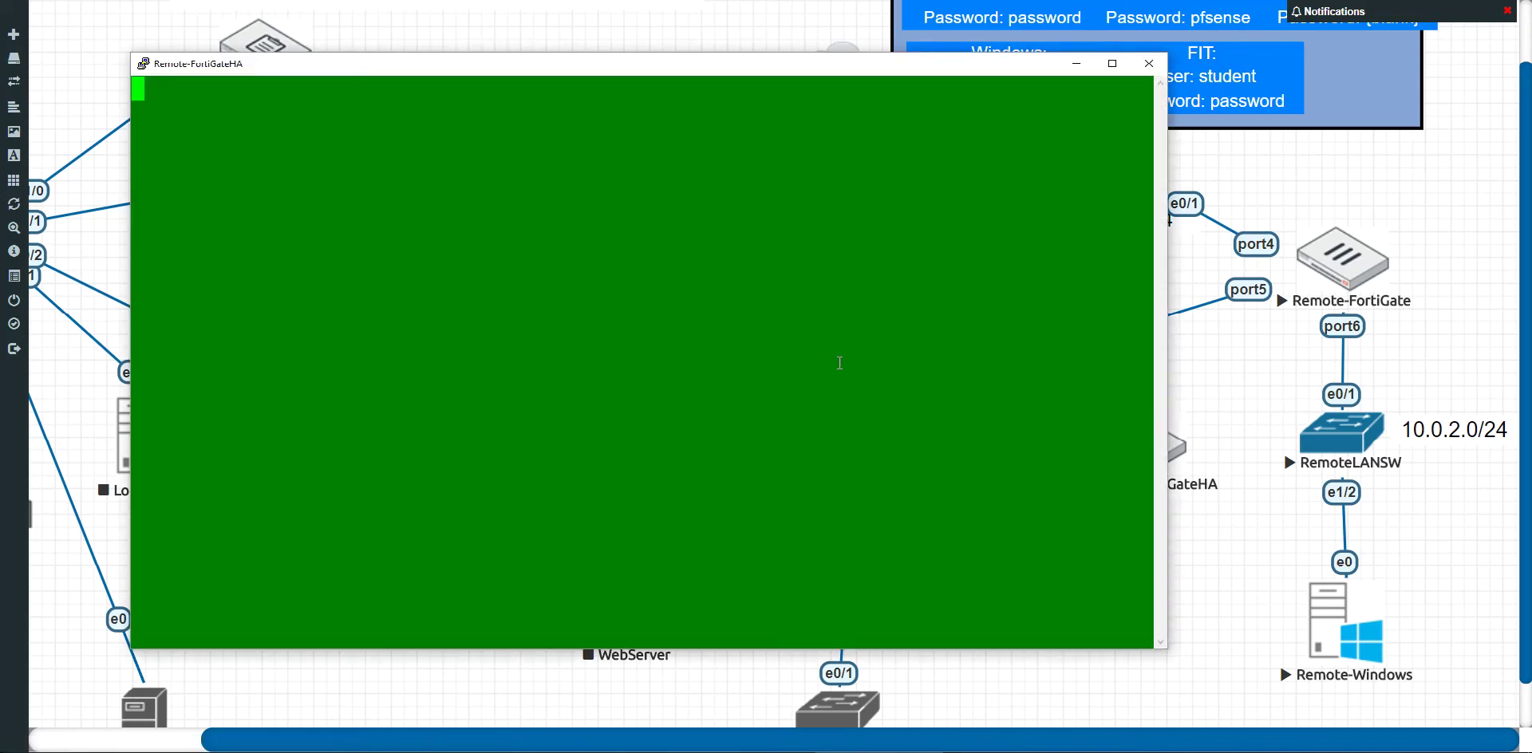
pyautogui.press('Return')
pyautogui.press('Return')
pyautogui.press('Return')
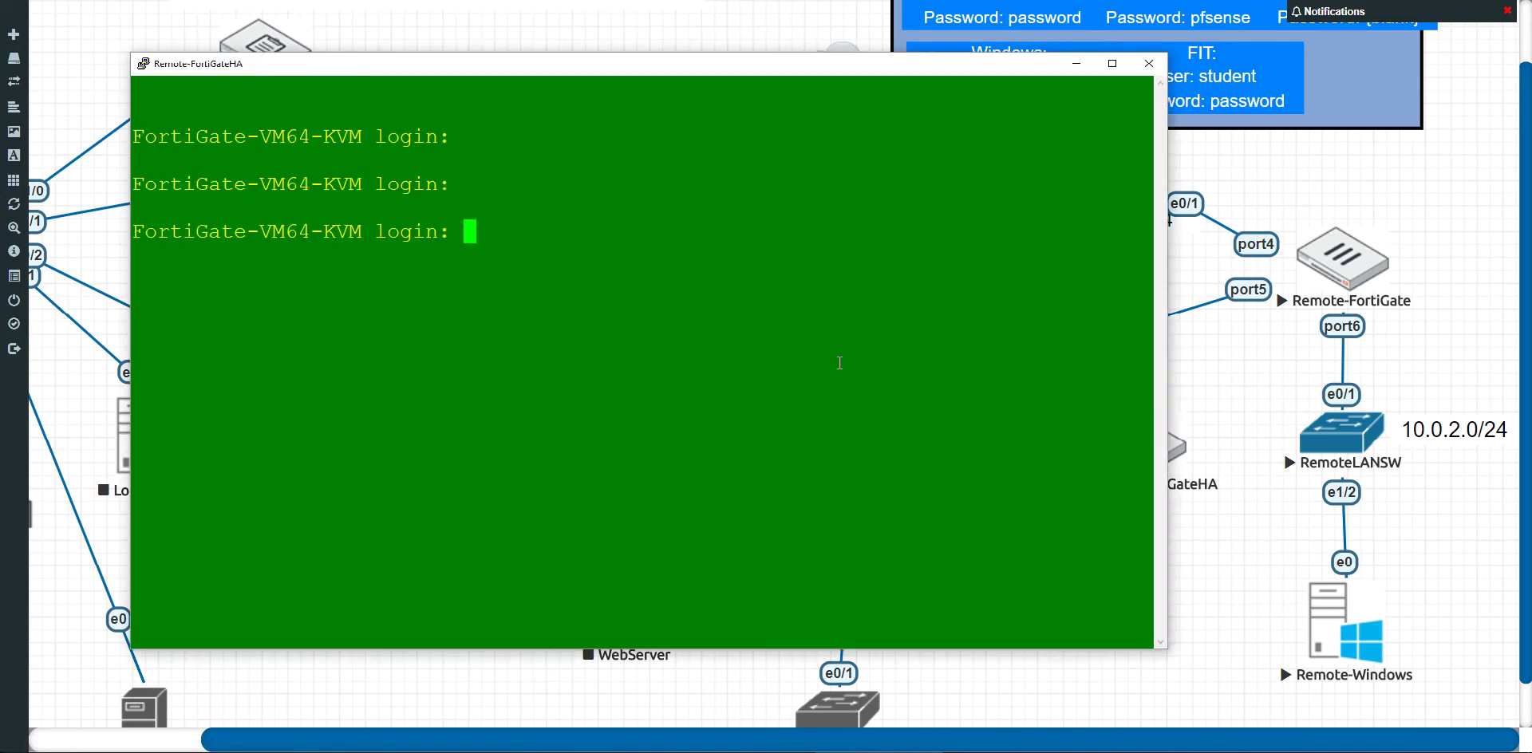
pyautogui.write('amdin')
pyautogui.press('BackSpace')
pyautogui.press('BackSpace')
pyautogui.press('BackSpace')
pyautogui.press('BackSpace')
pyautogui.write('dmin')
pyautogui.press('Return')
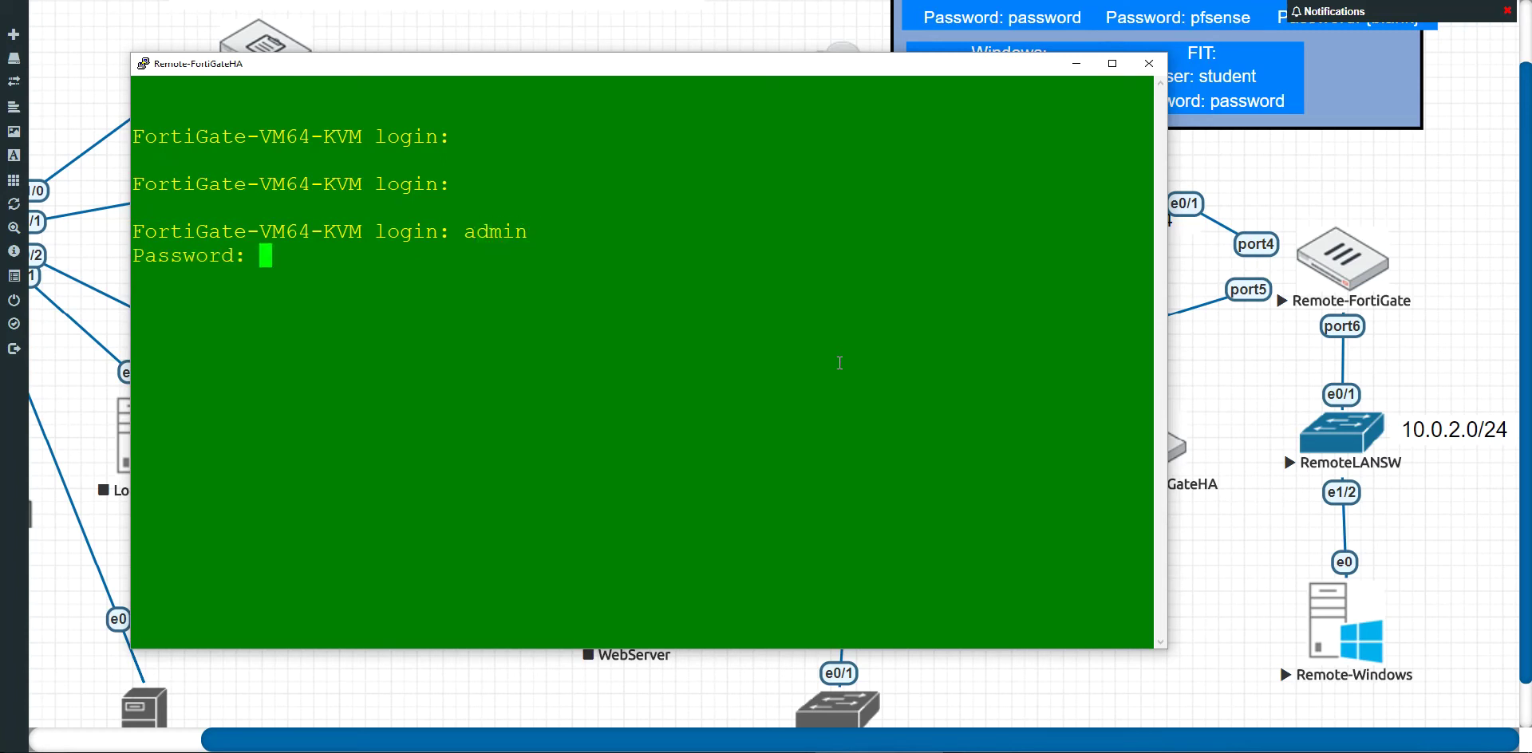
pyautogui.press('Return')
# Step: Run 'get sys status' and review the output, highlighting the evaluation license expiry date
pyautogui.write('g')
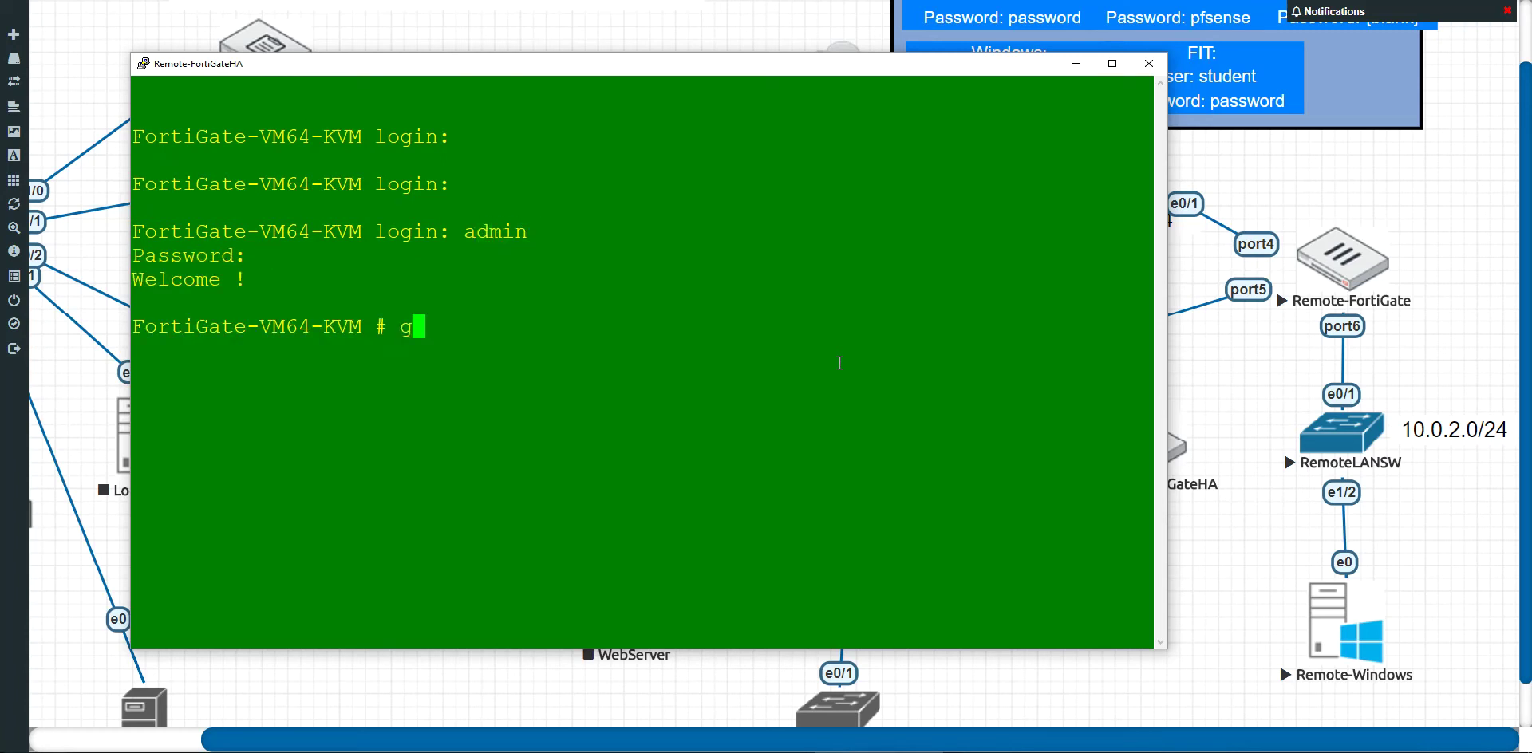
pyautogui.write('et sys status')
pyautogui.press('Return')
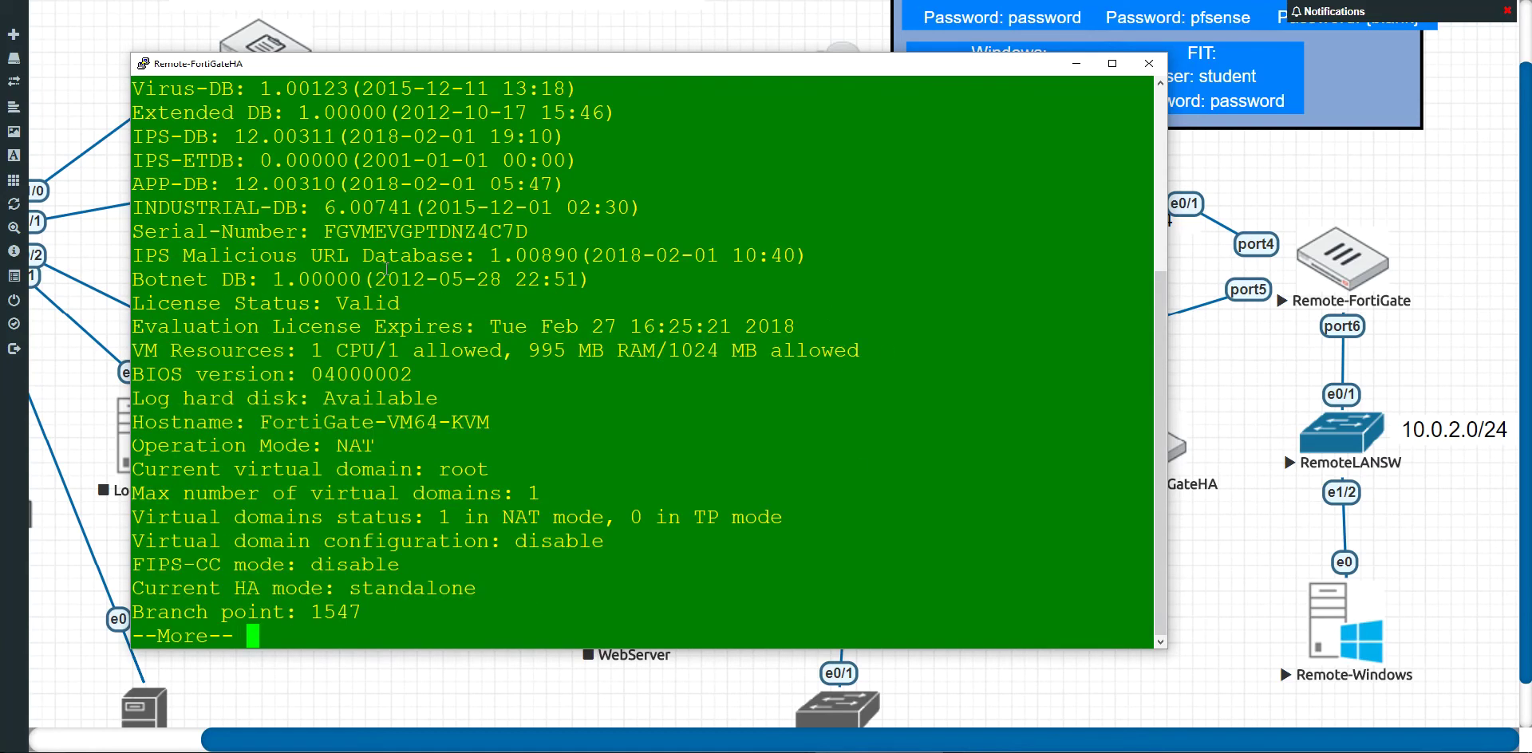
pyautogui.scroll(4, 440, 340)
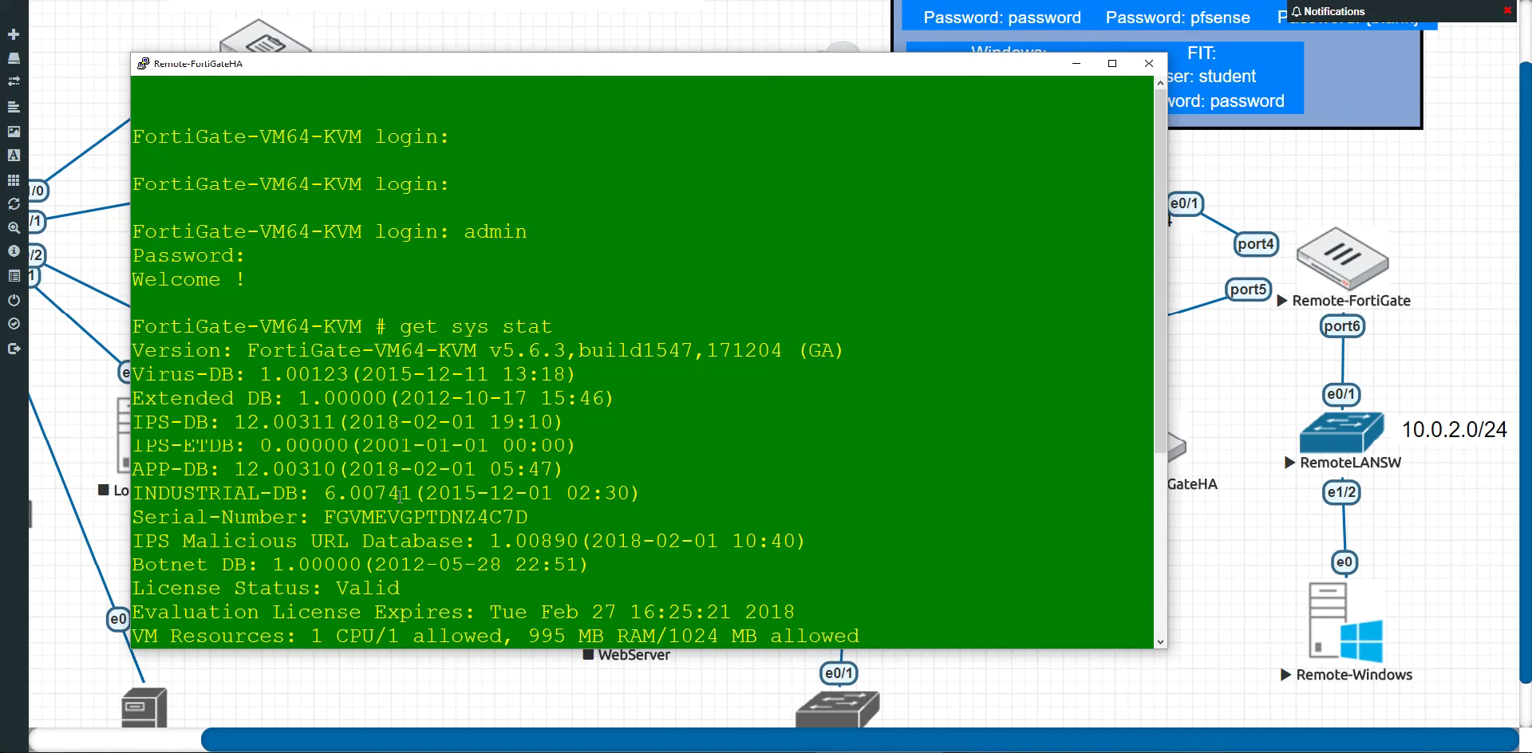
pyautogui.scroll(-4, 400, 496)
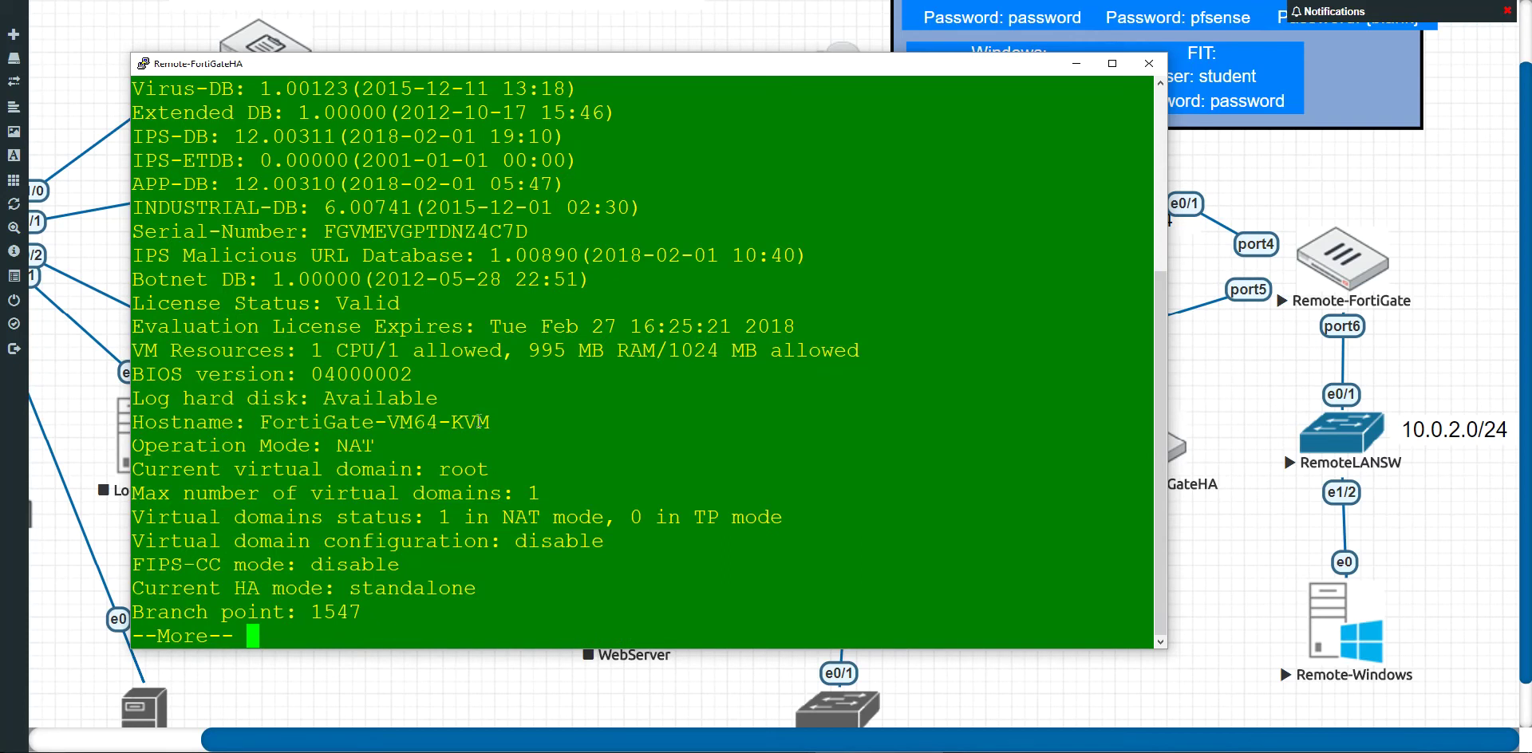
pyautogui.moveTo(432, 222); pyautogui.dragTo(423, 118)
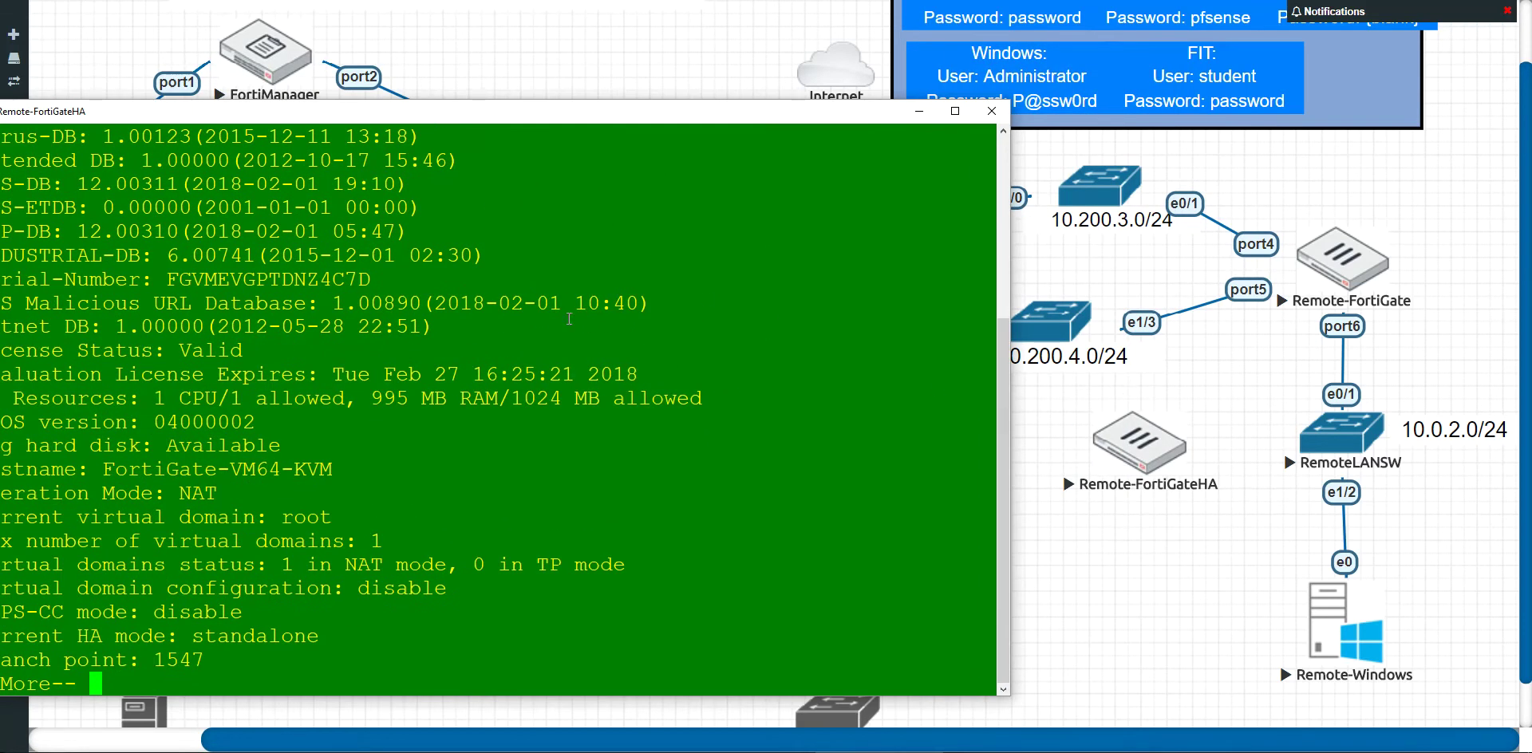
pyautogui.moveTo(481, 126); pyautogui.dragTo(588, 84)
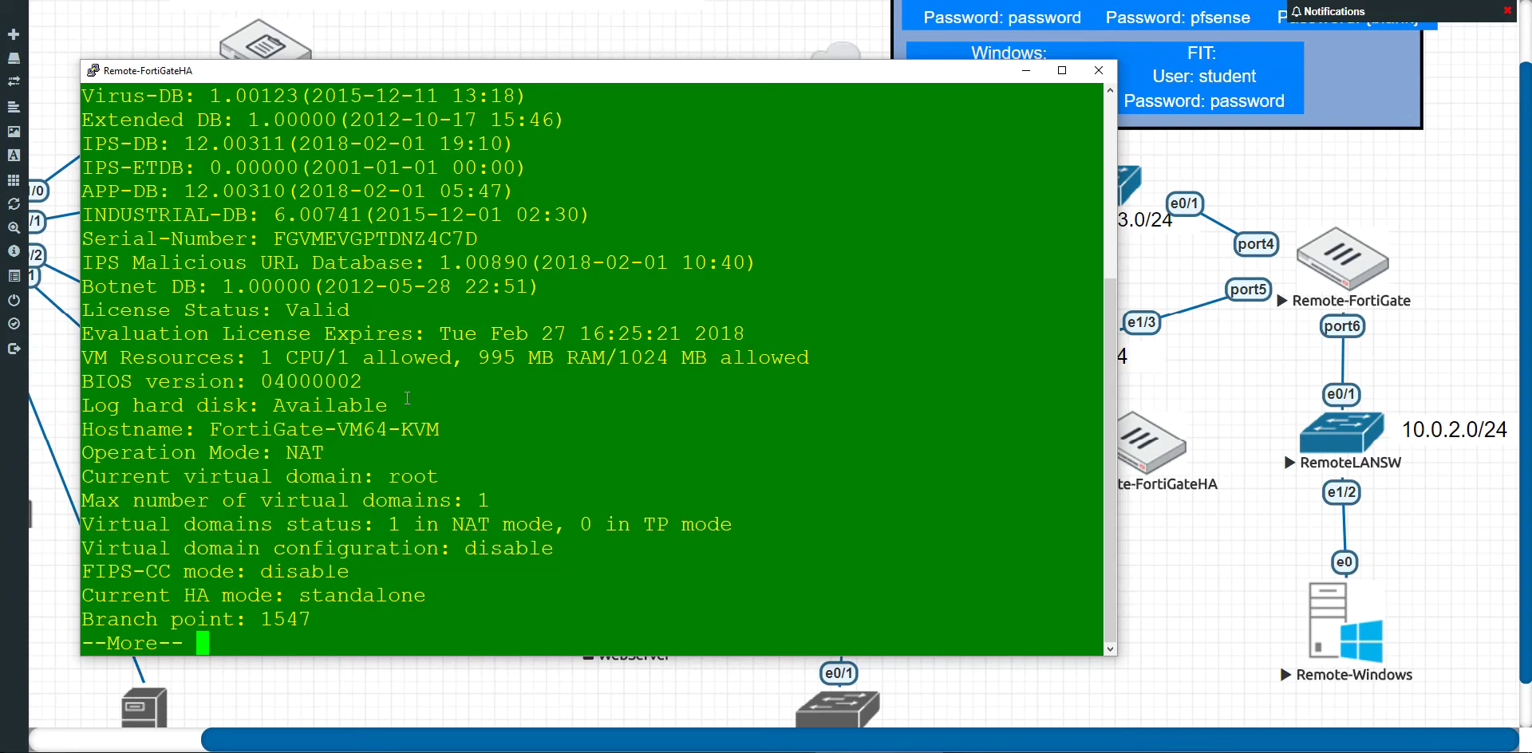
pyautogui.scroll(4, 407, 397)
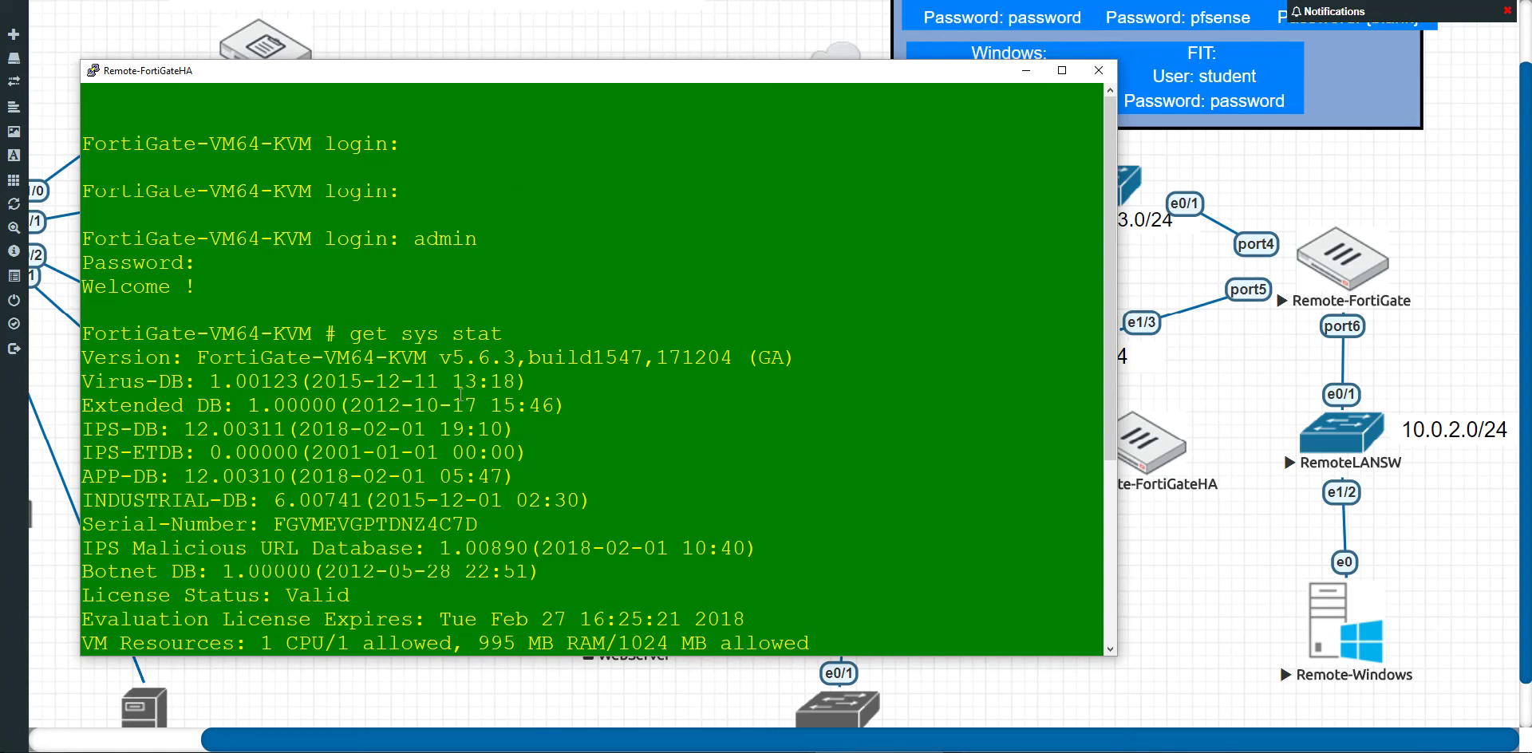
pyautogui.scroll(-4, 461, 394)
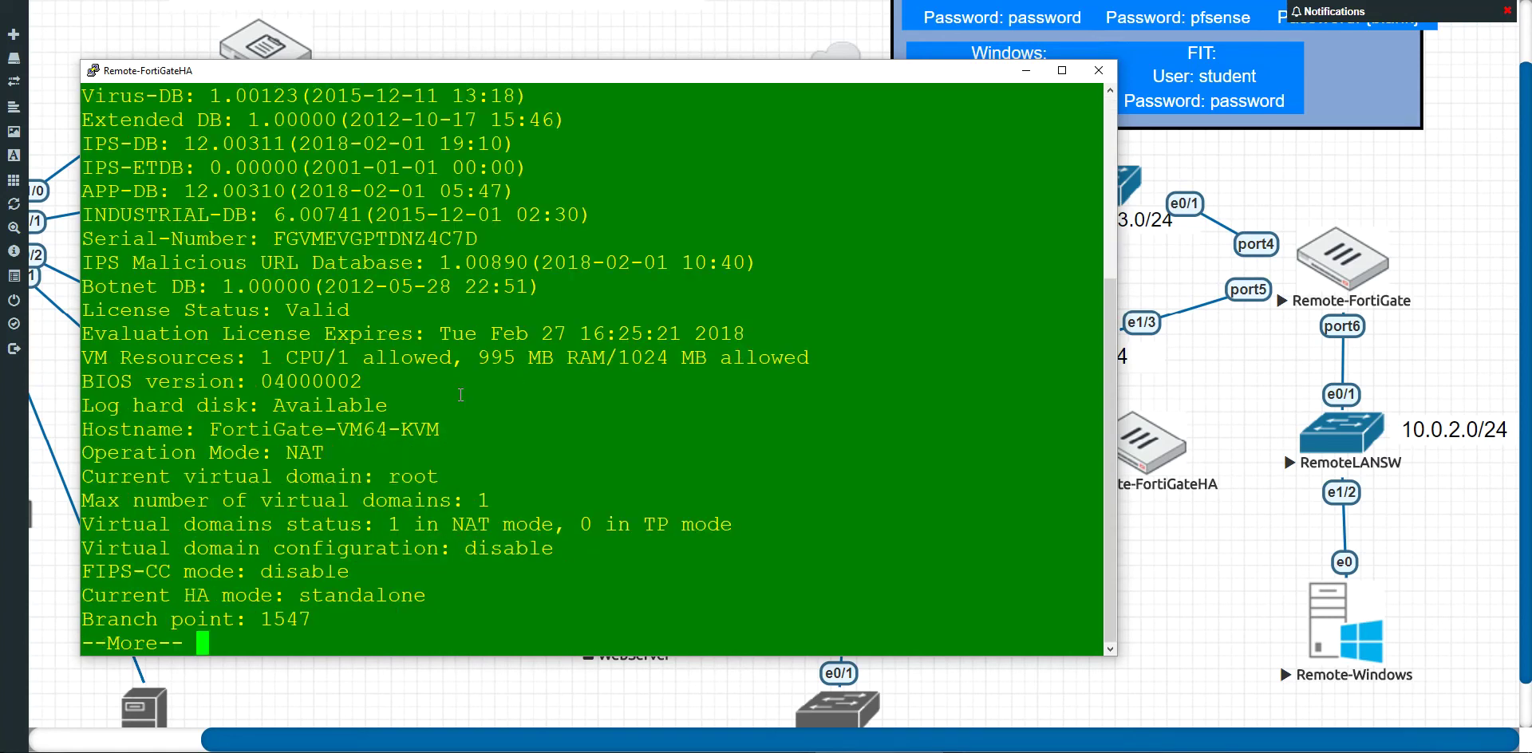
pyautogui.moveTo(442, 335); pyautogui.dragTo(743, 337)
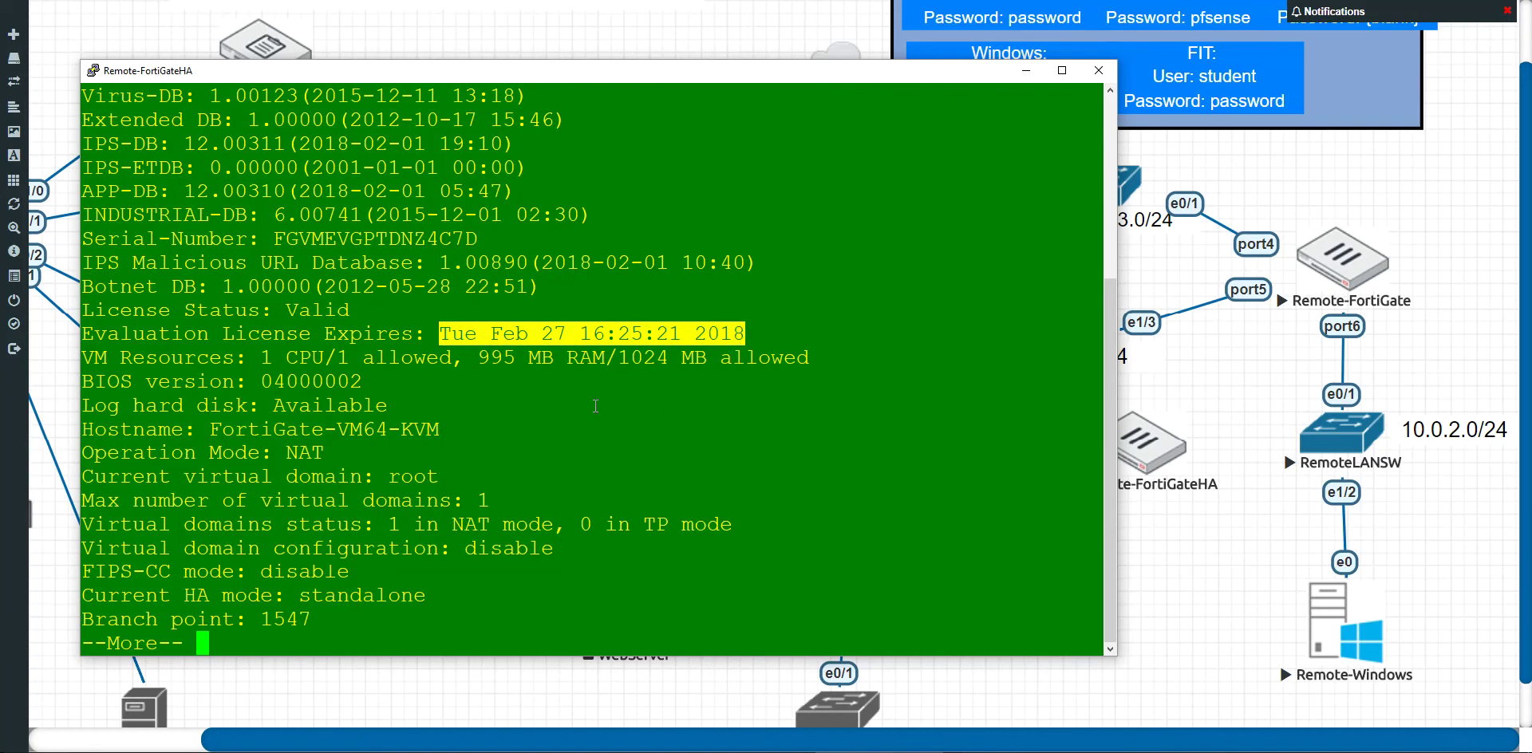
pyautogui.click(580, 405)
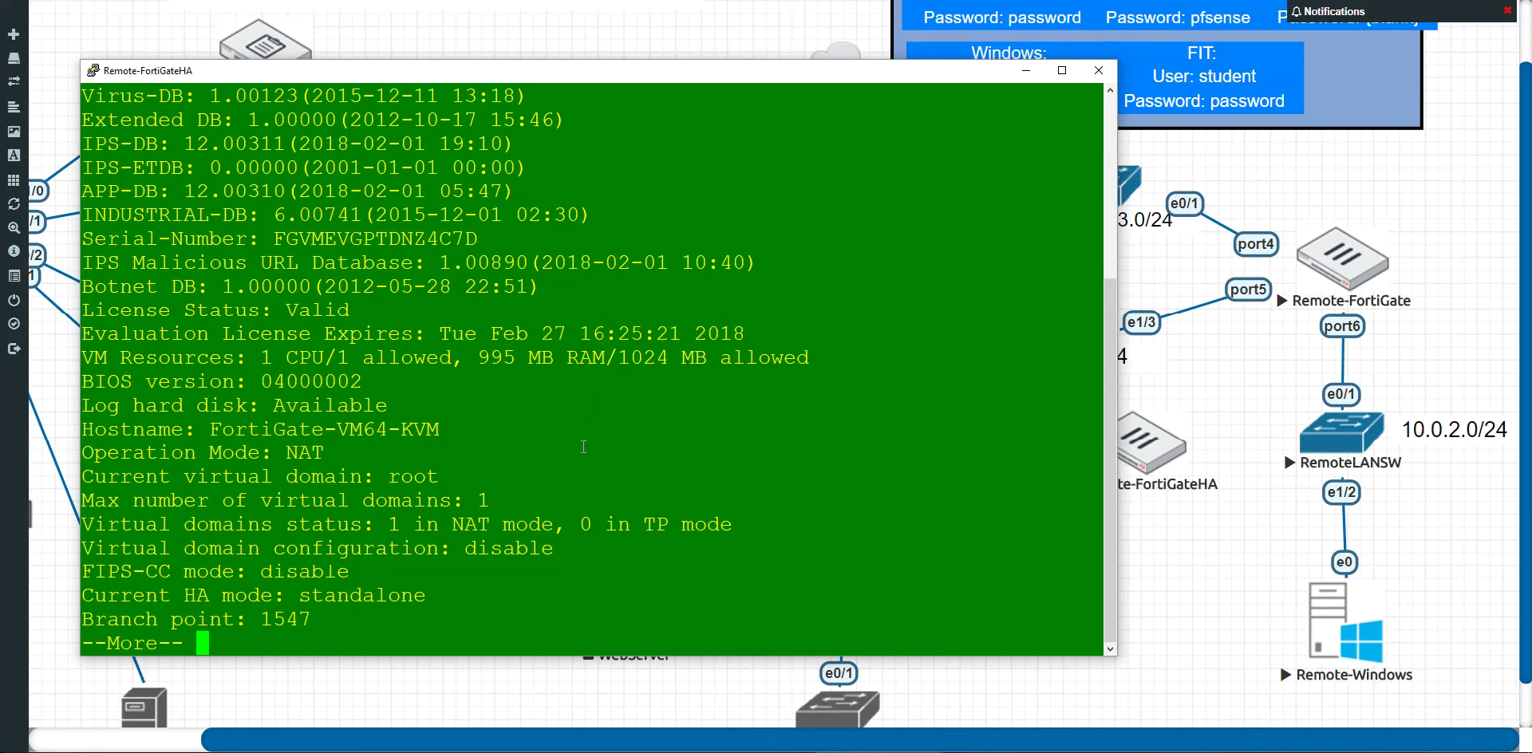
# Step: Show the rest of the status output, confirming HA mode standalone, and close the console session
pyautogui.press('space')
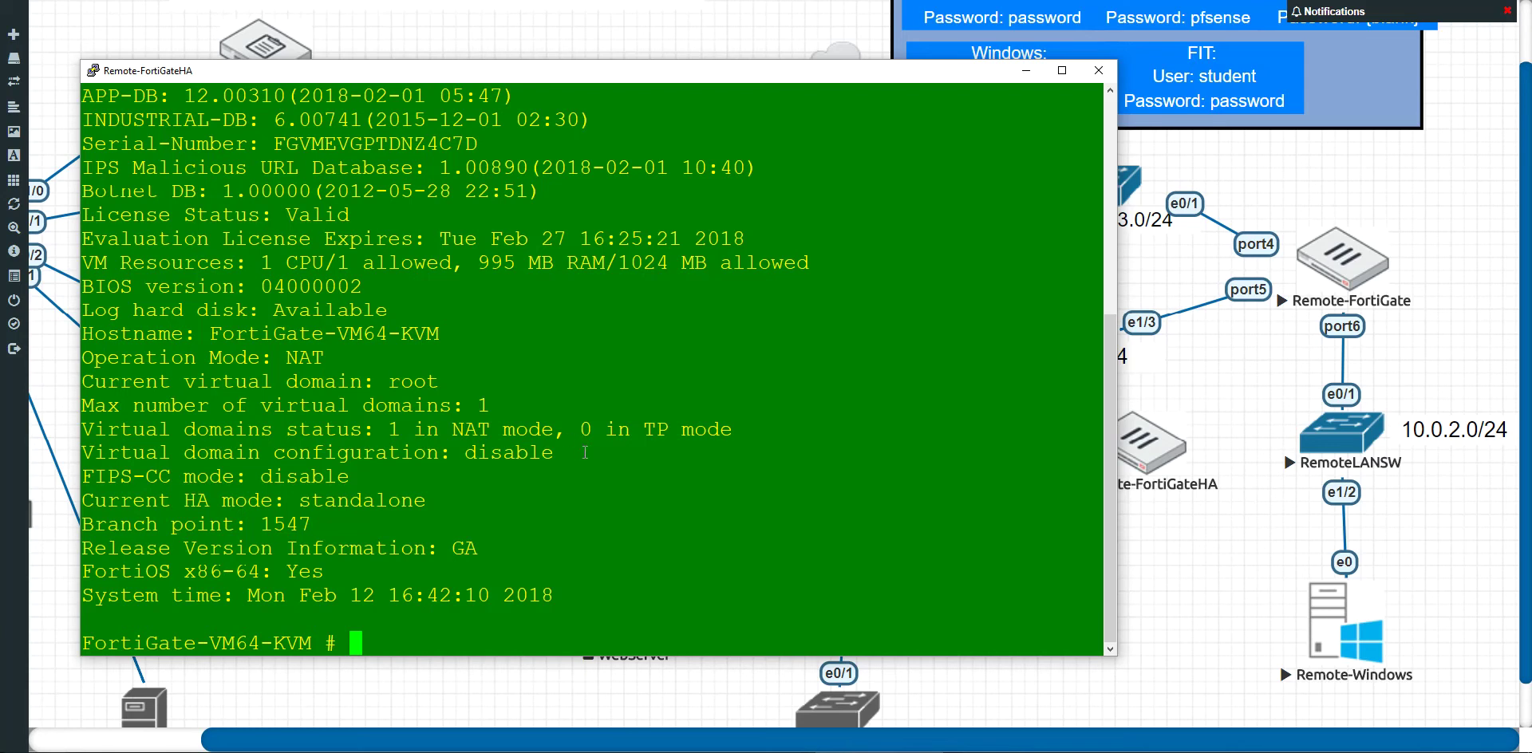
pyautogui.click(1098, 73)
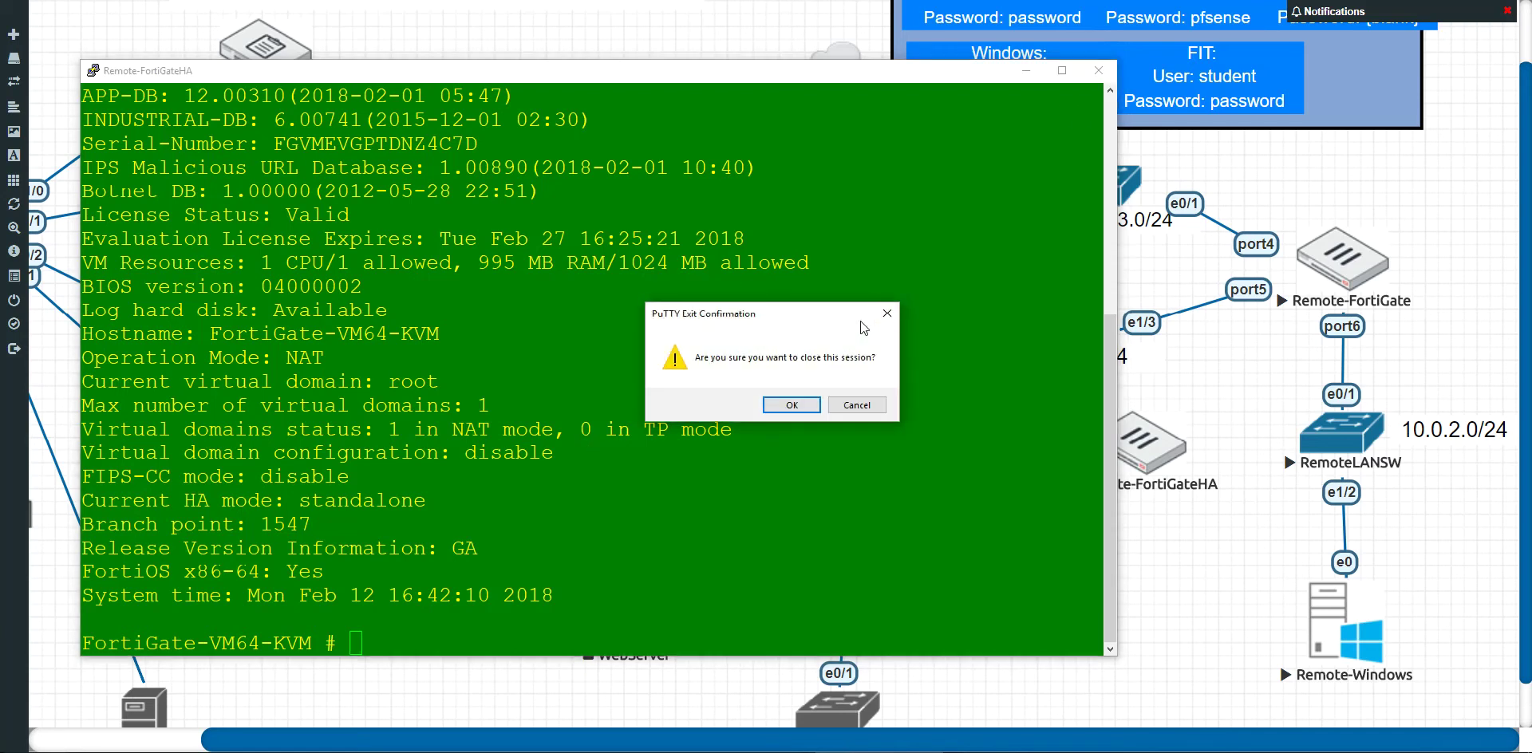
pyautogui.click(791, 407)
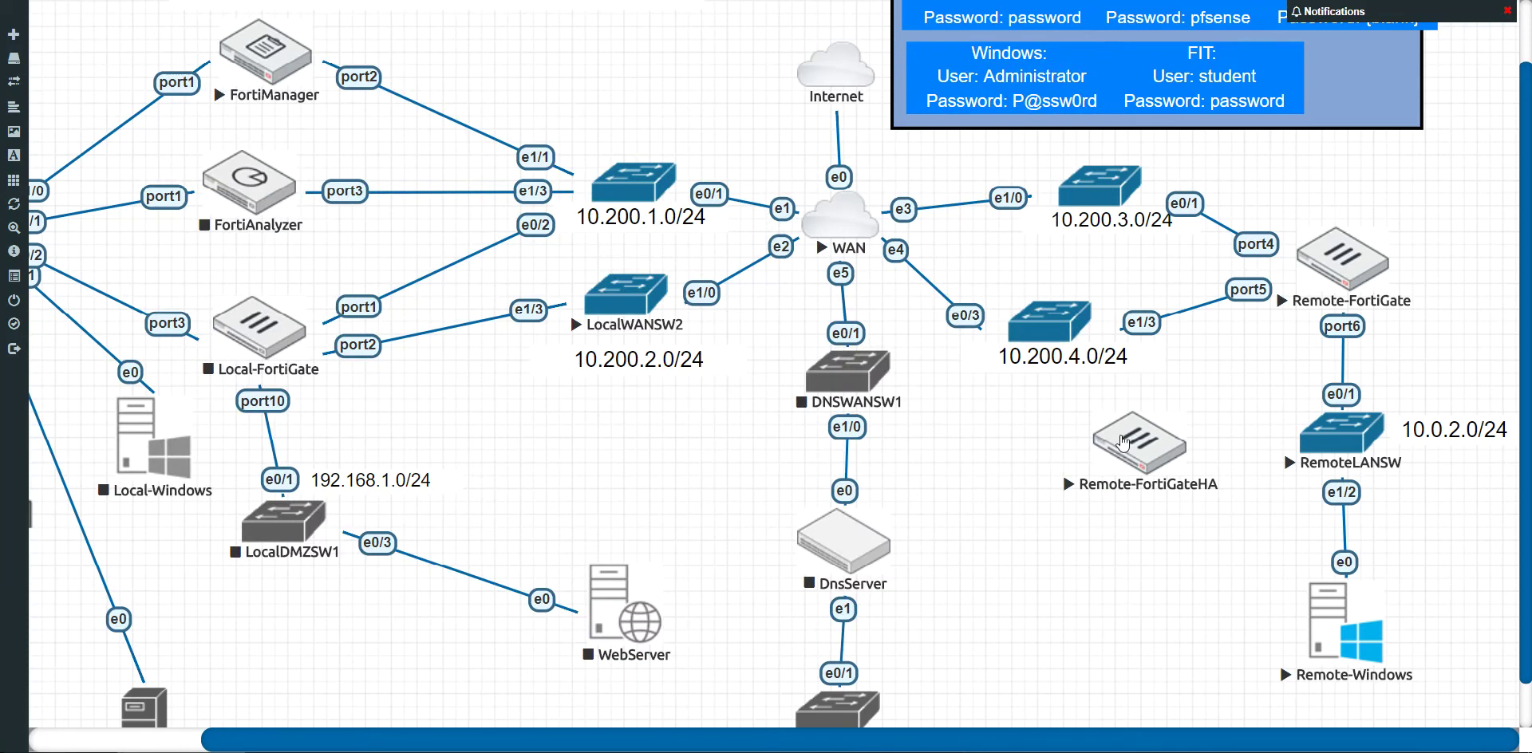
# Step: Stop the three switches RemoteWANSW1, RemoteWANSW2 and RemoteLANSW, after nudging Remote-FortiGateHA
pyautogui.moveTo(1155, 405)
pyautogui.mouseDown()
pyautogui.moveTo(1186, 413)
pyautogui.moveTo(1167, 417)
pyautogui.mouseUp()
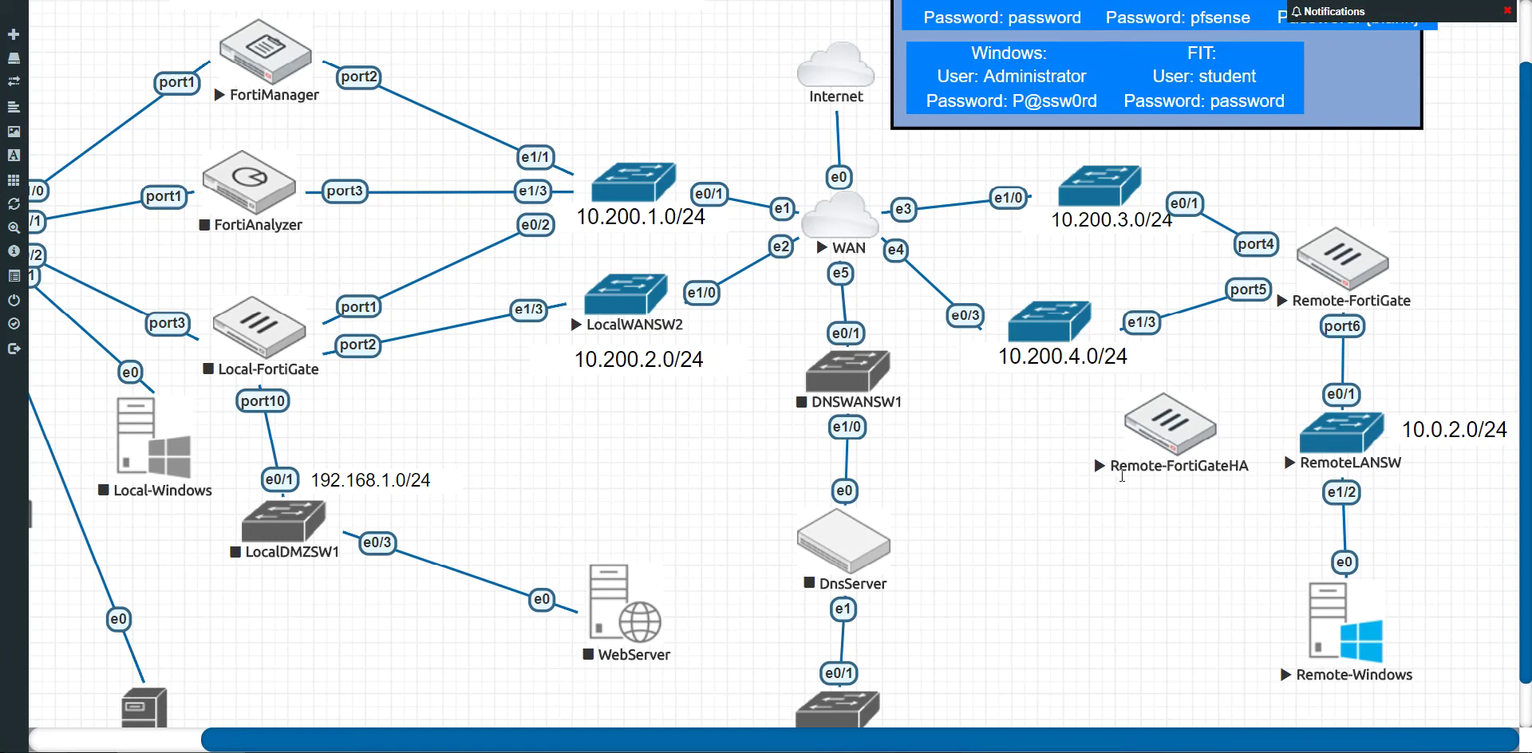
pyautogui.rightClick(1093, 194)
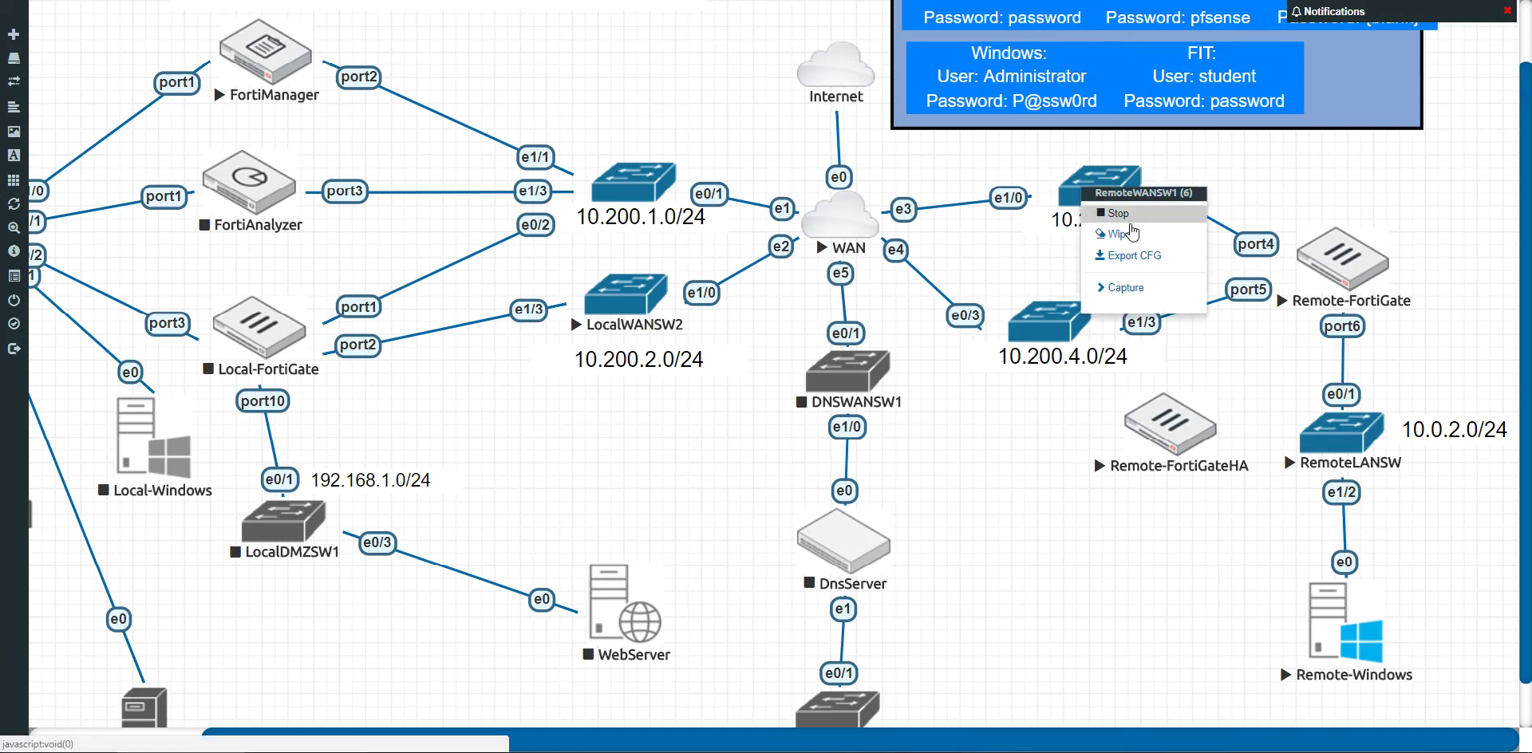
pyautogui.click(1130, 221)
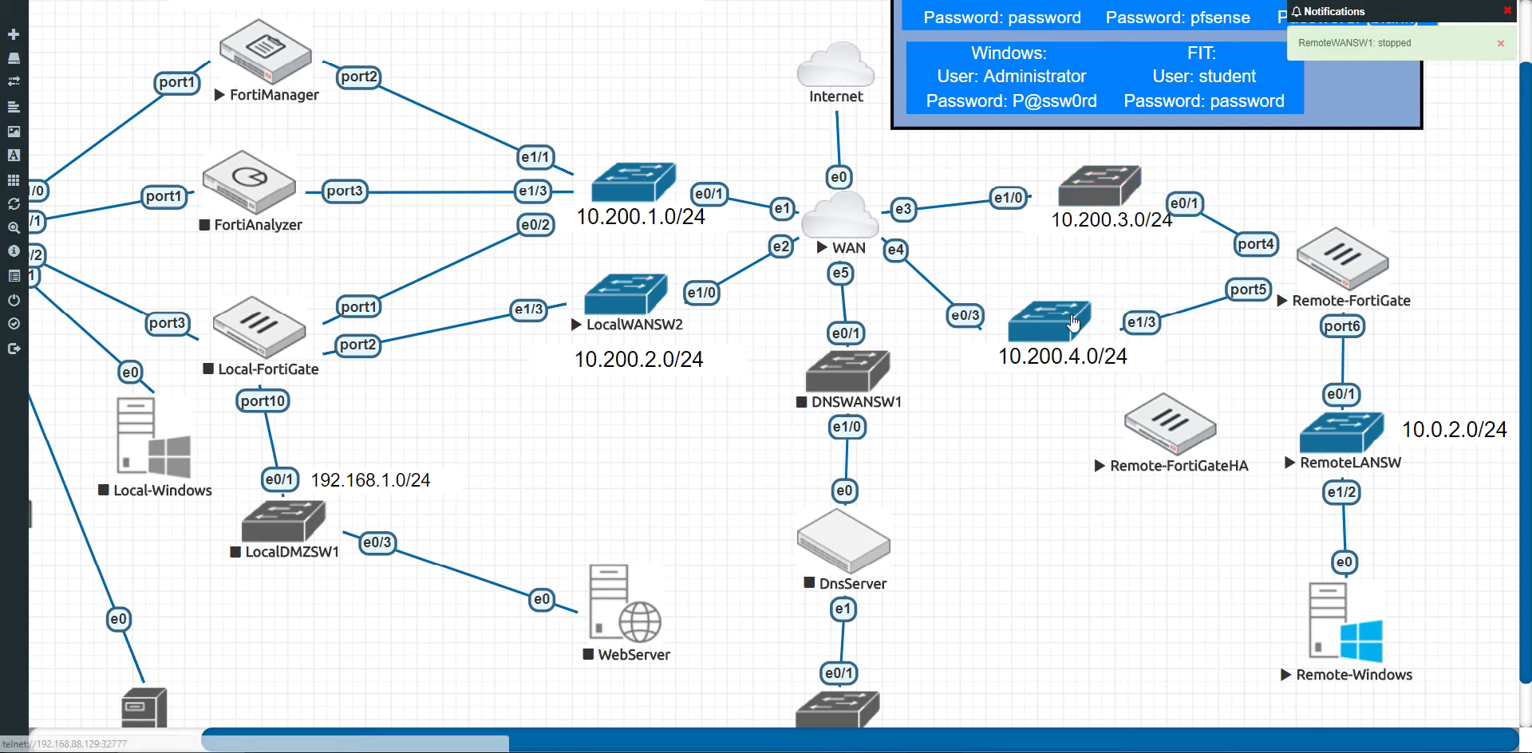
pyautogui.rightClick(1064, 321)
pyautogui.click(1100, 348)
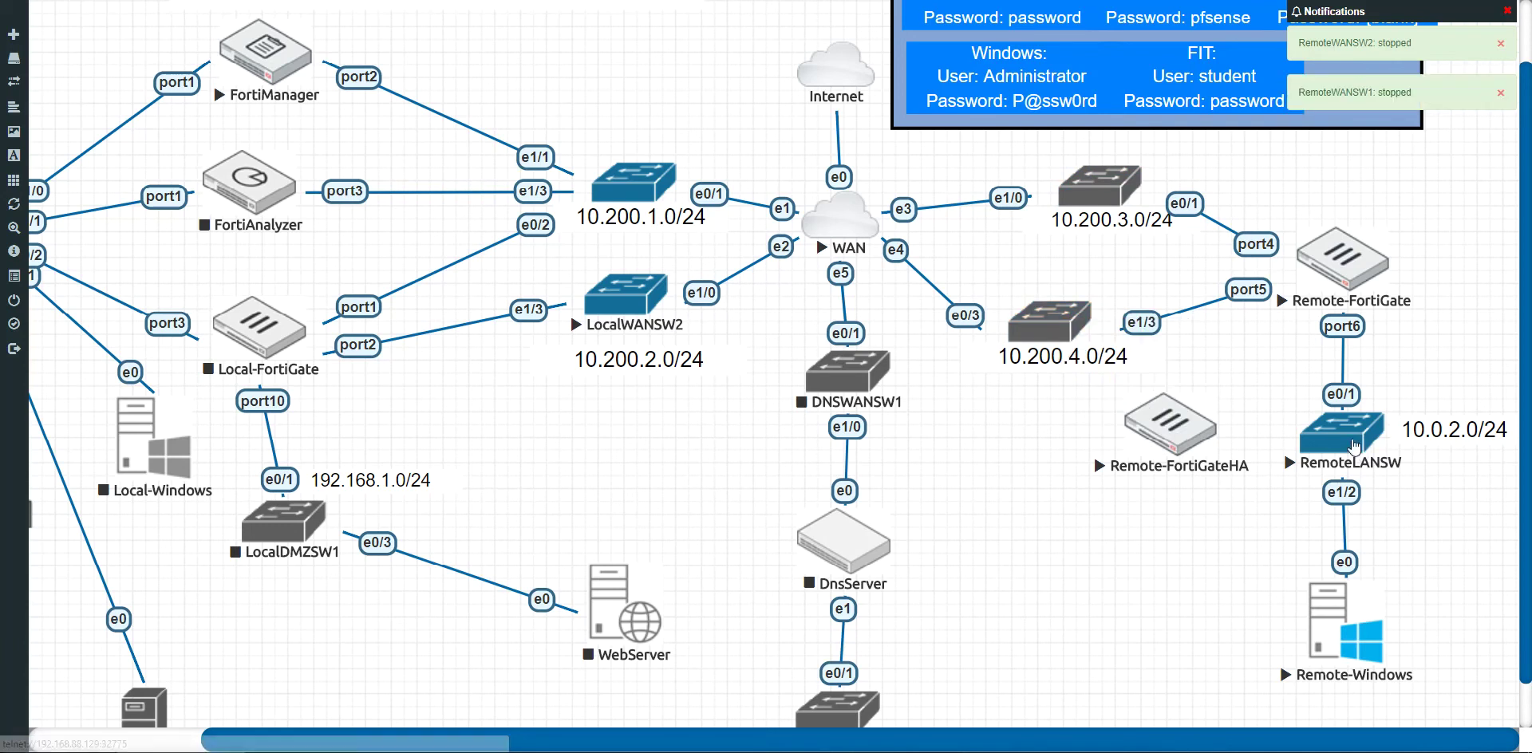
pyautogui.rightClick(1329, 438)
pyautogui.click(1349, 467)
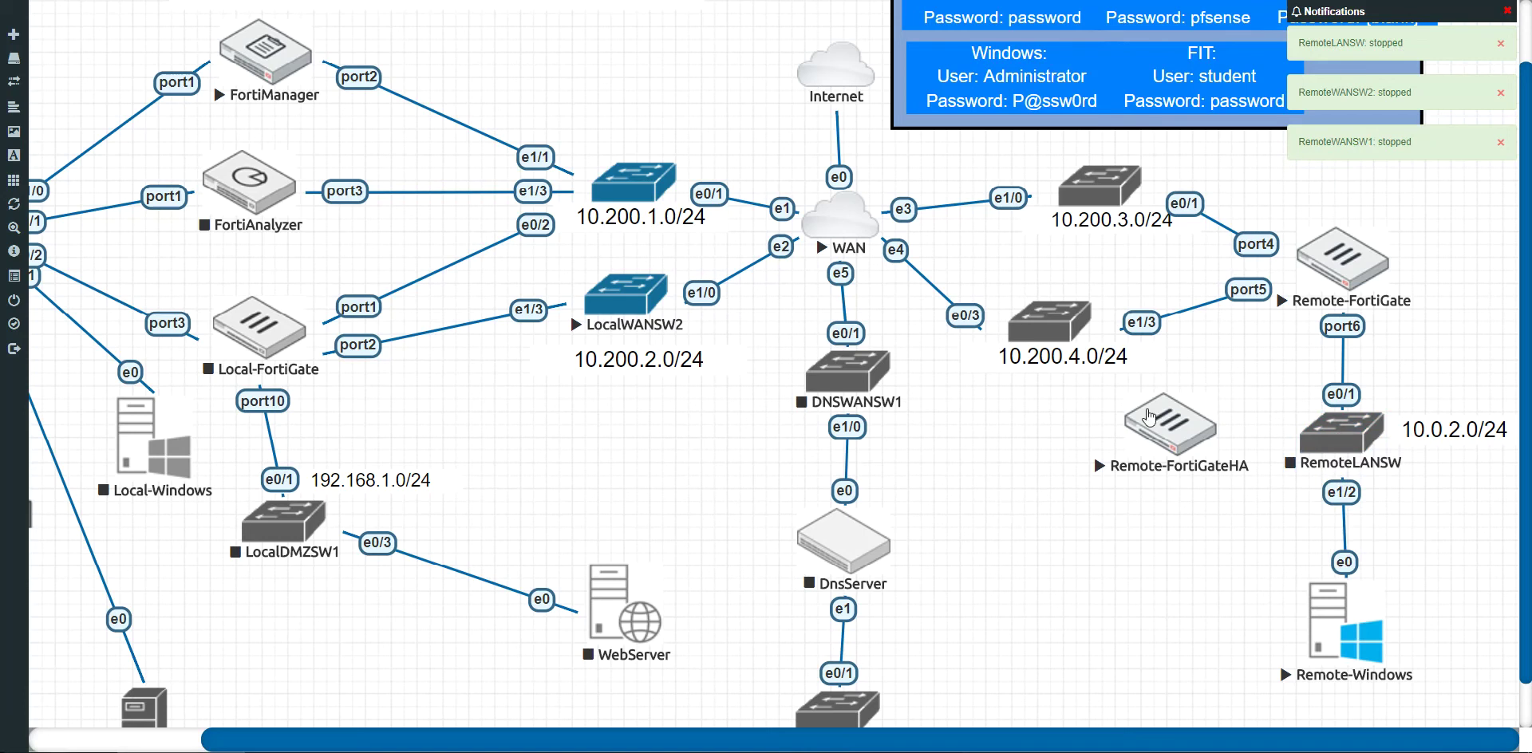
# Step: Open Remote-FortiGateHA's console again and sign in as admin
pyautogui.click(1169, 427)
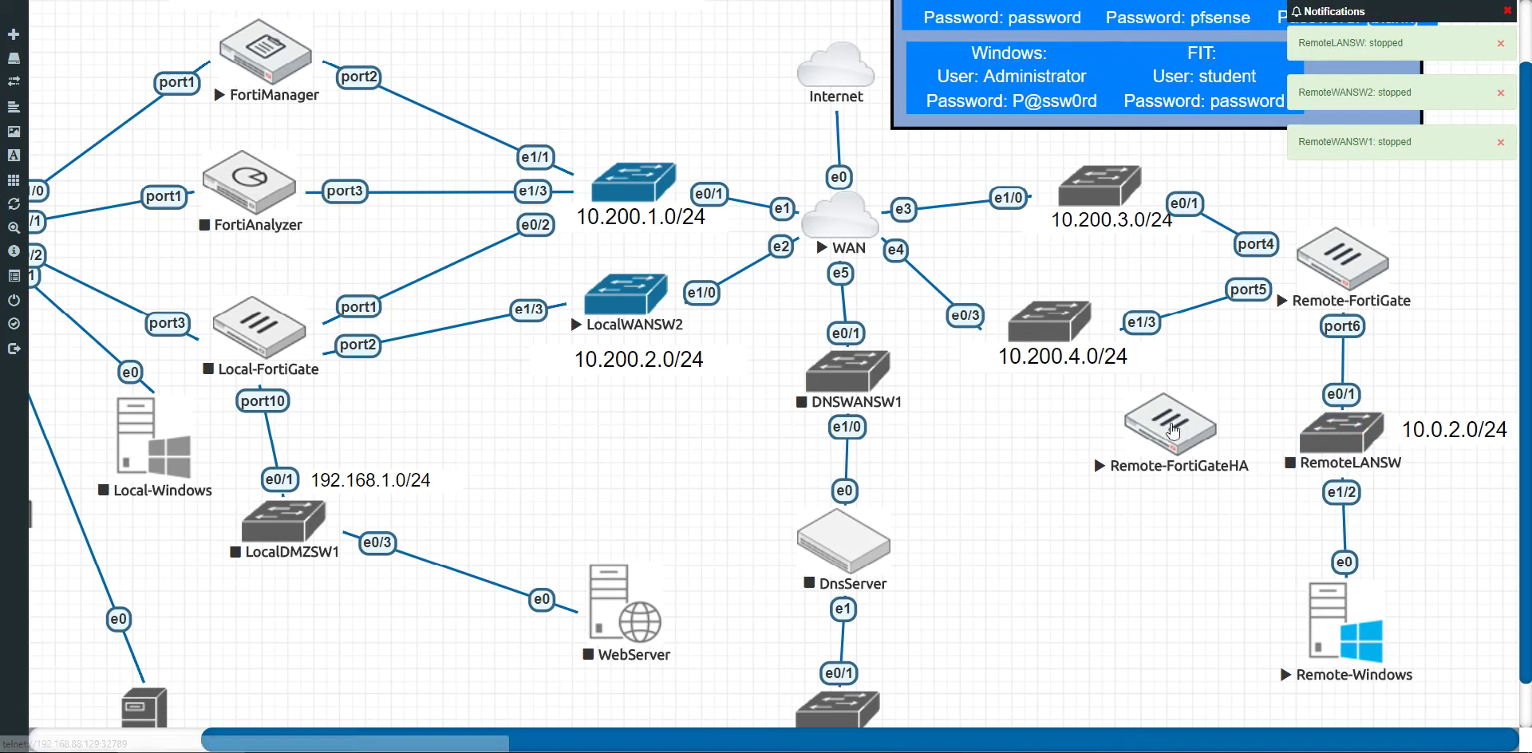
pyautogui.press('Return')
pyautogui.press('Return')
pyautogui.press('Return')
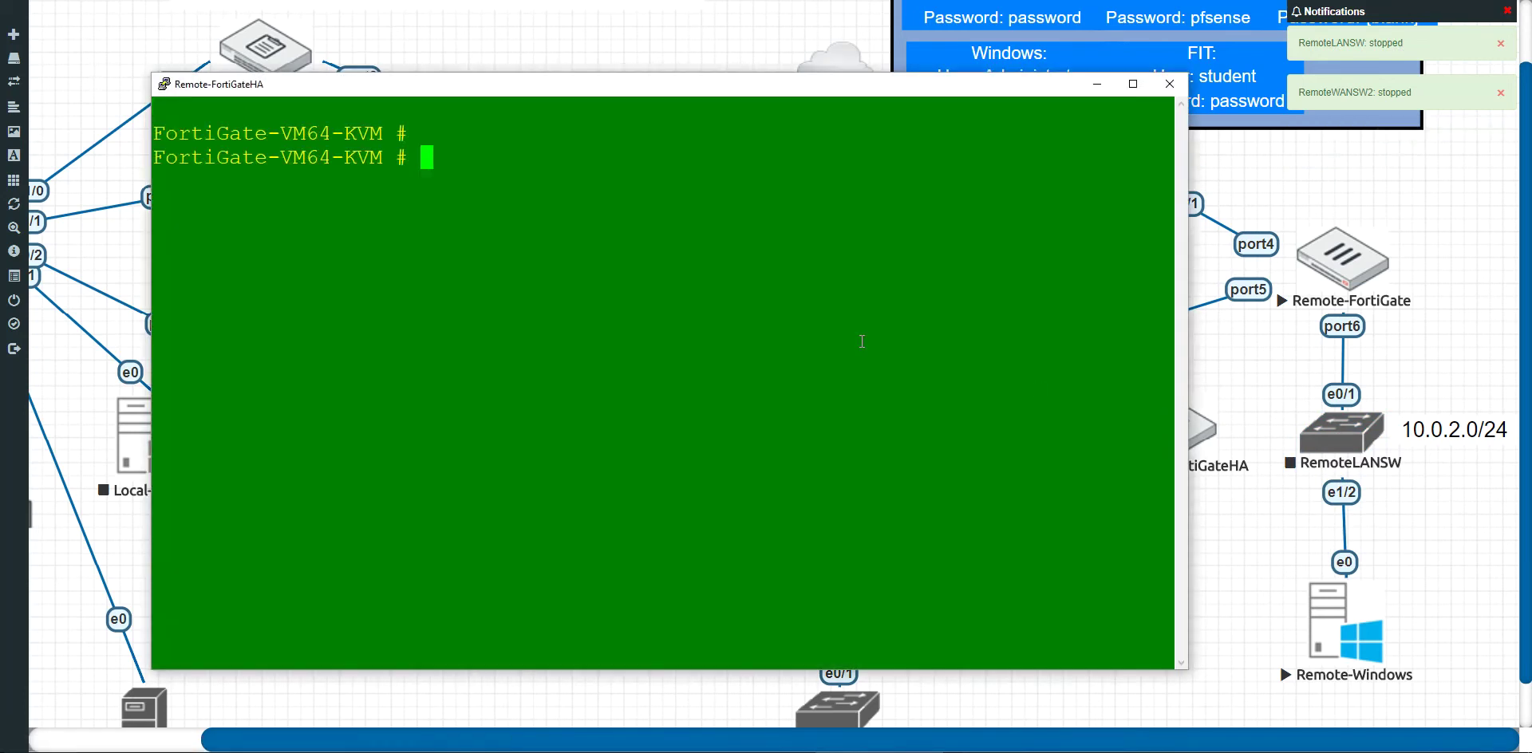
pyautogui.write('admin')
pyautogui.press('Return')
pyautogui.press('Return')
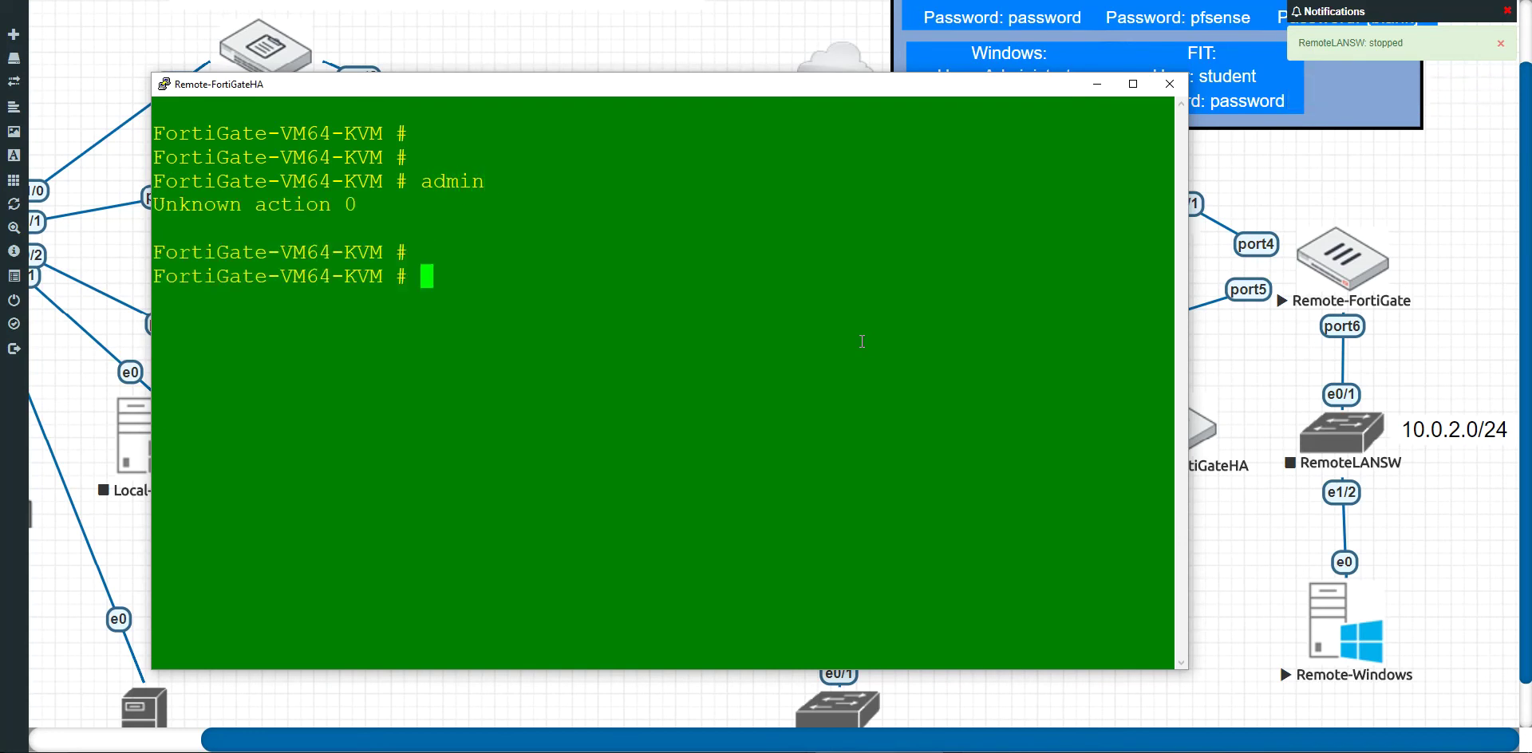
# Step: Shut down the firewall with 'exe shutdown', confirm with y, and close the console session
pyautogui.write('exe ')
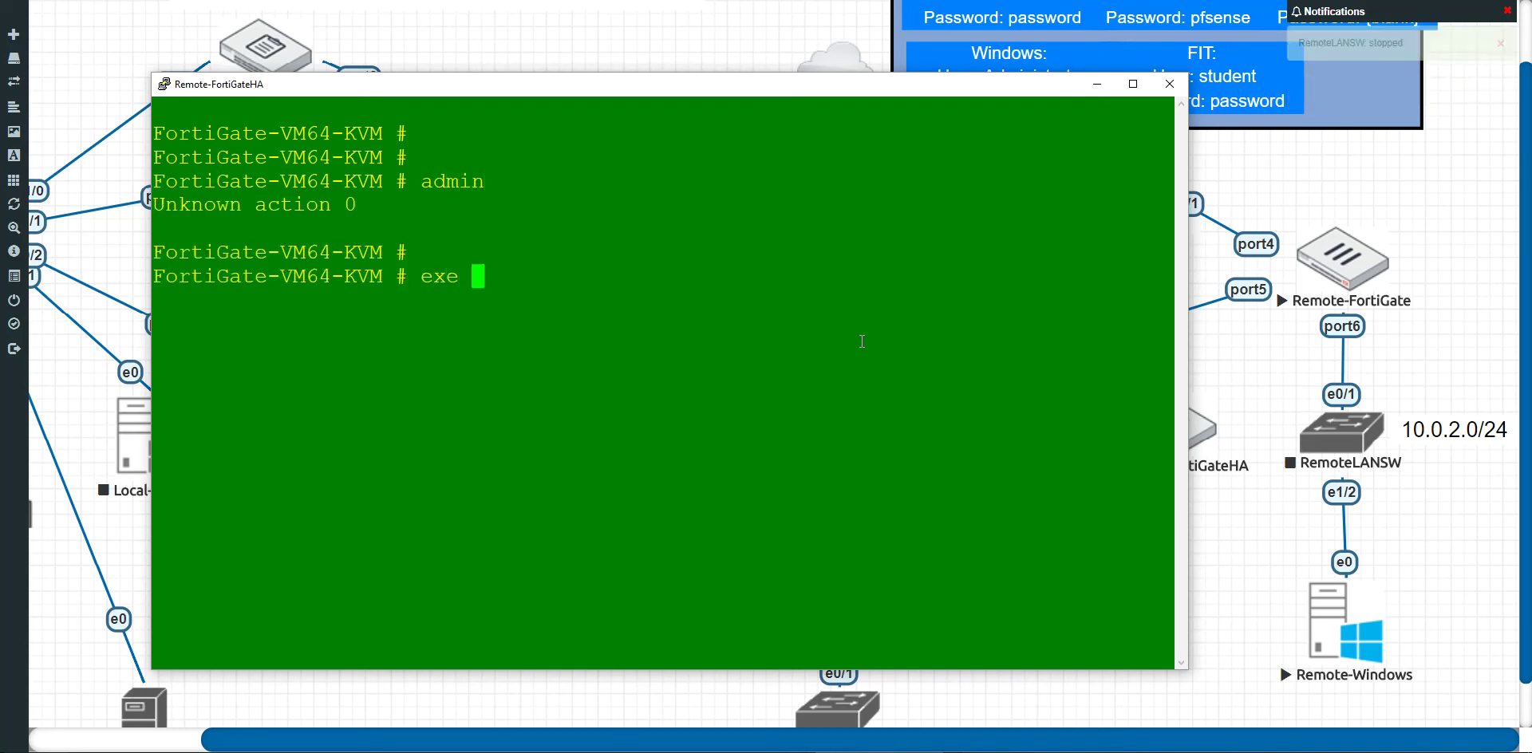
pyautogui.write('shut')
pyautogui.press('Return')
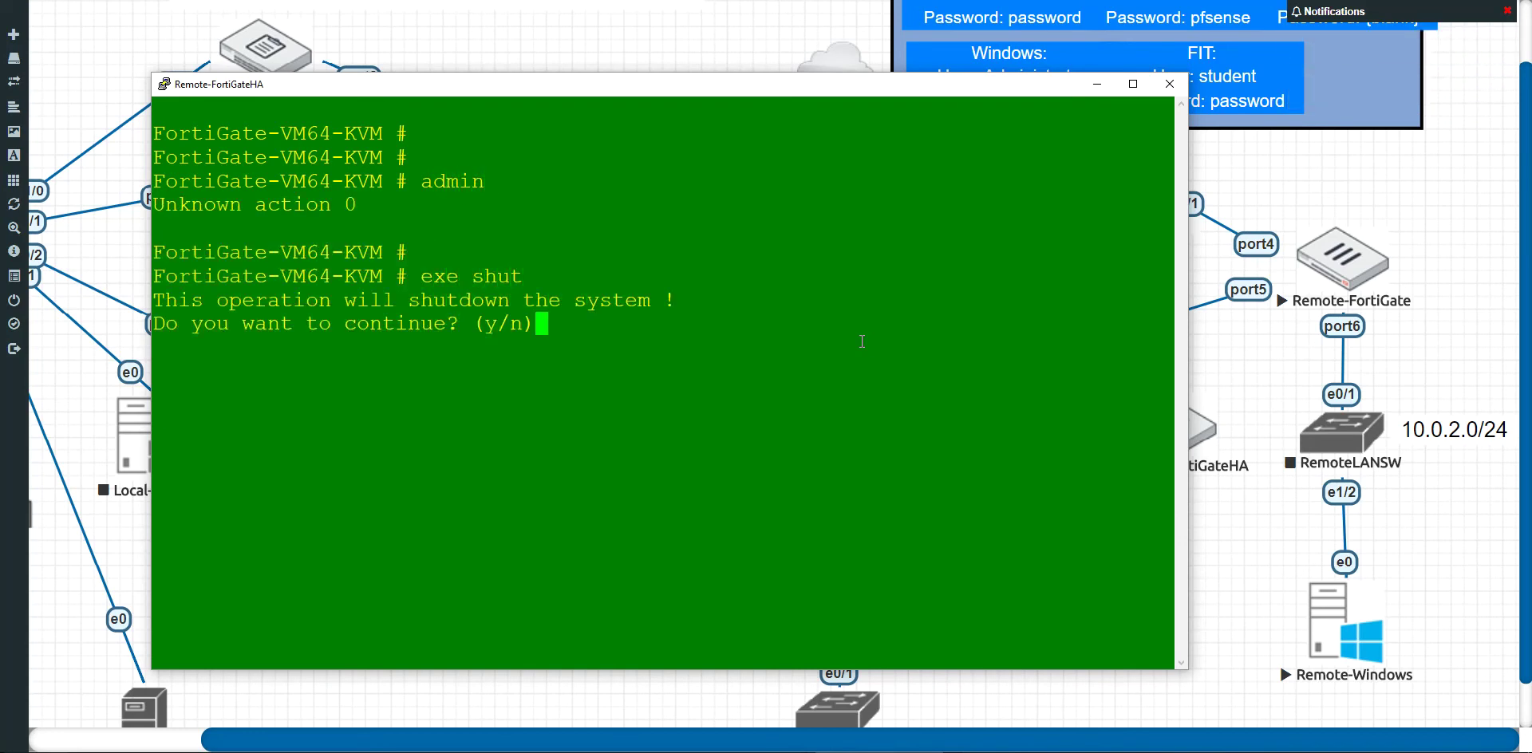
pyautogui.write('y')
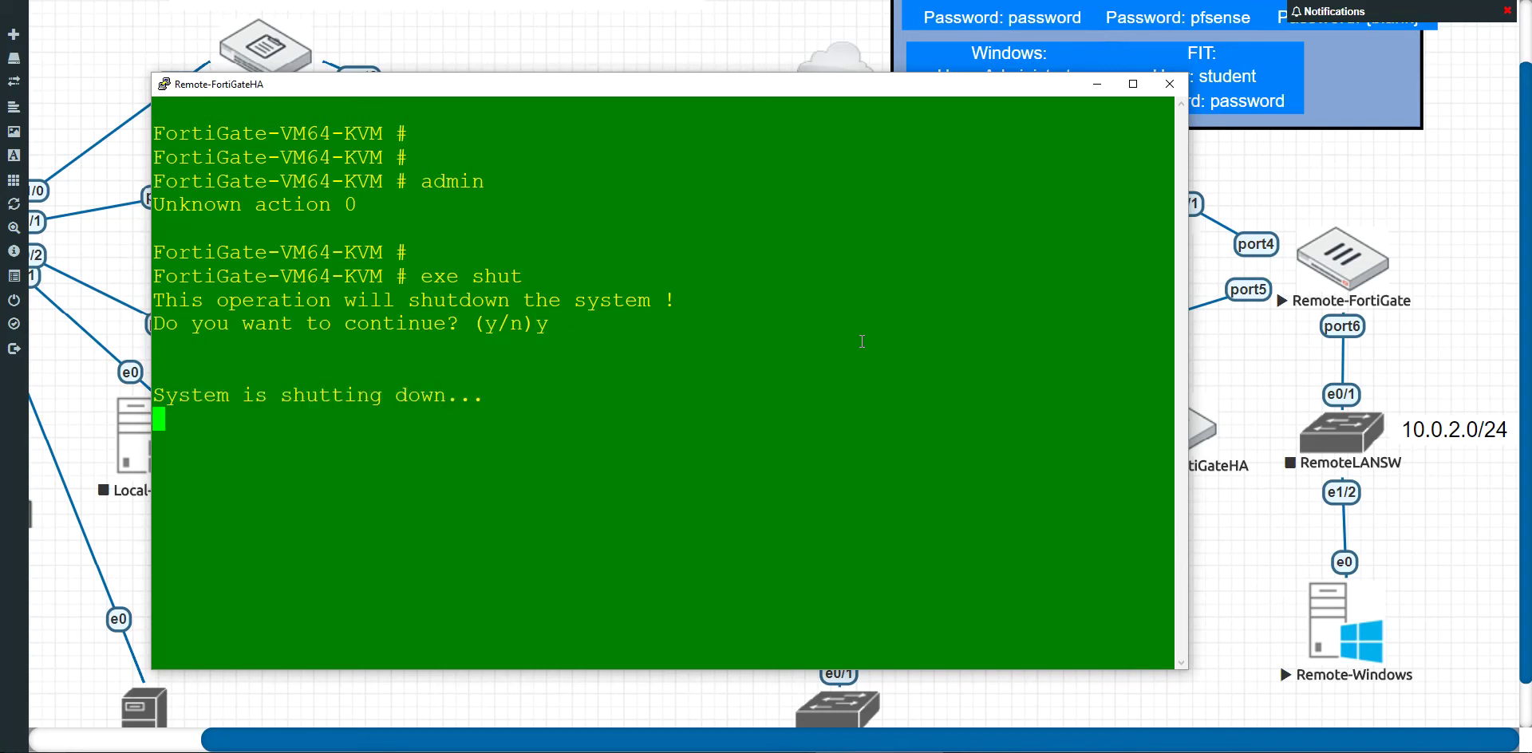
pyautogui.click(1163, 89)
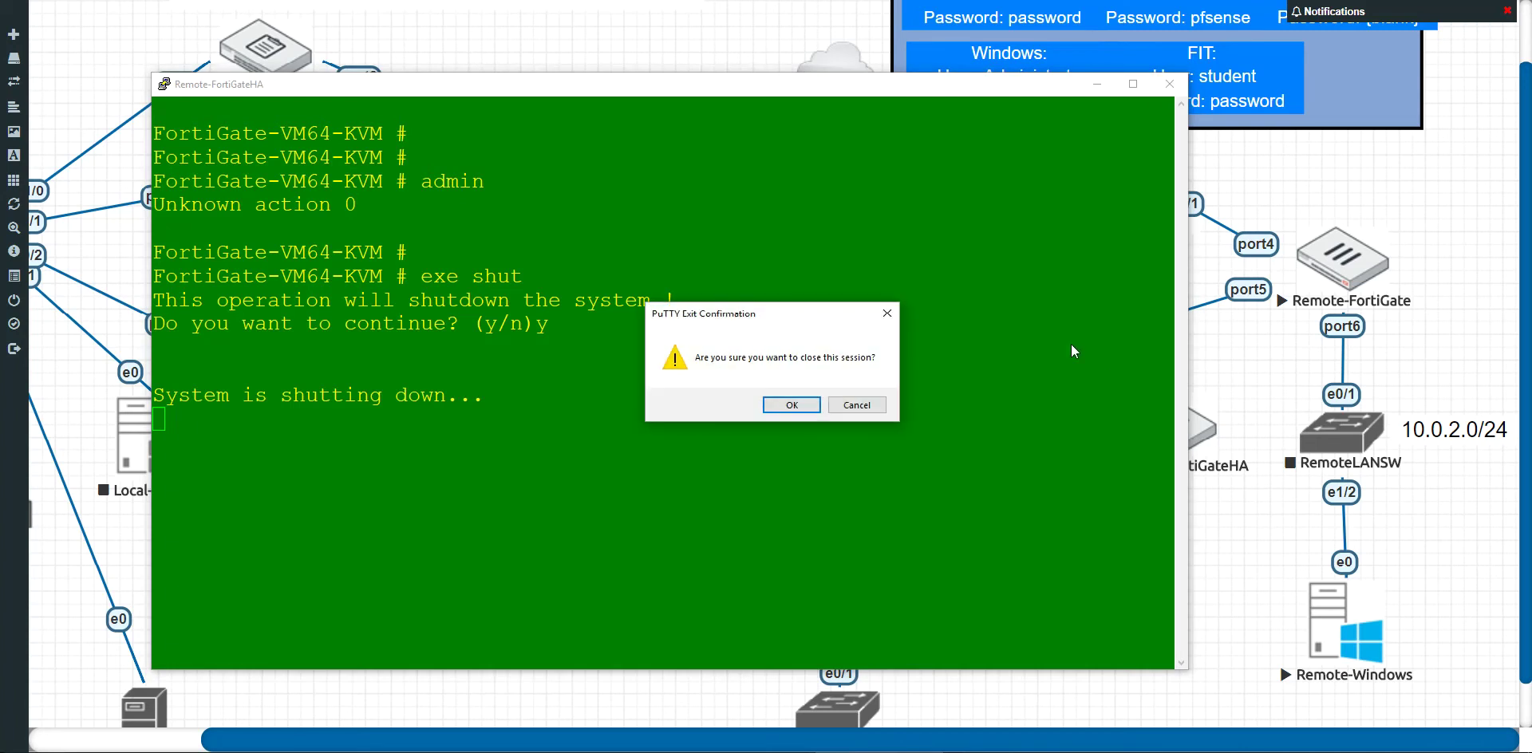
pyautogui.click(792, 408)
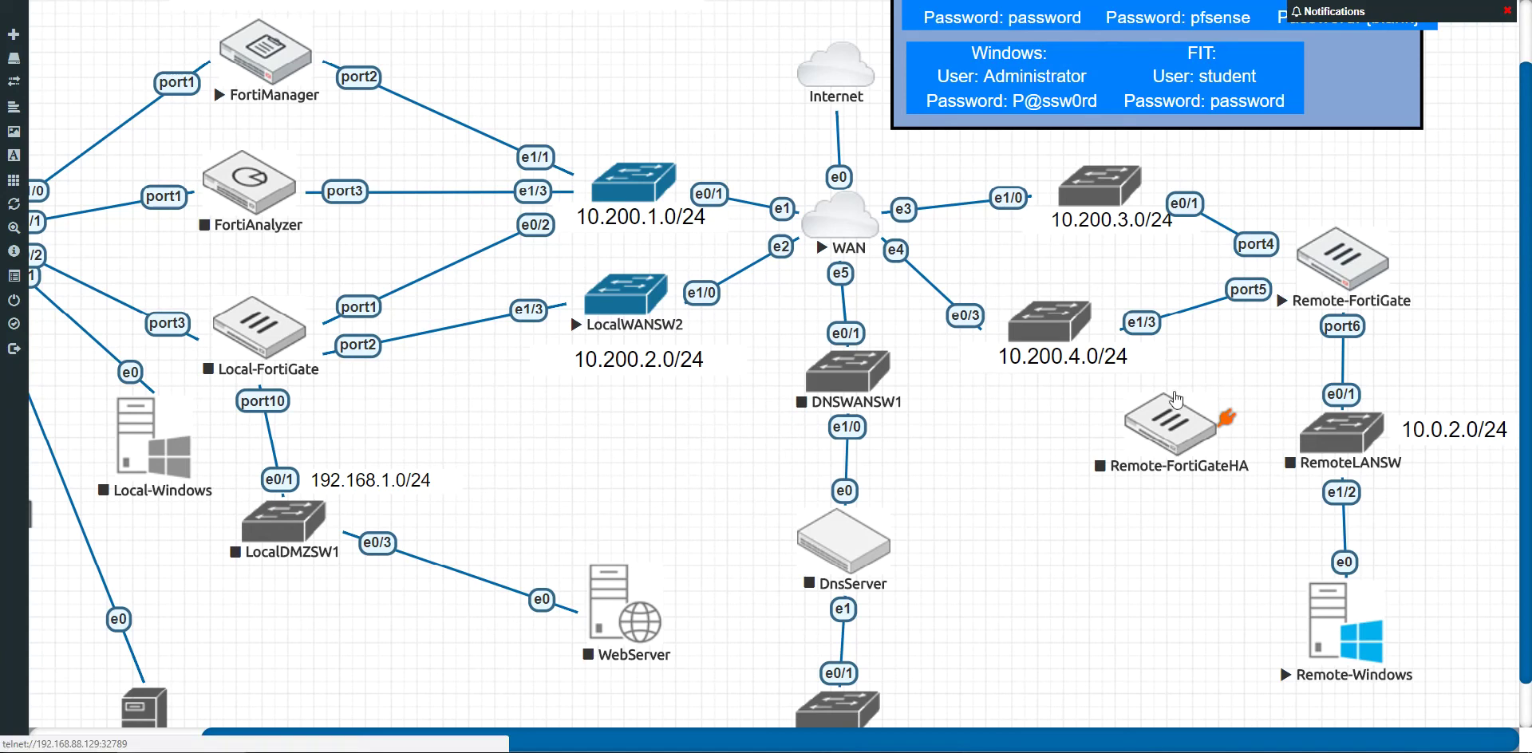
# Step: Connect Remote-FortiGateHA port4 to RemoteWANSW1 e0/3 and save the new link
pyautogui.moveTo(1158, 435); pyautogui.dragTo(1185, 413)
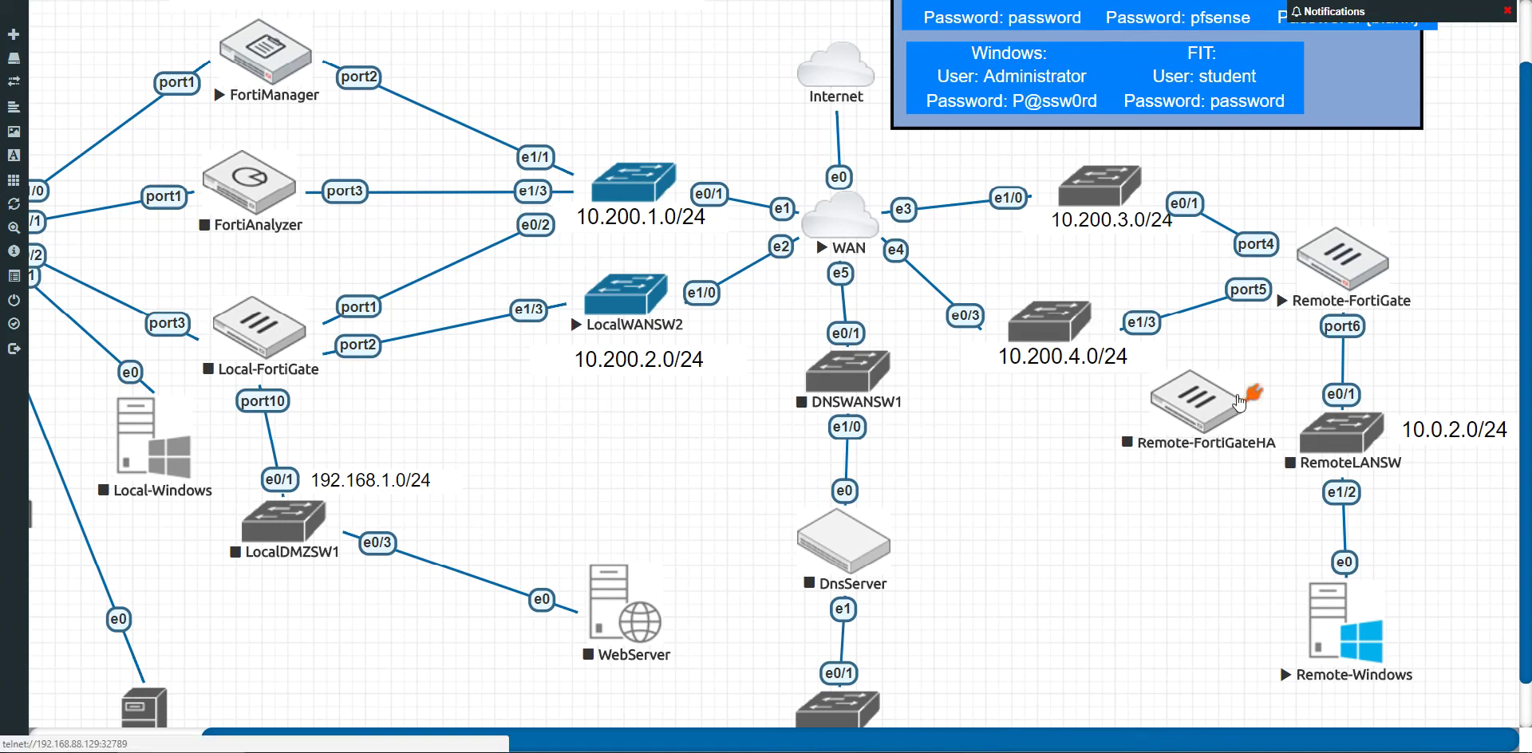
pyautogui.moveTo(1247, 394); pyautogui.dragTo(1209, 335)
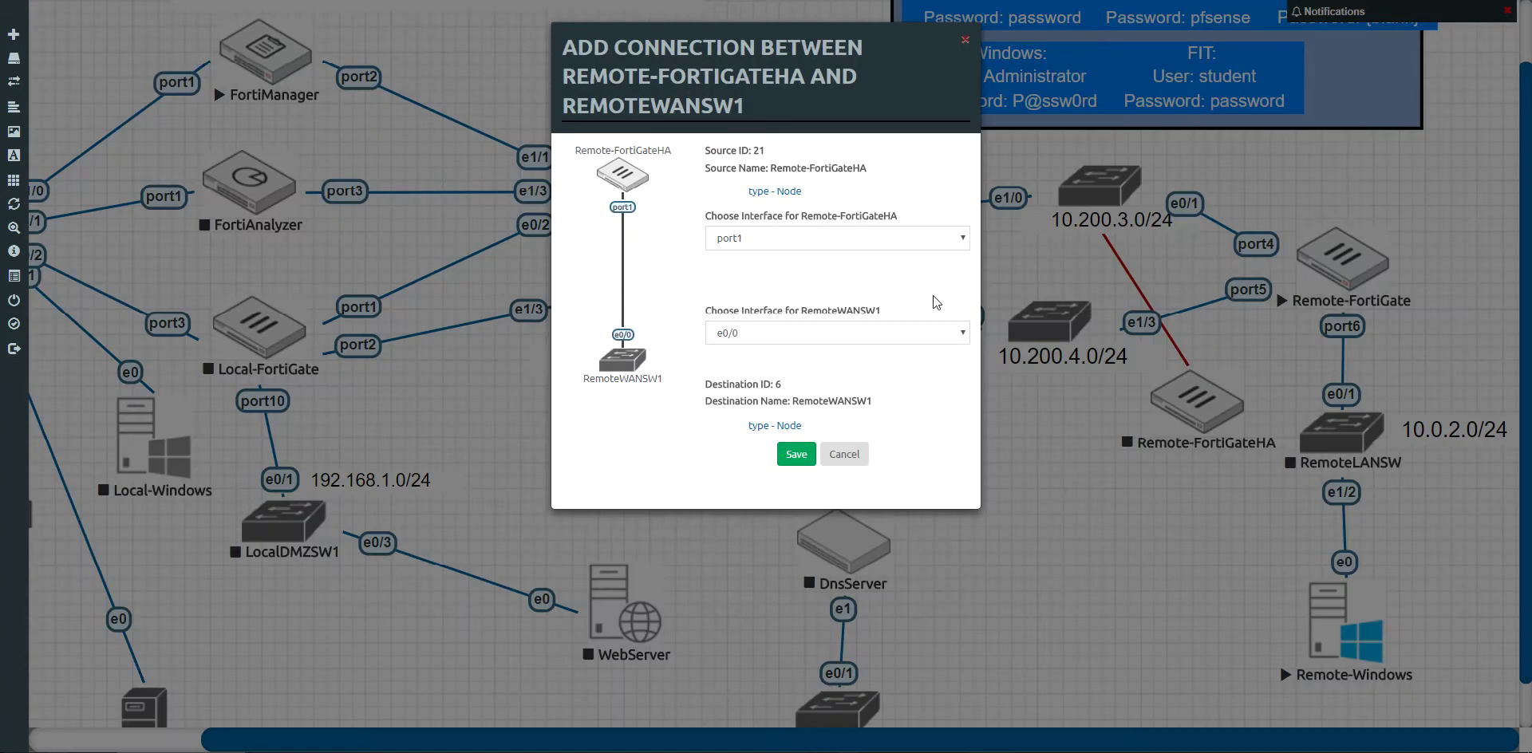
pyautogui.click(788, 237)
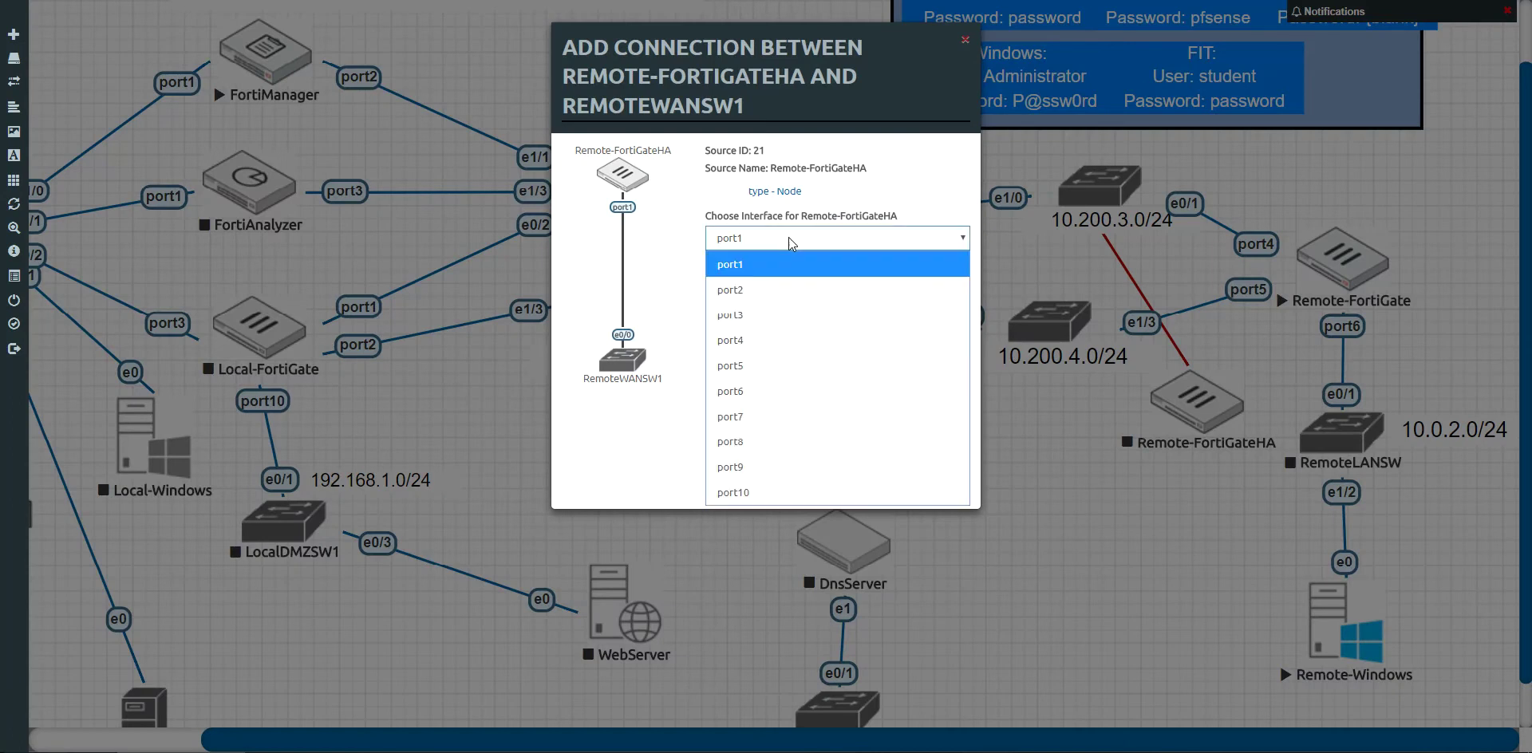
pyautogui.click(782, 328)
pyautogui.click(782, 333)
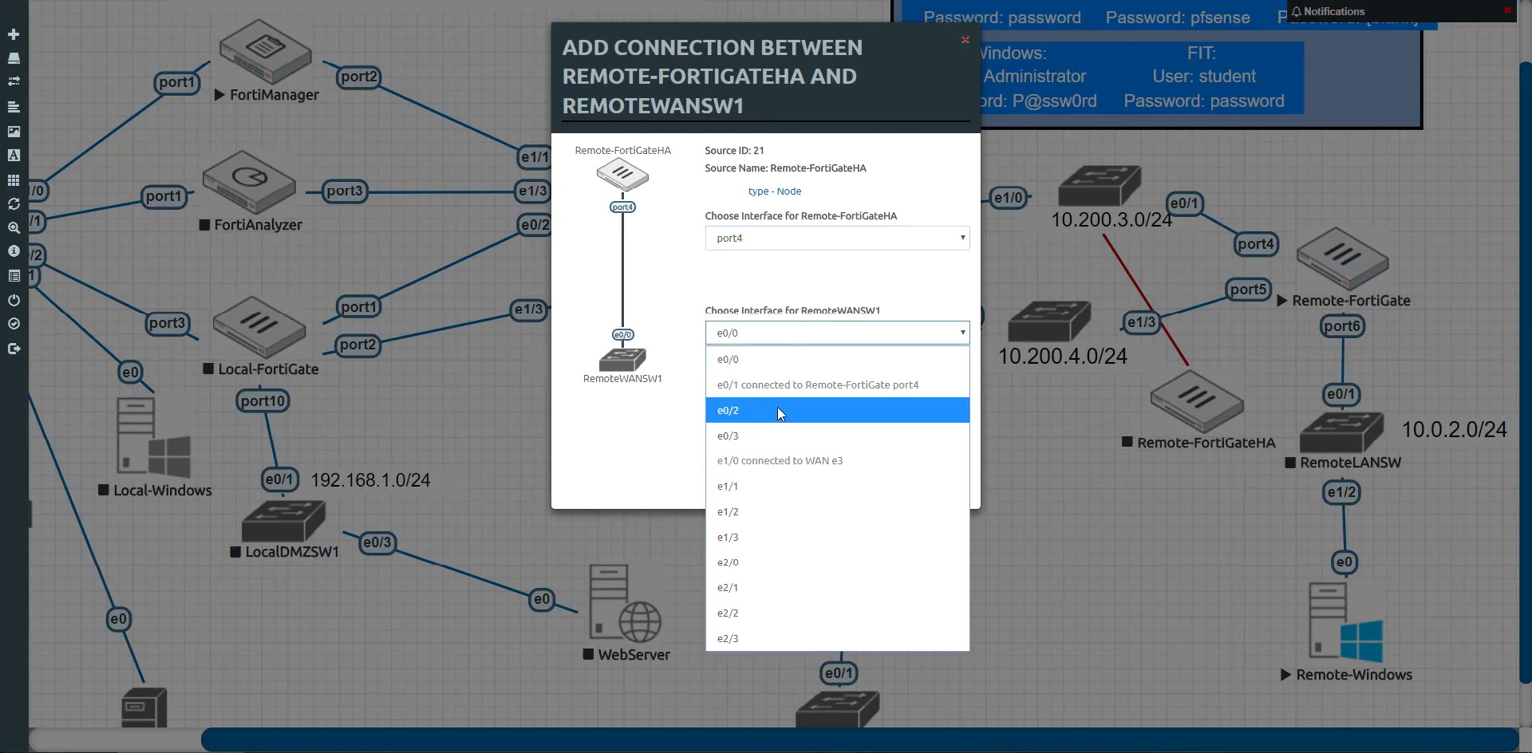
pyautogui.click(778, 431)
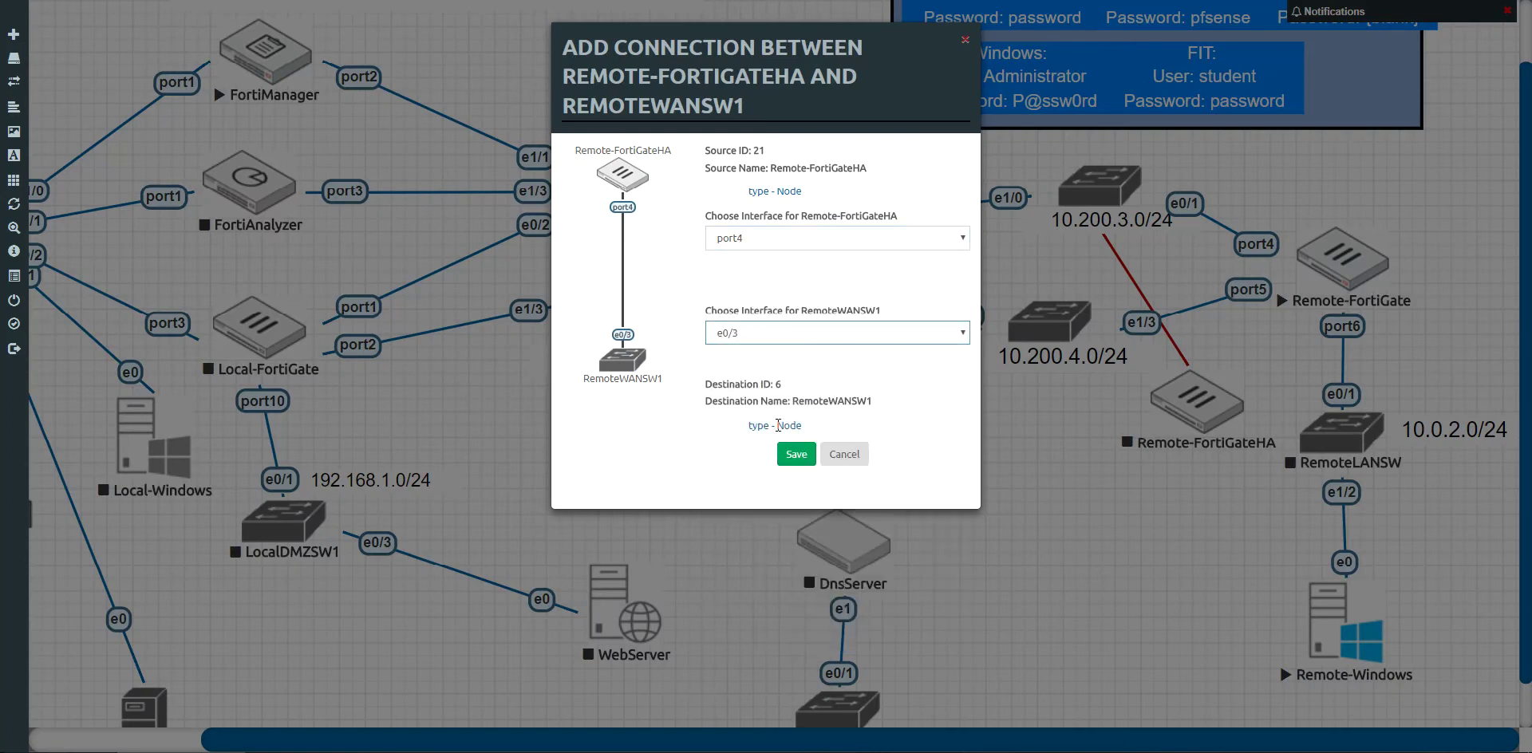
pyautogui.click(802, 466)
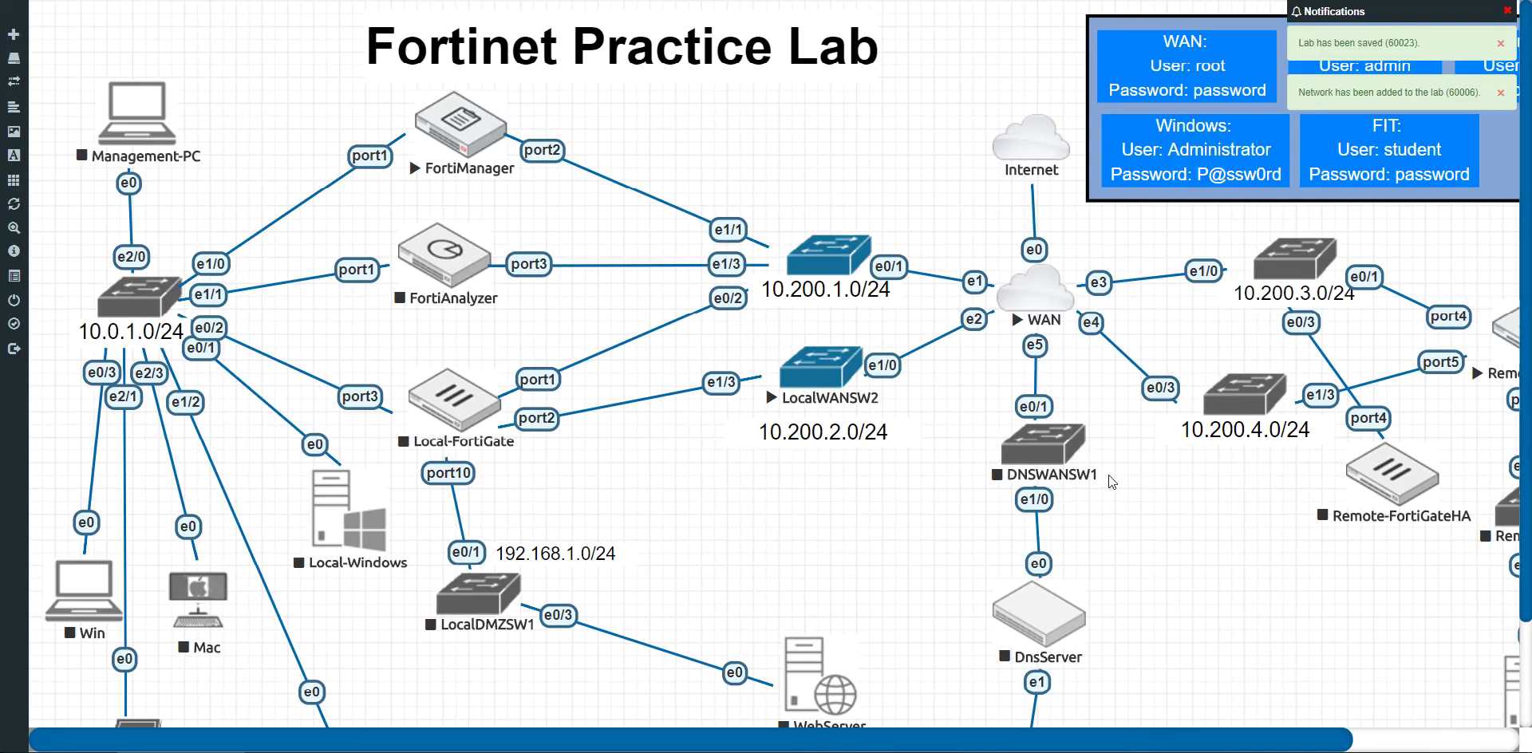
# Step: Draw a link from Remote-FortiGateHA to RemoteLANSW, pairing port6 with e0/0, and save it
pyautogui.moveTo(1232, 744); pyautogui.dragTo(1436, 741)
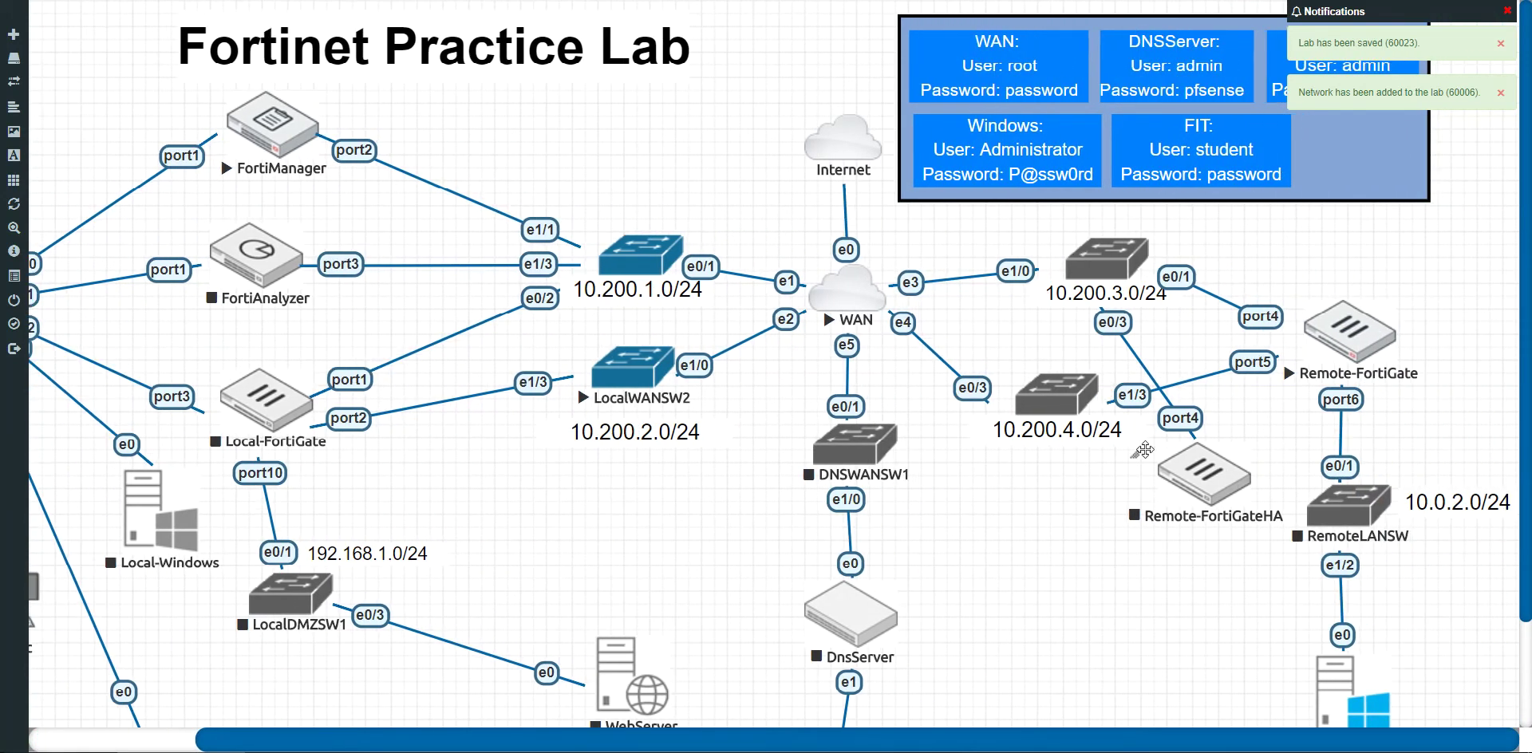
pyautogui.moveTo(1260, 480); pyautogui.dragTo(1325, 511)
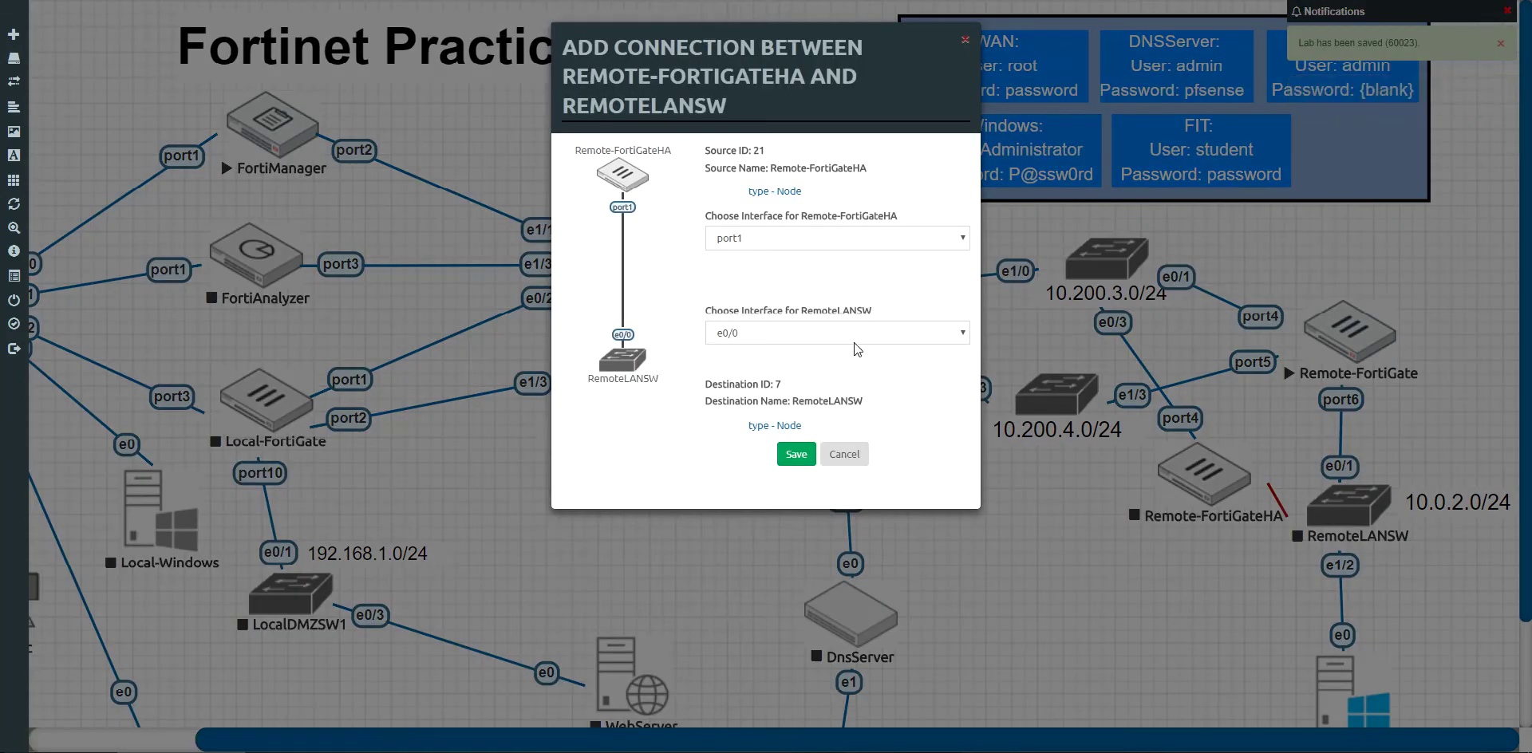
pyautogui.click(773, 239)
pyautogui.click(772, 387)
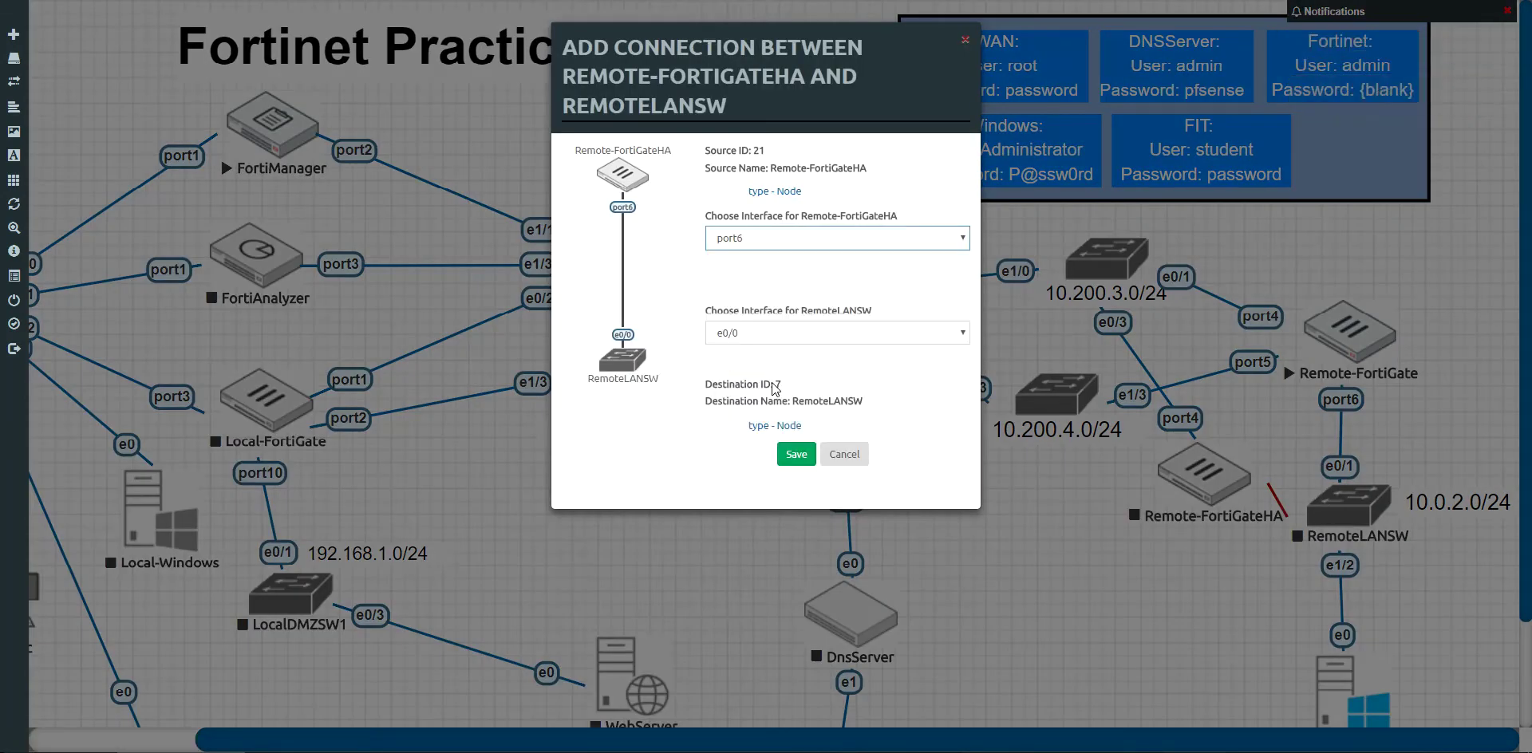
pyautogui.click(802, 461)
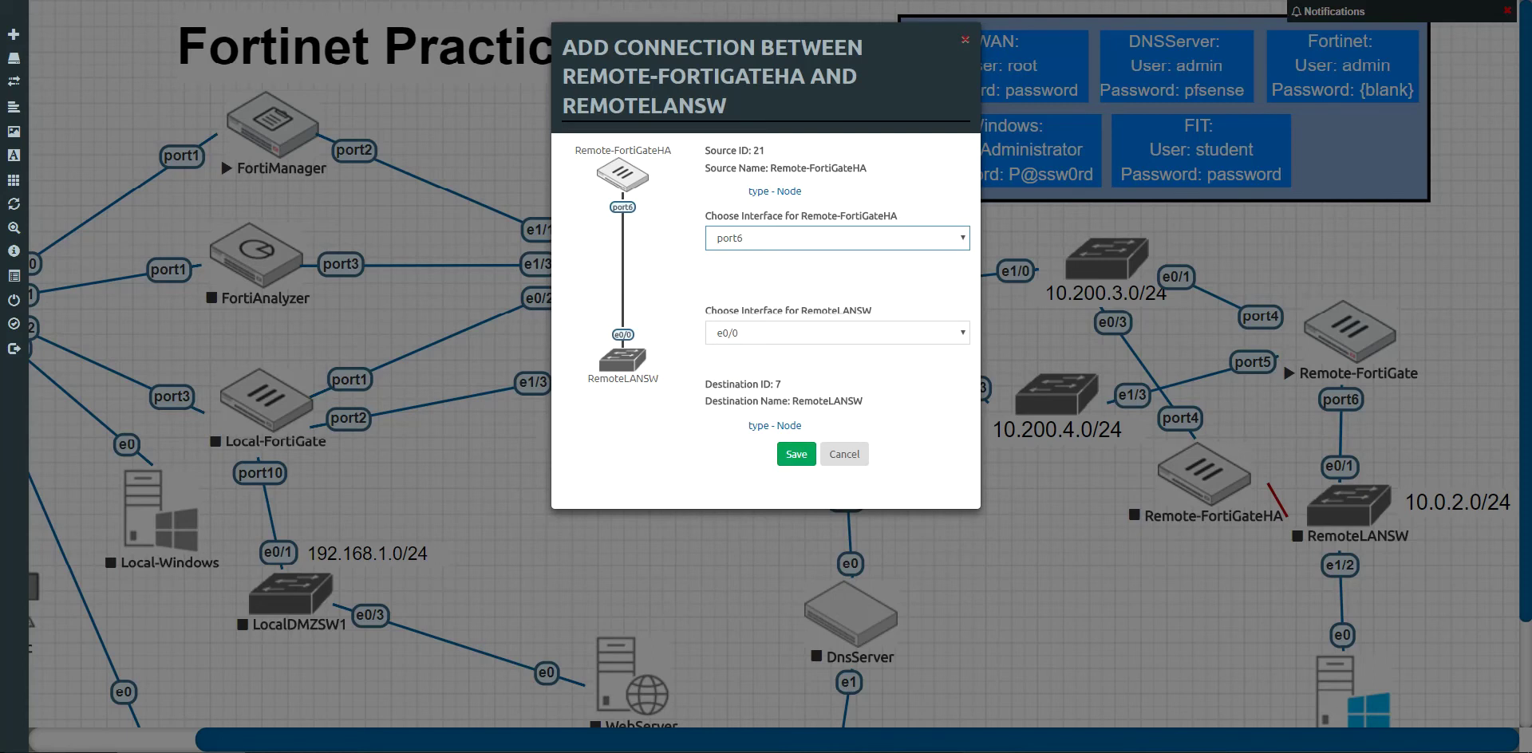
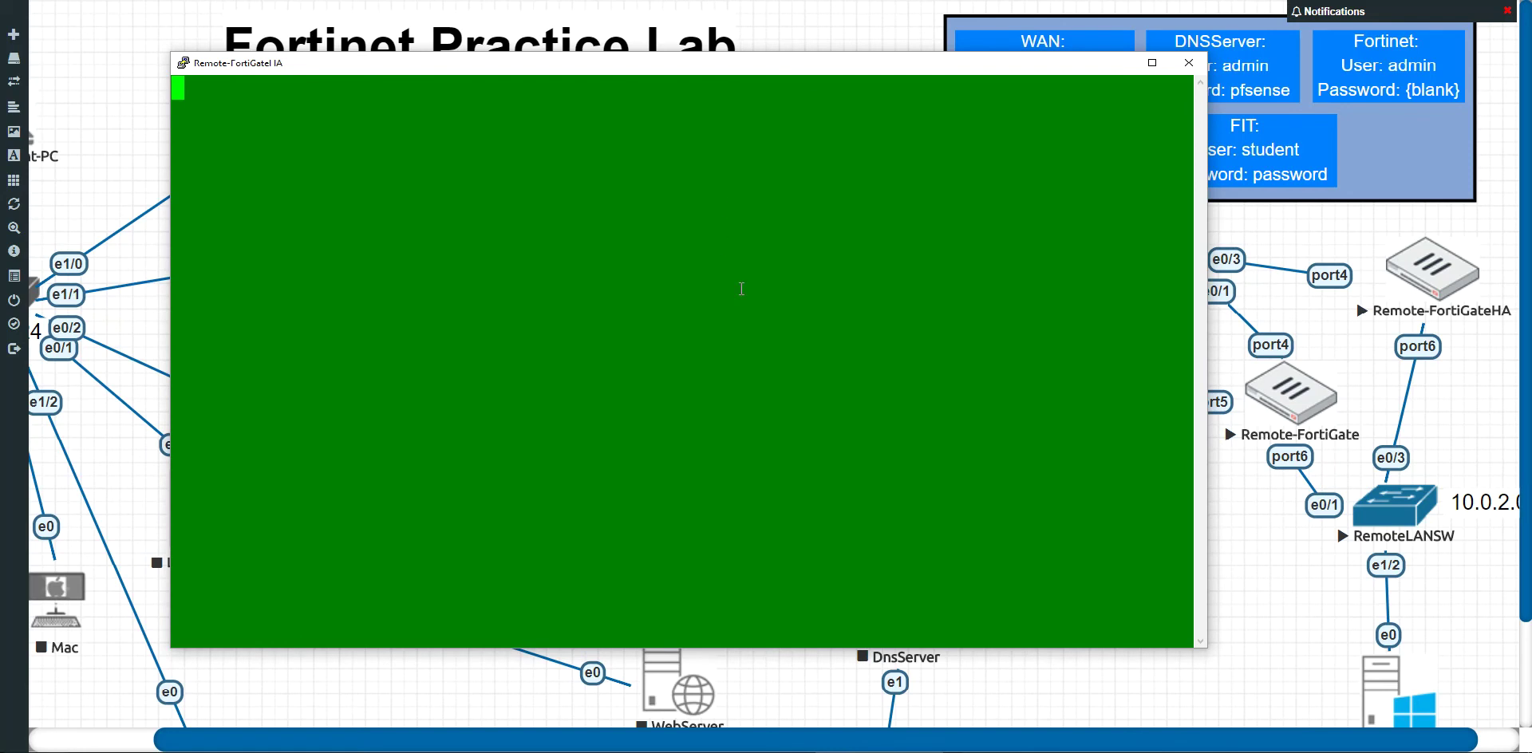
# Step: Log in to the FortiGate console as admin with a blank password
pyautogui.press('Return')
pyautogui.press('Return')
pyautogui.press('Return')
pyautogui.press('Return')
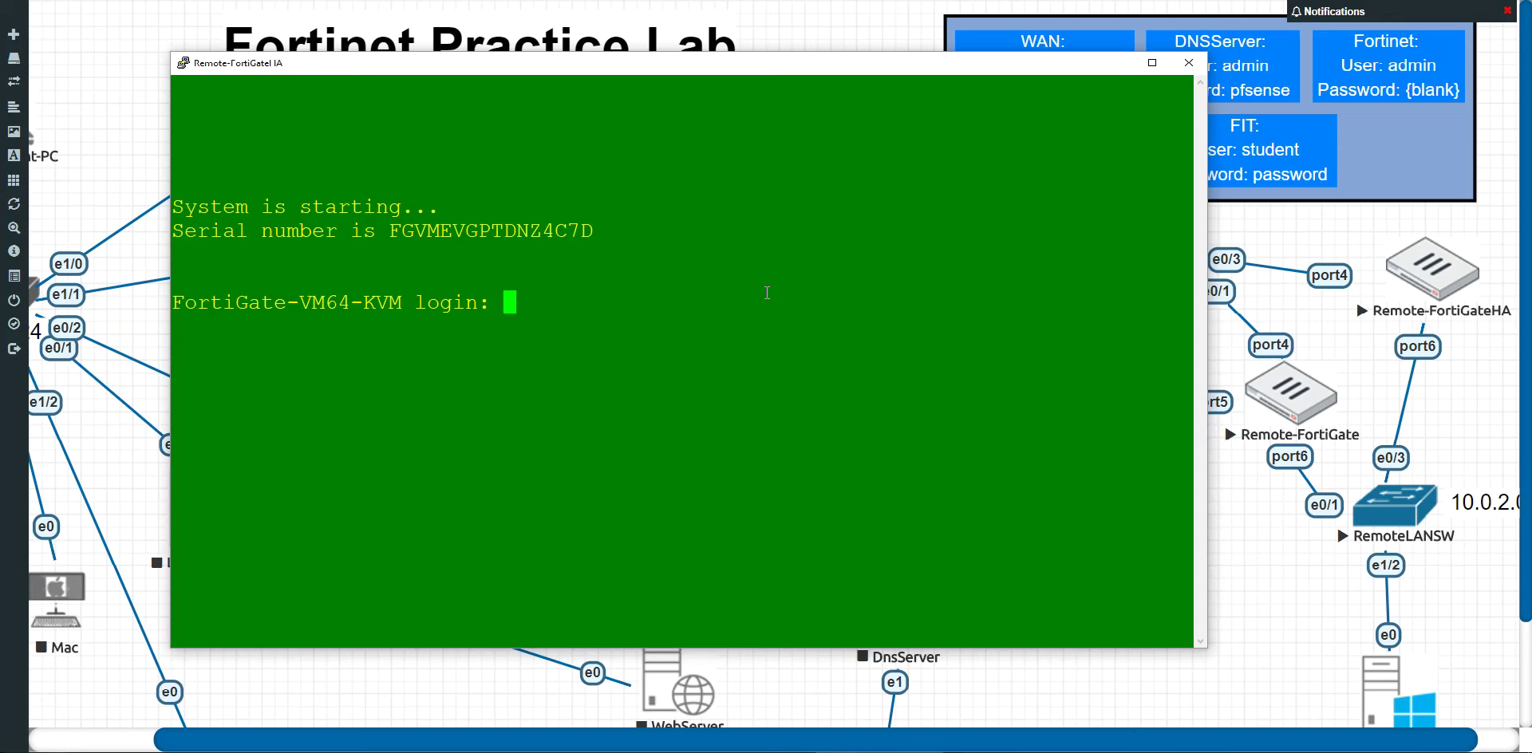
pyautogui.write('admin')
pyautogui.press('Return')
pyautogui.press('Return')
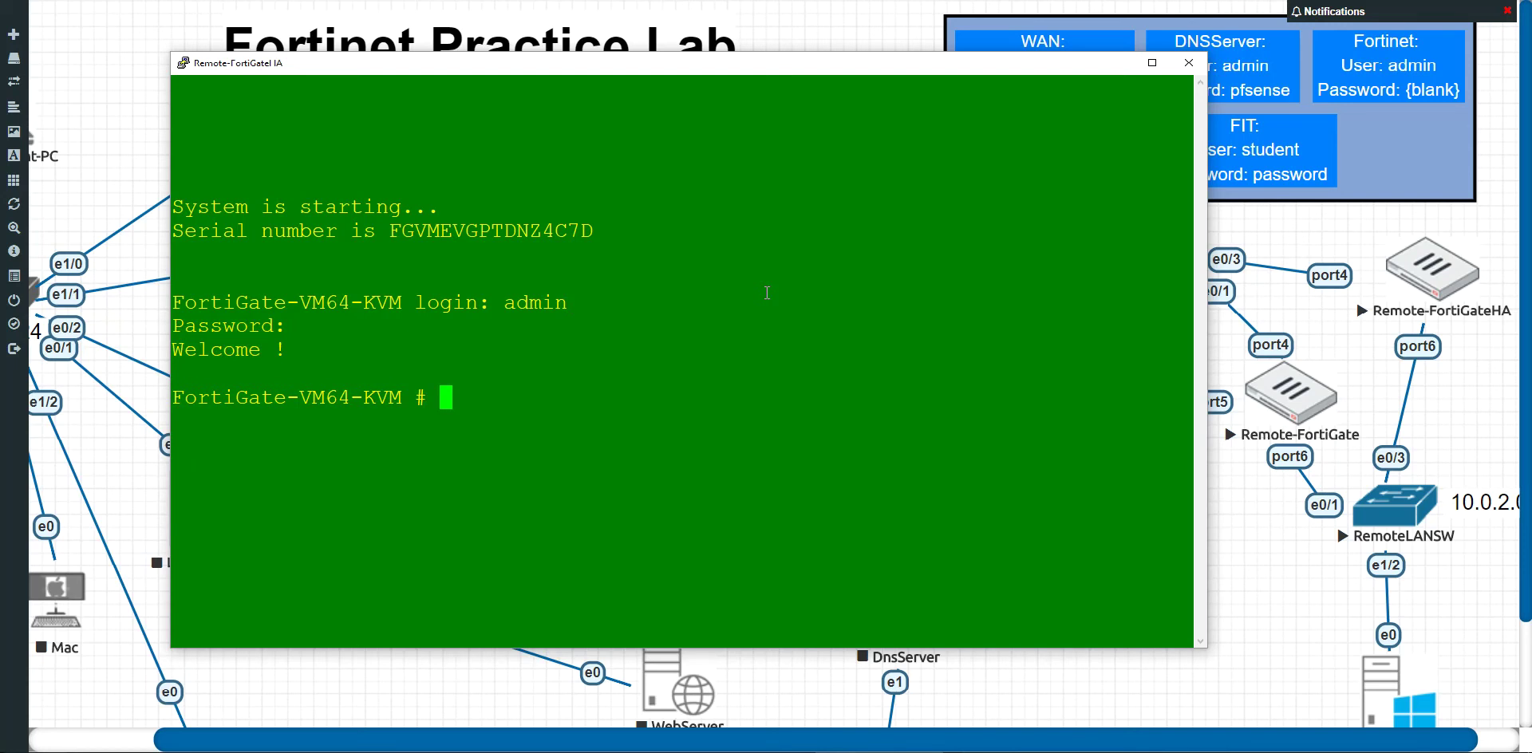
# Step: Run 'config sys int' and 'show' to list the current interface configuration
pyautogui.write('config ')
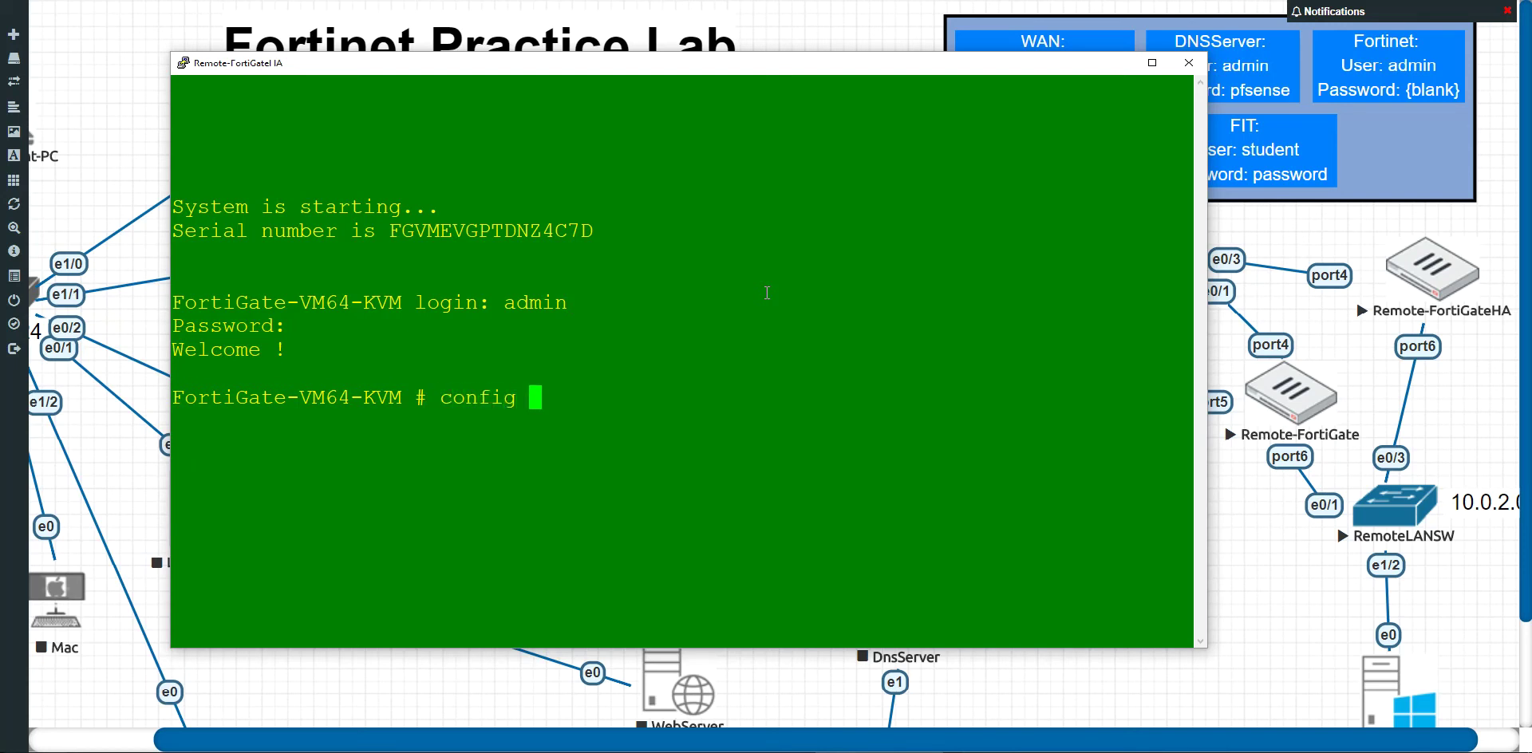
pyautogui.write('int')
pyautogui.press('BackSpace')
pyautogui.press('BackSpace')
pyautogui.press('BackSpace')
pyautogui.press('BackSpace')
pyautogui.write('sys int')
pyautogui.press('Return')
pyautogui.write('show')
pyautogui.press('Return')
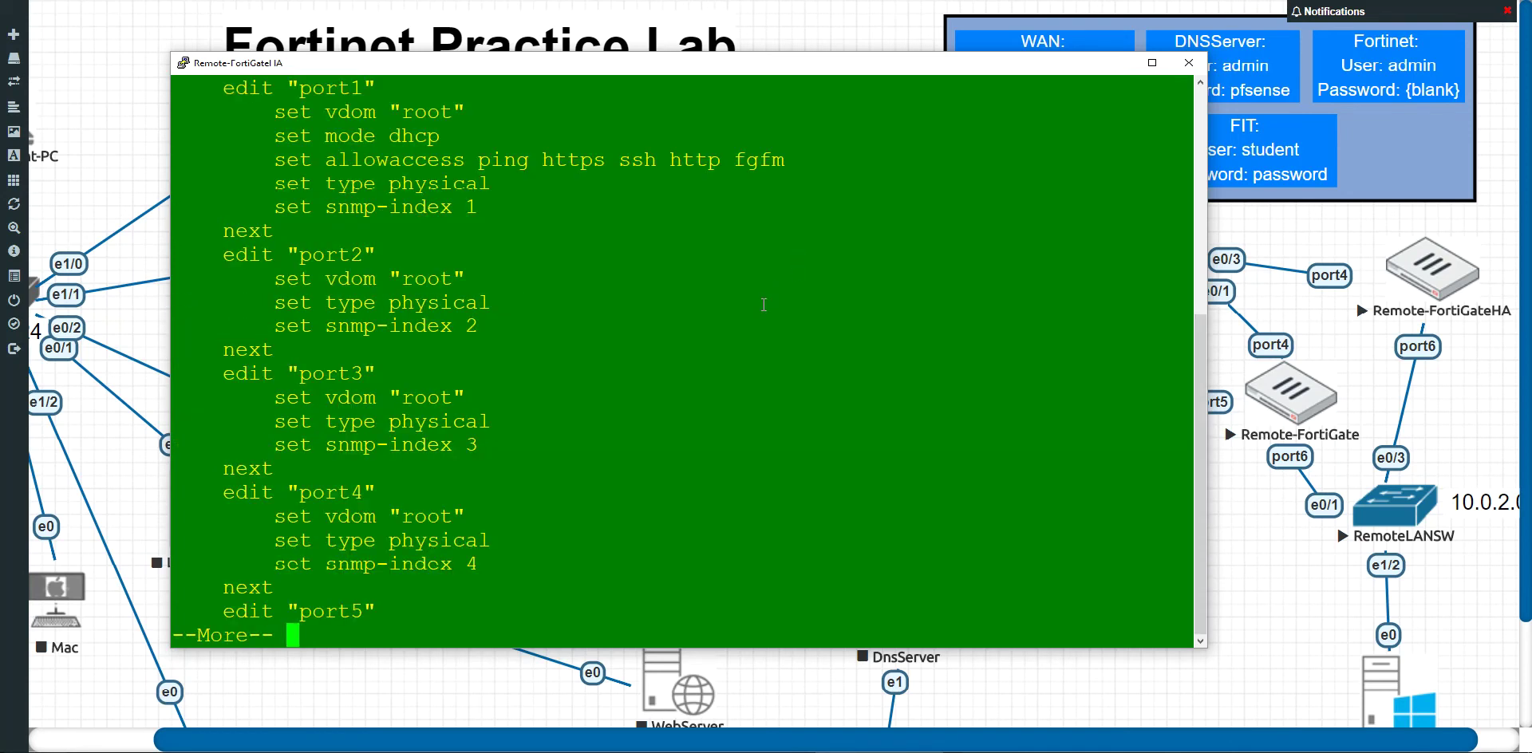
# Step: Page through the full interface listing and highlight port6's settings block
pyautogui.scroll(7, 767, 293)
pyautogui.scroll(-5, 753, 325)
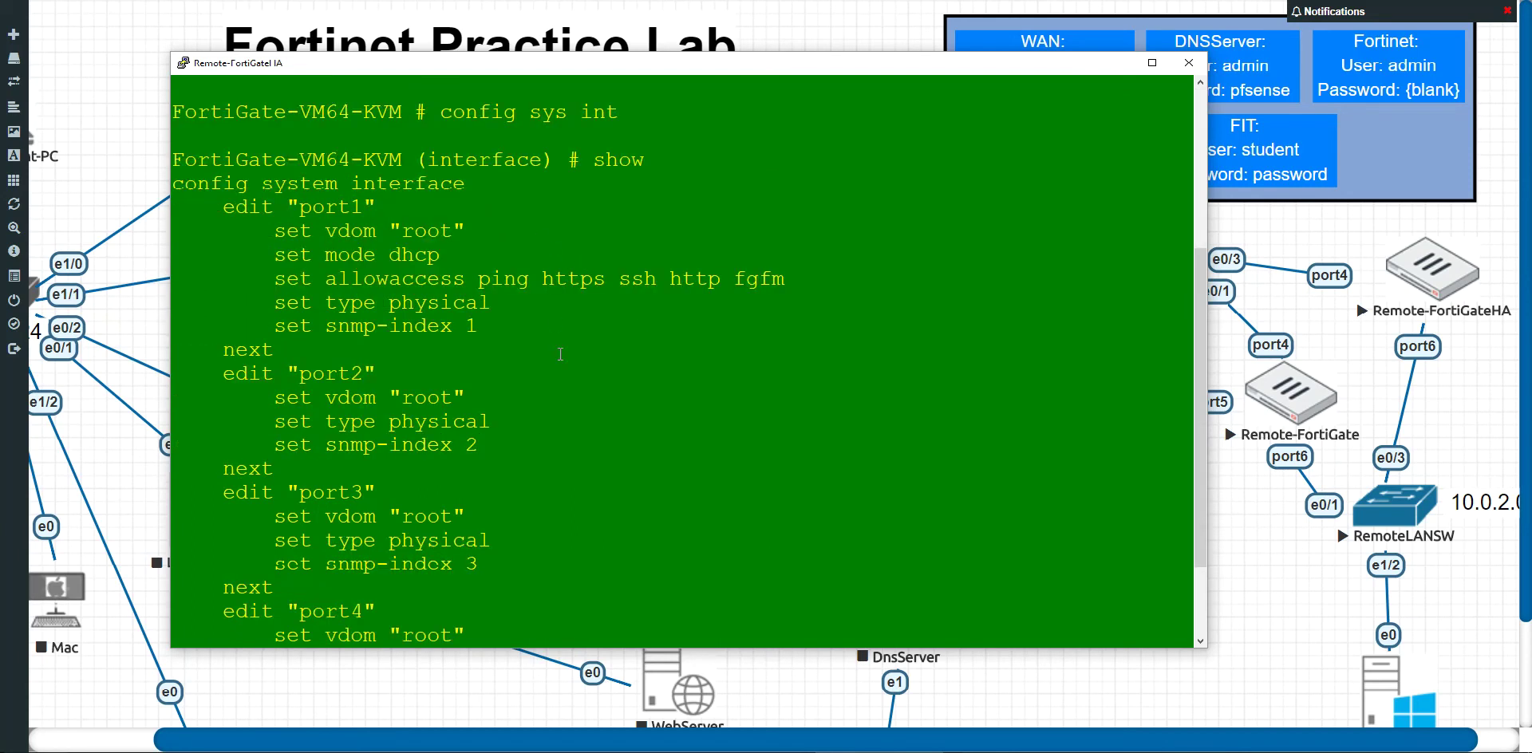
pyautogui.scroll(-2, 561, 354)
pyautogui.press('space')
pyautogui.press('space')
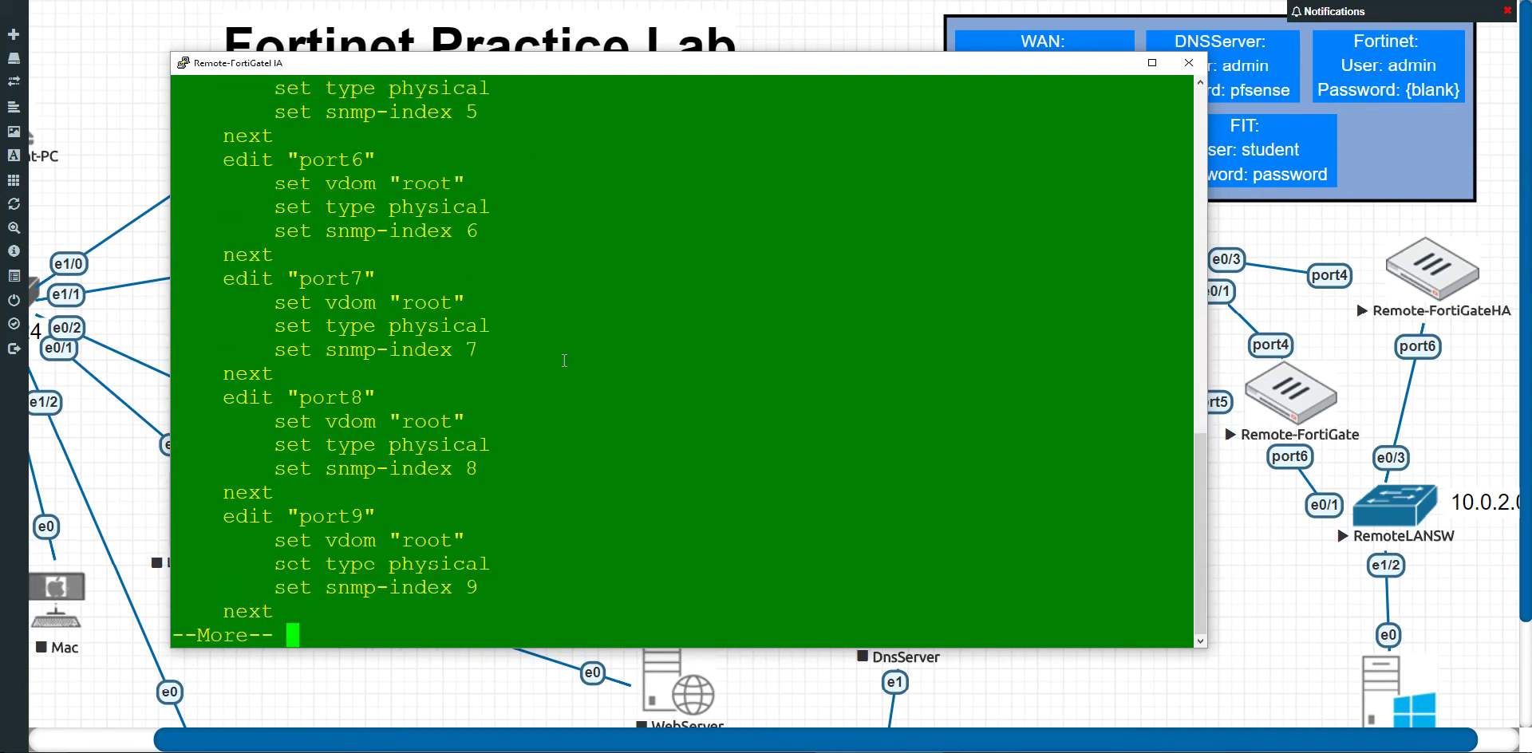
pyautogui.scroll(12, 565, 360)
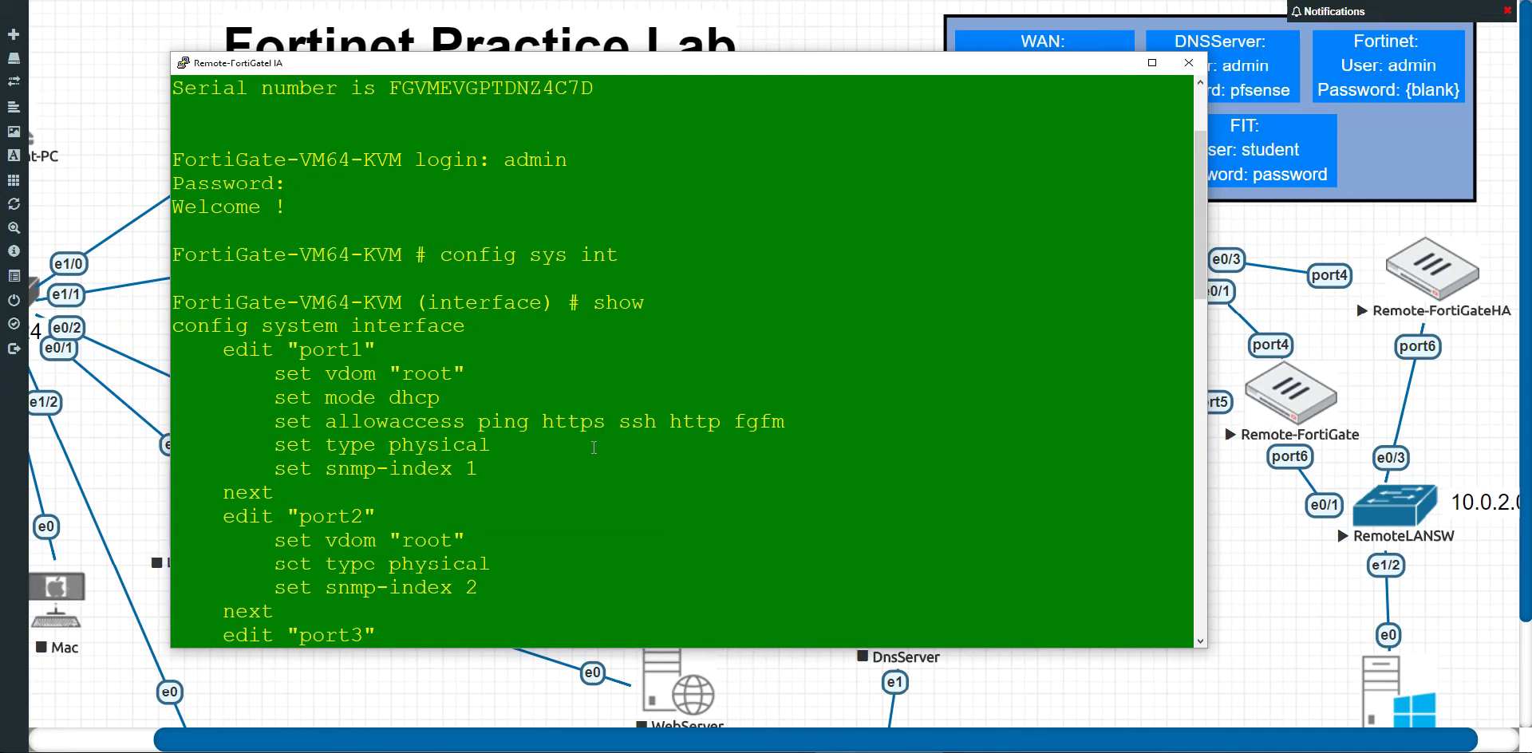
pyautogui.scroll(-8, 574, 449)
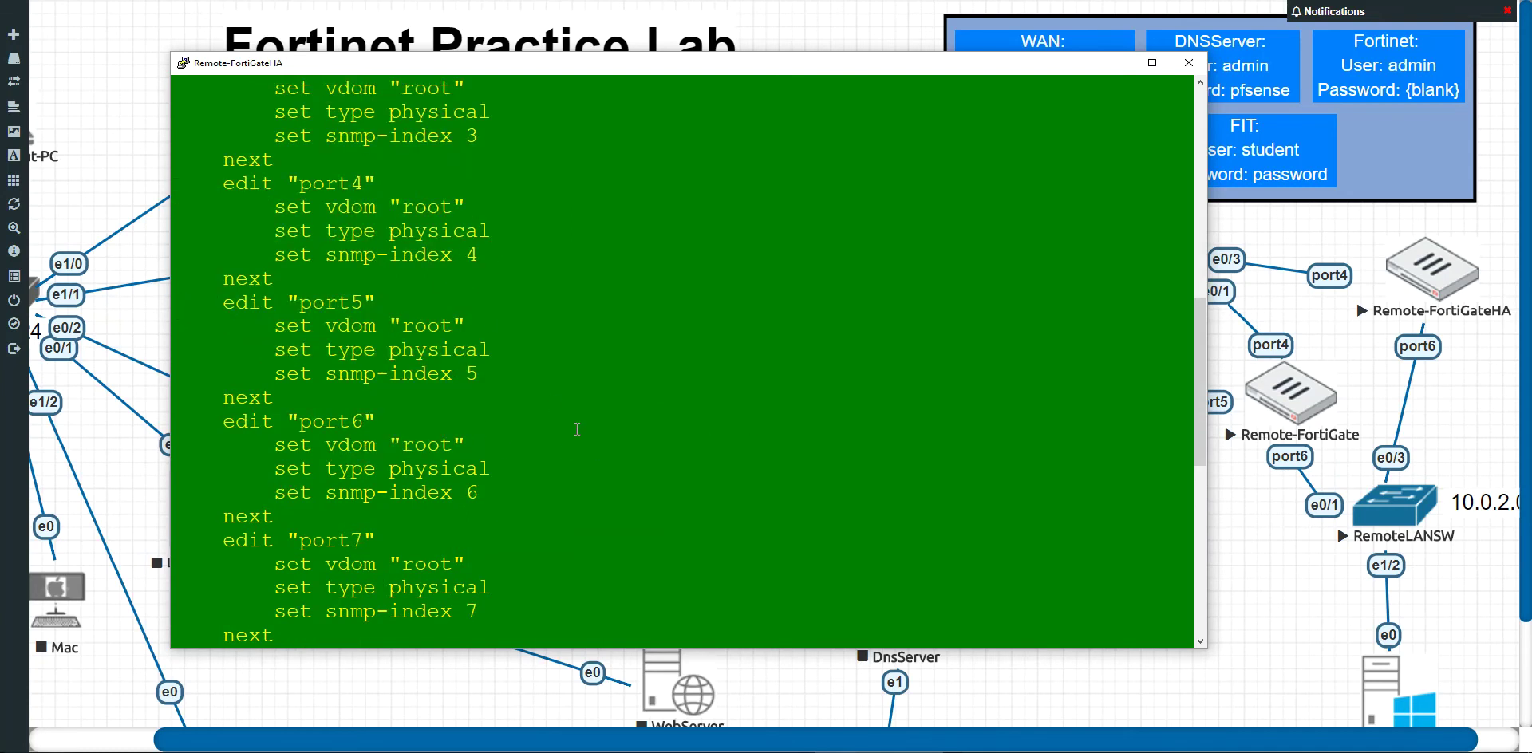
pyautogui.moveTo(302, 422); pyautogui.dragTo(513, 512)
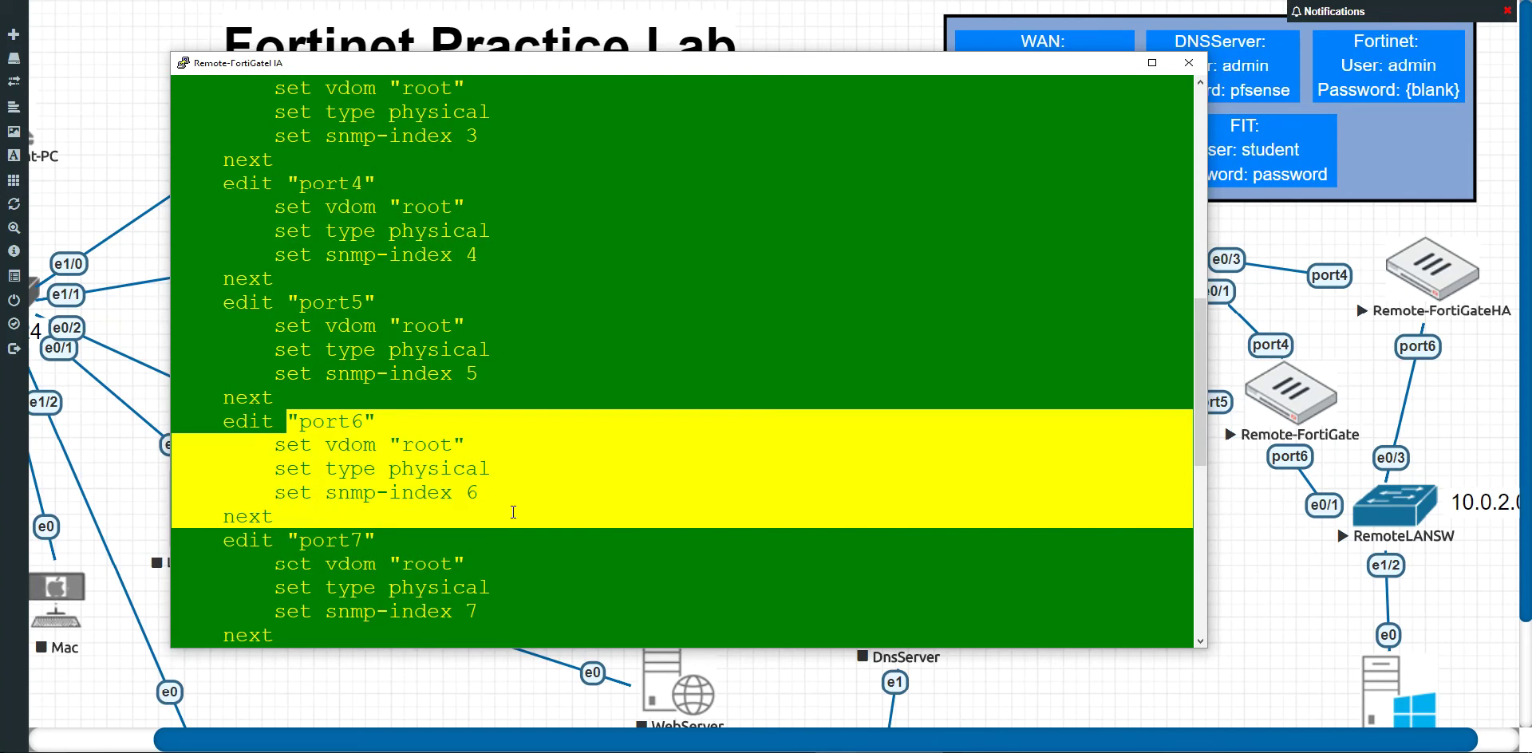
# Step: Return to the prompt and enter 'edit port6'
pyautogui.click(1326, 515)
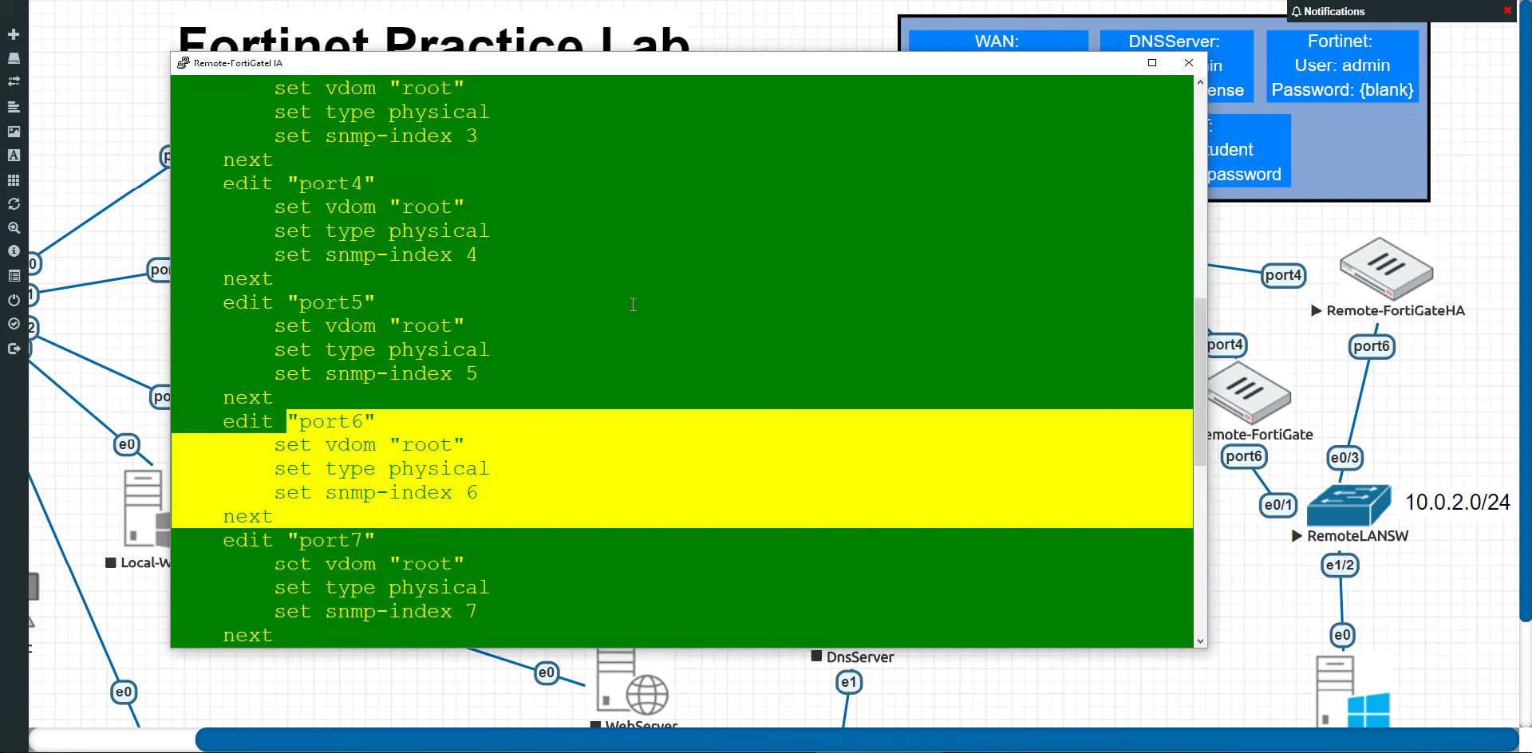
pyautogui.press('Return')
pyautogui.press('Return')
pyautogui.press('Return')
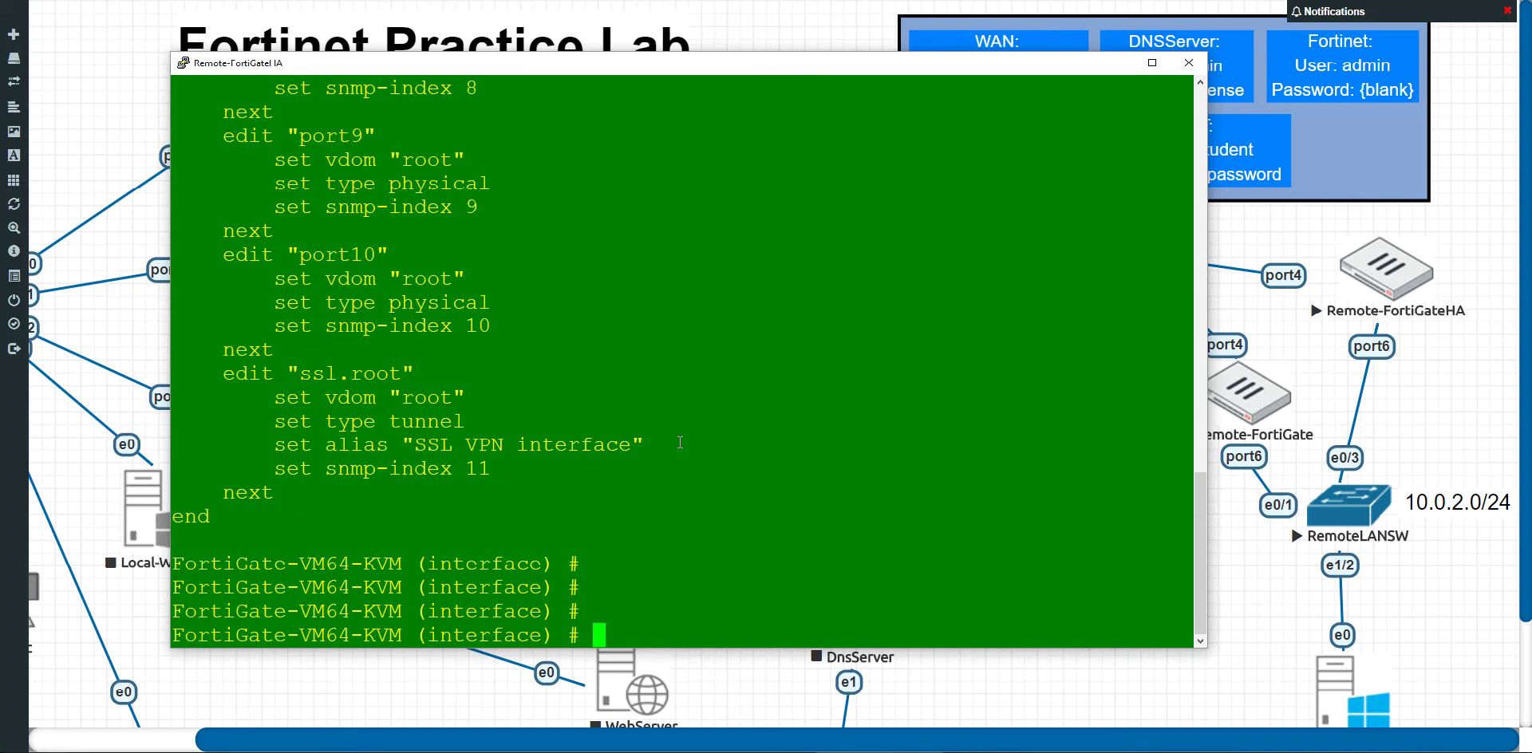
pyautogui.write('edit port')
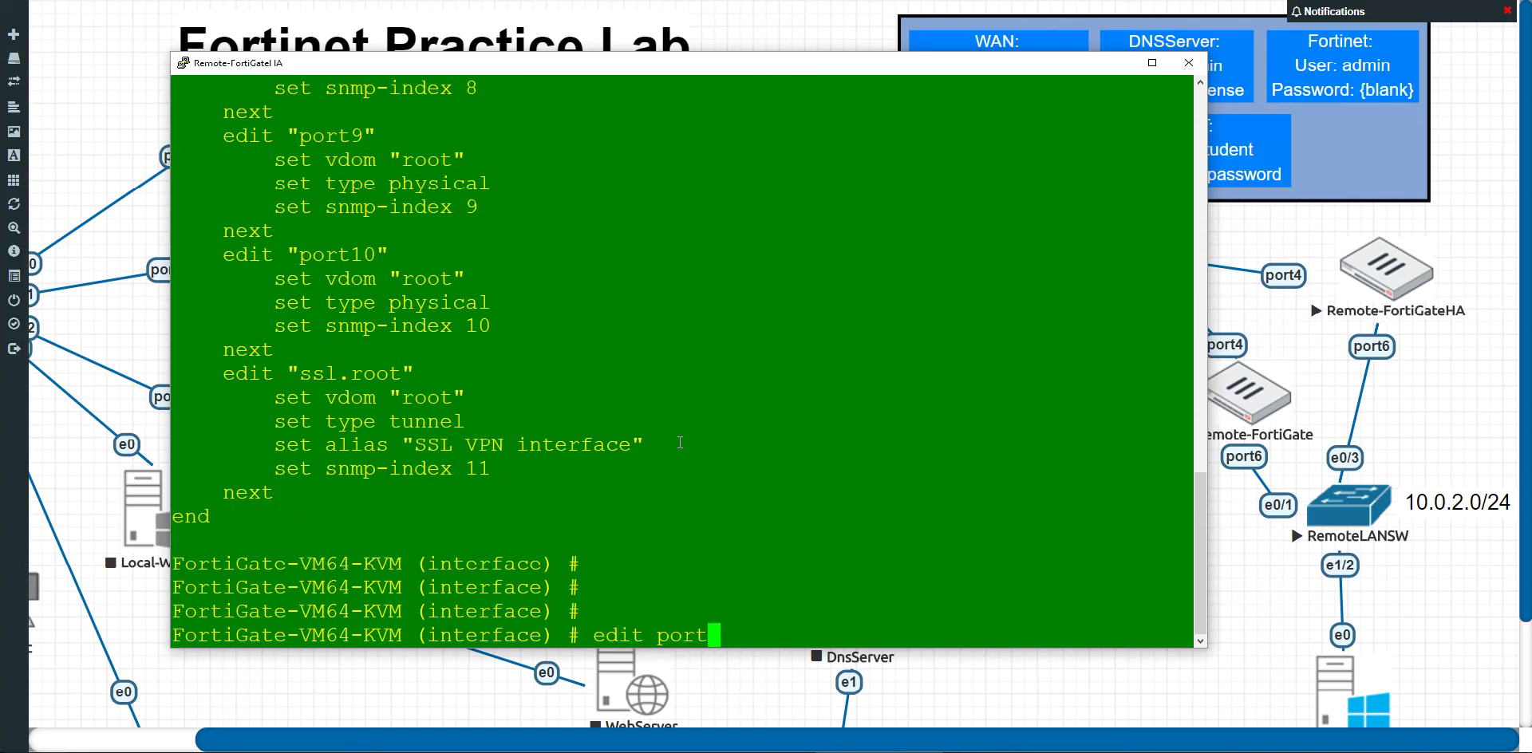
pyautogui.write('6')
# Step: Give port6 the IP address 10.0.2.253/24
pyautogui.press('Return')
pyautogui.write('set ip add')
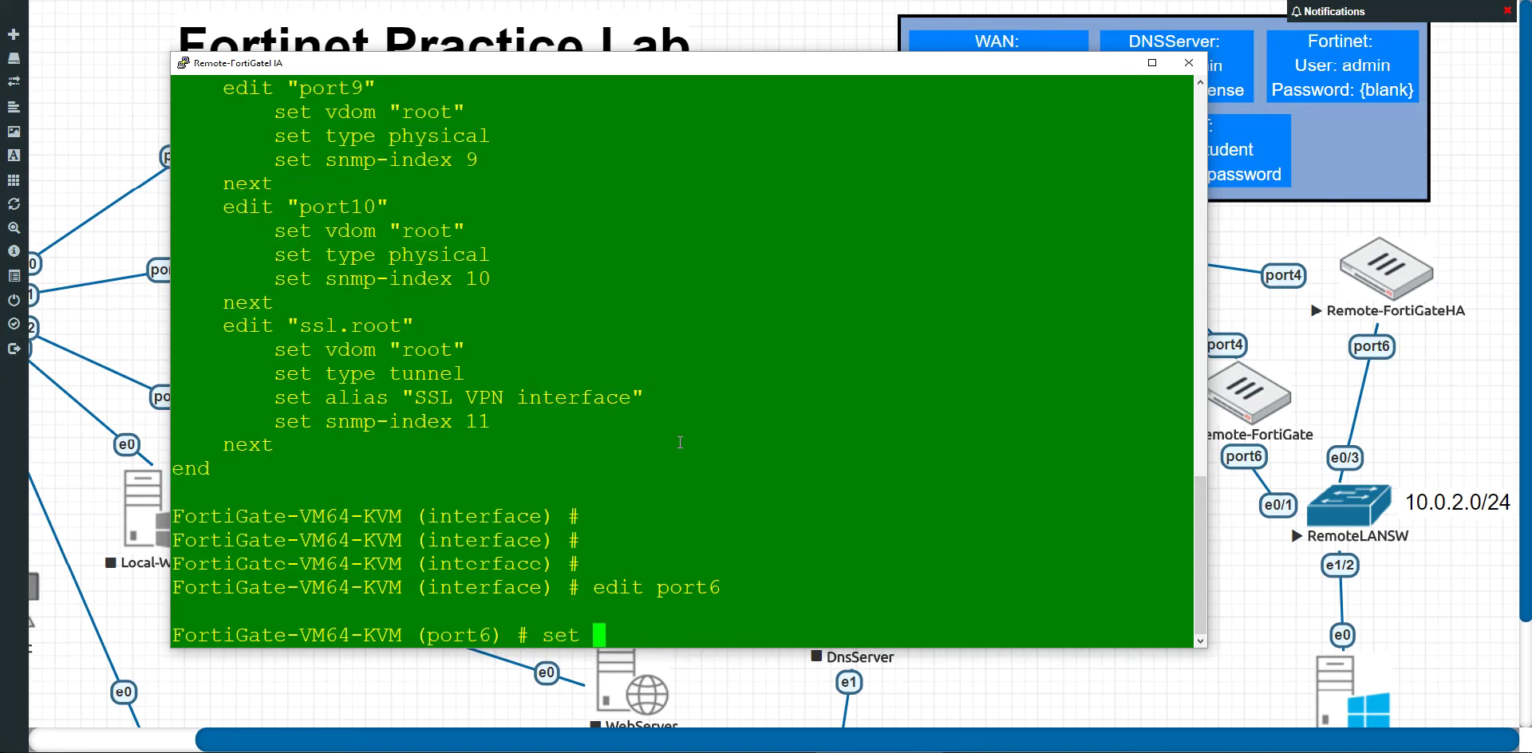
pyautogui.press('BackSpace')
pyautogui.press('BackSpace')
pyautogui.press('BackSpace')
pyautogui.write('10.0.2.')
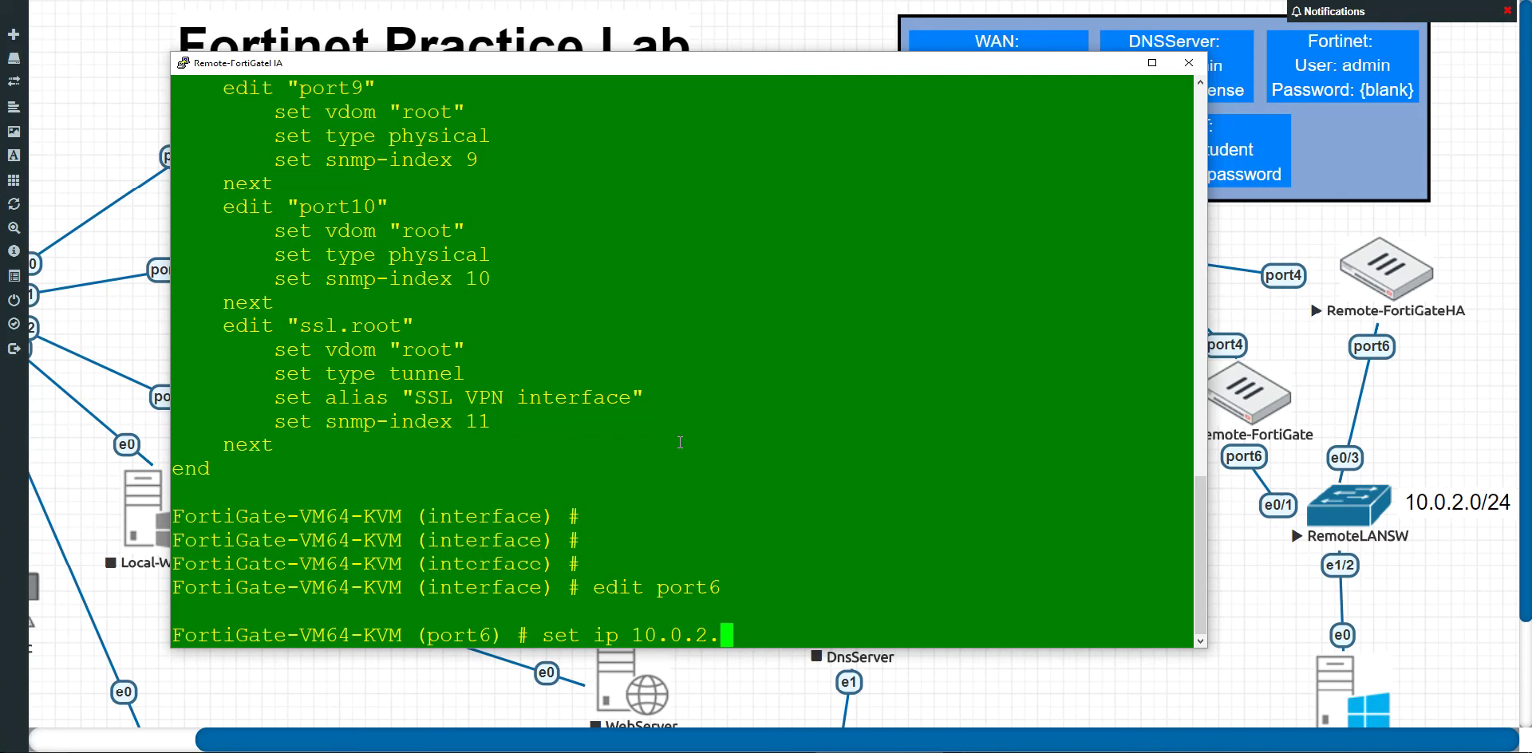
pyautogui.write('253')
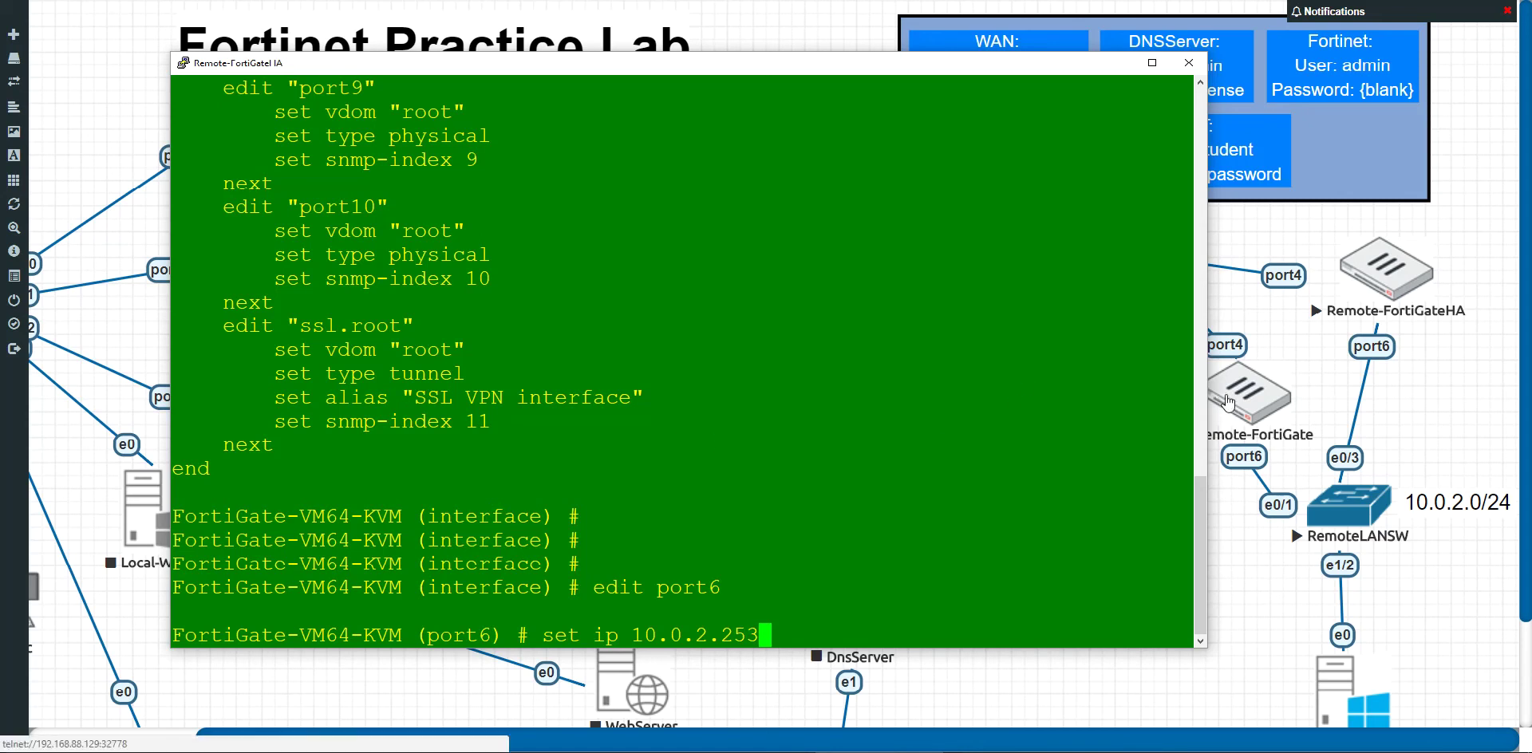
pyautogui.moveTo(992, 72); pyautogui.dragTo(916, 76)
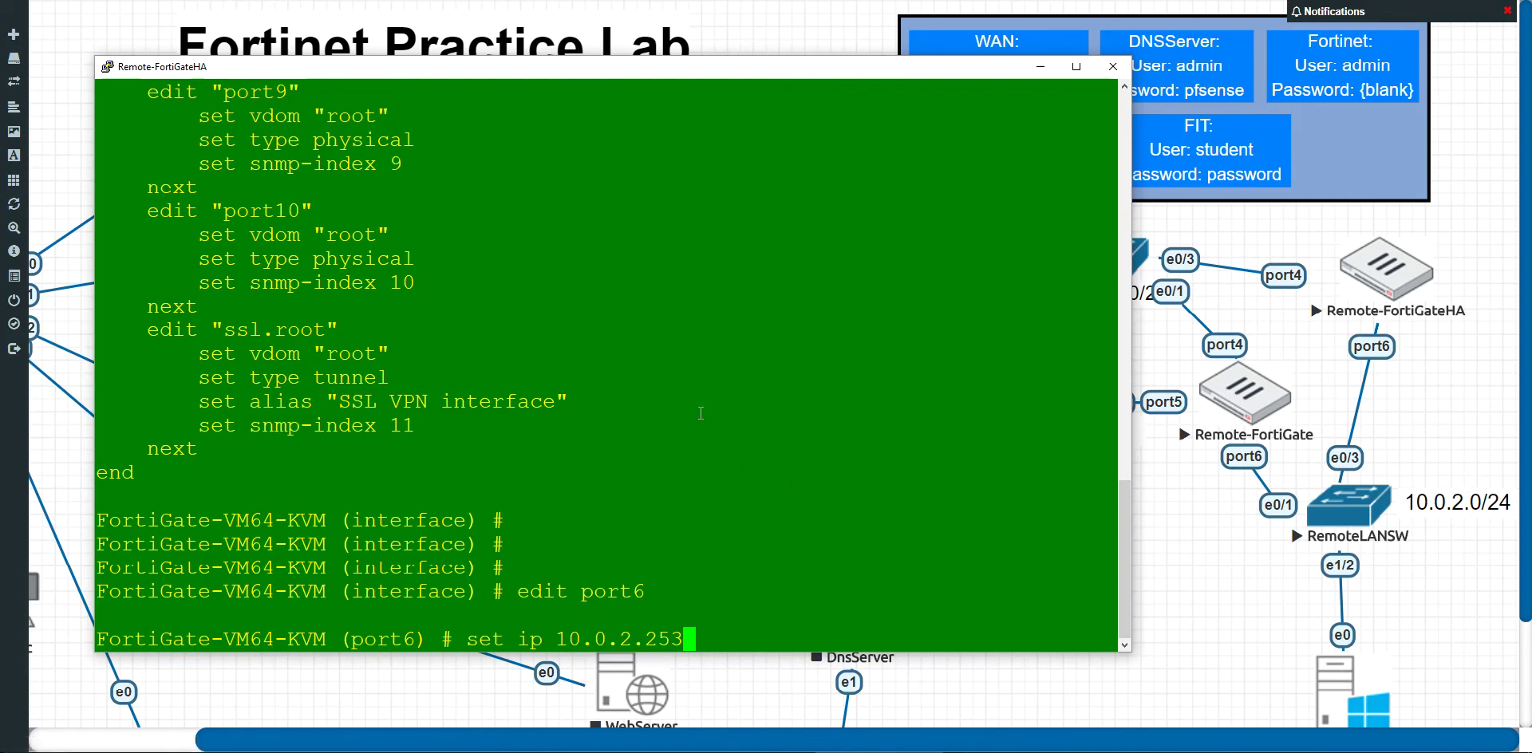
pyautogui.write('/24')
pyautogui.press('Return')
# Step: Allow https, ping and ssh access on port6 and save with 'end'
pyautogui.write('set allowaccess ')
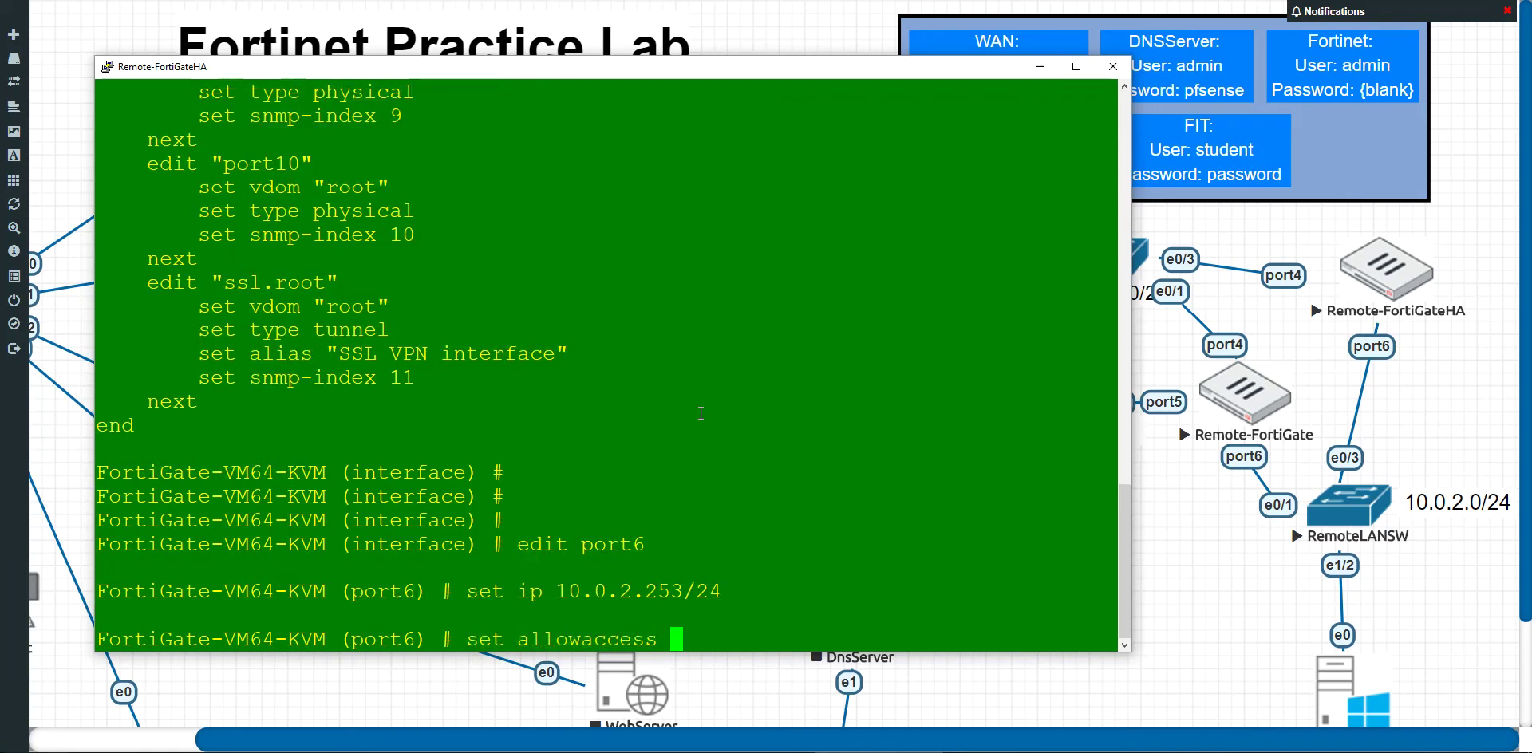
pyautogui.write('https ping ssh')
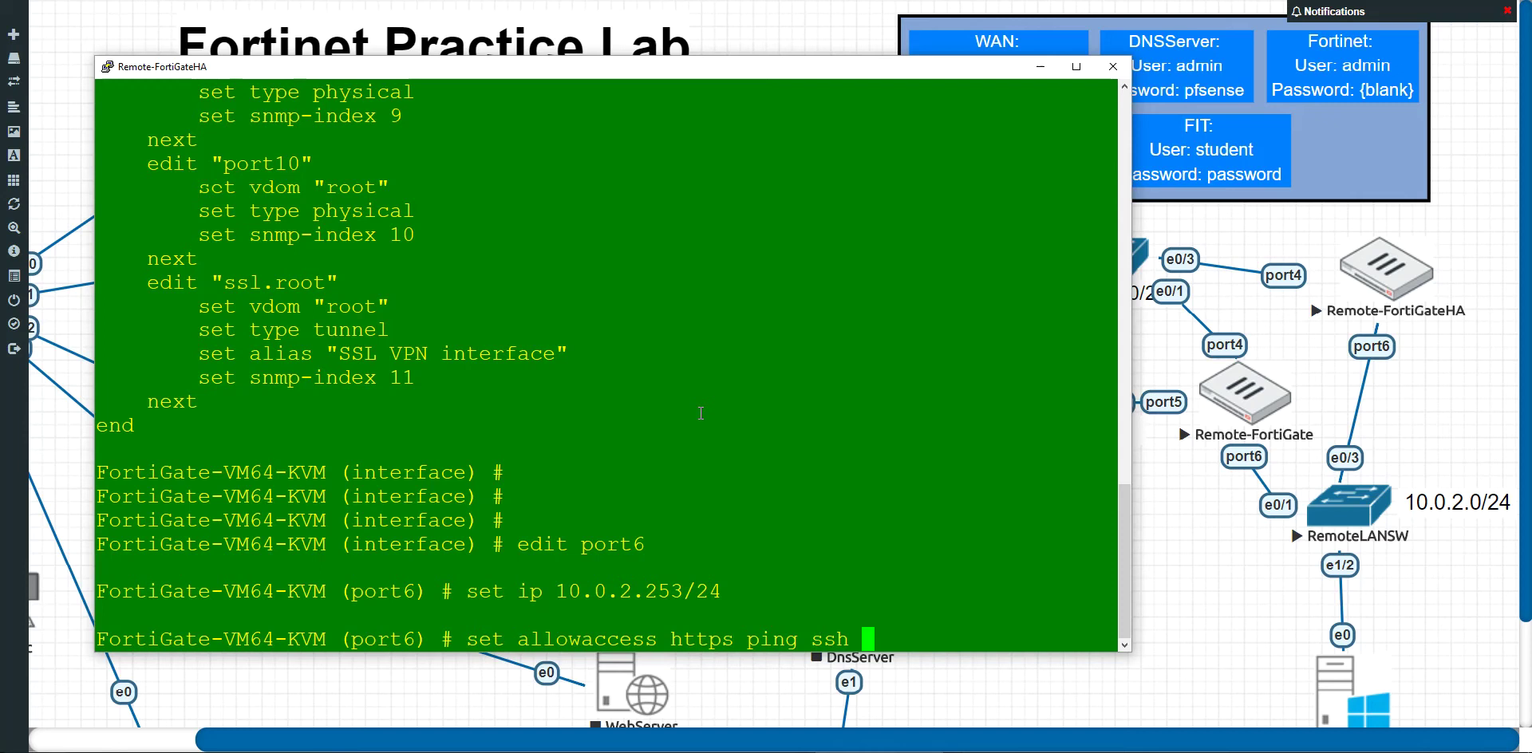
pyautogui.press('Return')
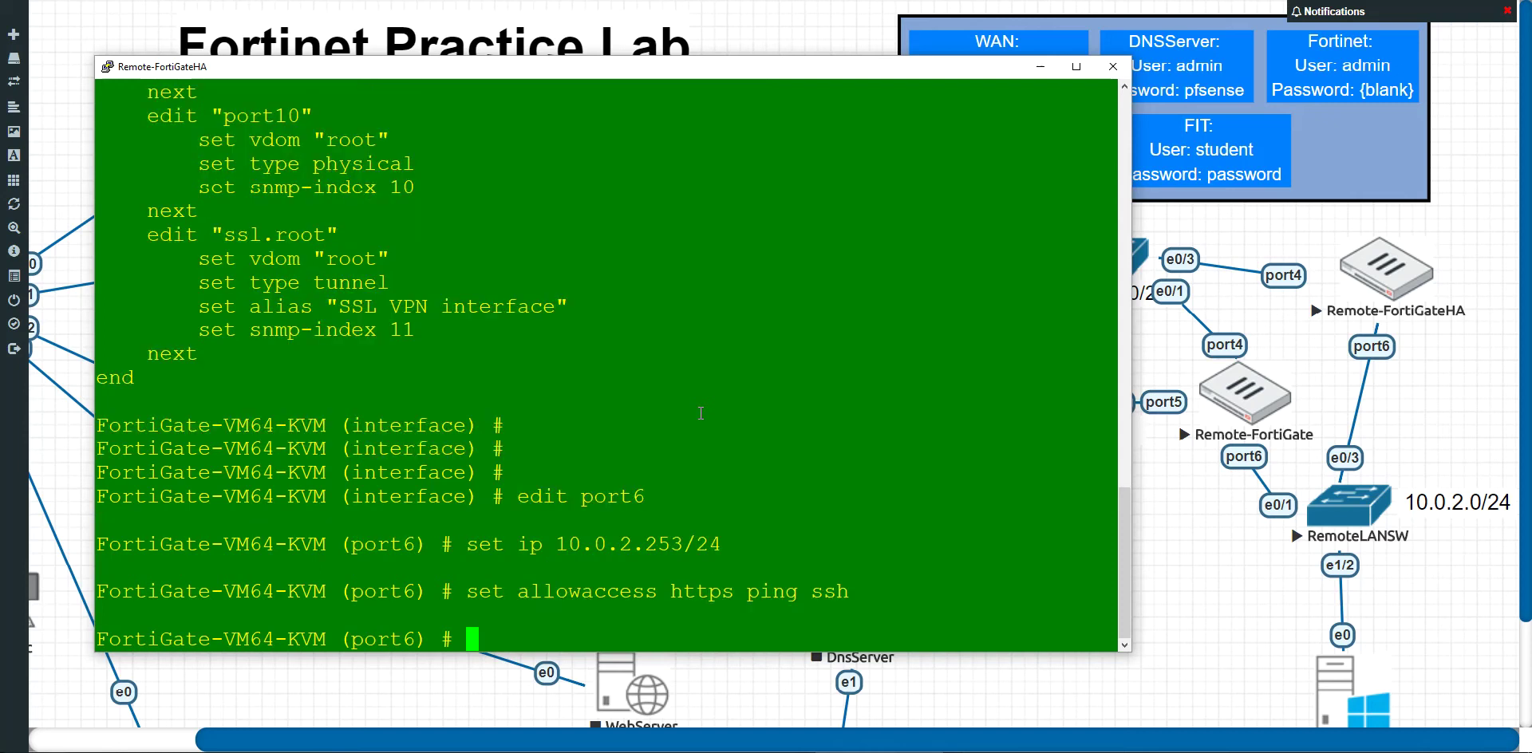
pyautogui.write('end')
pyautogui.press('Return')
pyautogui.press('Return')
pyautogui.press('Return')
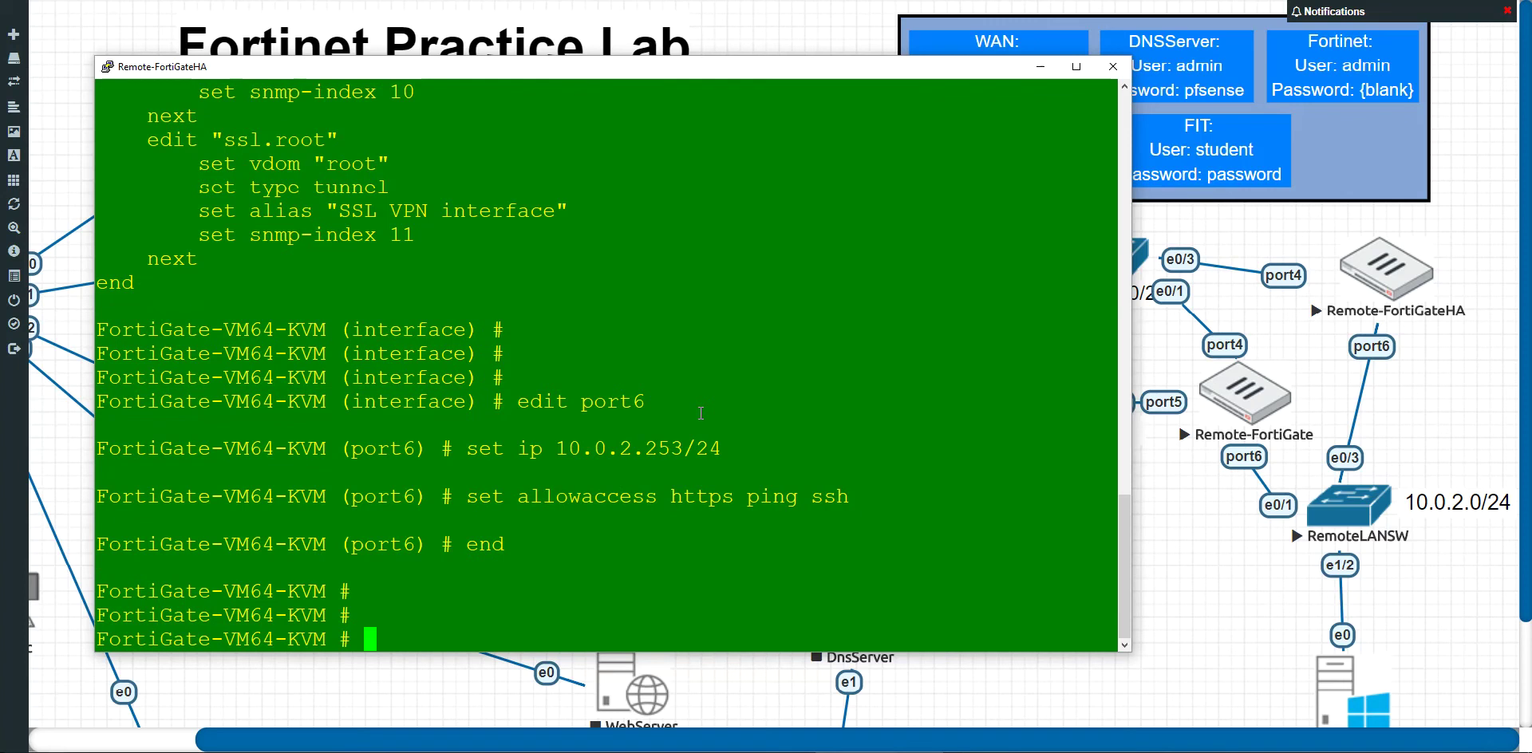
pyautogui.write('ping 10.0.2.254')
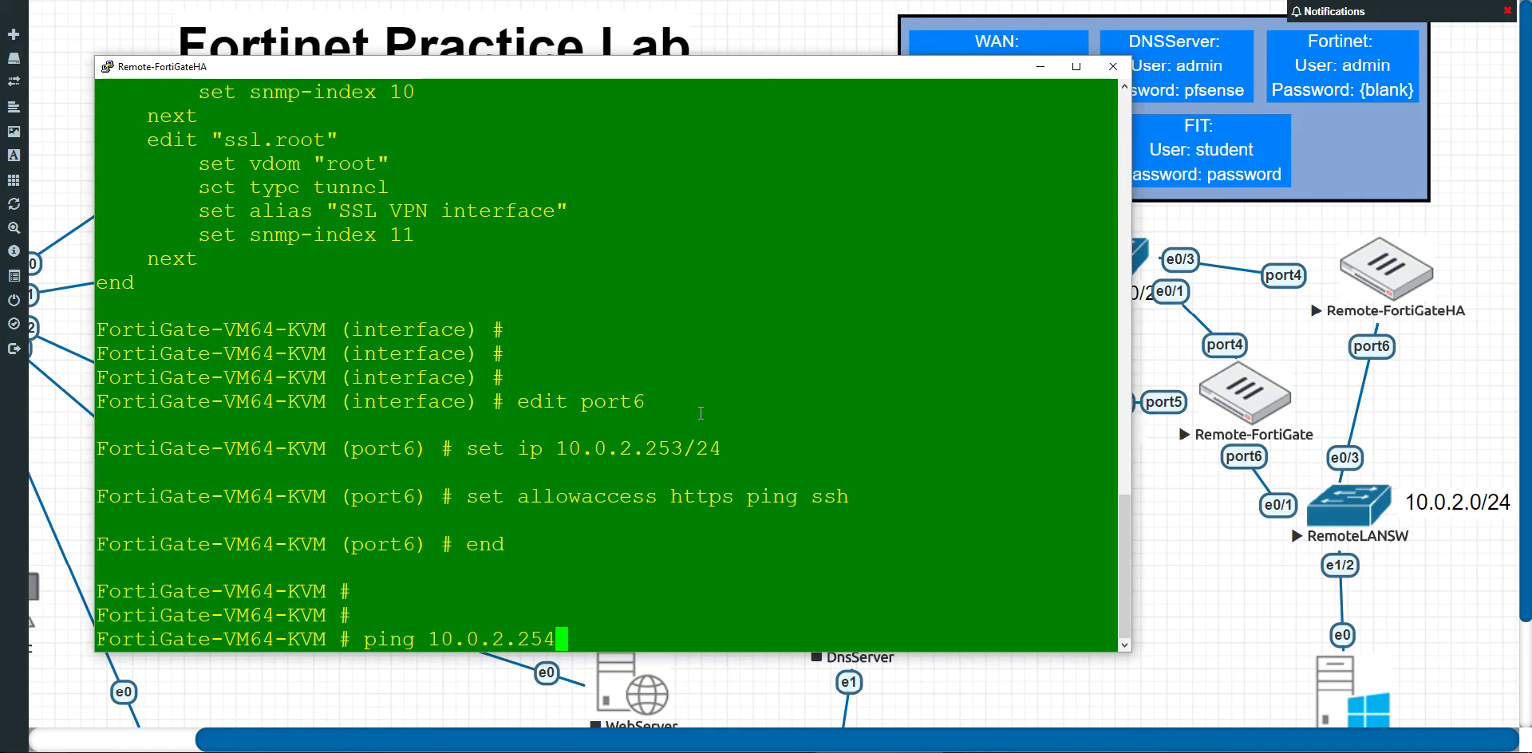
# Step: Ping 10.0.2.254 with 'exe ping' (5/5 replies) and close the console session
pyautogui.press('Return')
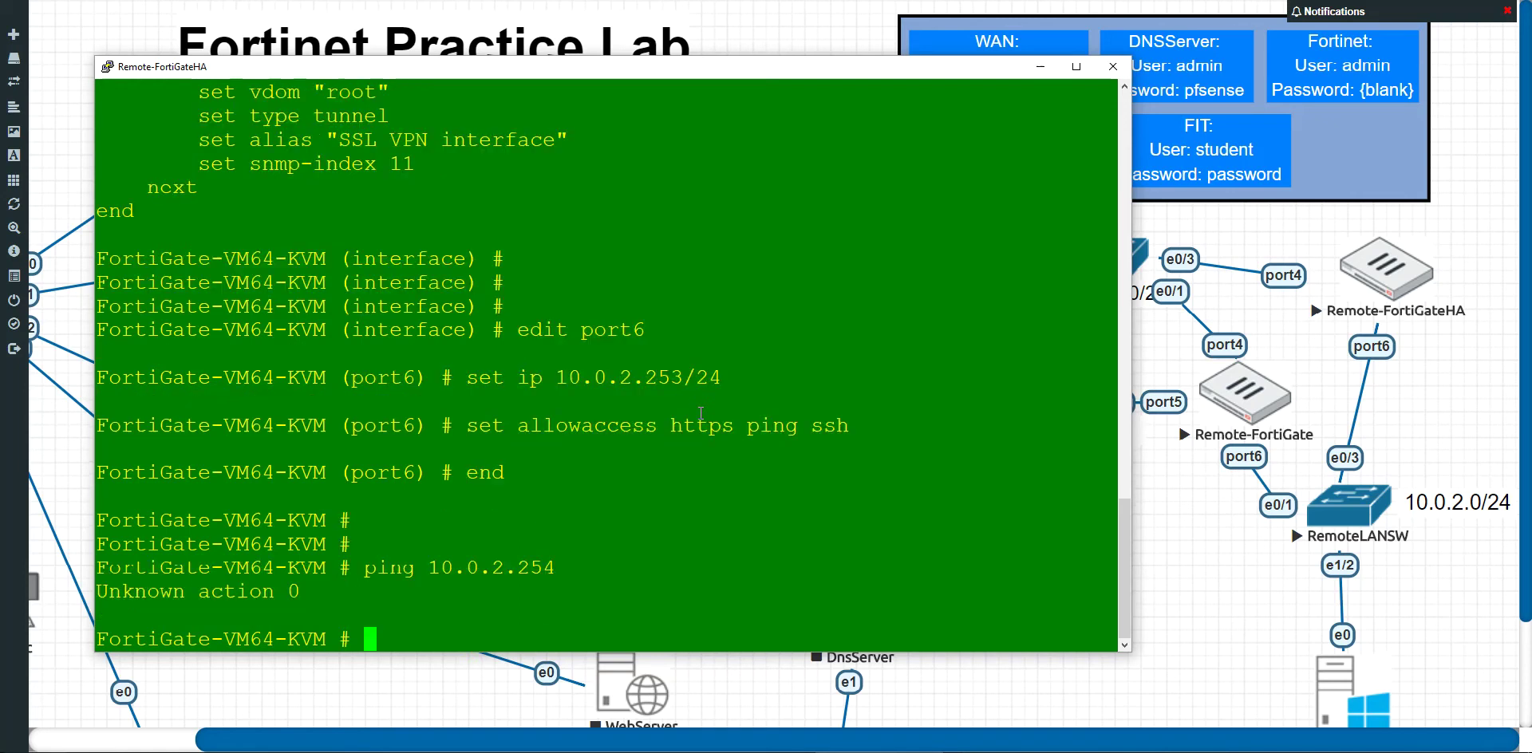
pyautogui.write('exe pin')
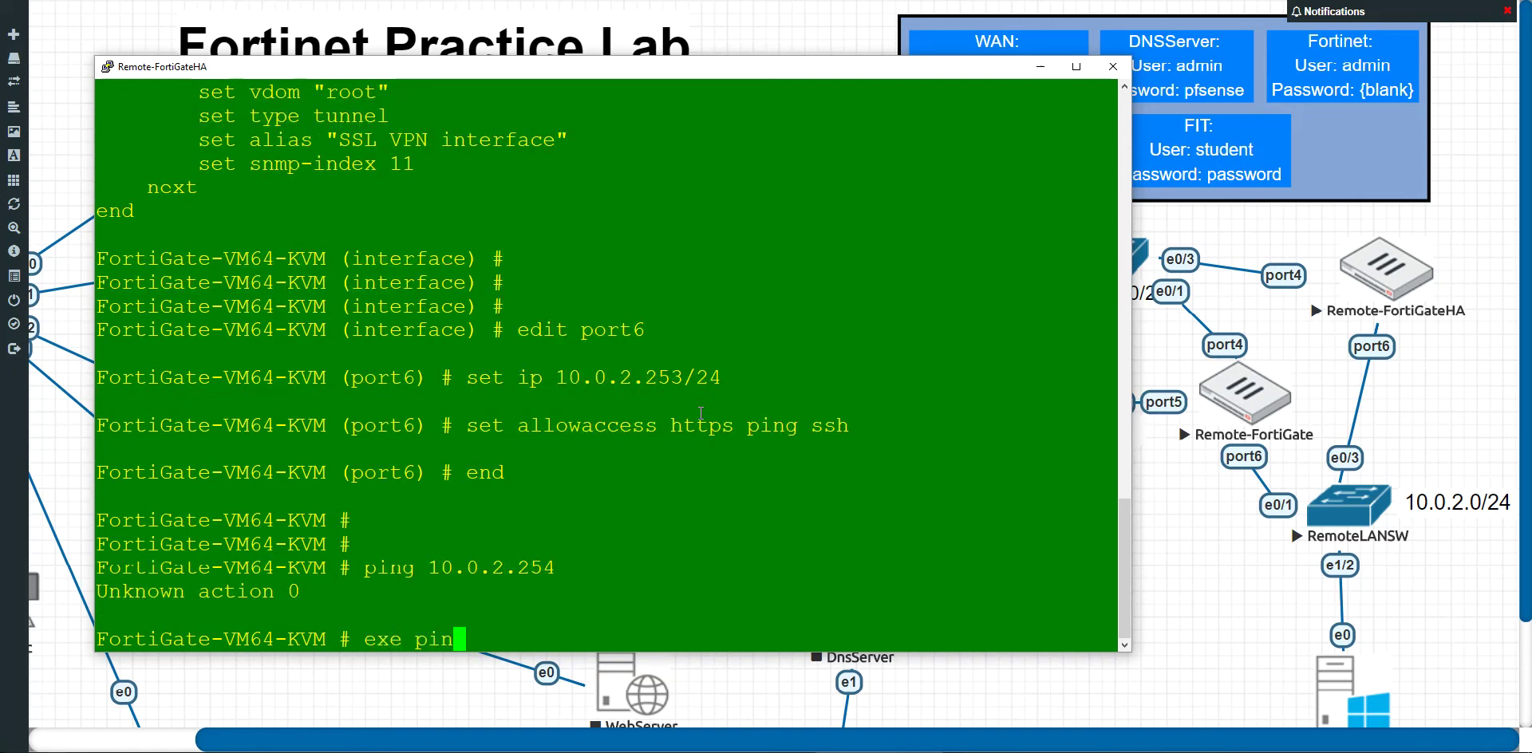
pyautogui.write('g 10.0.2.254')
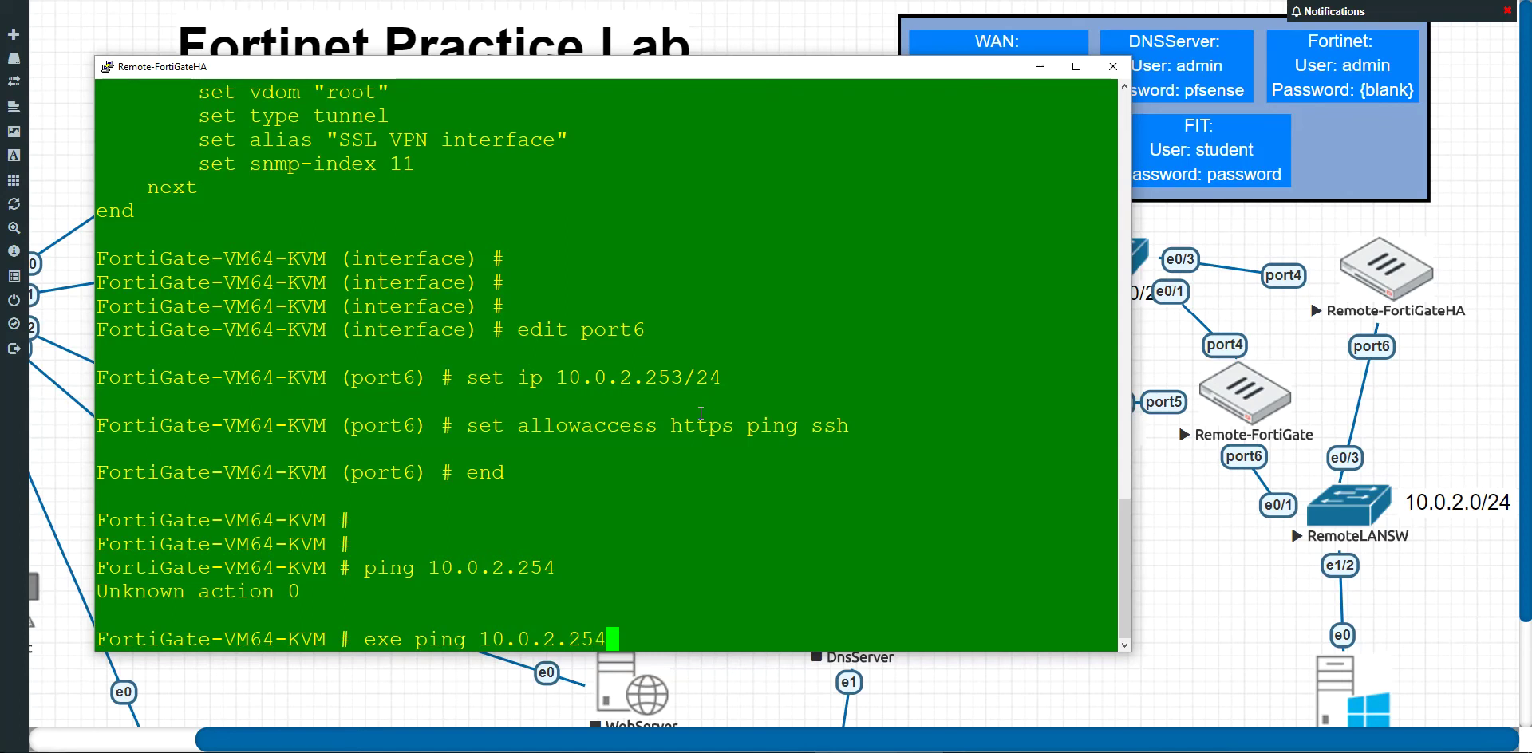
pyautogui.press('Return')
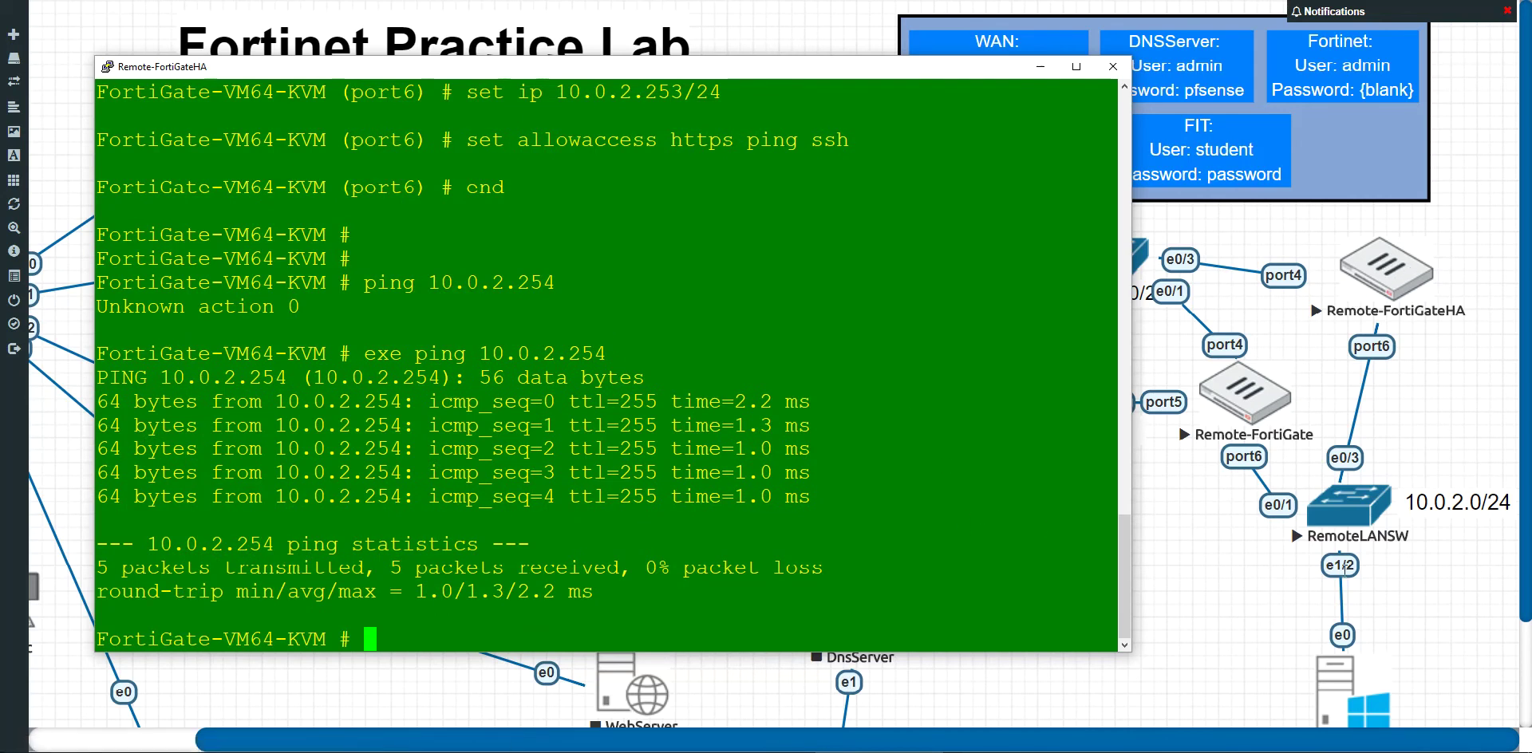
pyautogui.click(1111, 71)
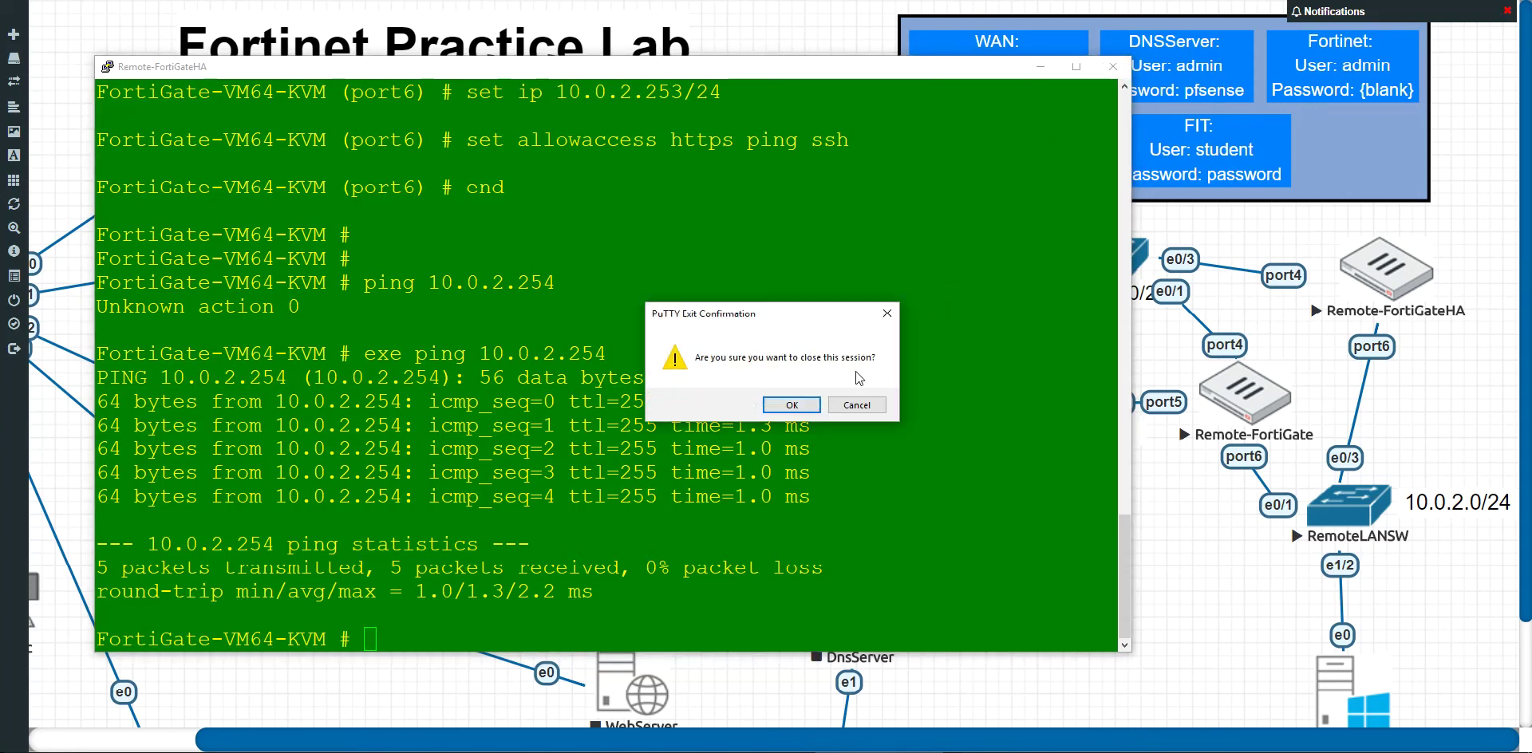
pyautogui.click(807, 407)
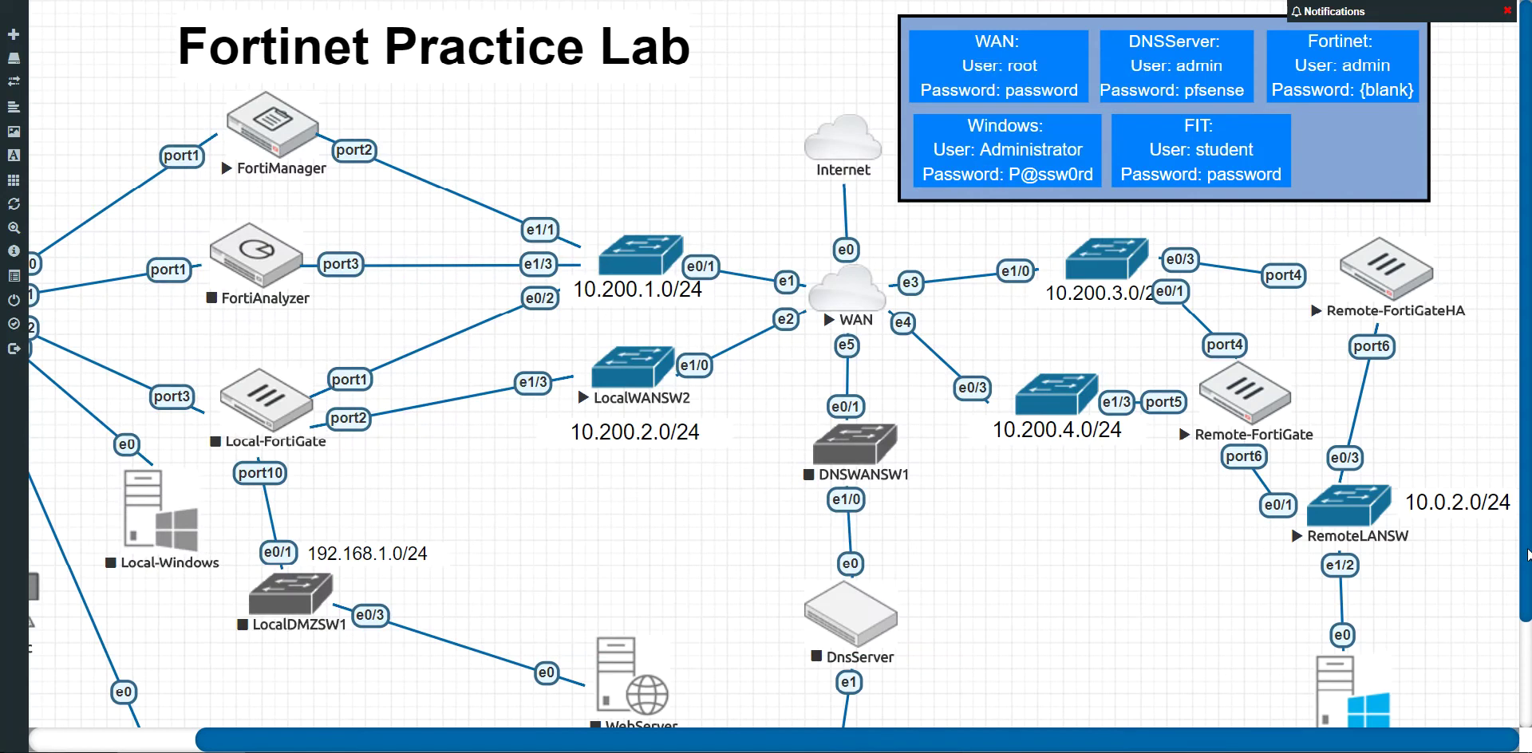
# Step: Open the Remote-Windows console and close the browser's Google search tab
pyautogui.scroll(-1, 1506, 559)
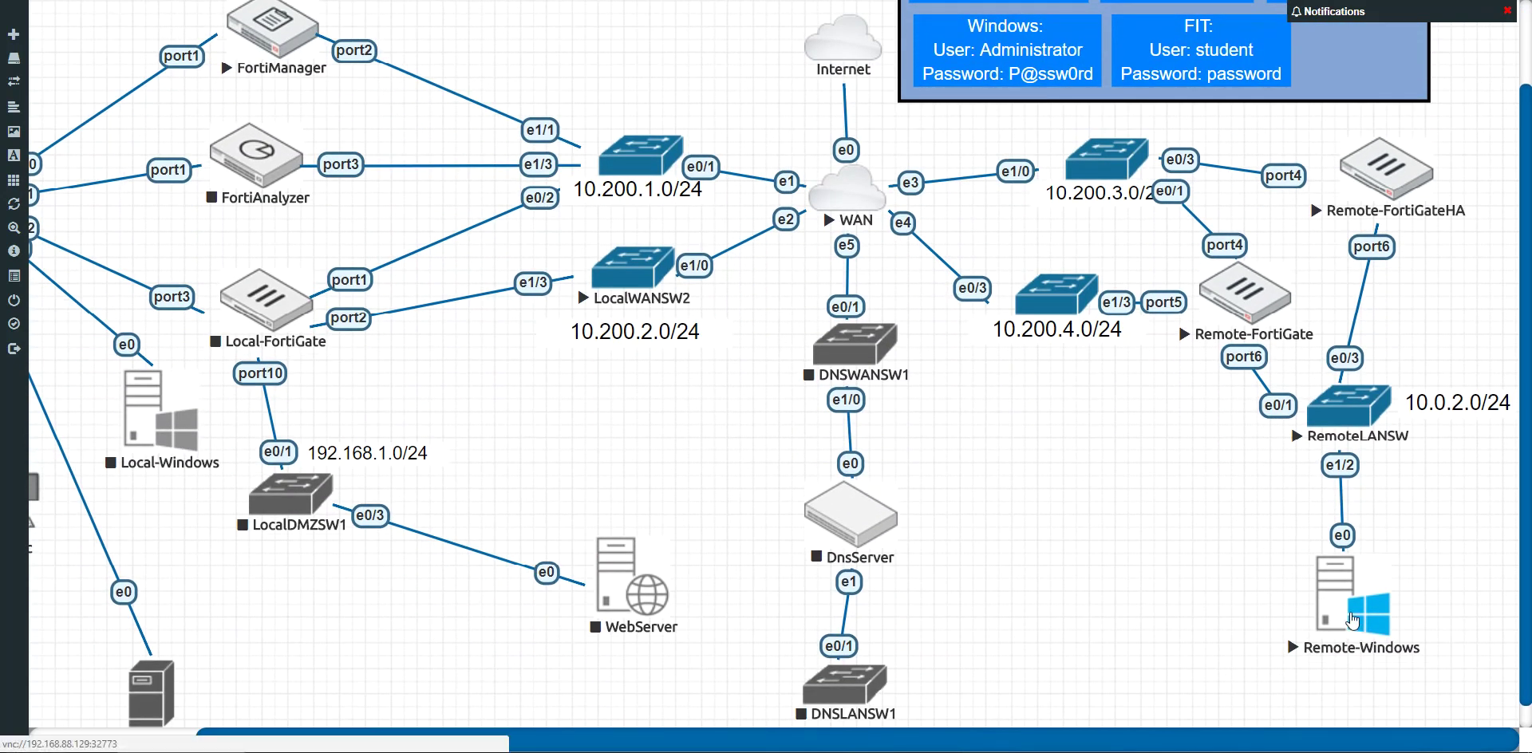
pyautogui.click(1353, 621)
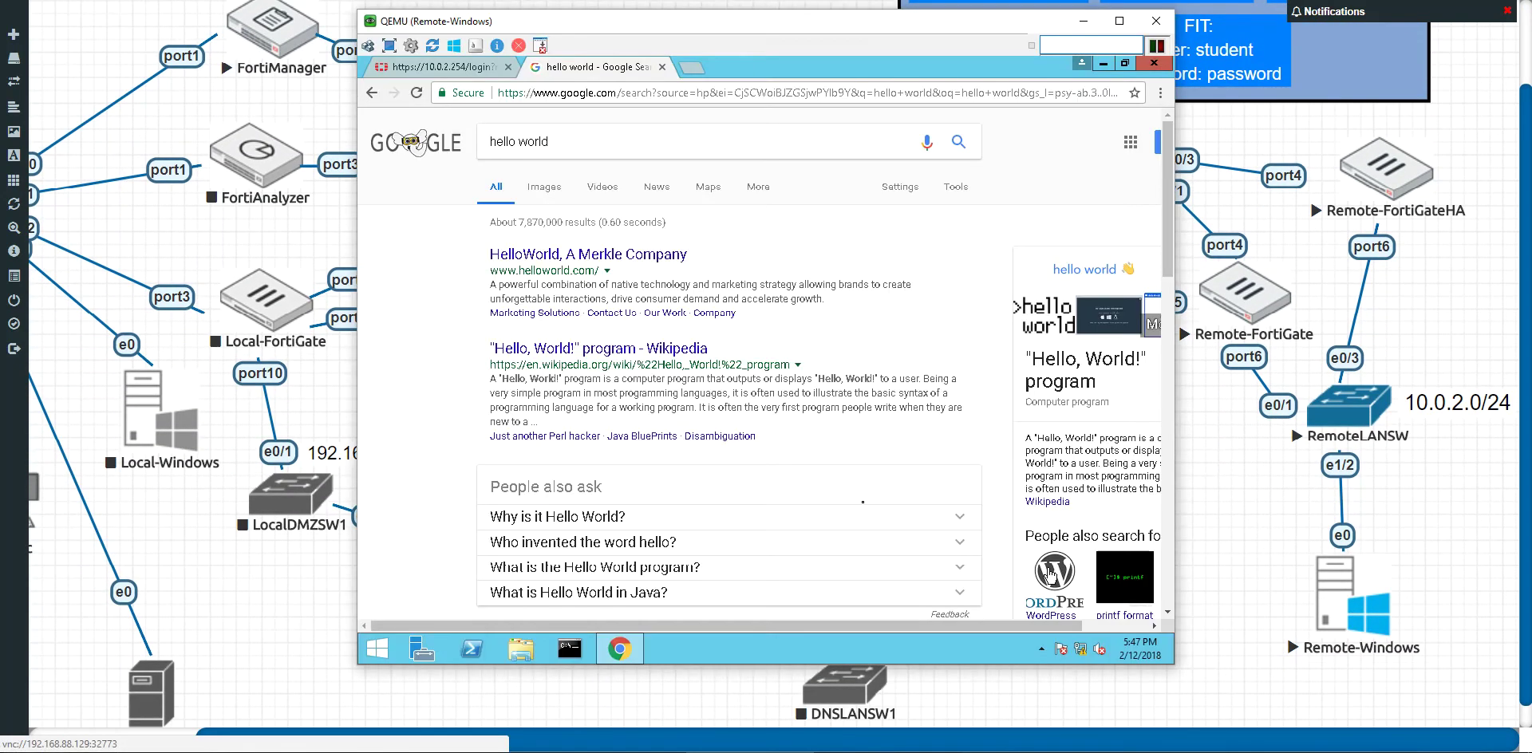
pyautogui.click(624, 92)
pyautogui.press('End')
pyautogui.press('Left')
pyautogui.press('Left')
pyautogui.press('Left')
pyautogui.press('Left')
pyautogui.press('Left')
pyautogui.press('Left')
pyautogui.press('Left')
pyautogui.press('Left')
pyautogui.press('Left')
pyautogui.press('Left')
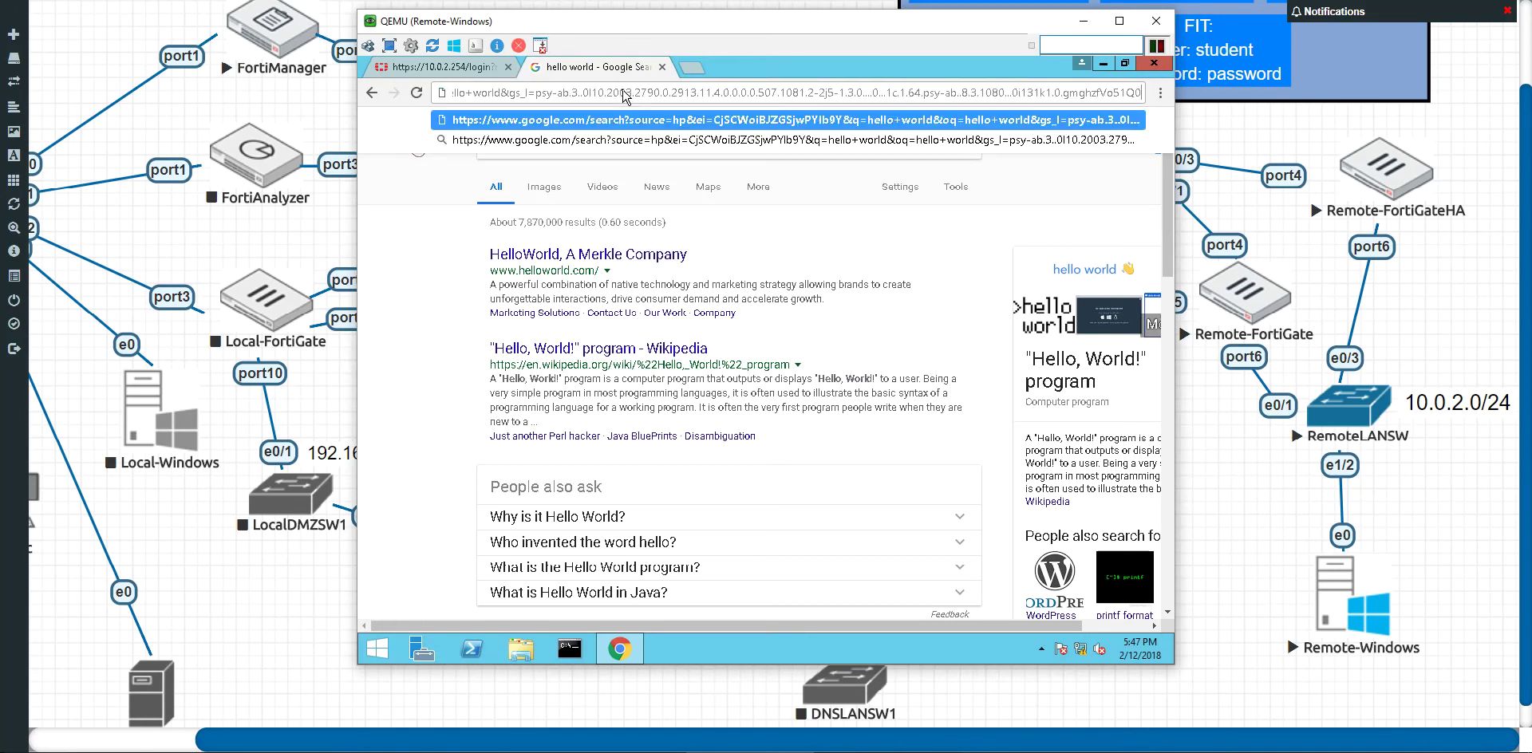
pyautogui.hotkey('ctrl', 'w')
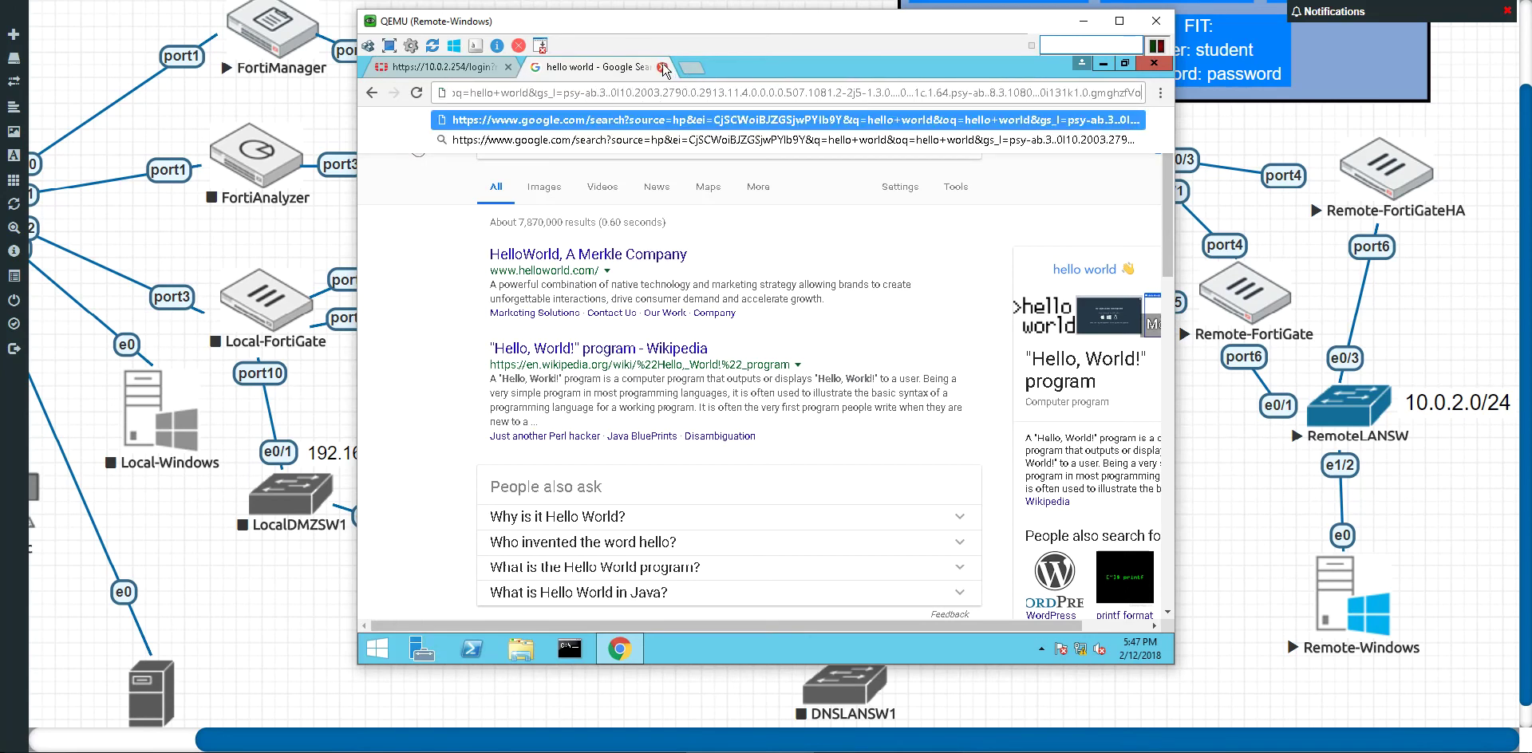
# Step: Point the browser at 10.0.2.253
pyautogui.click(574, 94)
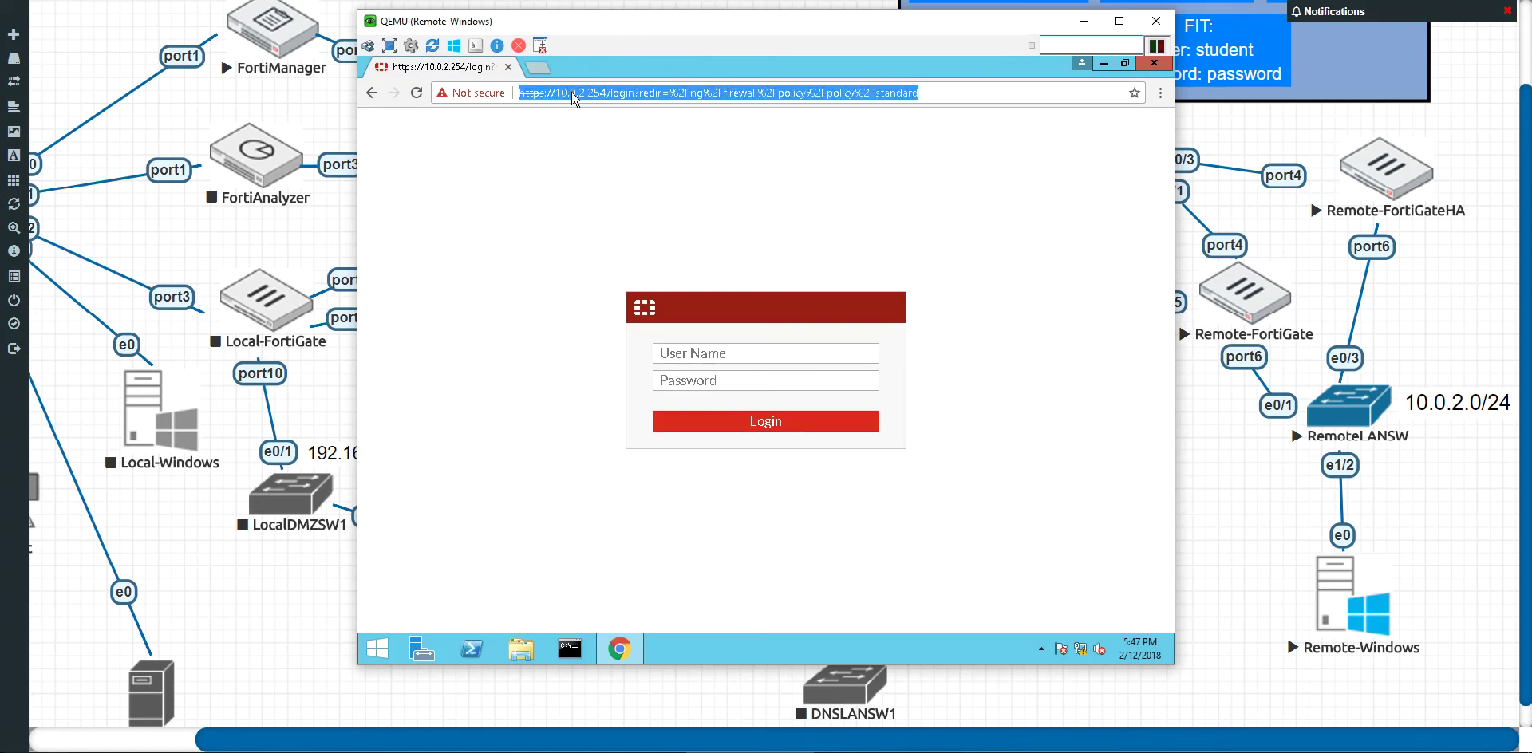
pyautogui.write('10.0.2.253')
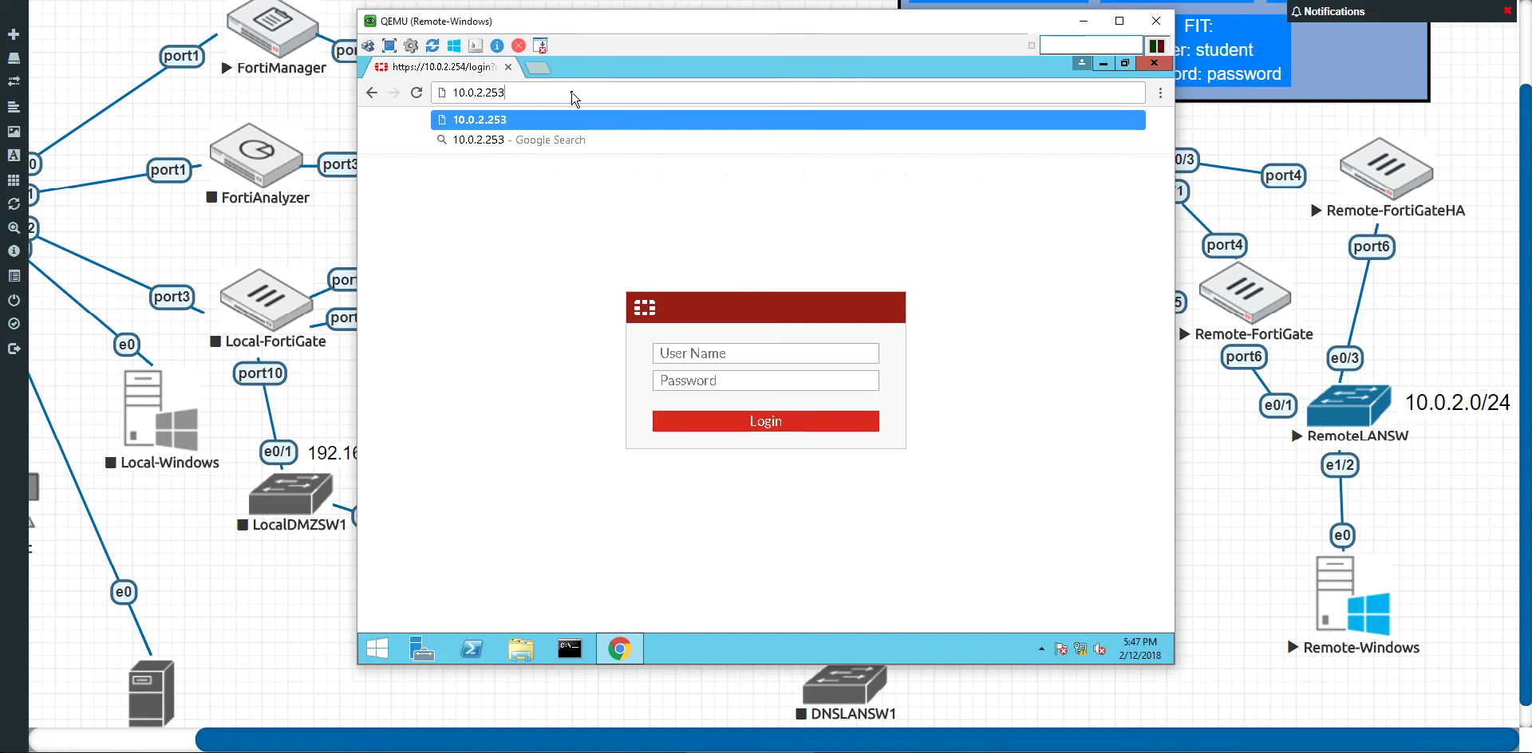
pyautogui.press('Return')
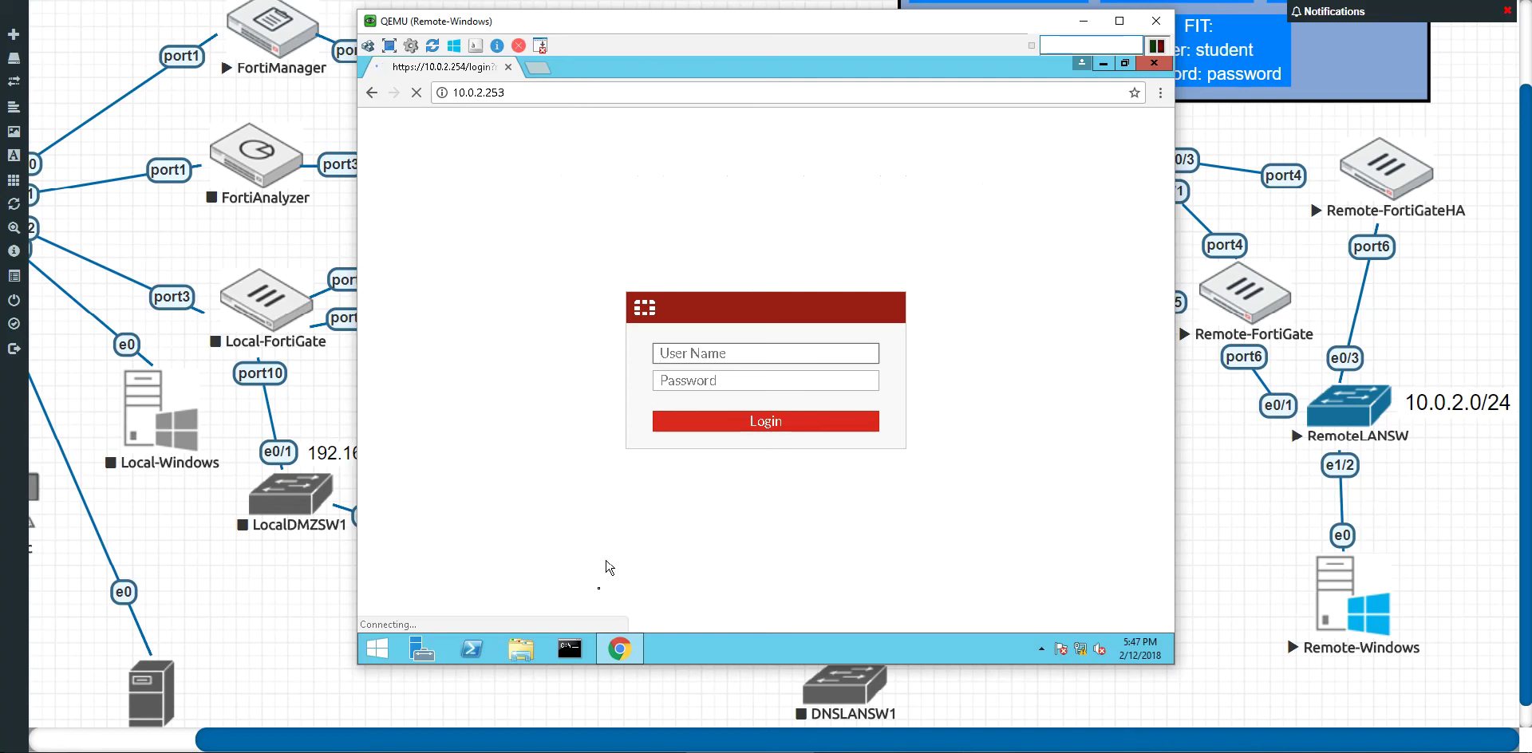
# Step: Ping 10.0.2.253 from a Remote-Windows command prompt, getting 4/4 replies
pyautogui.click(572, 650)
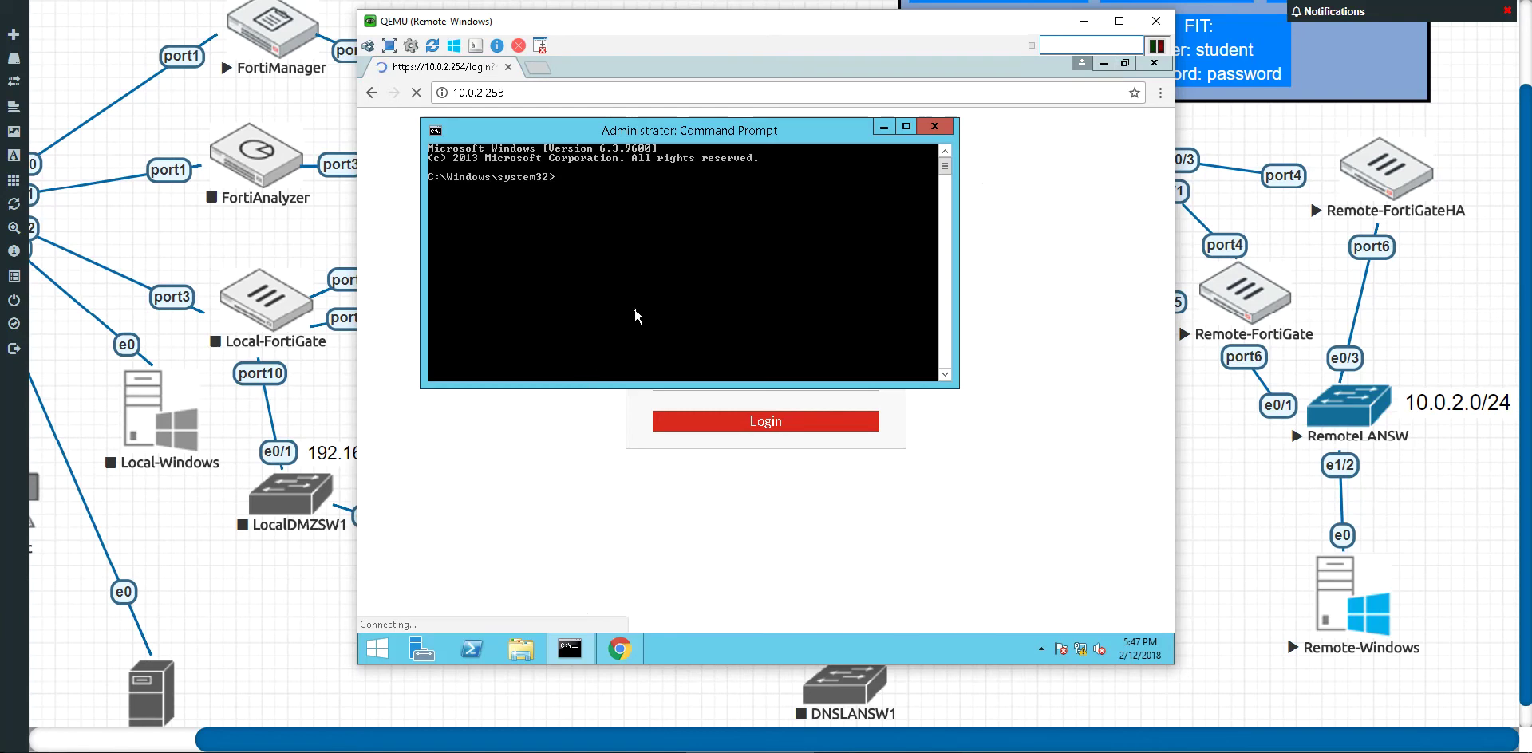
pyautogui.write('ping 10.0.2.253')
pyautogui.press('Return')
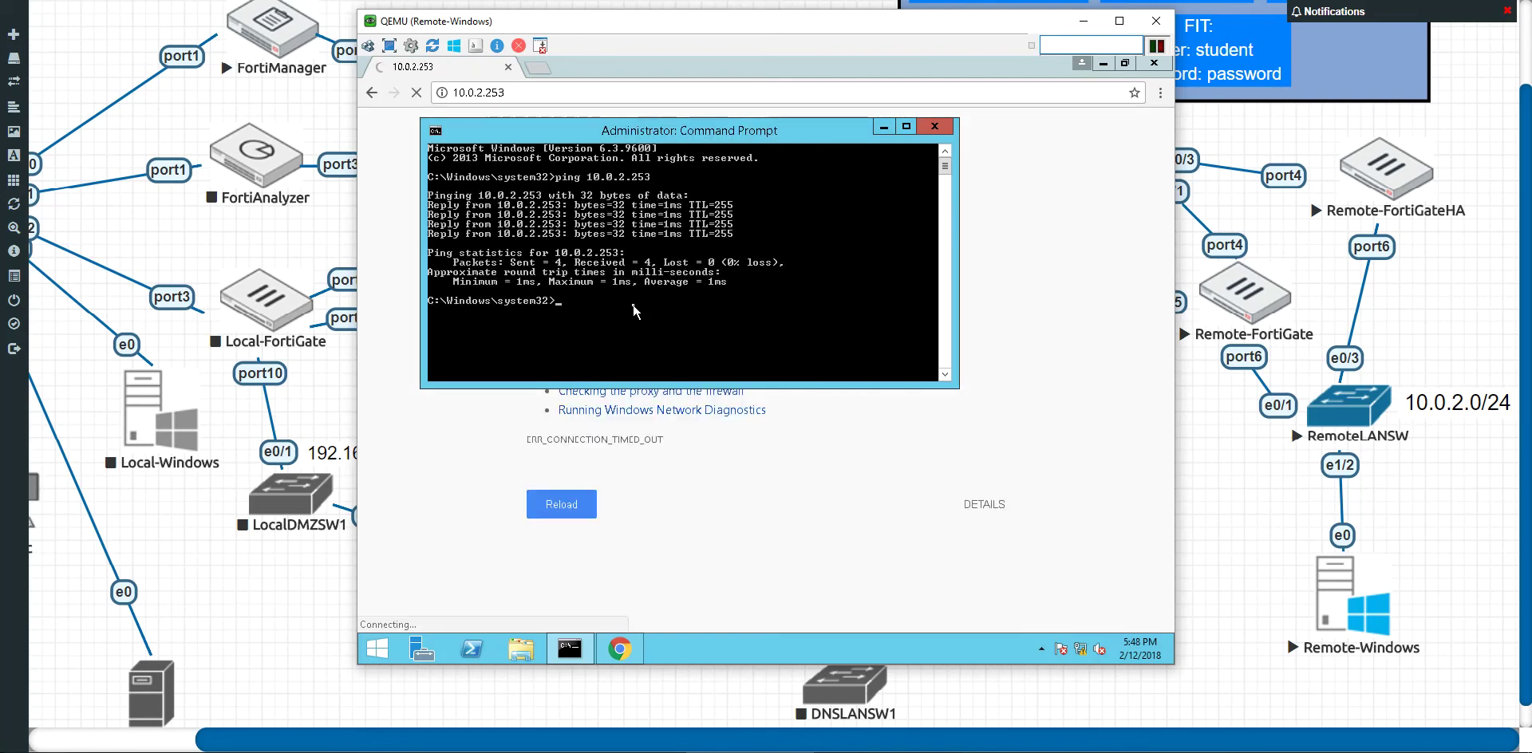
pyautogui.click(936, 128)
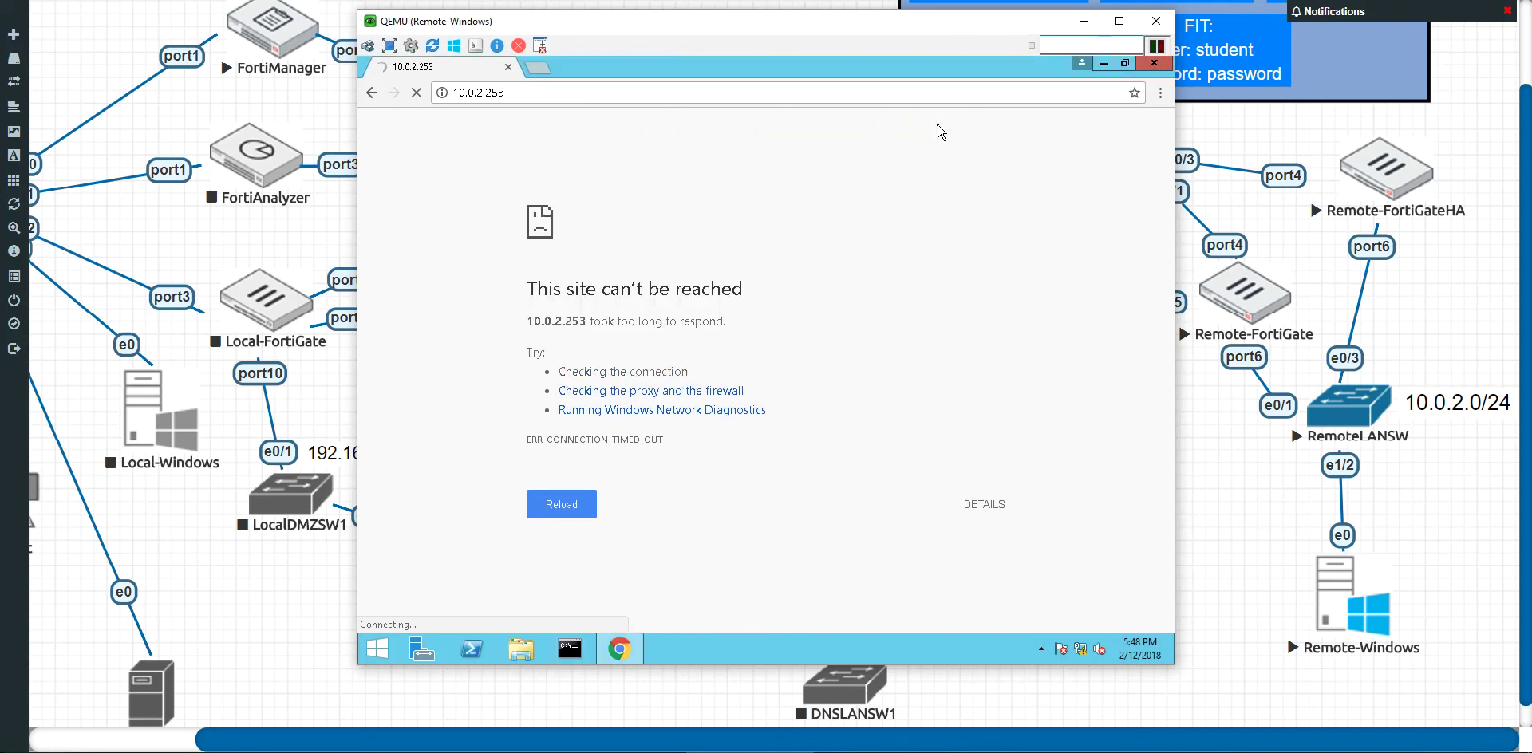
pyautogui.click(625, 91)
pyautogui.click(654, 92)
pyautogui.press('Home')
pyautogui.write('https')
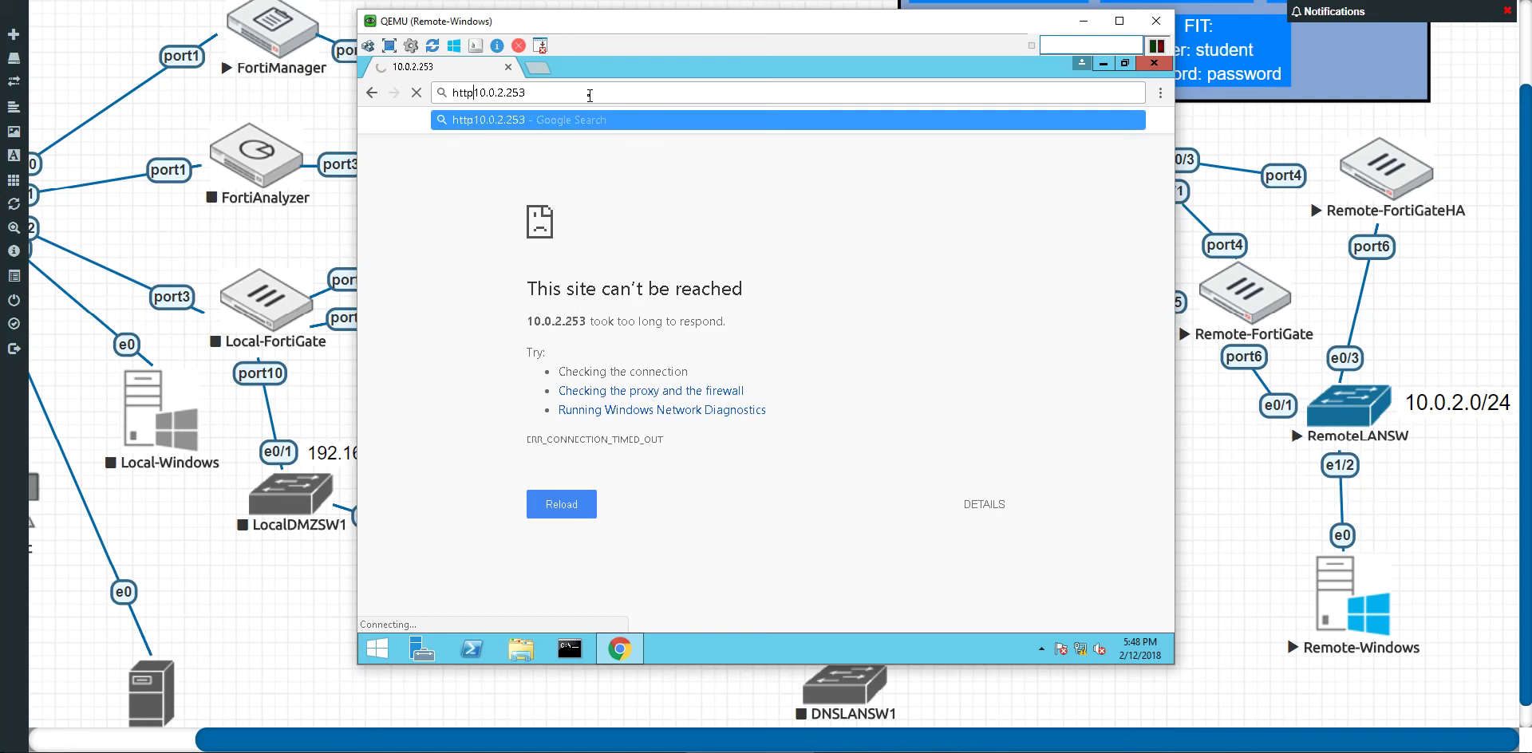
pyautogui.write(':')
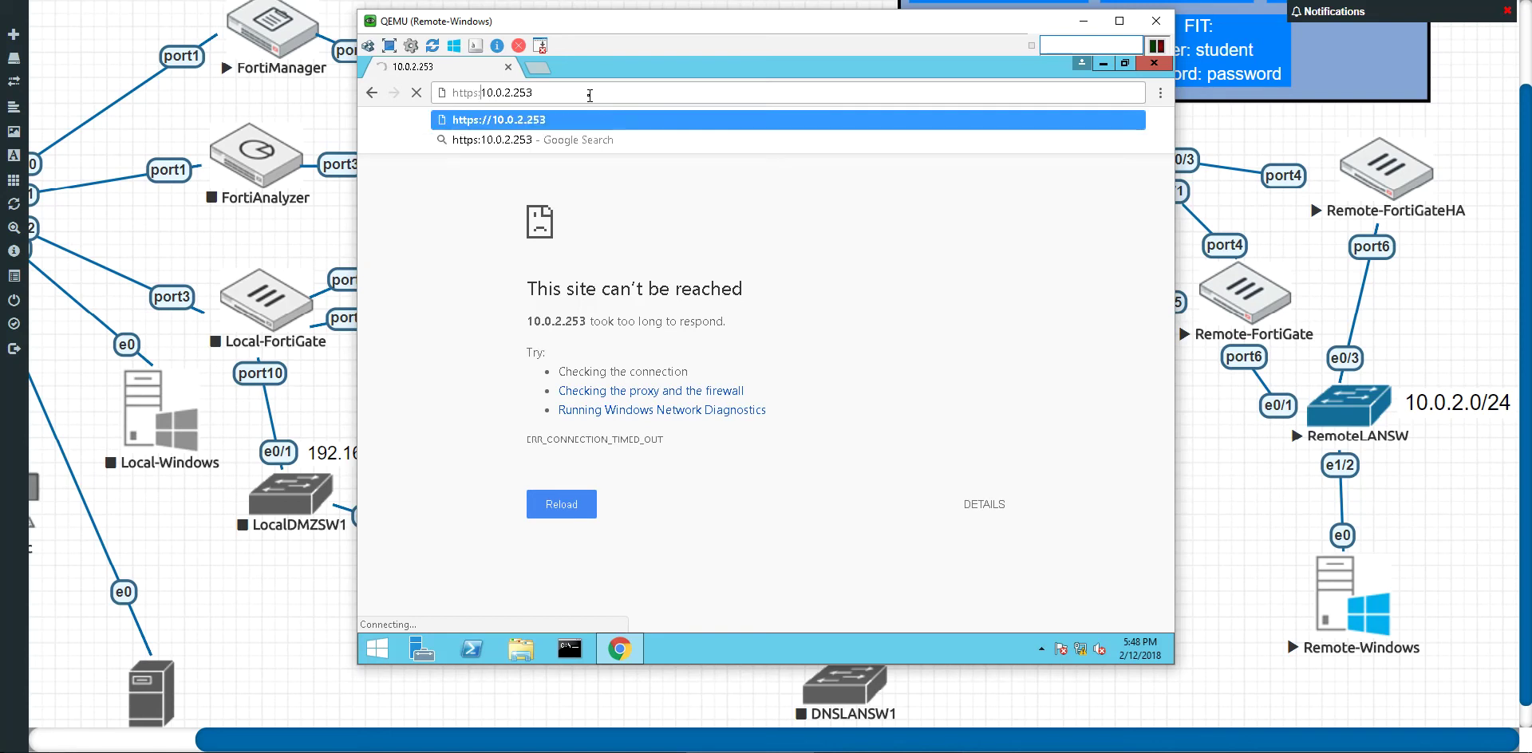
pyautogui.write('//')
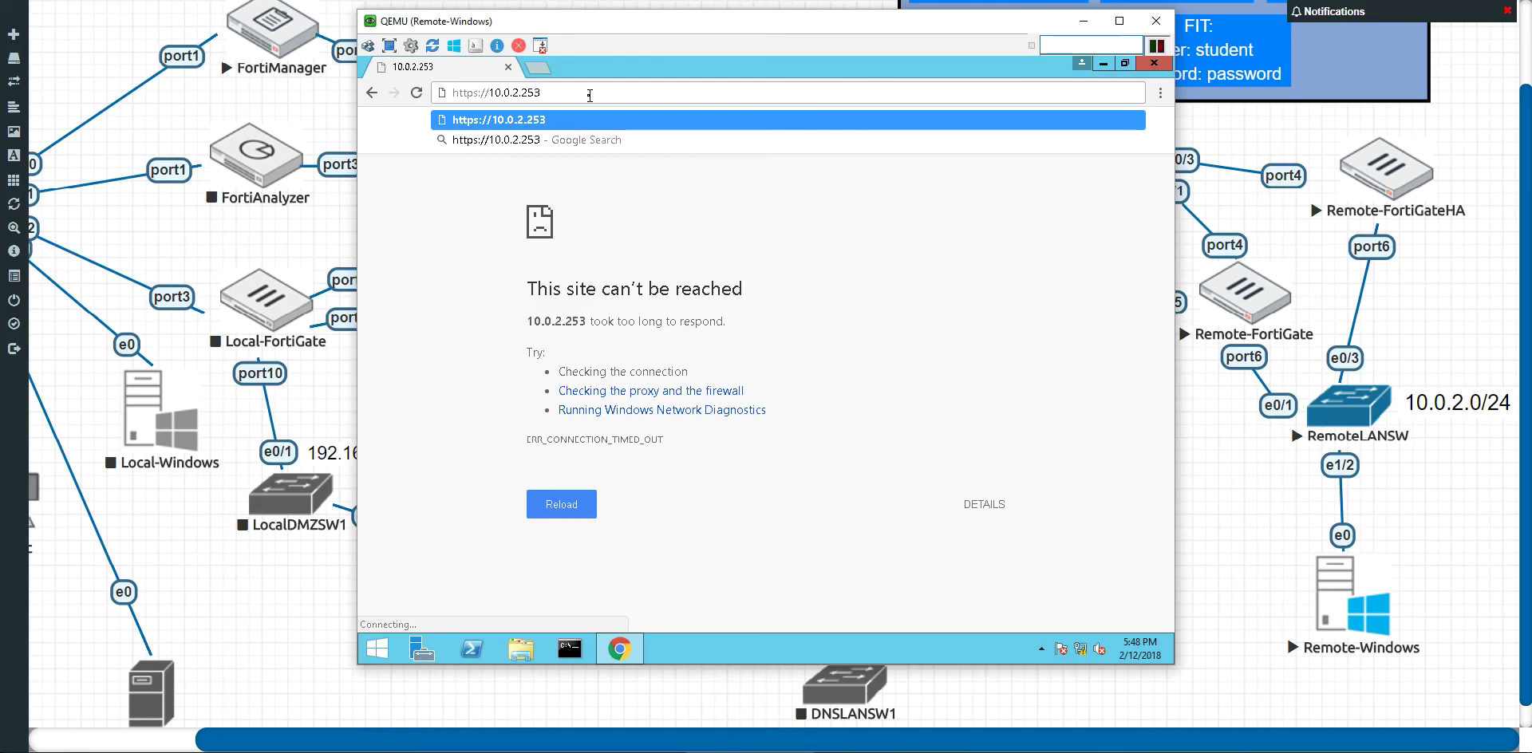
pyautogui.press('Return')
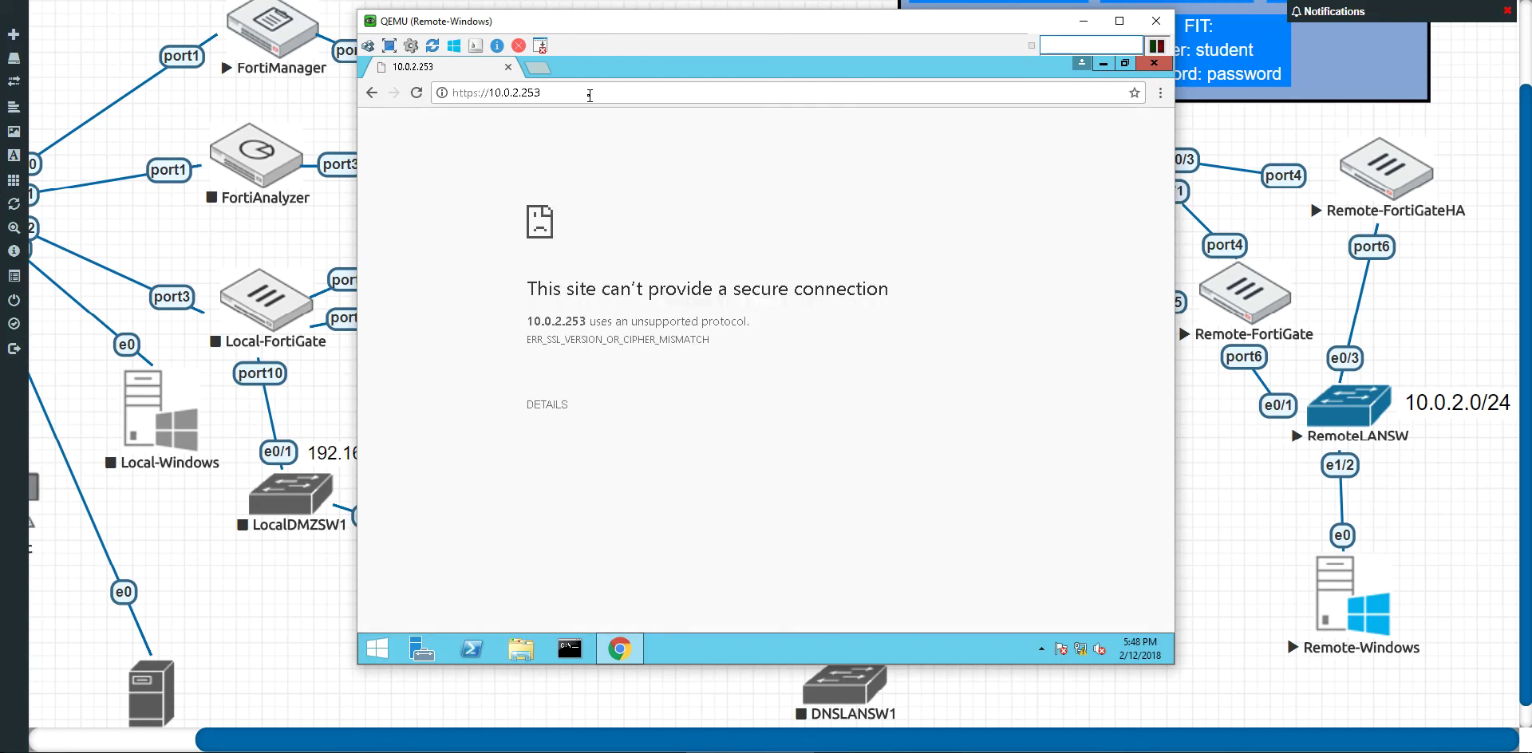
# Step: Retry the HTTPS address and highlight the ERR_SSL_VERSION_OR_CIPHER_MISMATCH error
pyautogui.click(496, 95)
pyautogui.click(488, 94)
pyautogui.press('Return')
pyautogui.moveTo(529, 340); pyautogui.dragTo(729, 355)
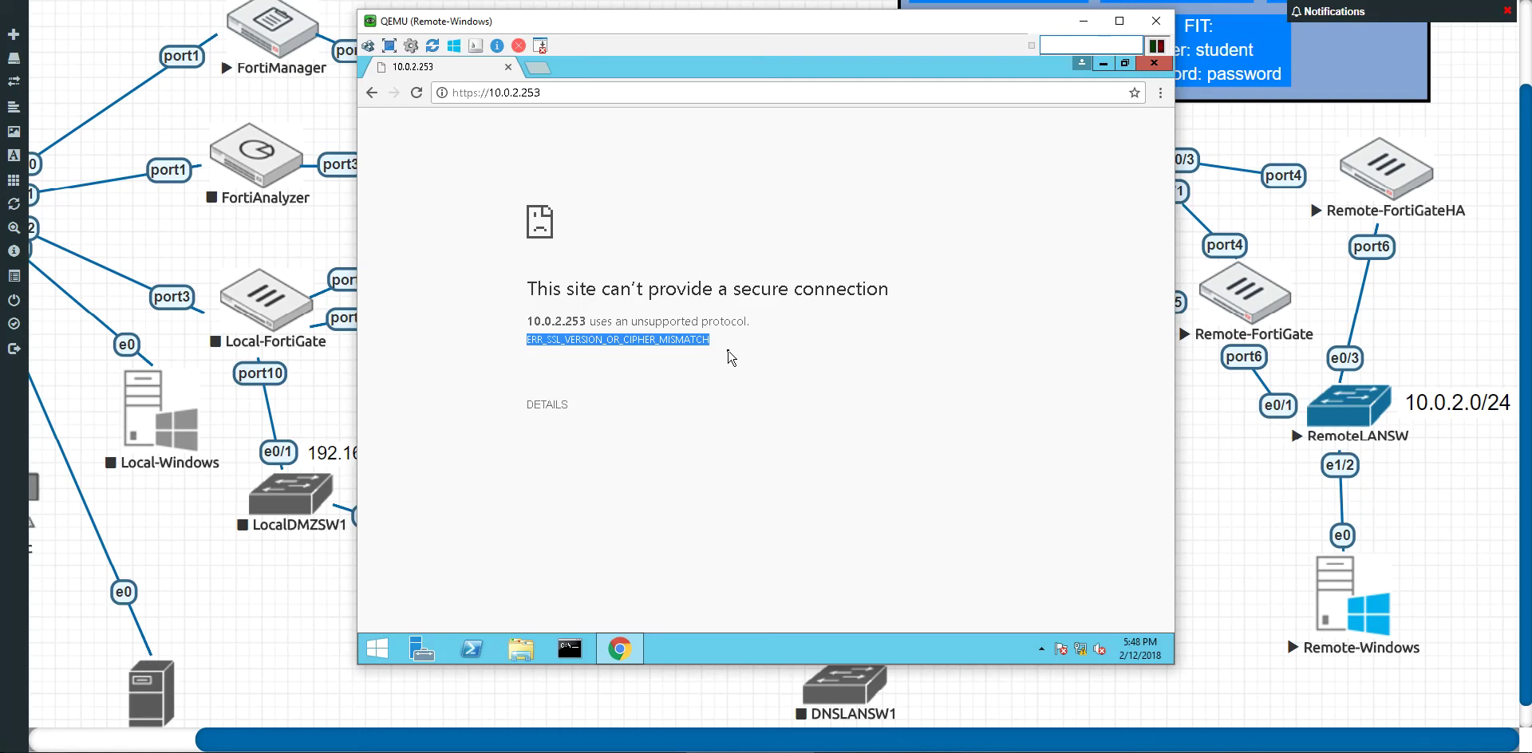
pyautogui.click(729, 356)
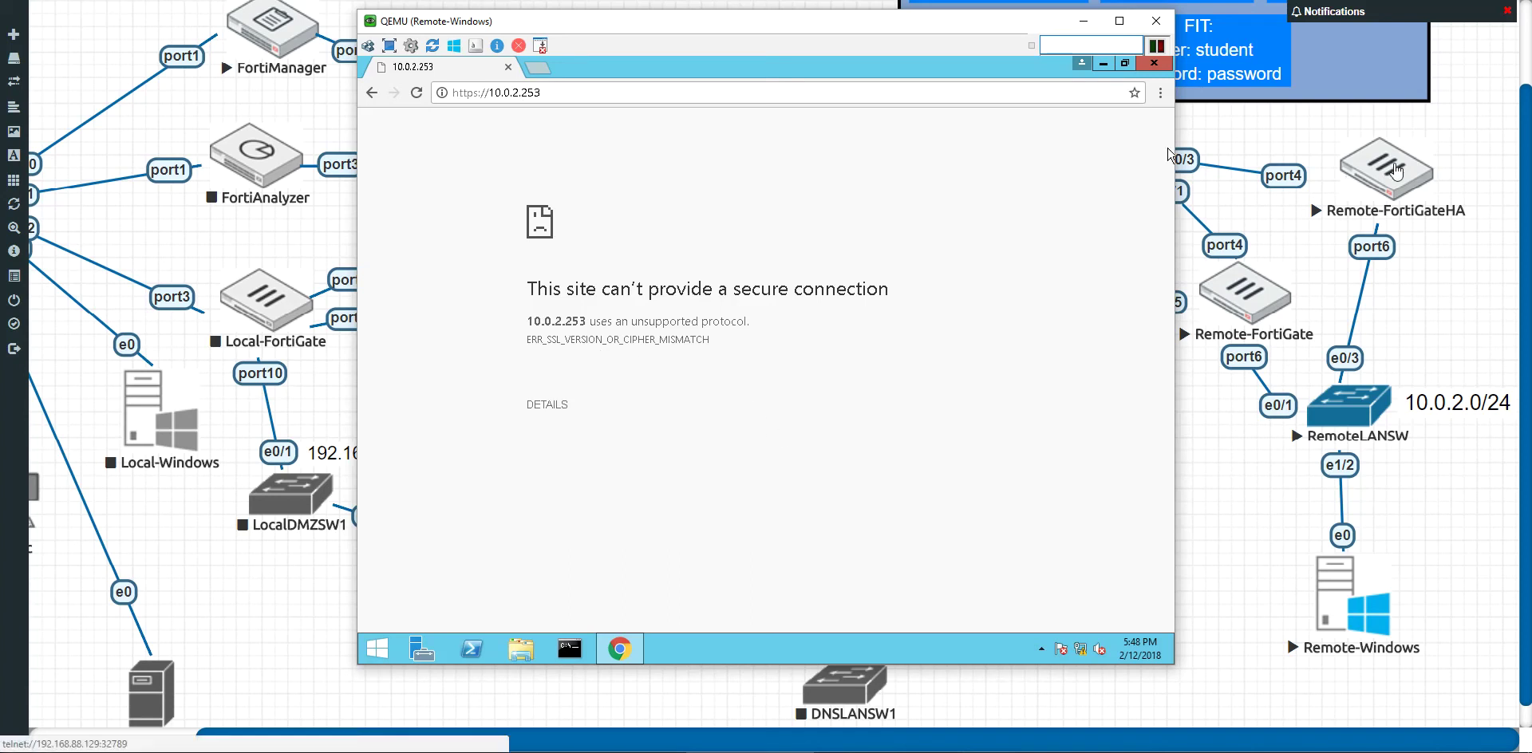
# Step: In the Remote-FortiGateHA console, edit port6 under 'config sys int' and show its settings
pyautogui.click(1395, 172)
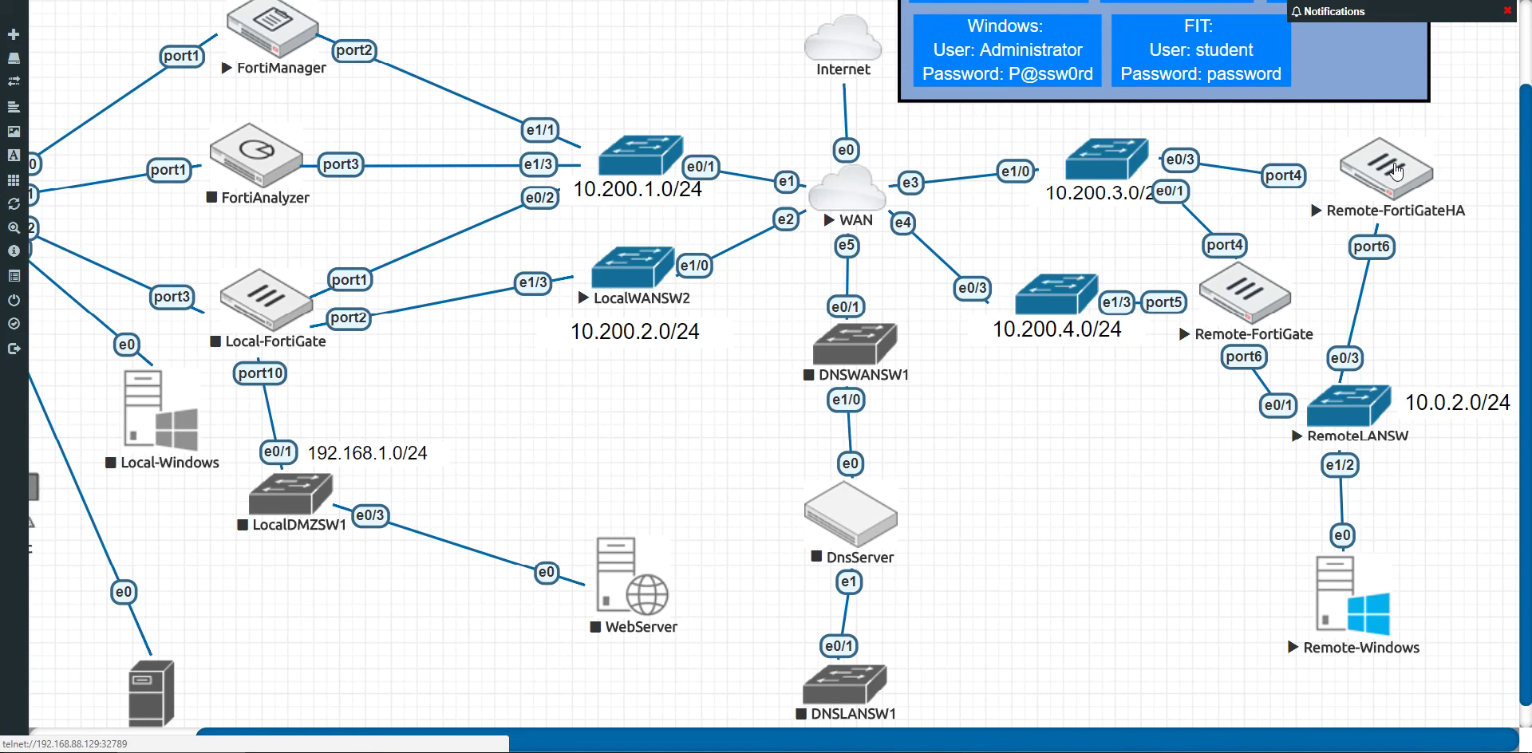
pyautogui.click(1396, 172)
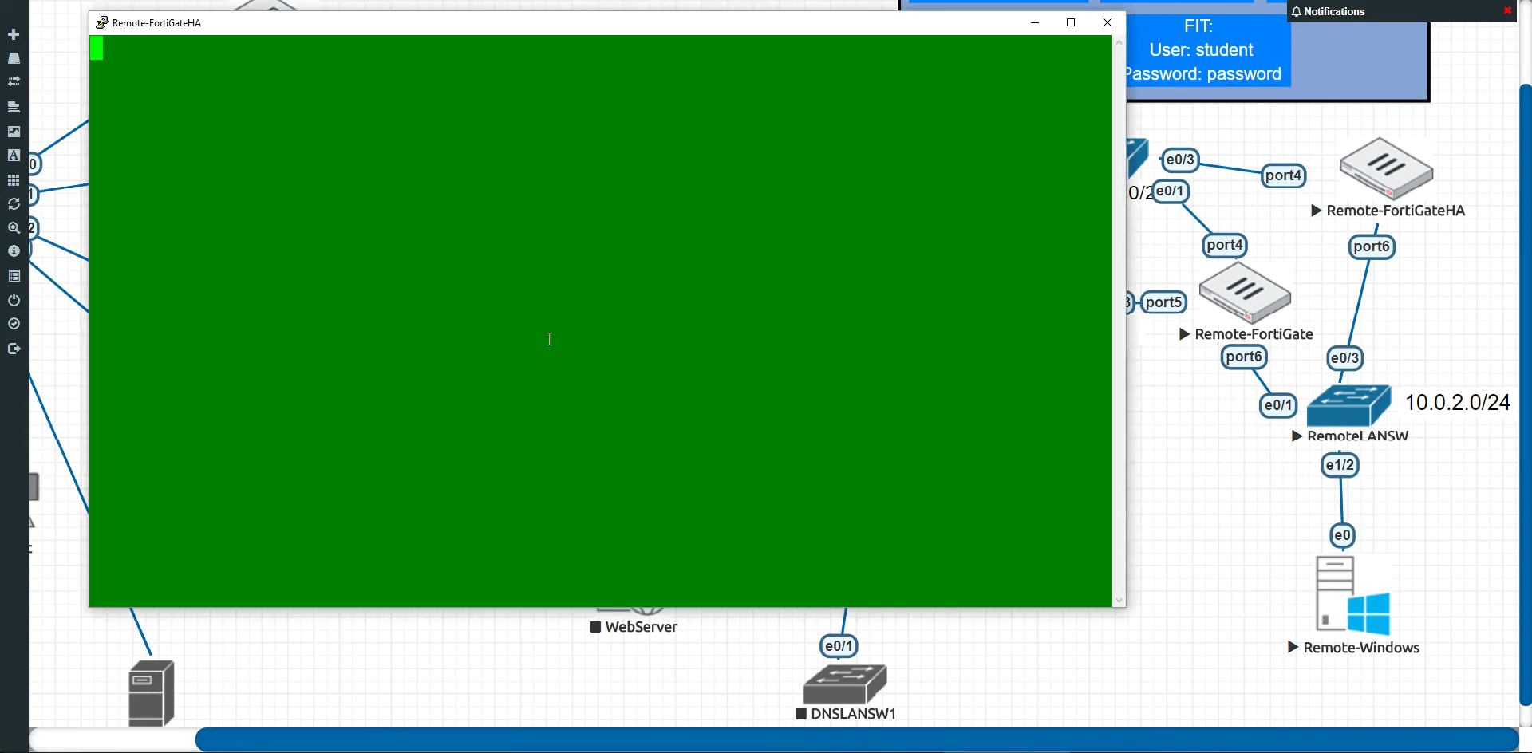
pyautogui.press('Return')
pyautogui.press('Return')
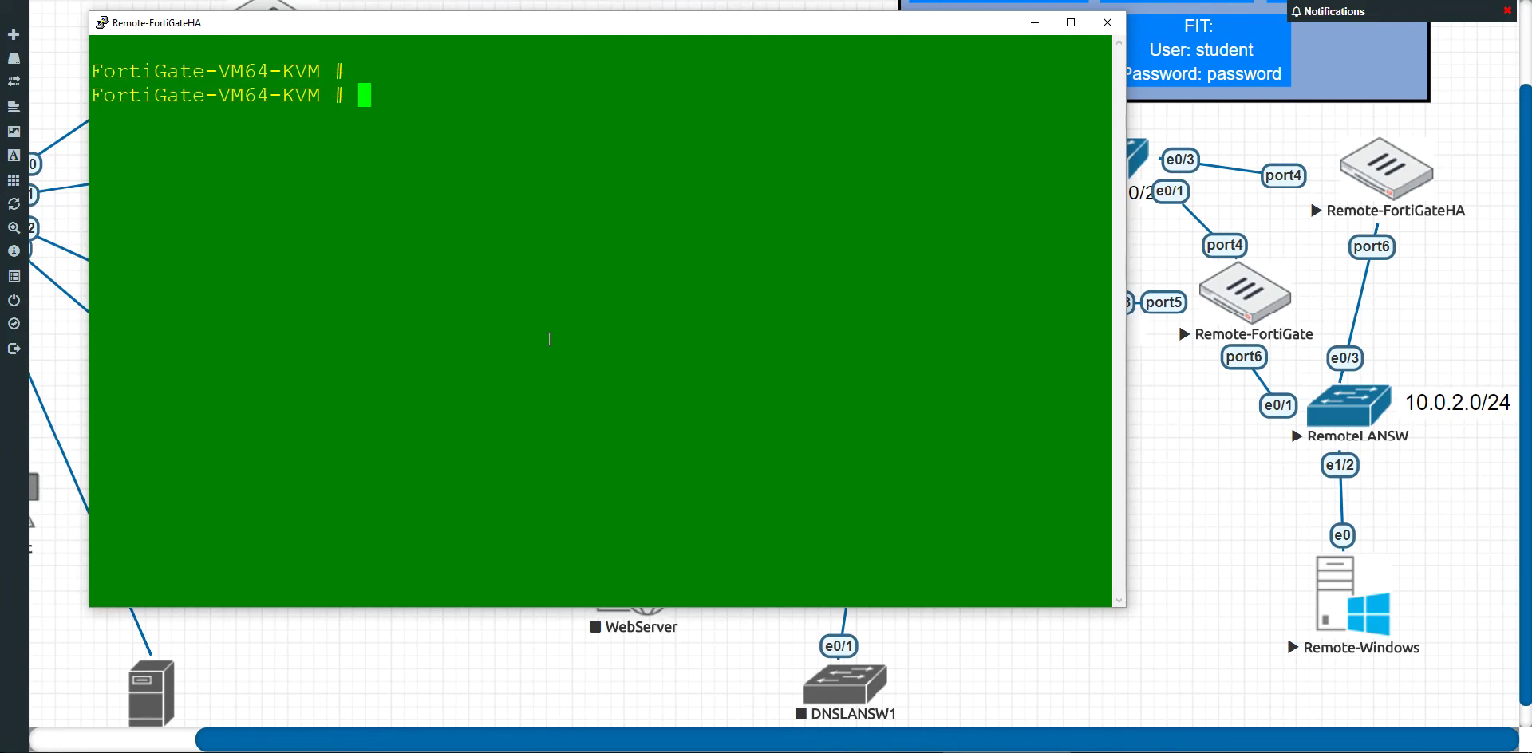
pyautogui.write('config sys int')
pyautogui.press('Return')
pyautogui.write('edit port6')
pyautogui.press('Return')
pyautogui.write('show')
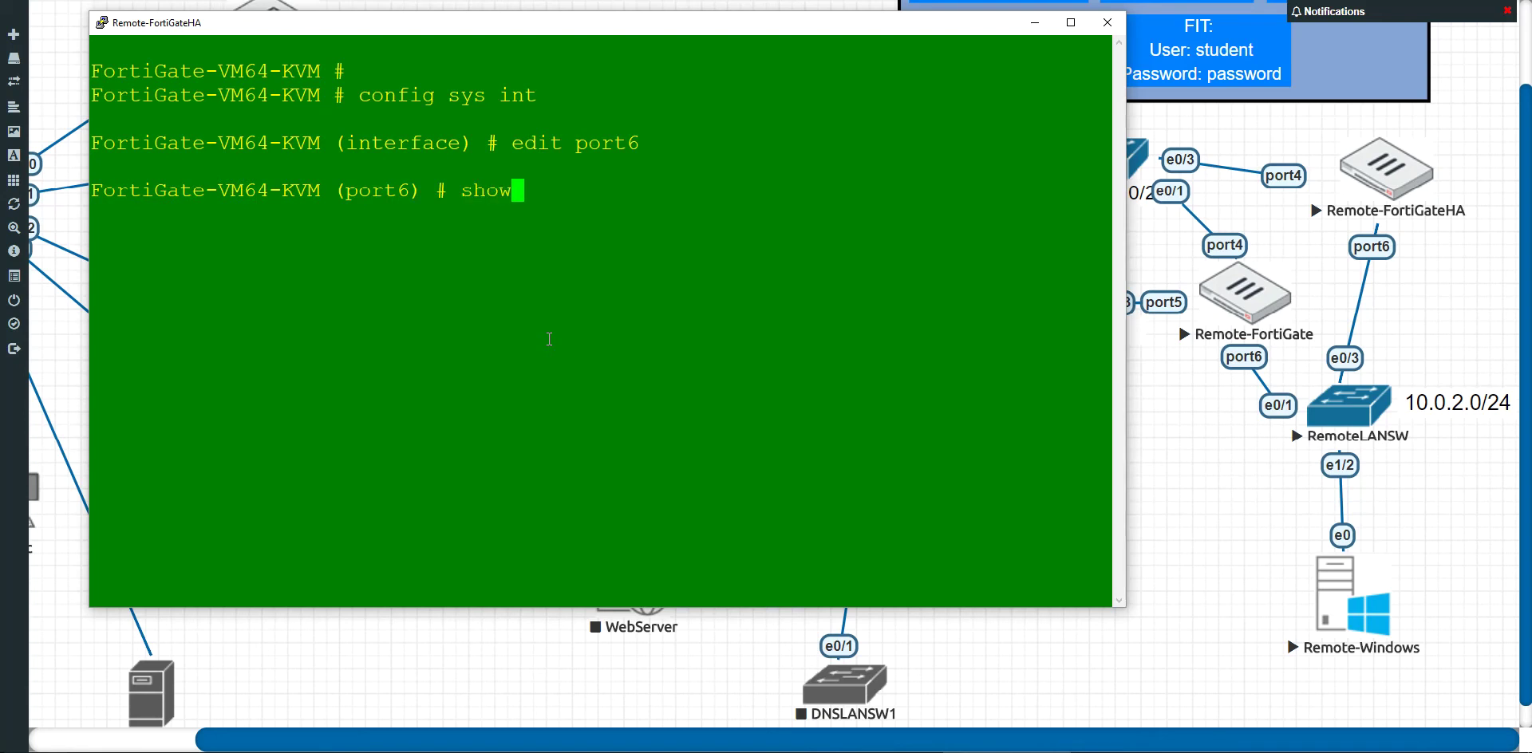
pyautogui.press('Return')
# Step: Set port6 allowaccess to ping http https ssh and save with 'end'
pyautogui.write('set allowaccess ping http https ssh')
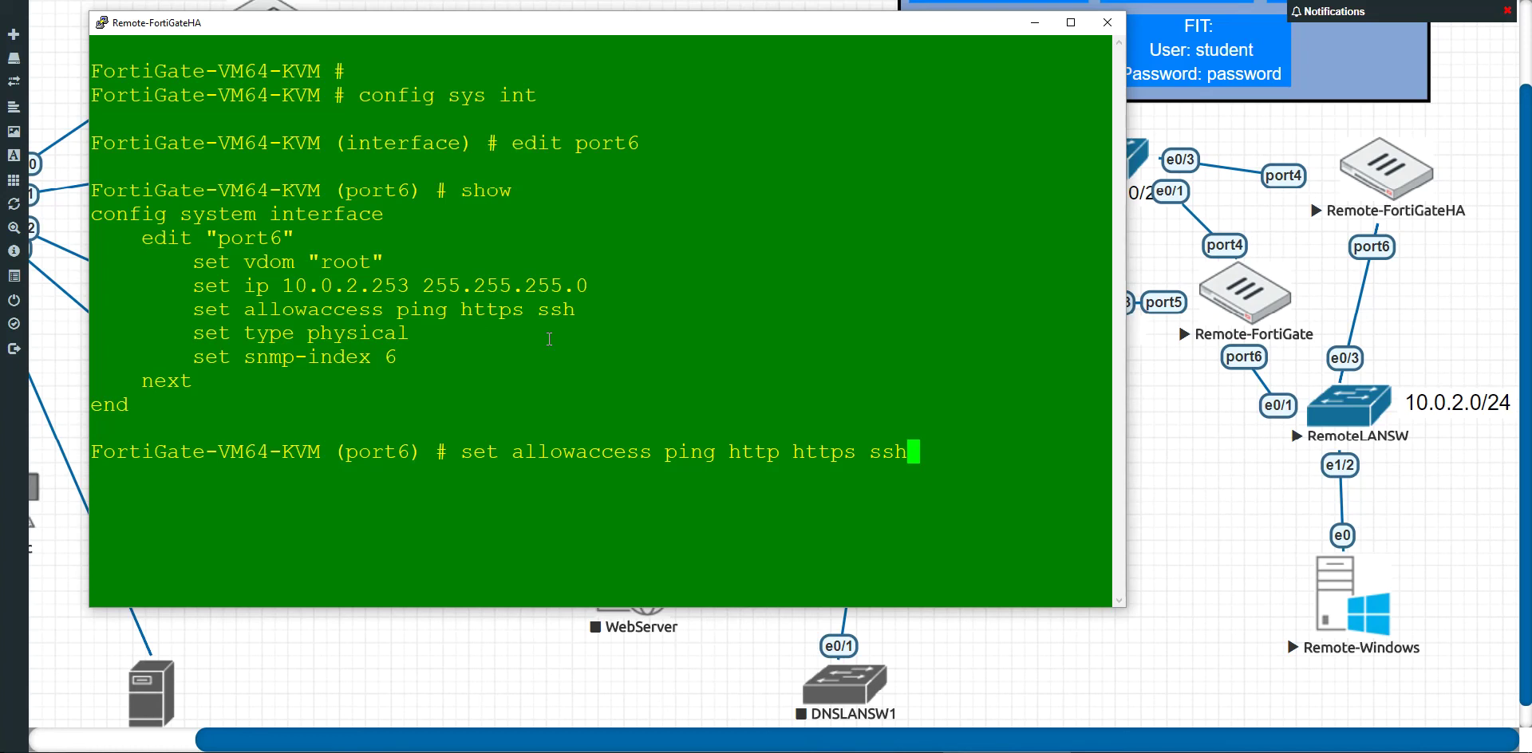
pyautogui.press('Return')
pyautogui.write('end')
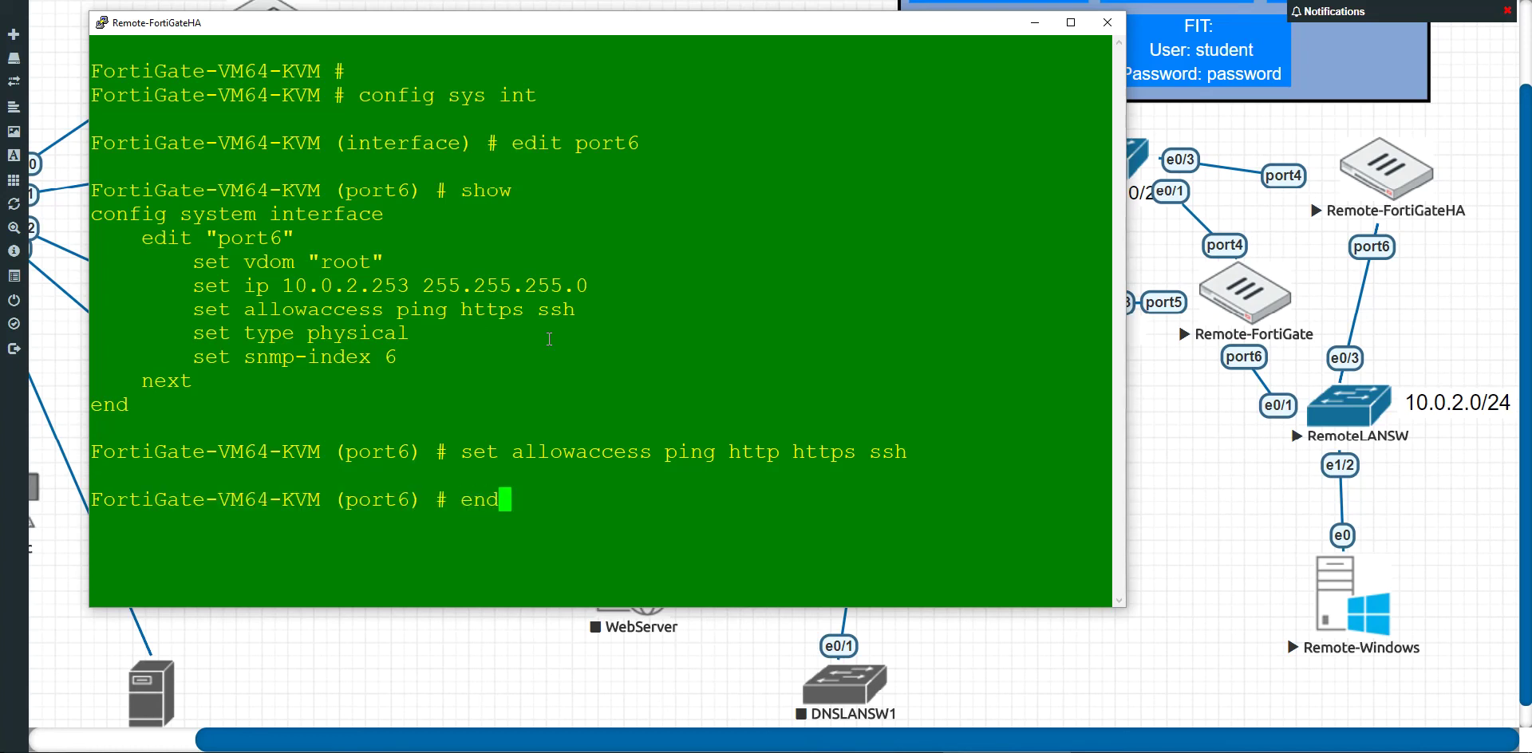
pyautogui.press('Return')
pyautogui.press('Return')
pyautogui.press('Return')
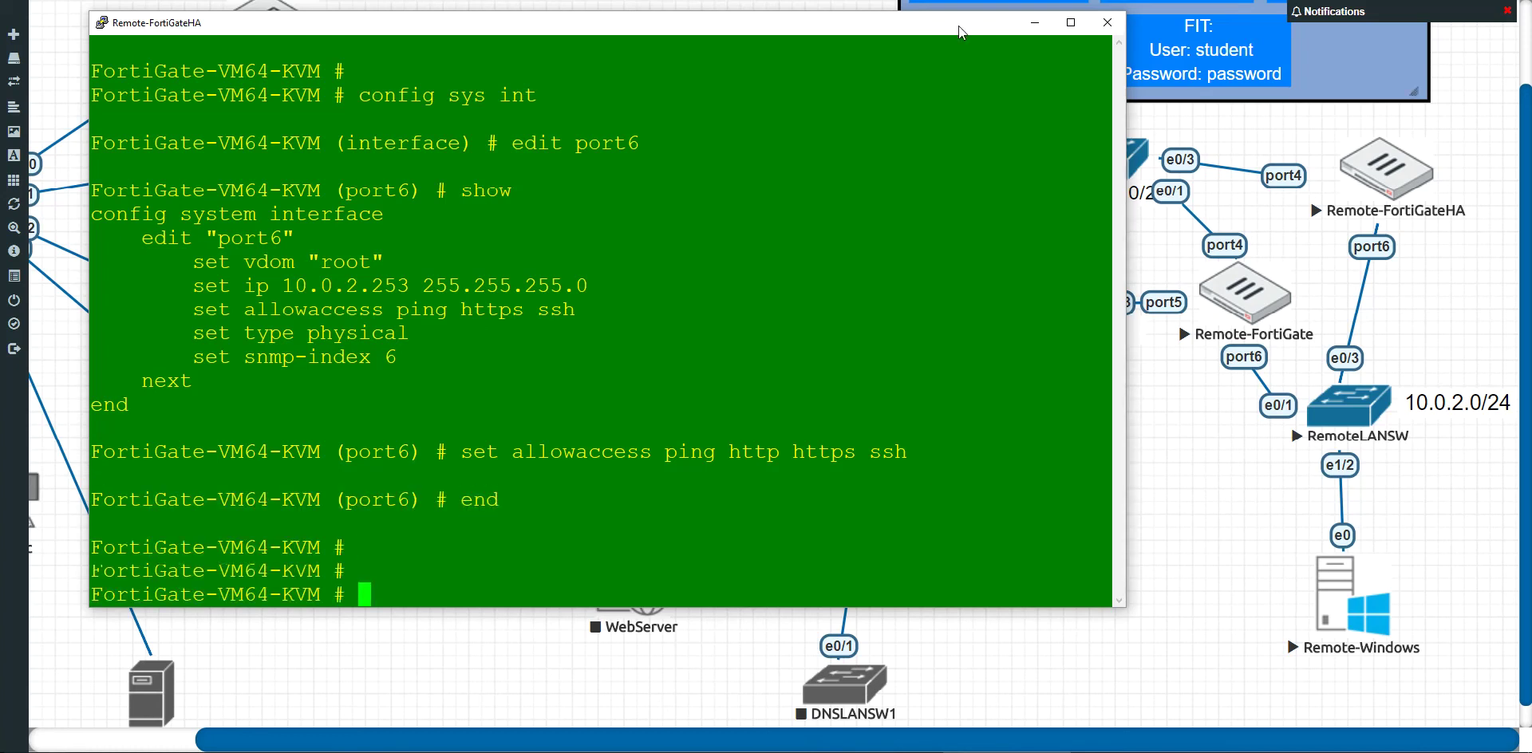
pyautogui.moveTo(733, 457); pyautogui.dragTo(790, 455)
pyautogui.click(783, 488)
pyautogui.hotkey('alt', 'Tab')
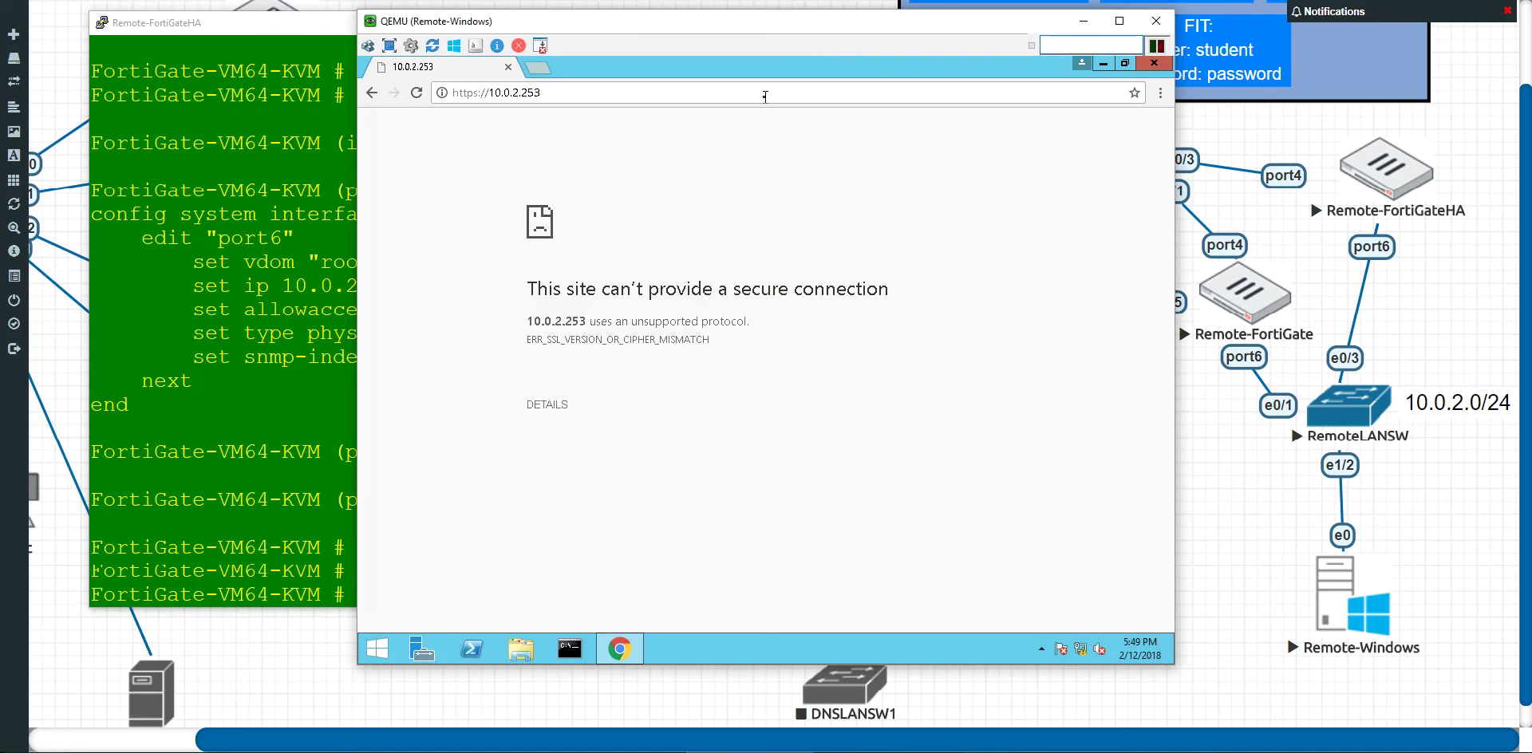
pyautogui.click(764, 96)
pyautogui.click(498, 96)
pyautogui.click(479, 96)
pyautogui.press('BackSpace')
pyautogui.press('Return')
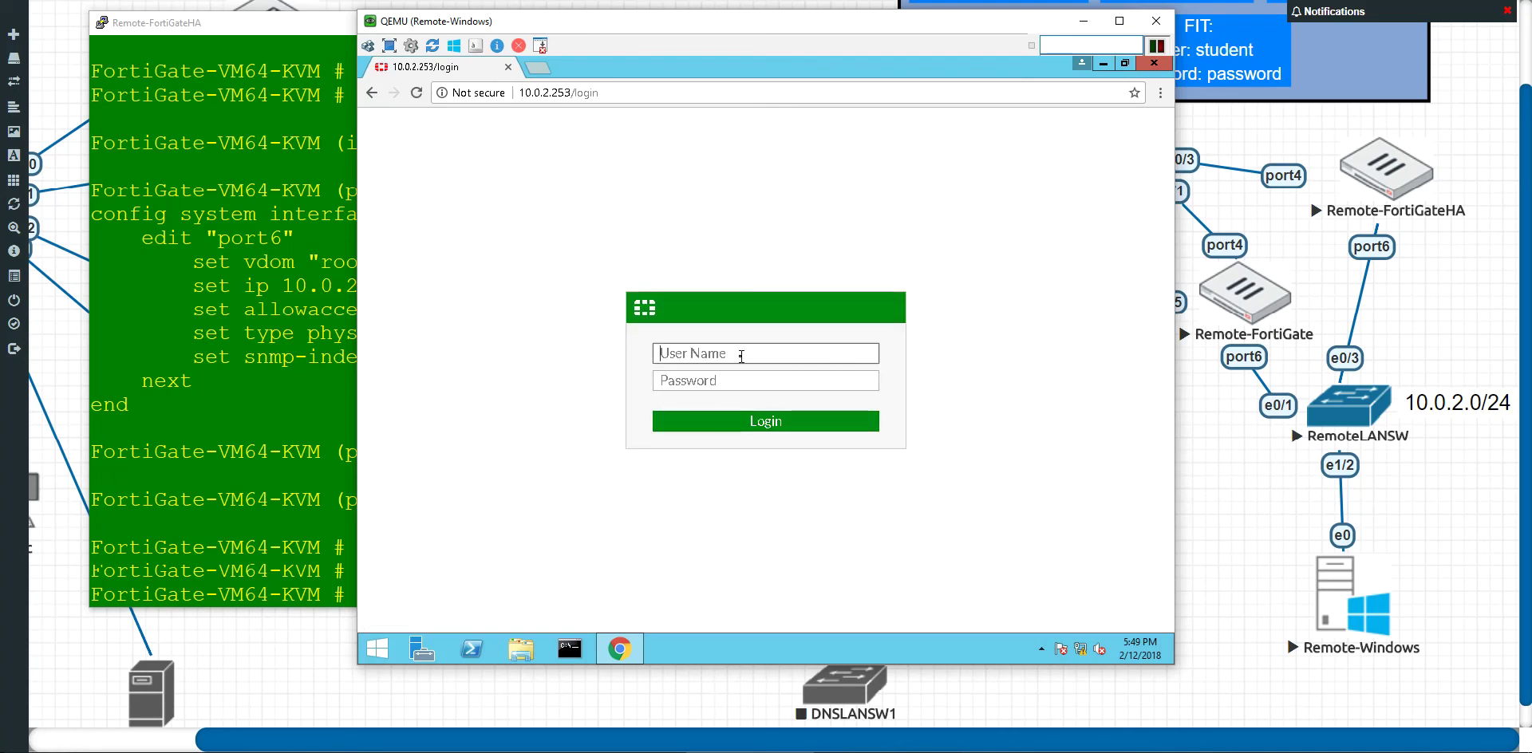
# Step: Log in as admin and postpone the password change with Later
pyautogui.write('admin')
pyautogui.press('Return')
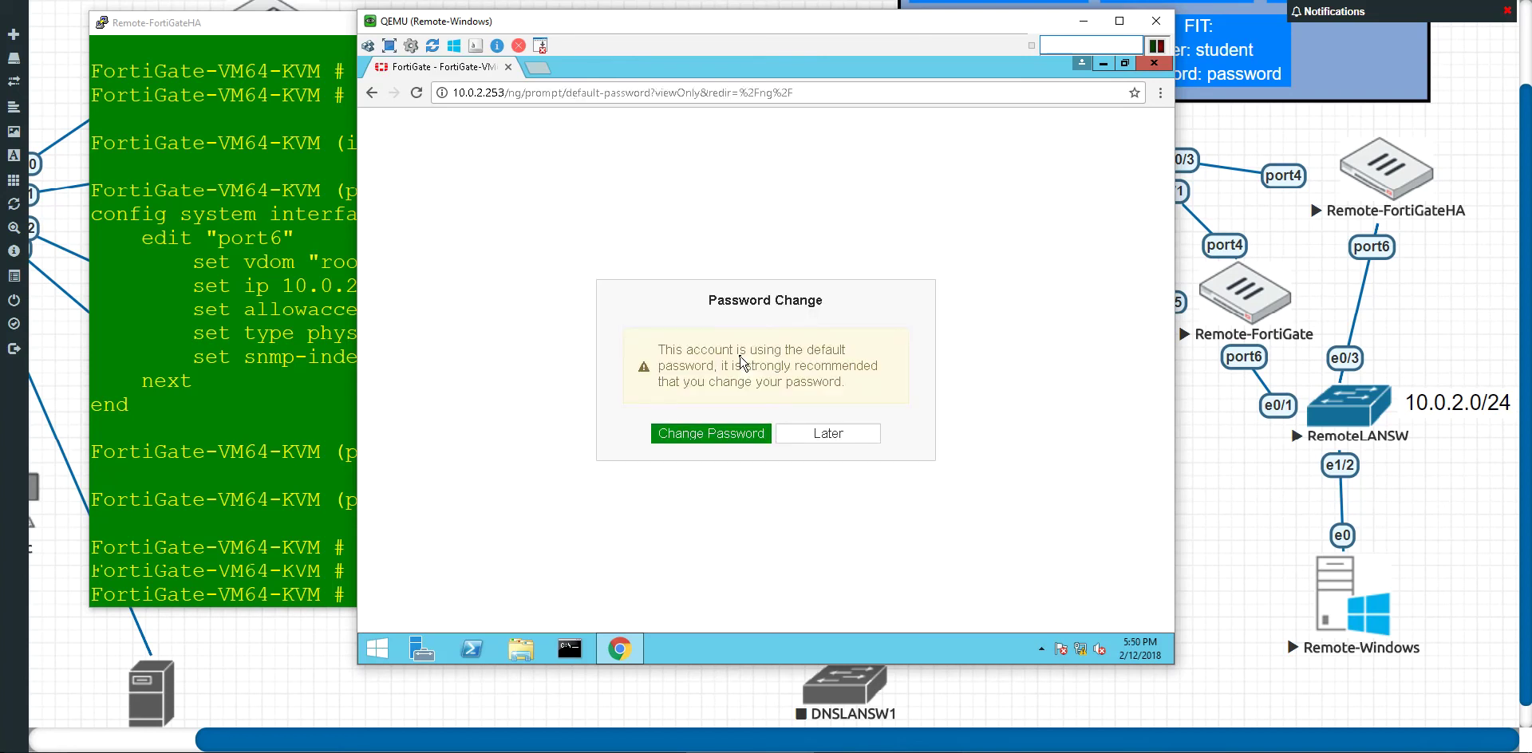
pyautogui.click(868, 431)
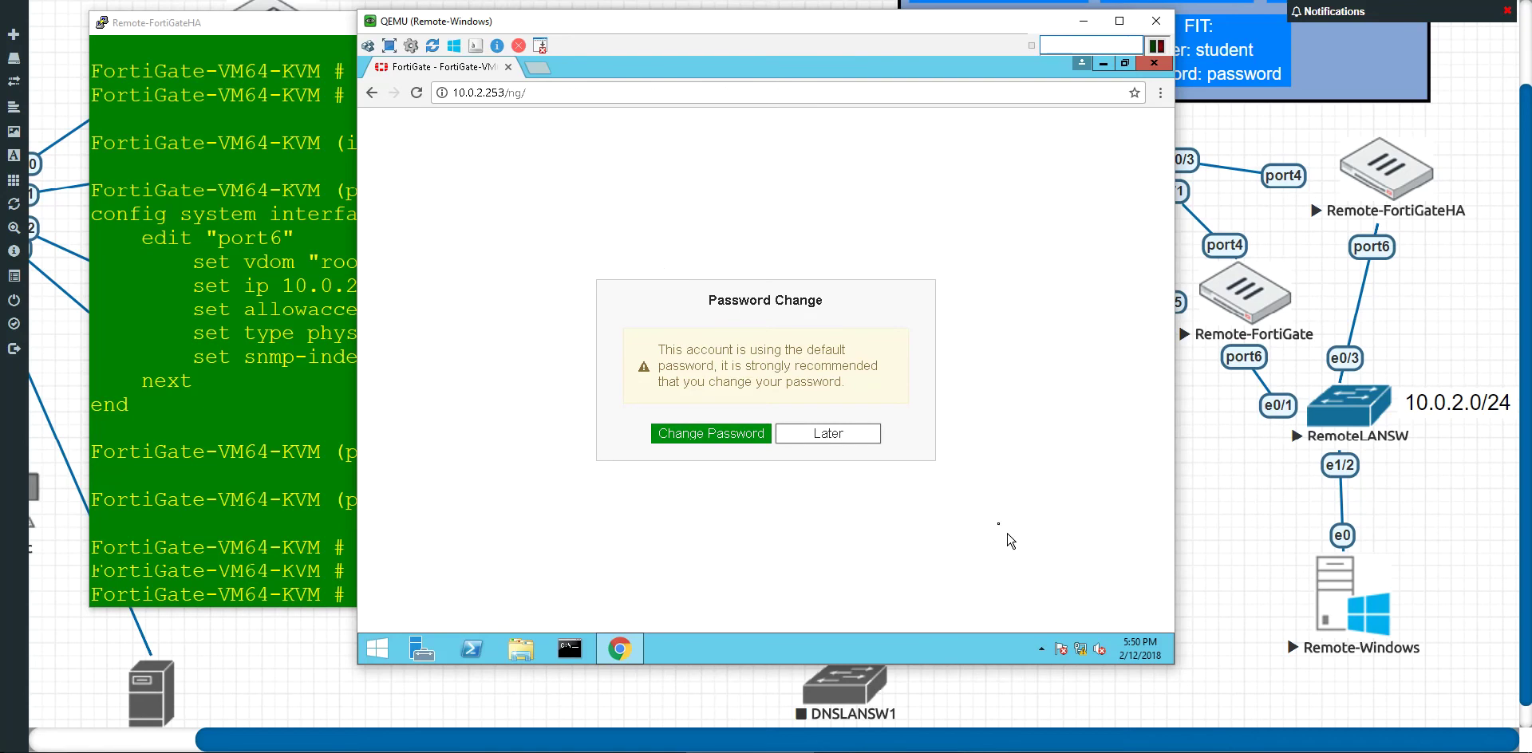
pyautogui.click(852, 435)
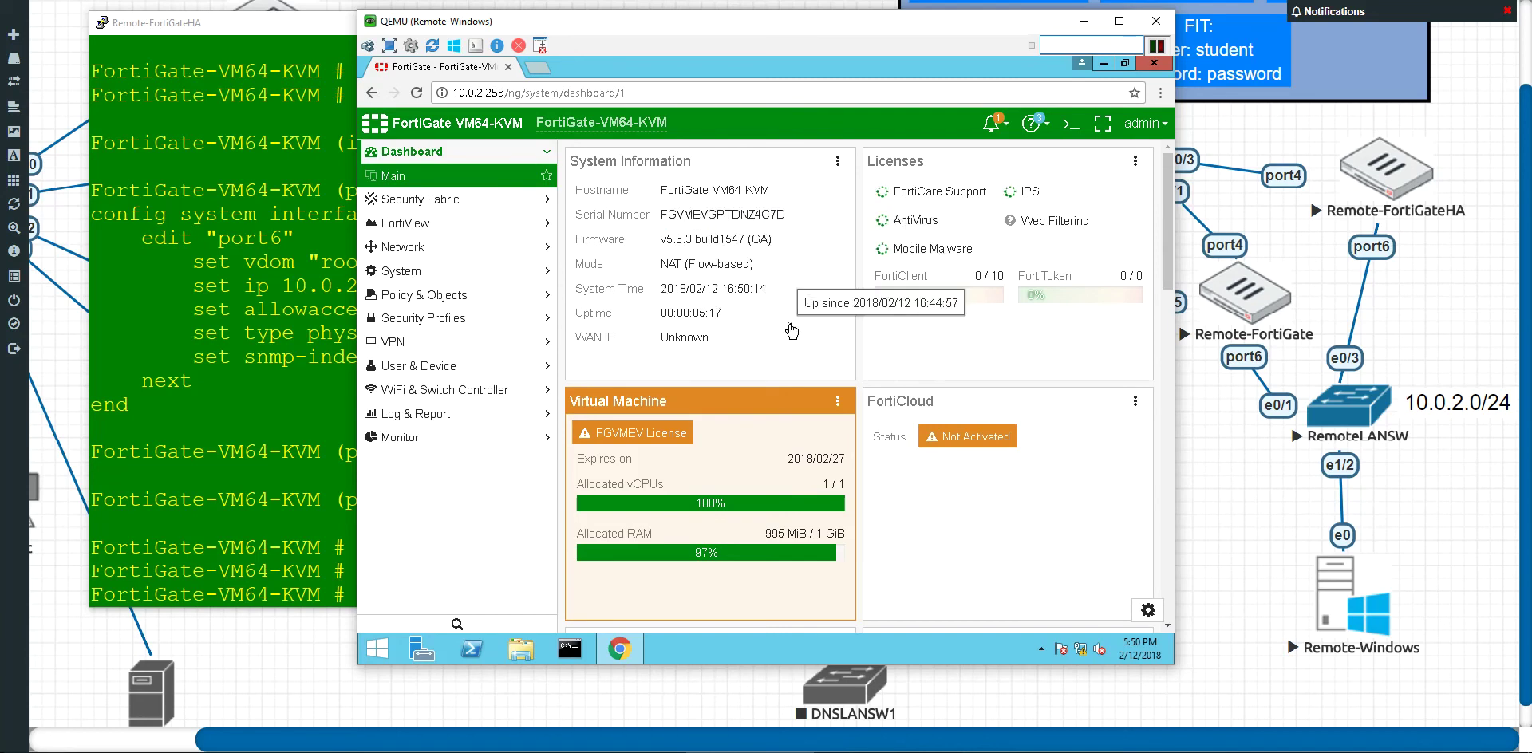
# Step: Move the VM window aside and open Network > Interfaces in the FortiGate GUI
pyautogui.moveTo(636, 444)
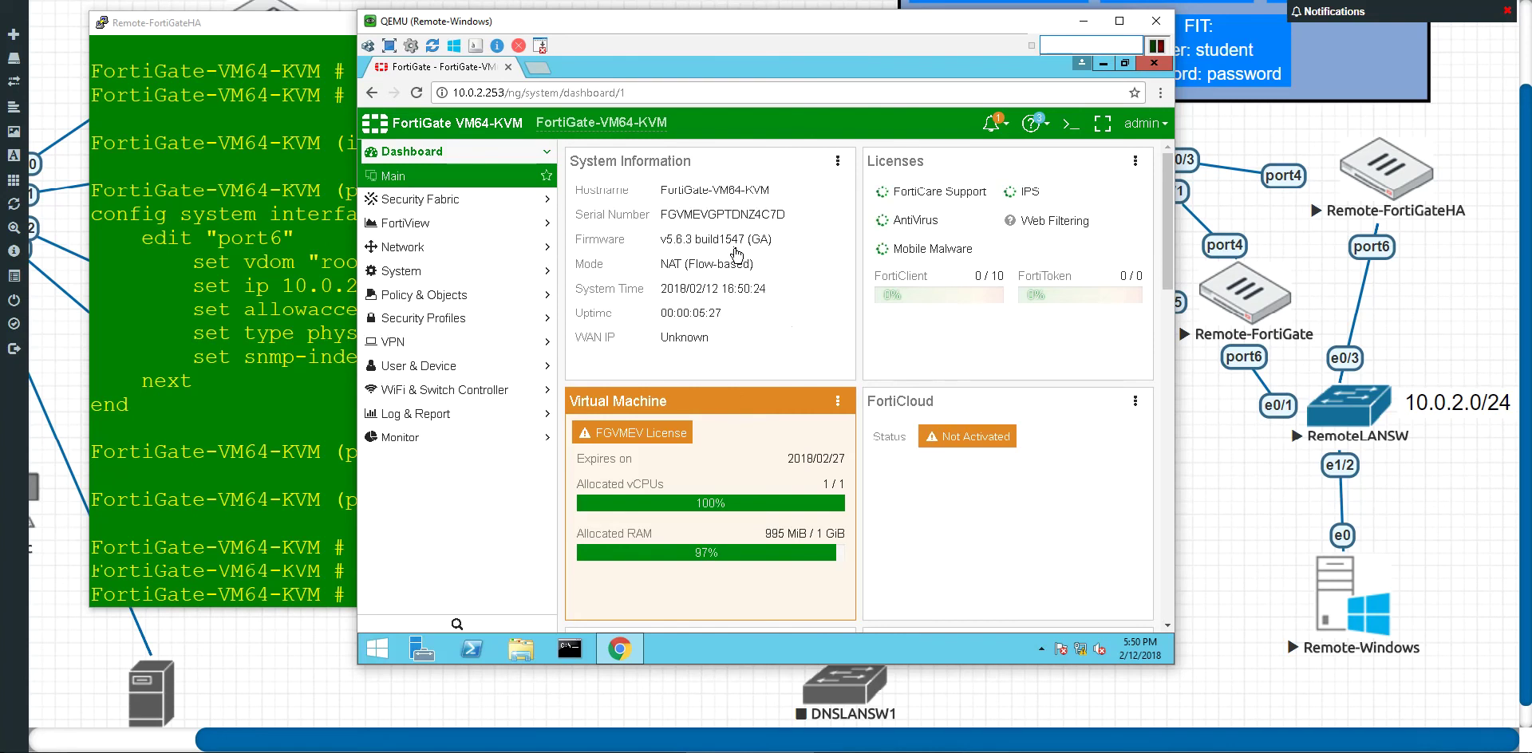
pyautogui.moveTo(684, 27); pyautogui.dragTo(820, 60)
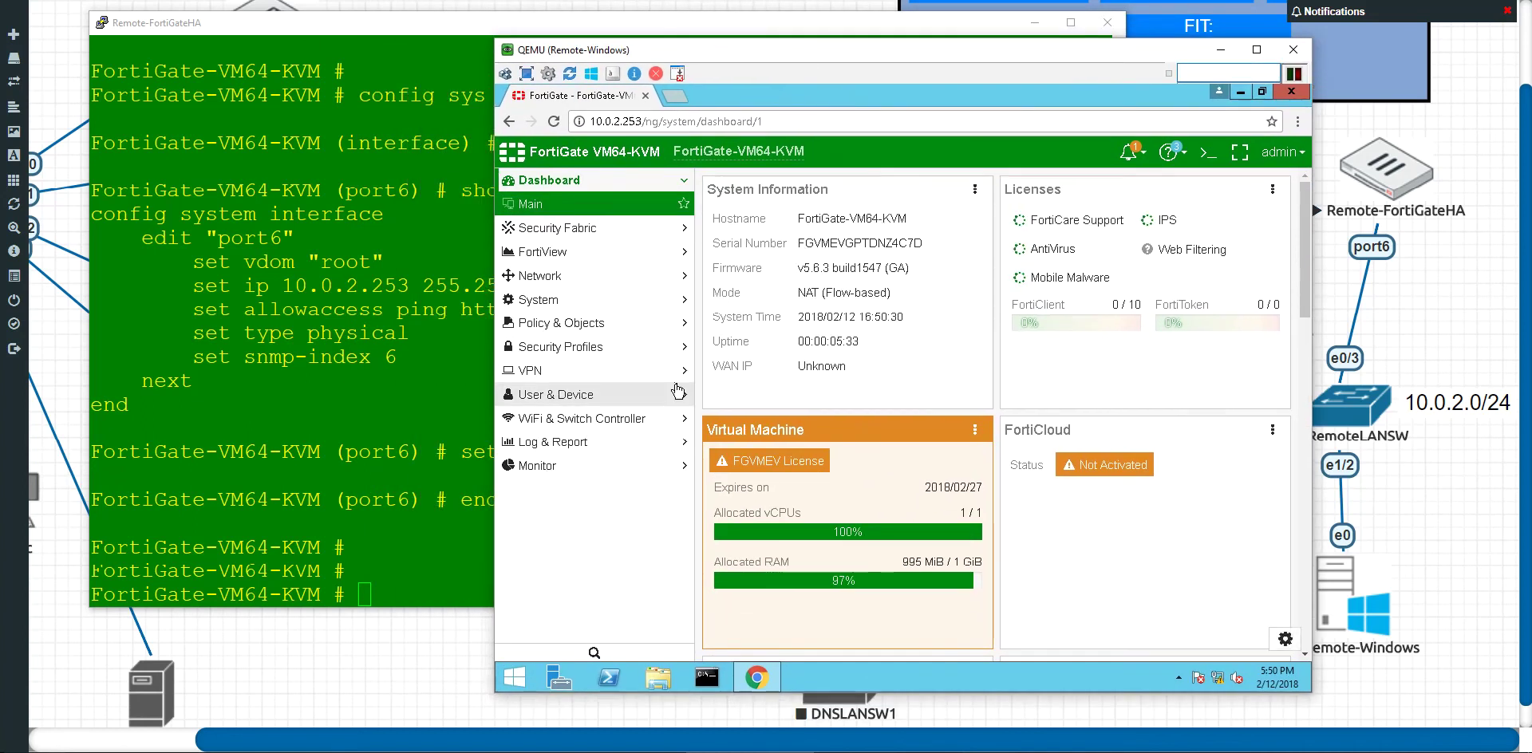
pyautogui.click(607, 277)
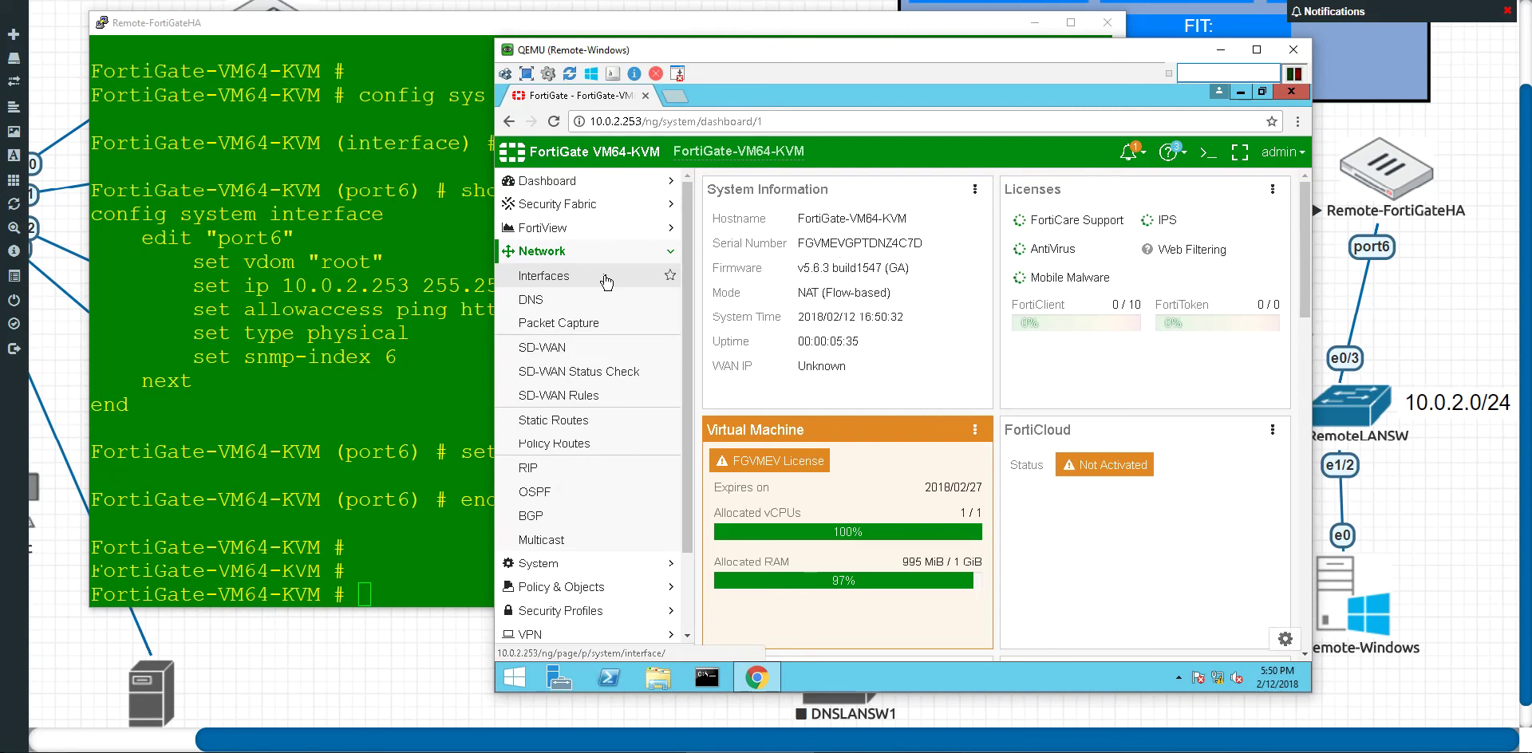
pyautogui.click(606, 277)
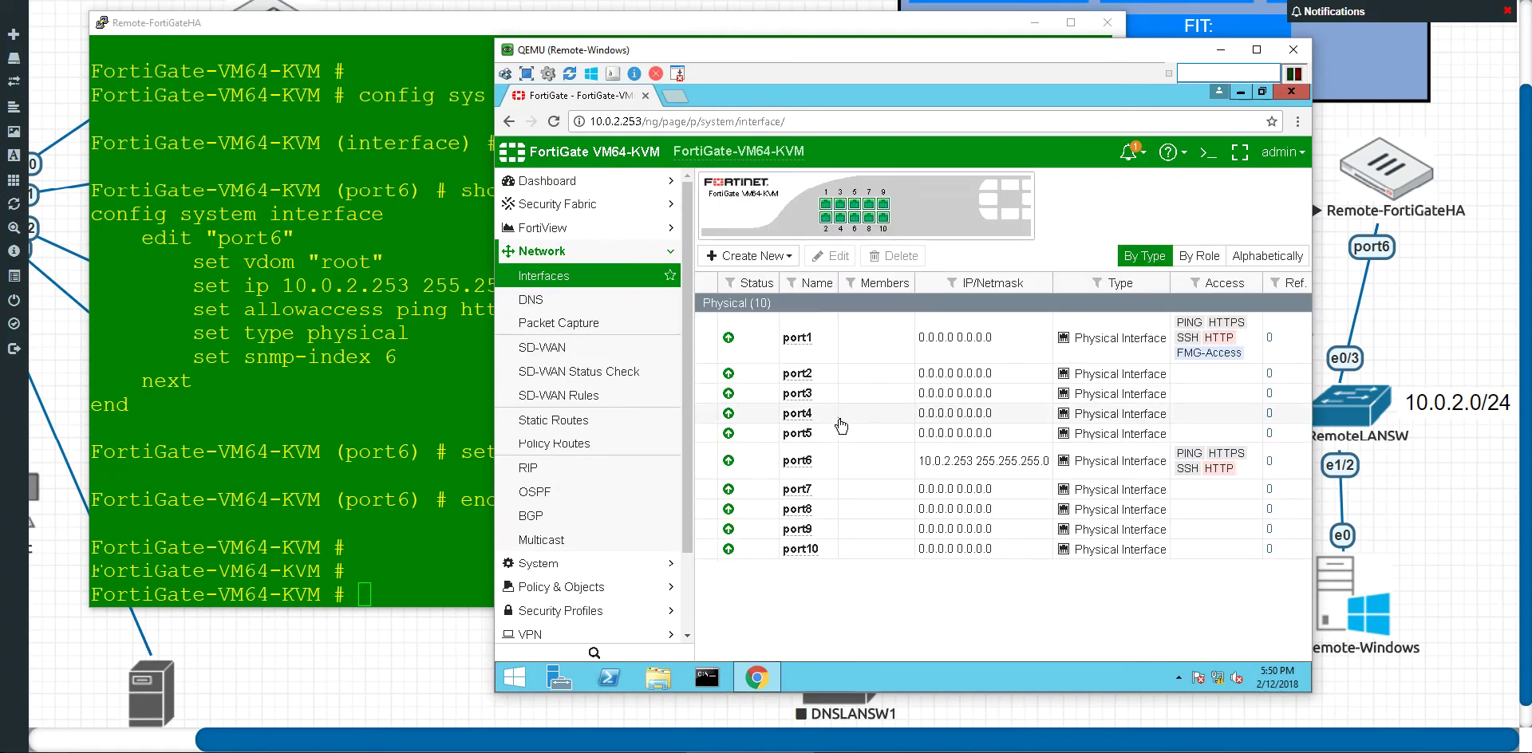
# Step: Open port4 from the Interfaces table in the Edit Interface page
pyautogui.doubleClick(841, 425)
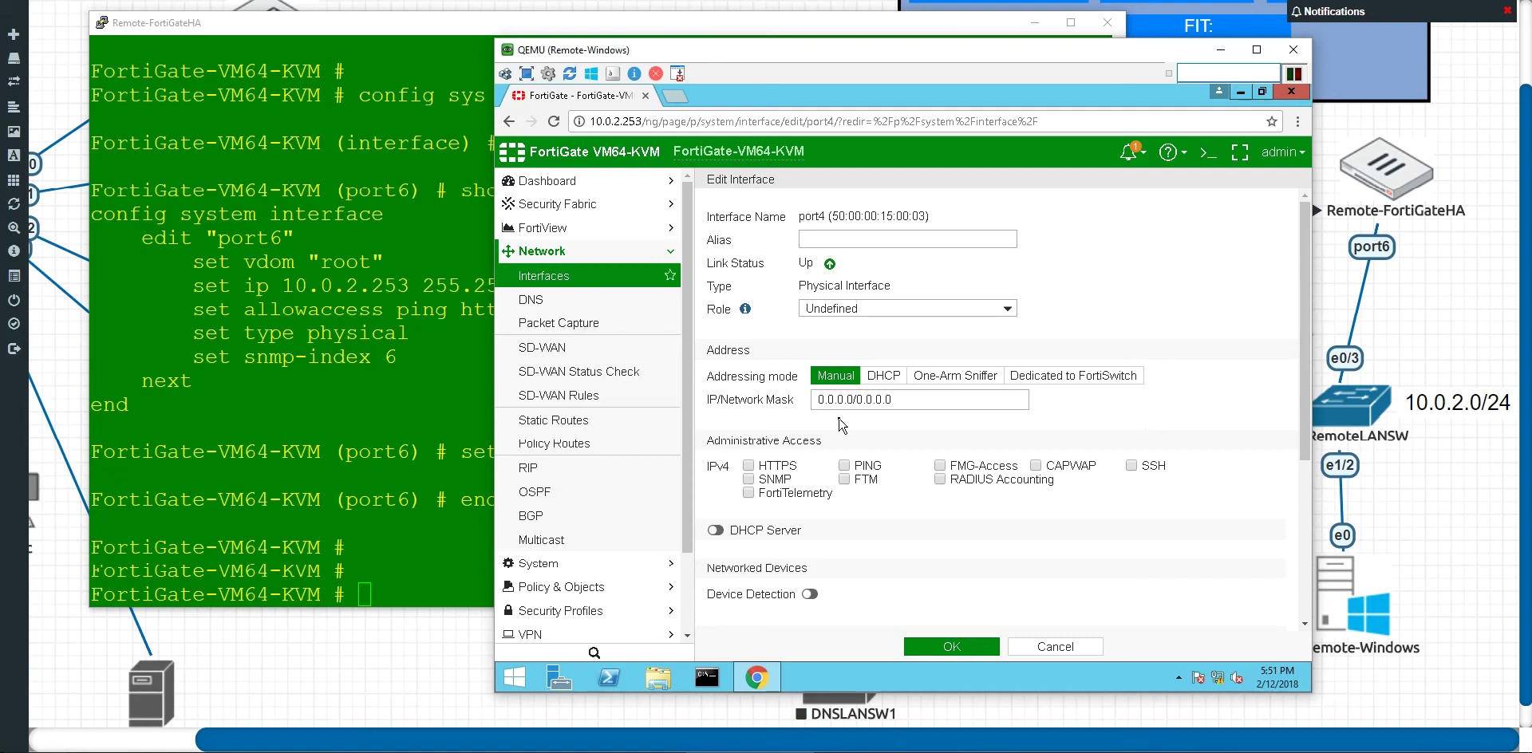
# Step: Set port4's IP/Network Mask to 10.200.3.10/24
pyautogui.tripleClick(914, 399)
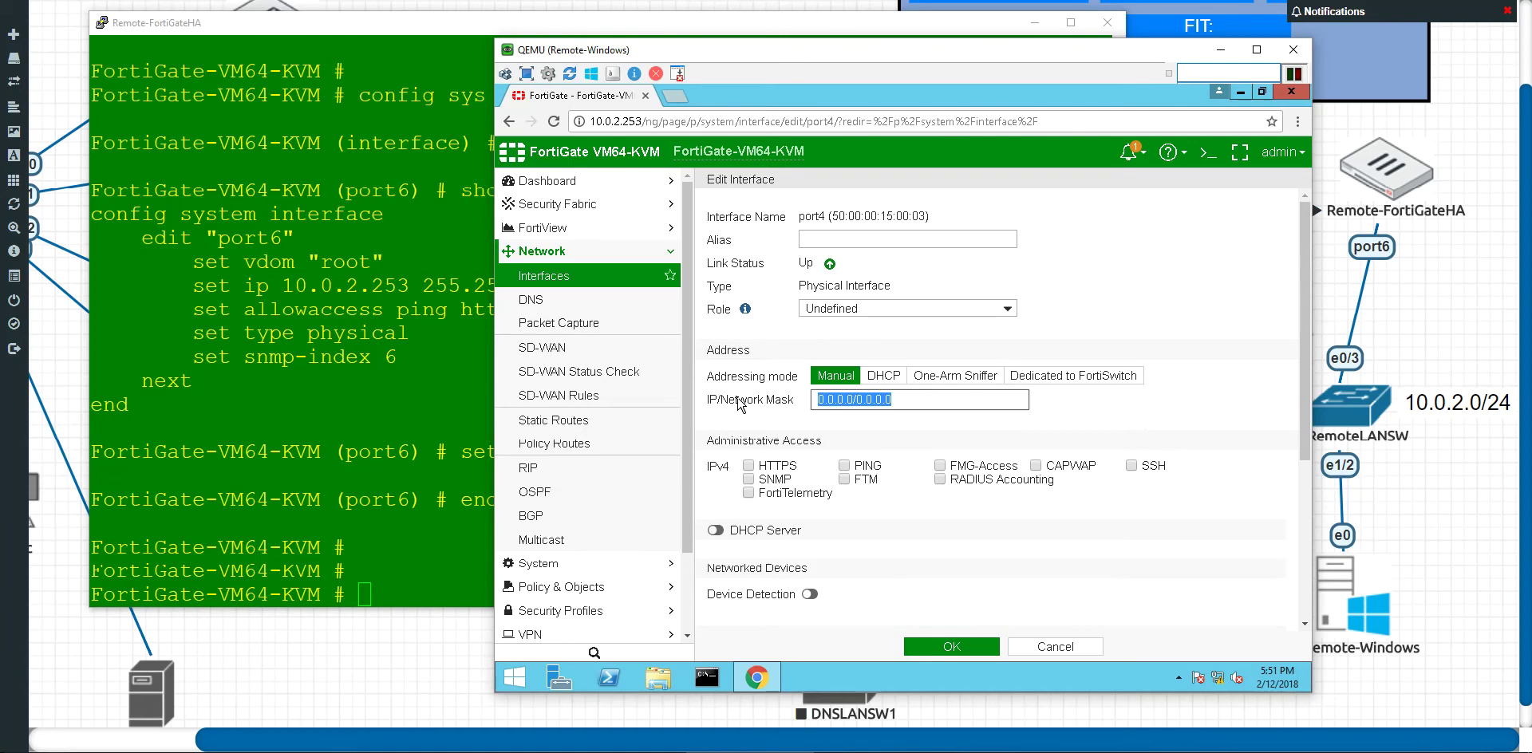
pyautogui.write('10.200')
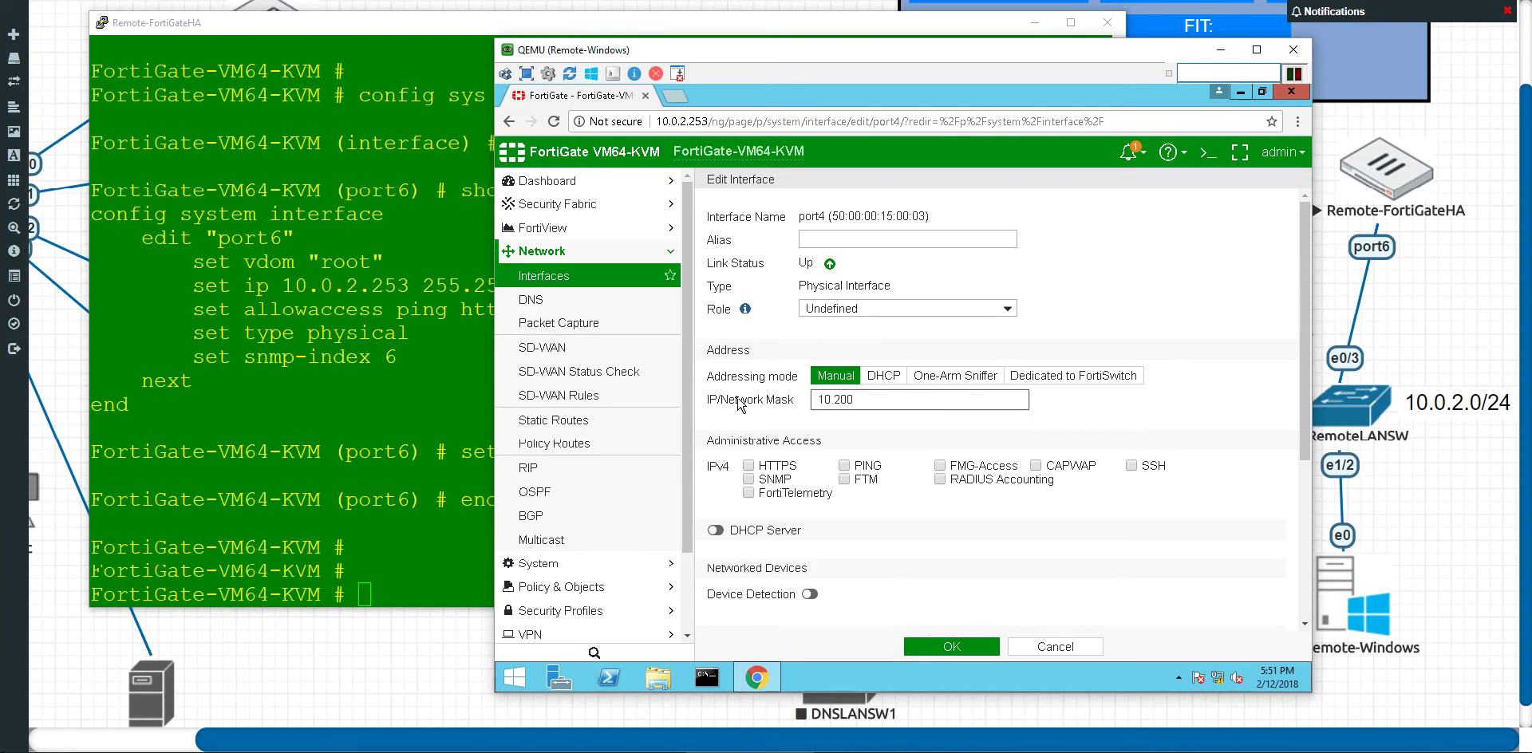
pyautogui.write('.3.10')
pyautogui.moveTo(881, 90); pyautogui.dragTo(605, 95)
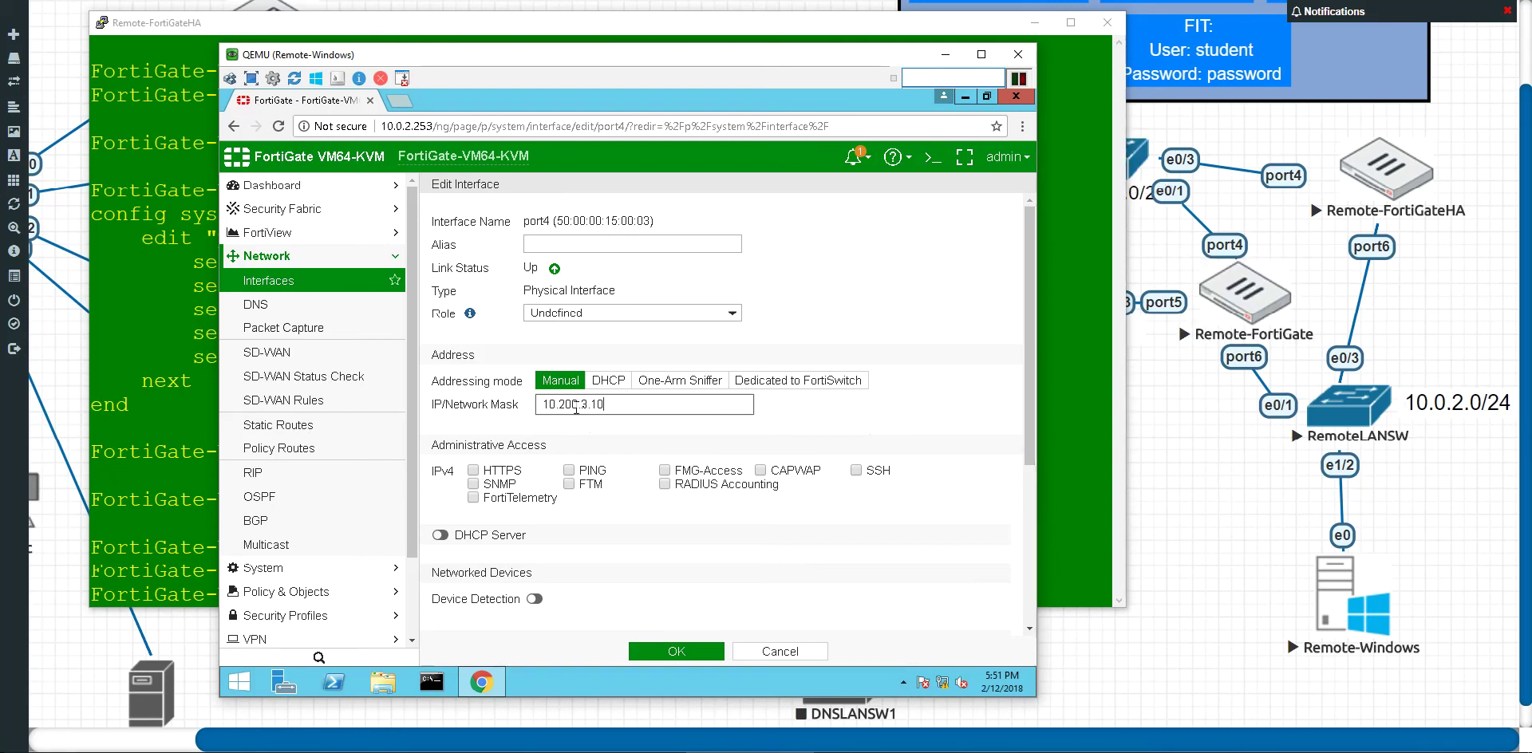
pyautogui.click(642, 408)
pyautogui.write('/24')
# Step: Allow PING, FMG-Access and SSH on port4 alongside HTTPS, then save the interface
pyautogui.click(569, 470)
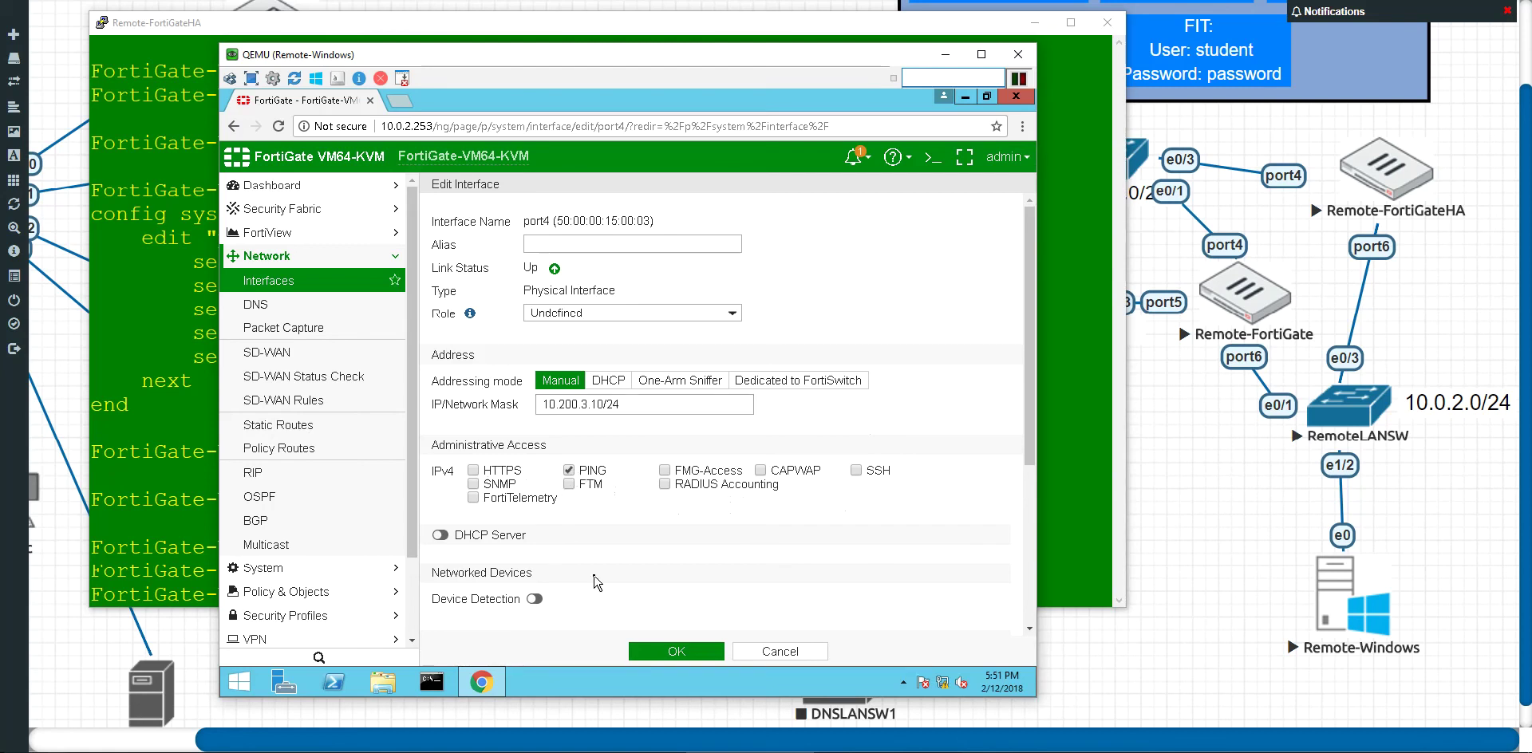
pyautogui.click(666, 470)
pyautogui.click(1249, 564)
pyautogui.moveTo(281, 44); pyautogui.dragTo(275, 57)
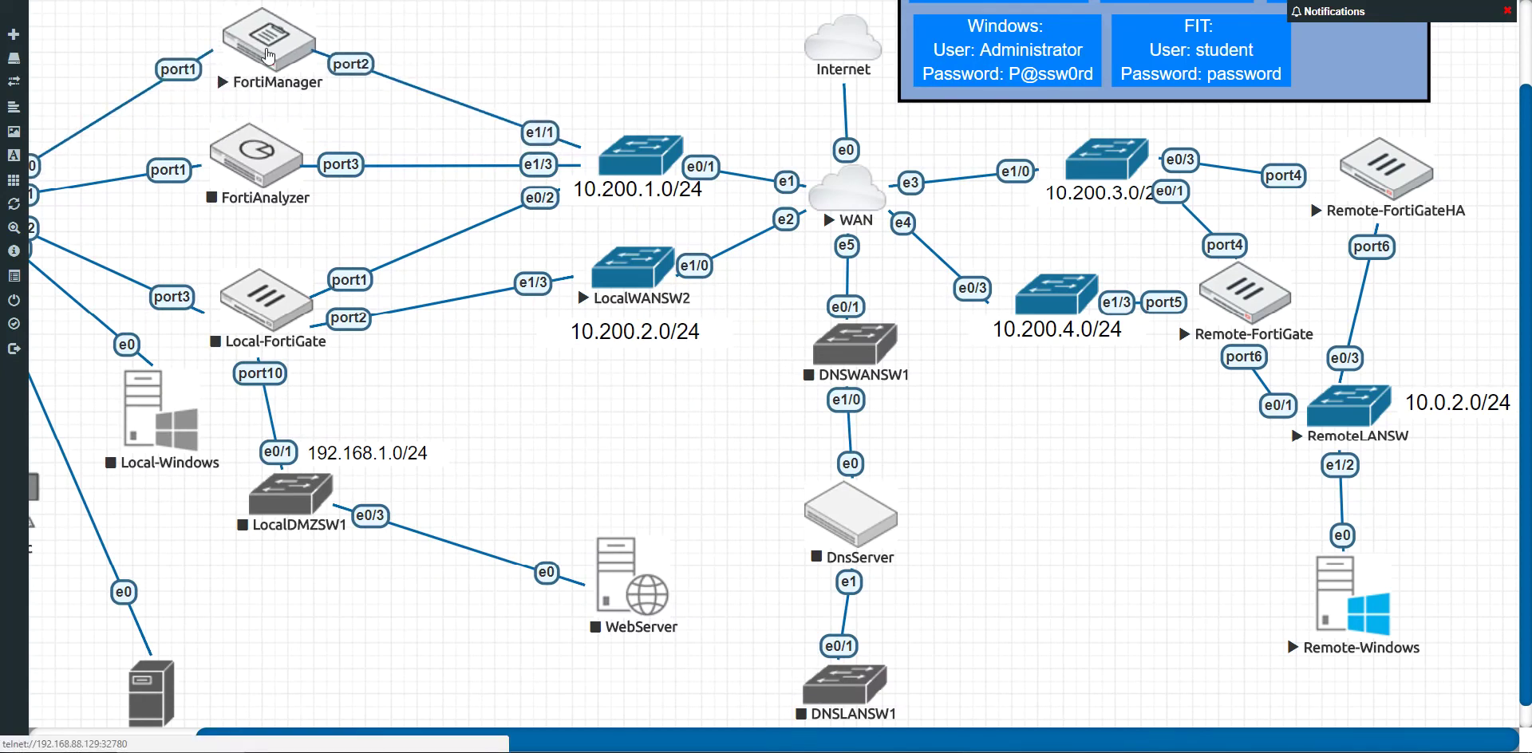
pyautogui.click(935, 742)
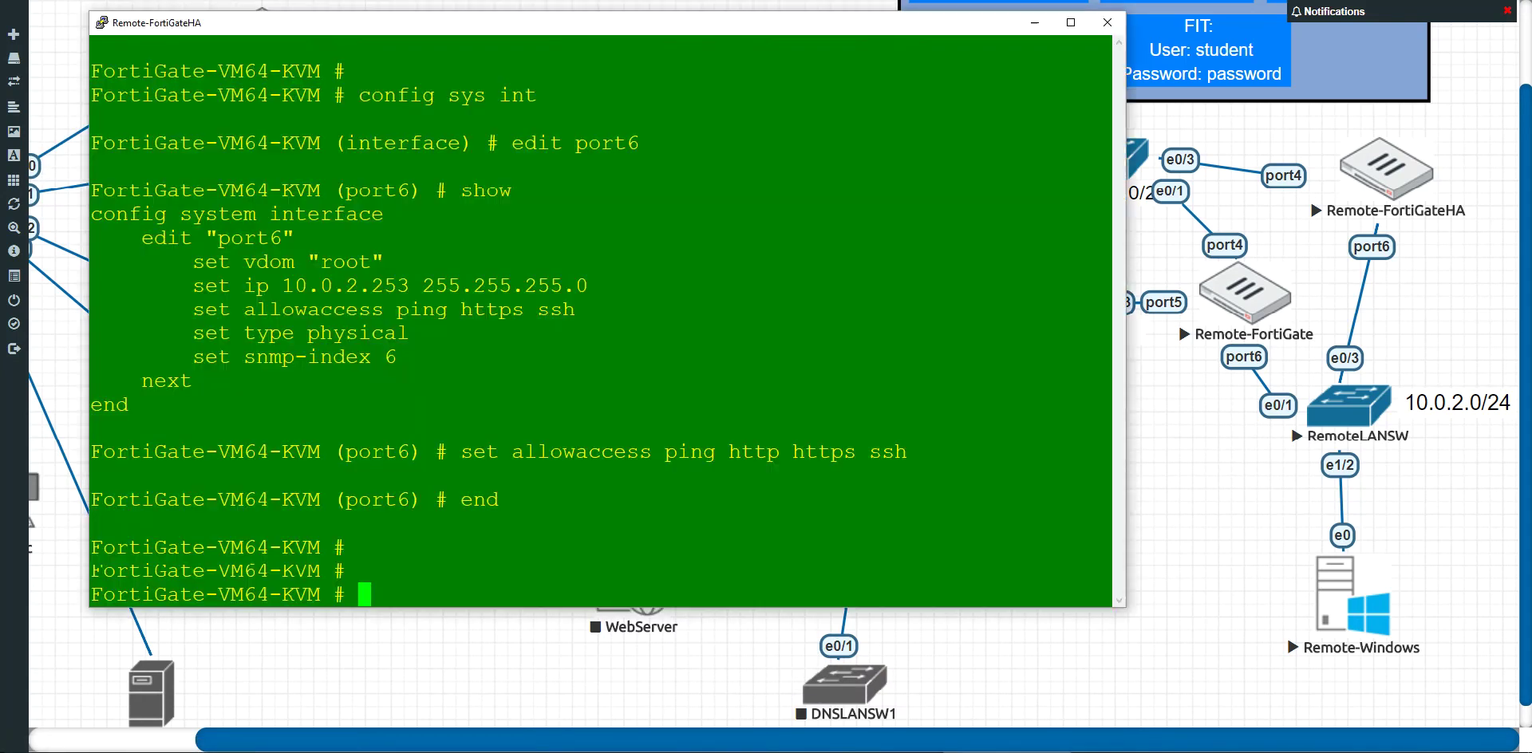
pyautogui.click(997, 751)
pyautogui.click(766, 751)
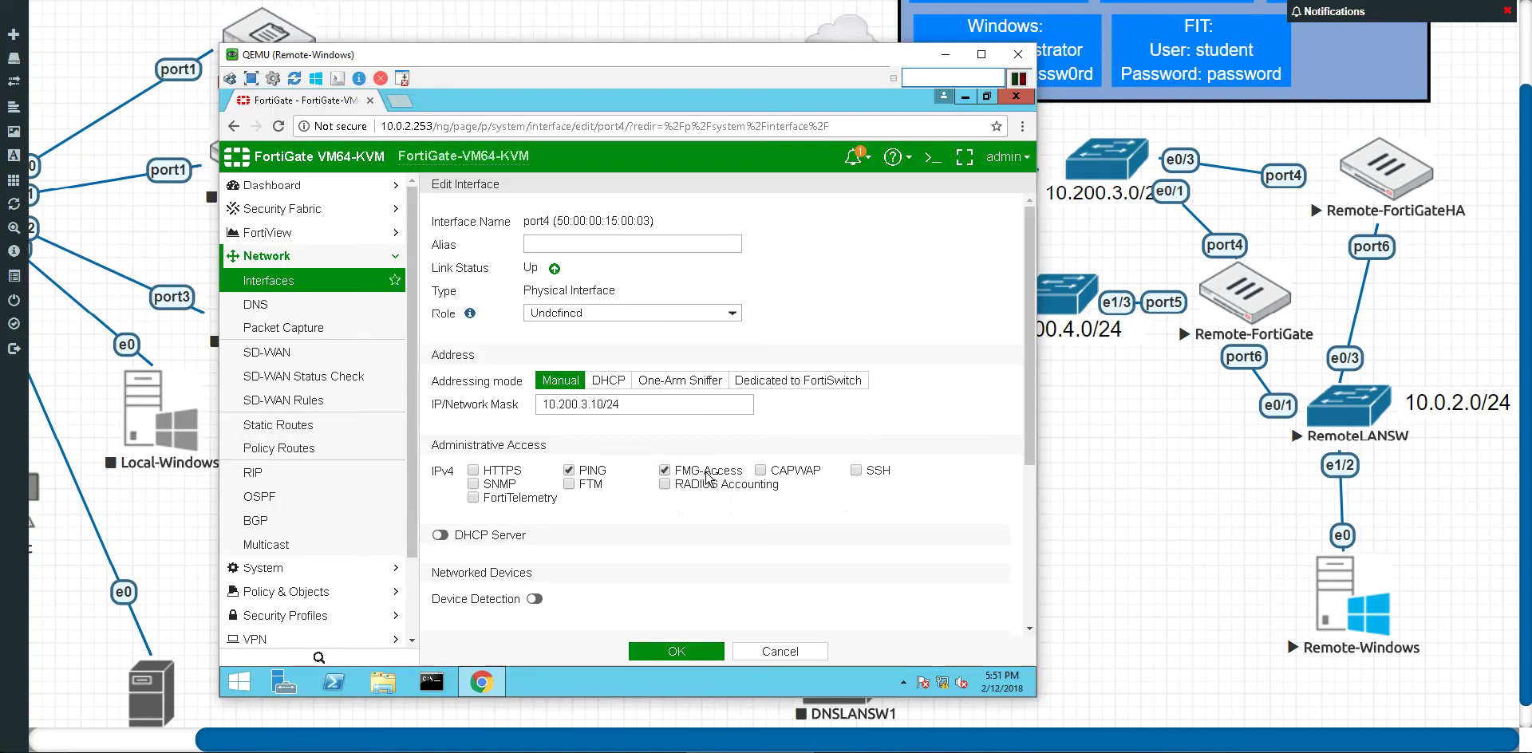
pyautogui.click(859, 472)
pyautogui.scroll(-2, 652, 598)
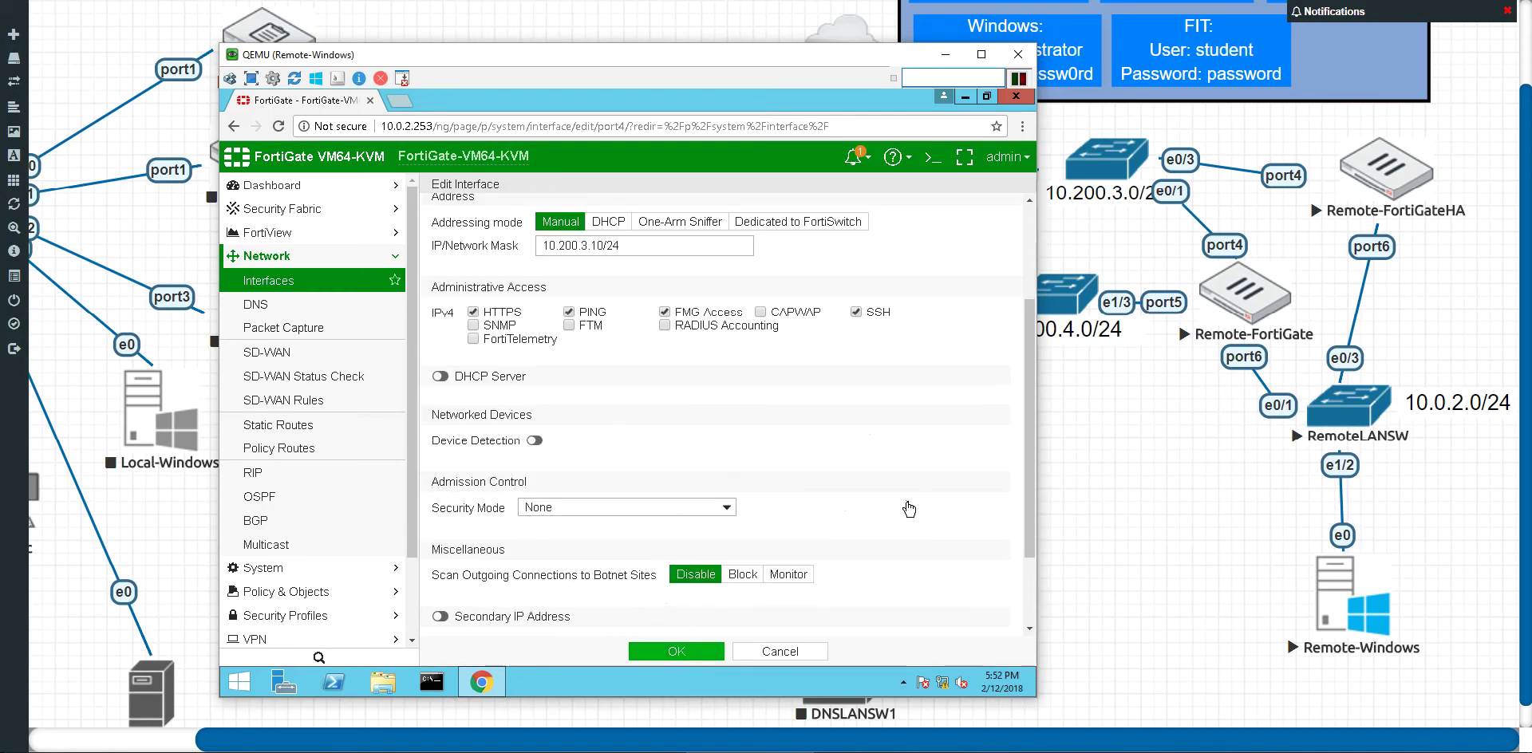
pyautogui.click(677, 651)
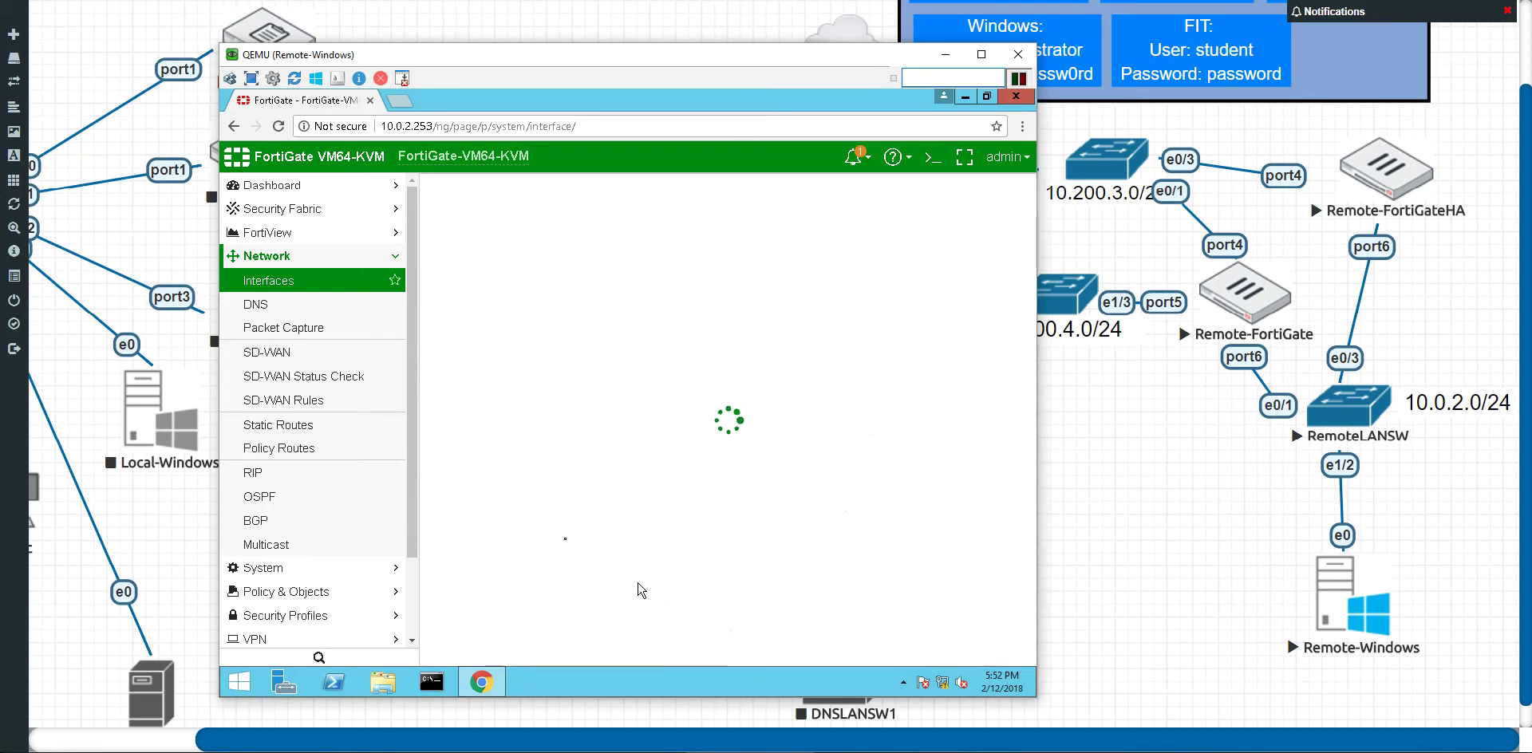
# Step: Create a 0.0.0.0/0 static route with gateway 10.200.3.254 on port4
pyautogui.moveTo(411, 409)
pyautogui.mouseDown()
pyautogui.moveTo(409, 476)
pyautogui.moveTo(411, 389)
pyautogui.mouseUp()
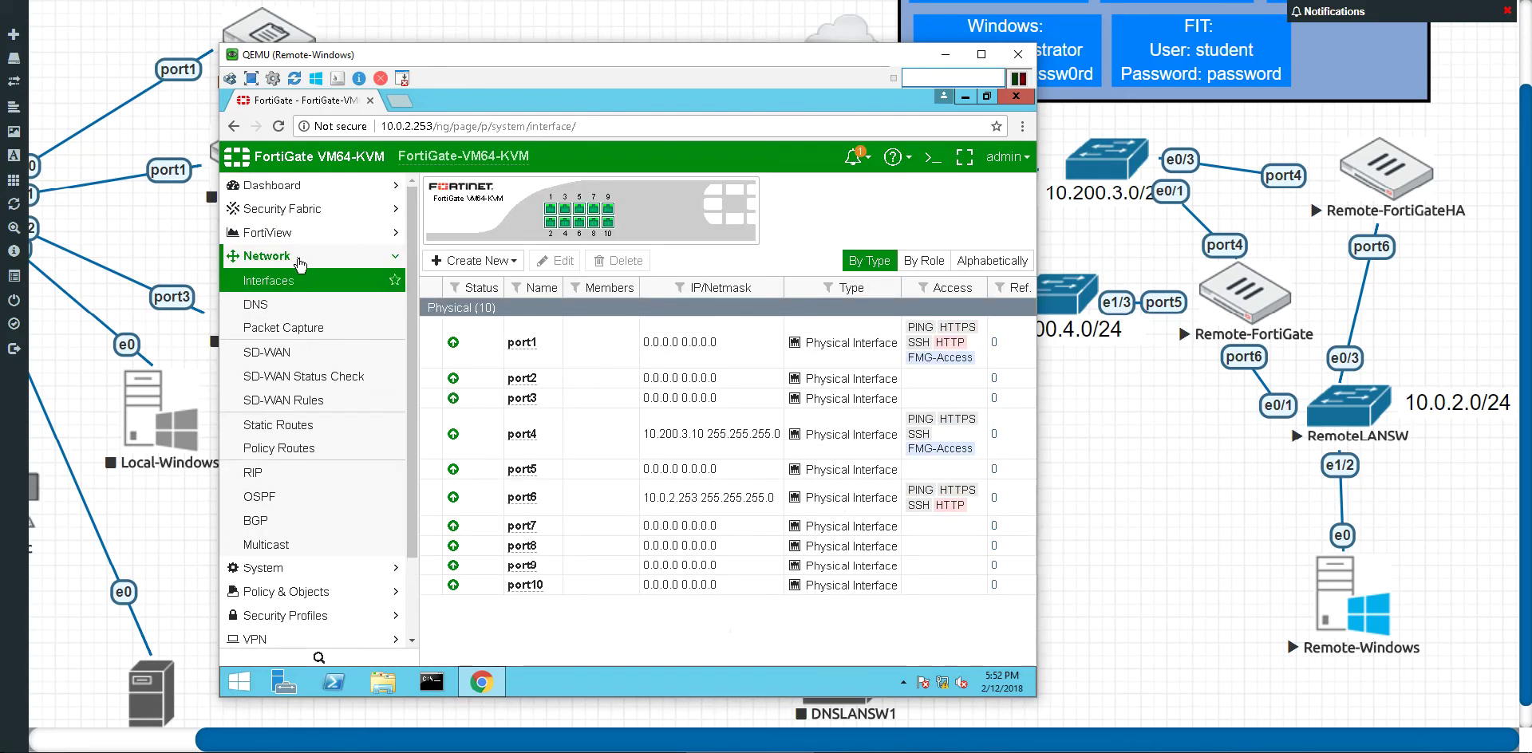
pyautogui.click(299, 434)
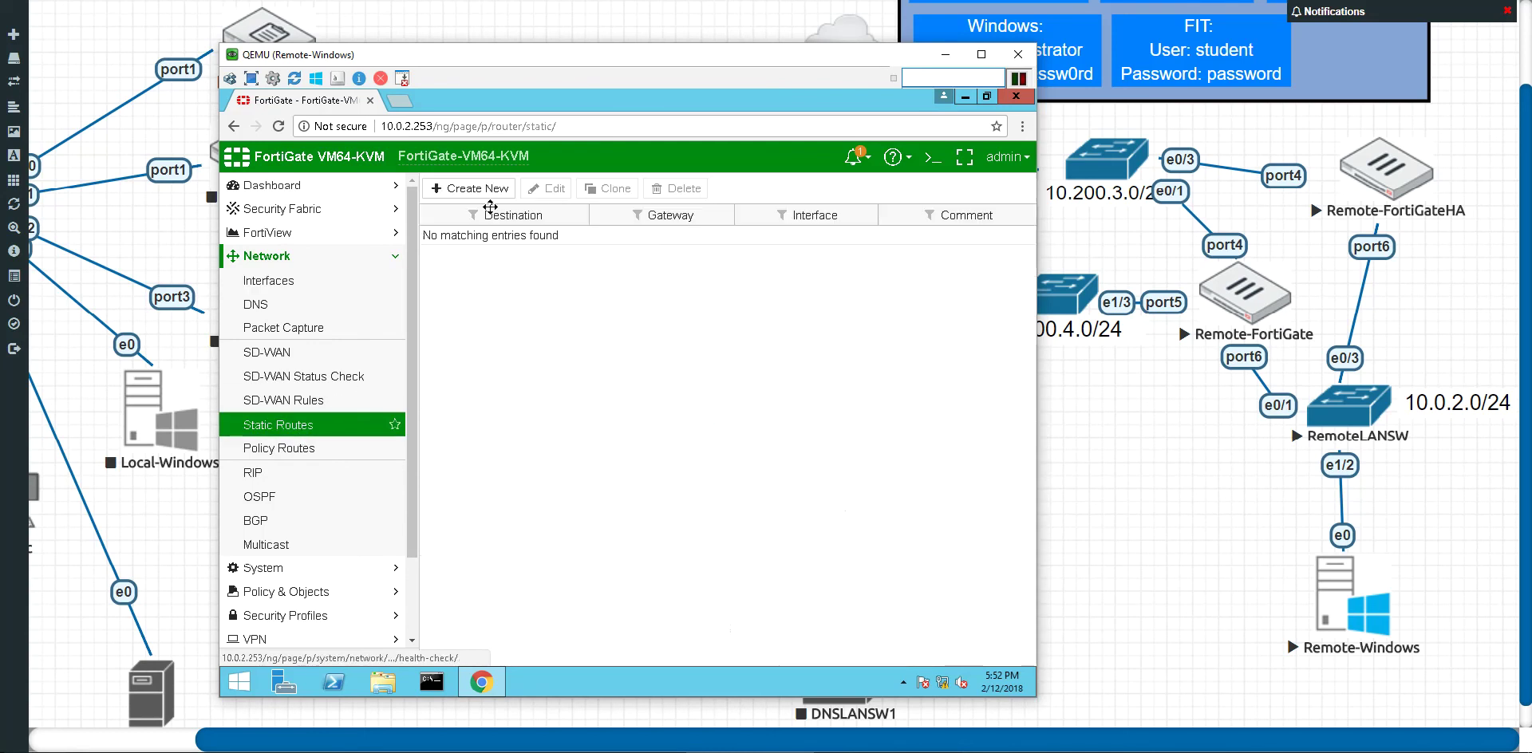
pyautogui.click(471, 190)
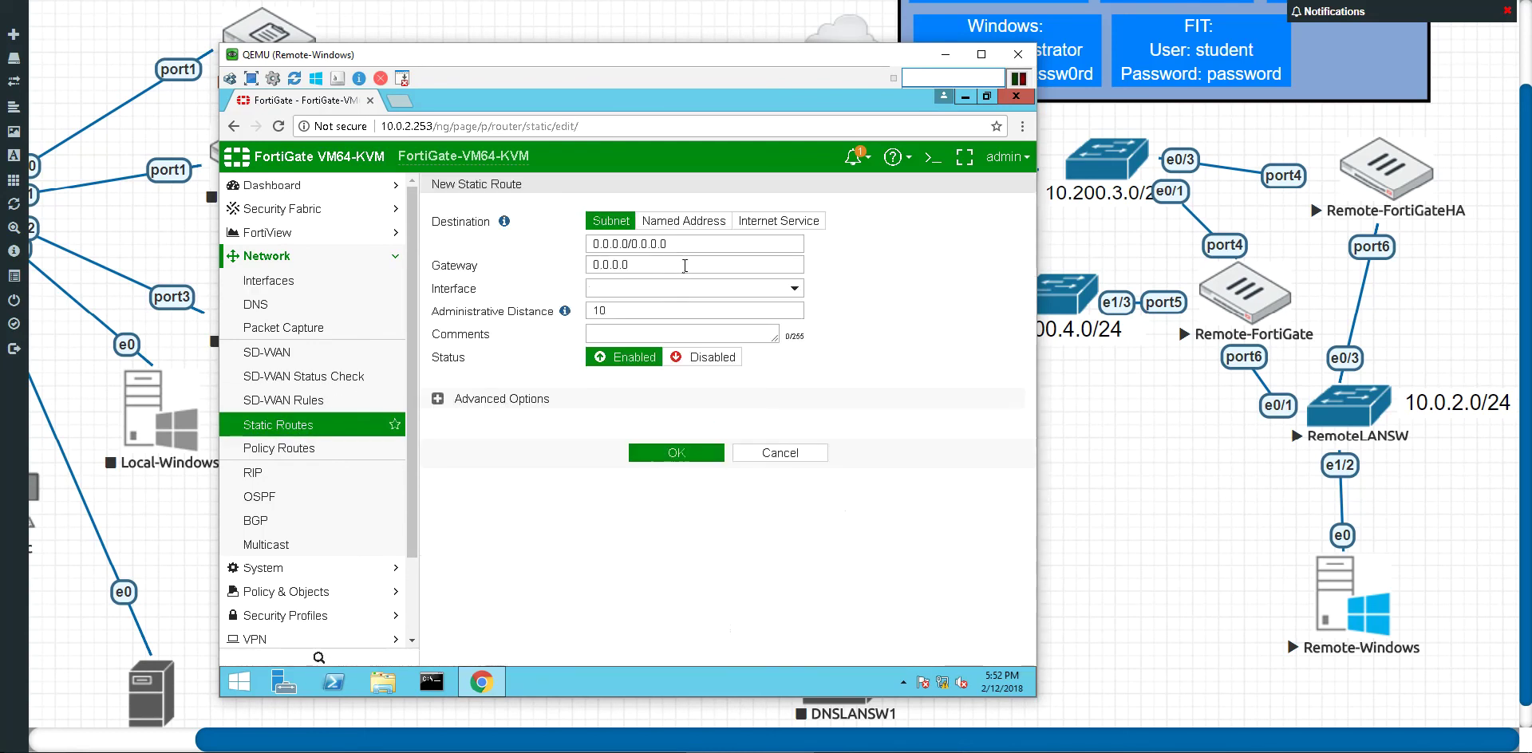
pyautogui.doubleClick(631, 264)
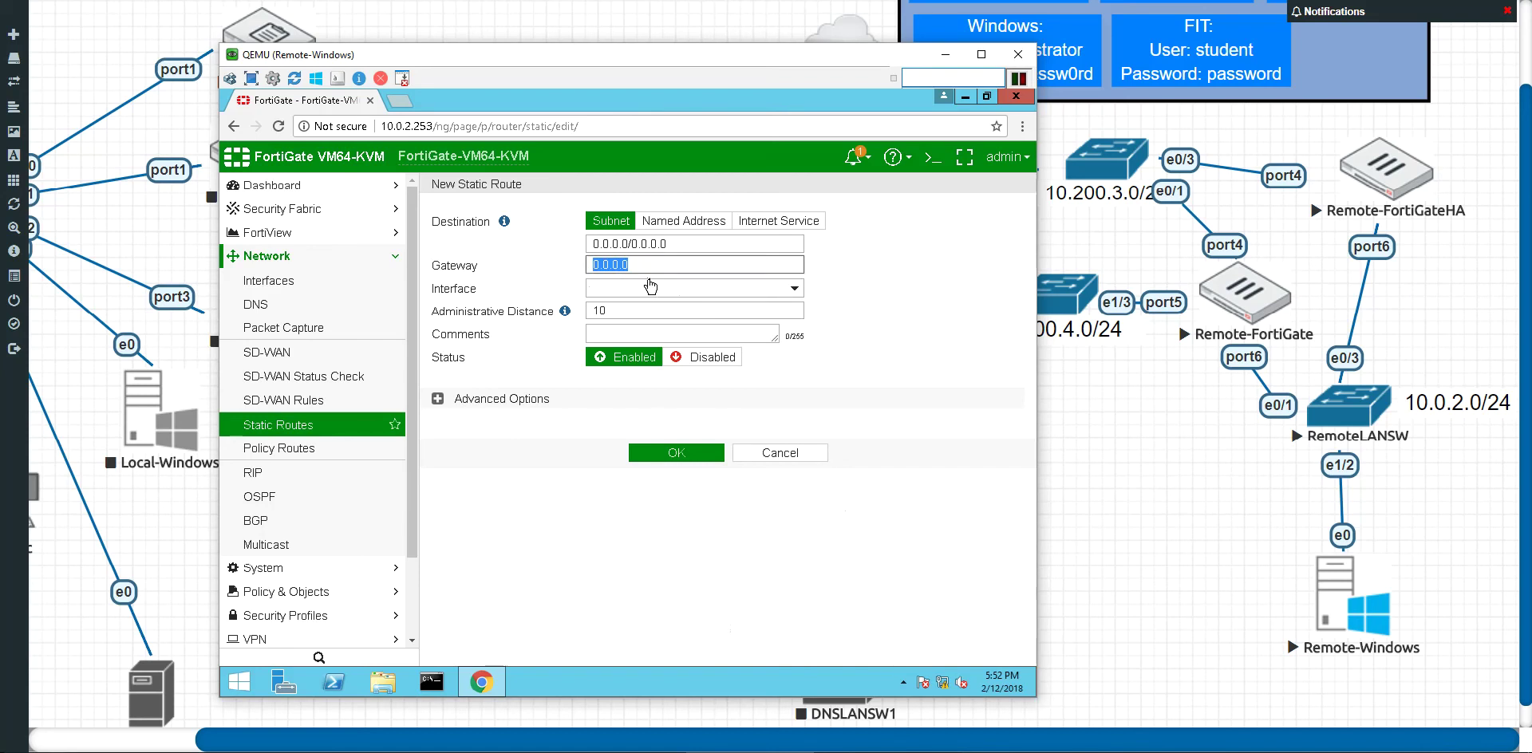
pyautogui.write('10.200')
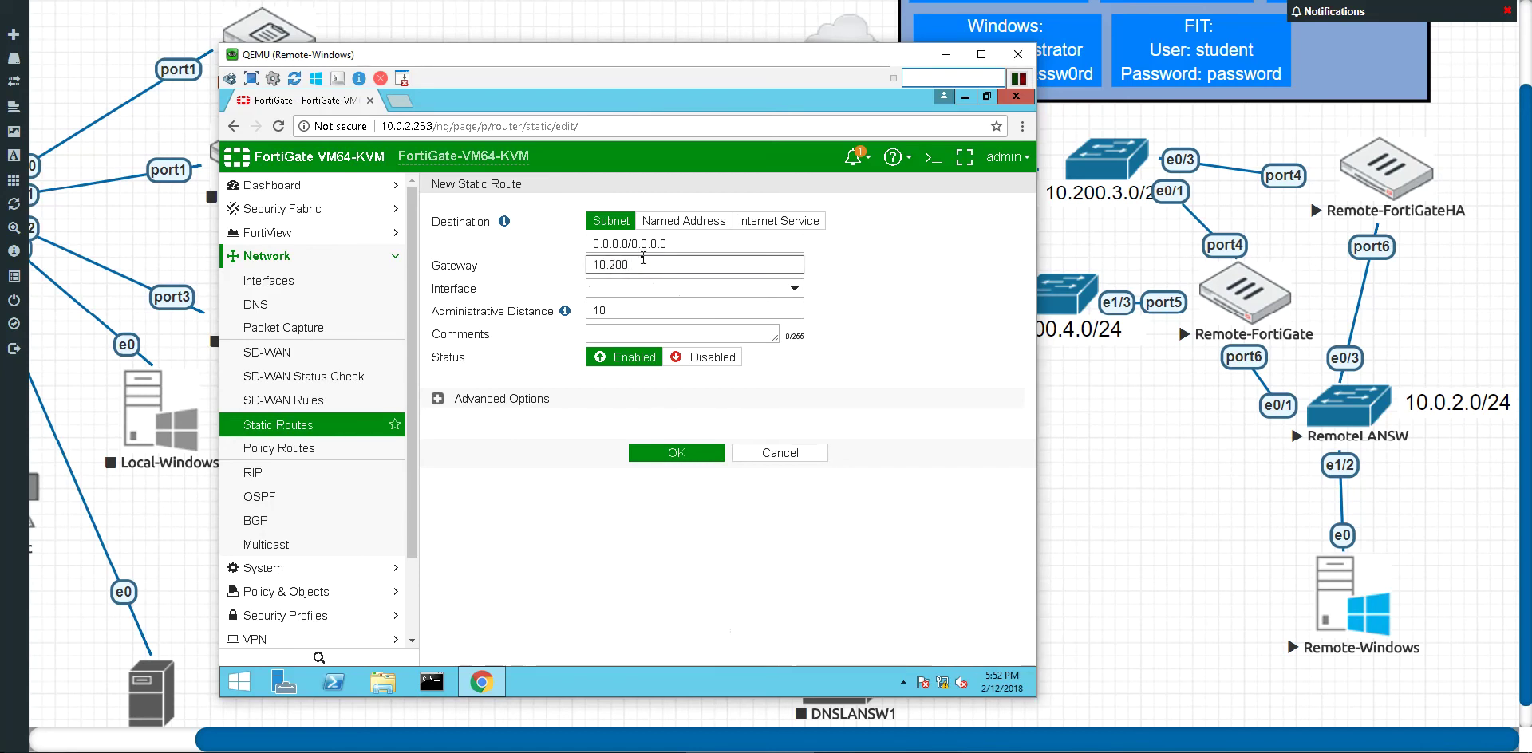
pyautogui.write('.3.254')
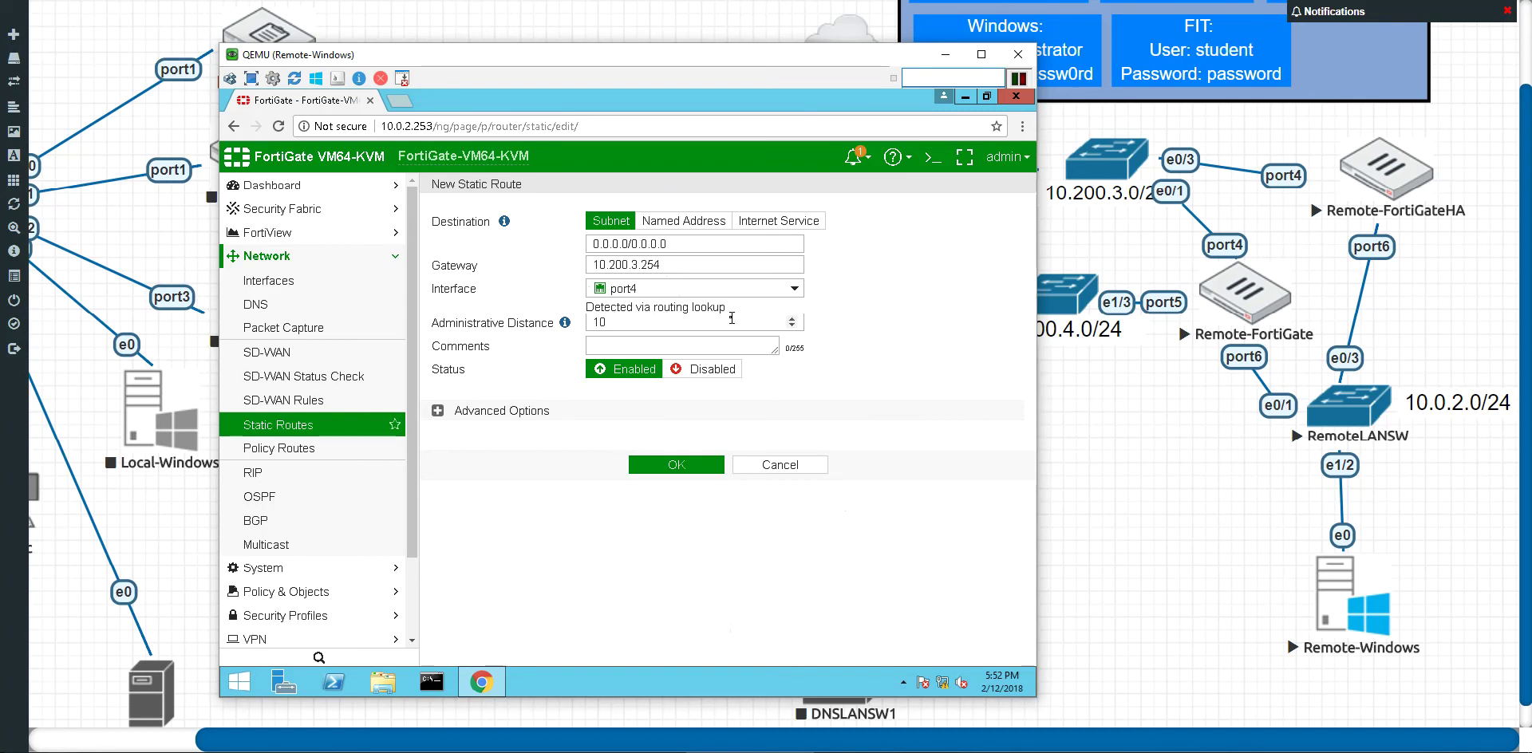
pyautogui.click(675, 466)
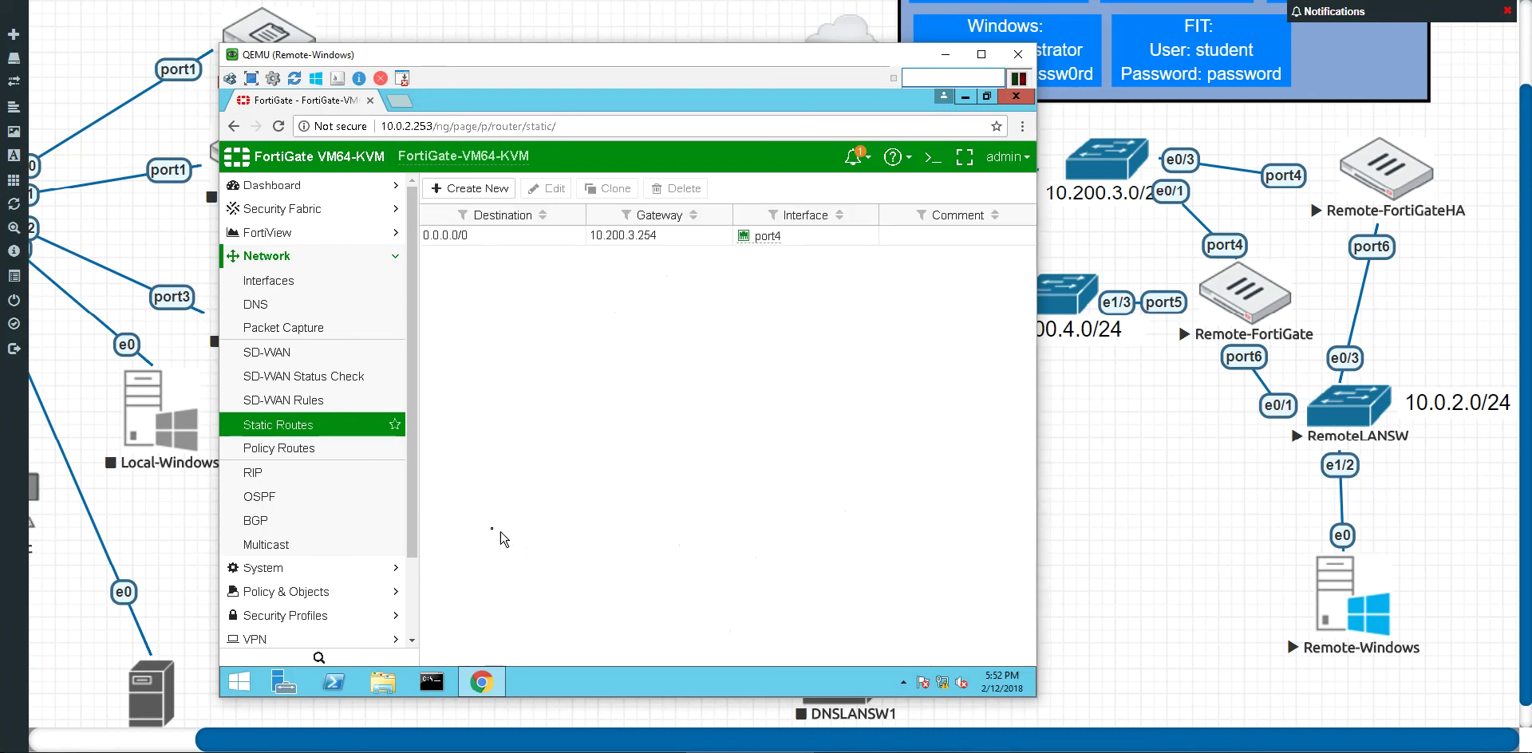
pyautogui.scroll(-1, 416, 519)
pyautogui.scroll(1, 416, 519)
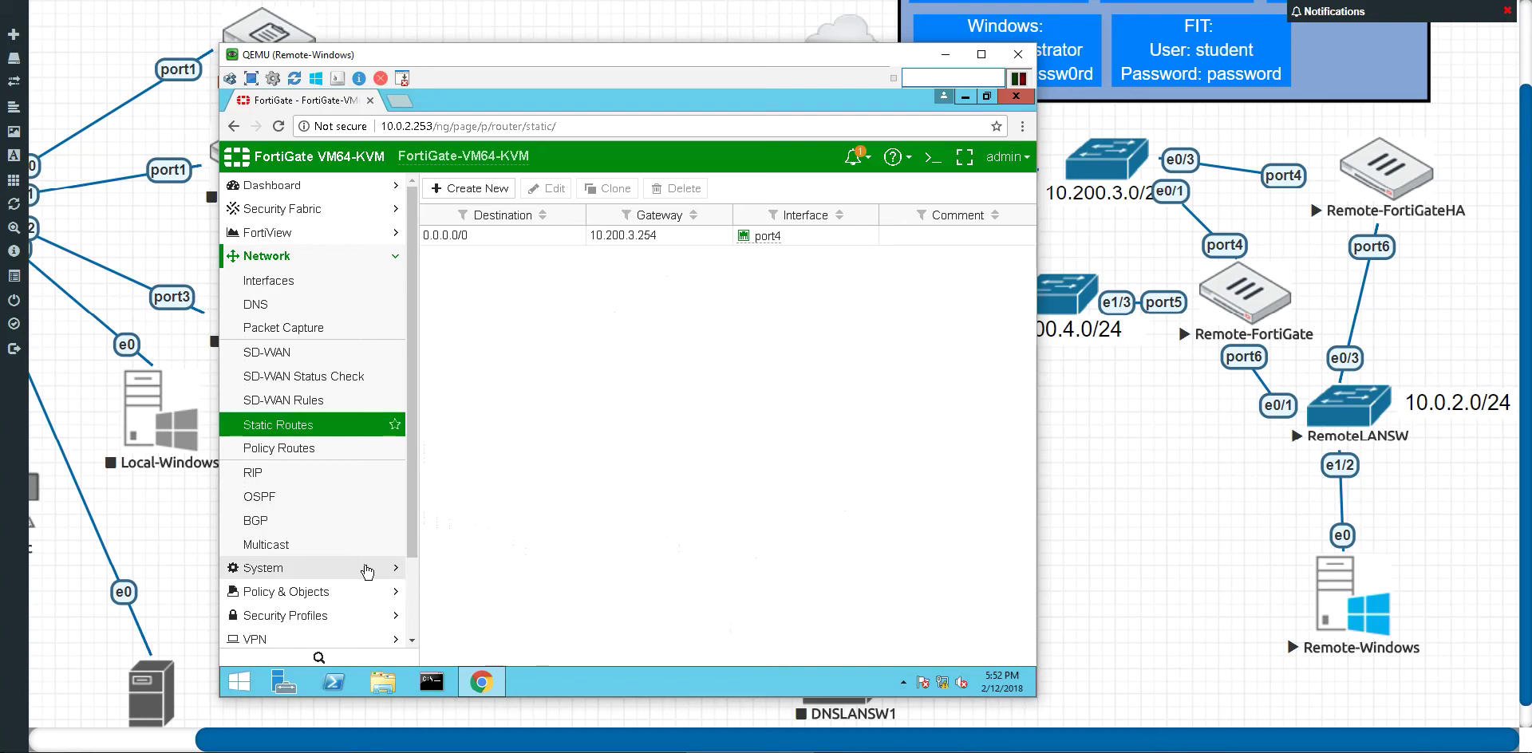
# Step: Check the IPv4 Policy list, which holds only Implicit Deny, then go back to Dashboard > Main
pyautogui.click(357, 592)
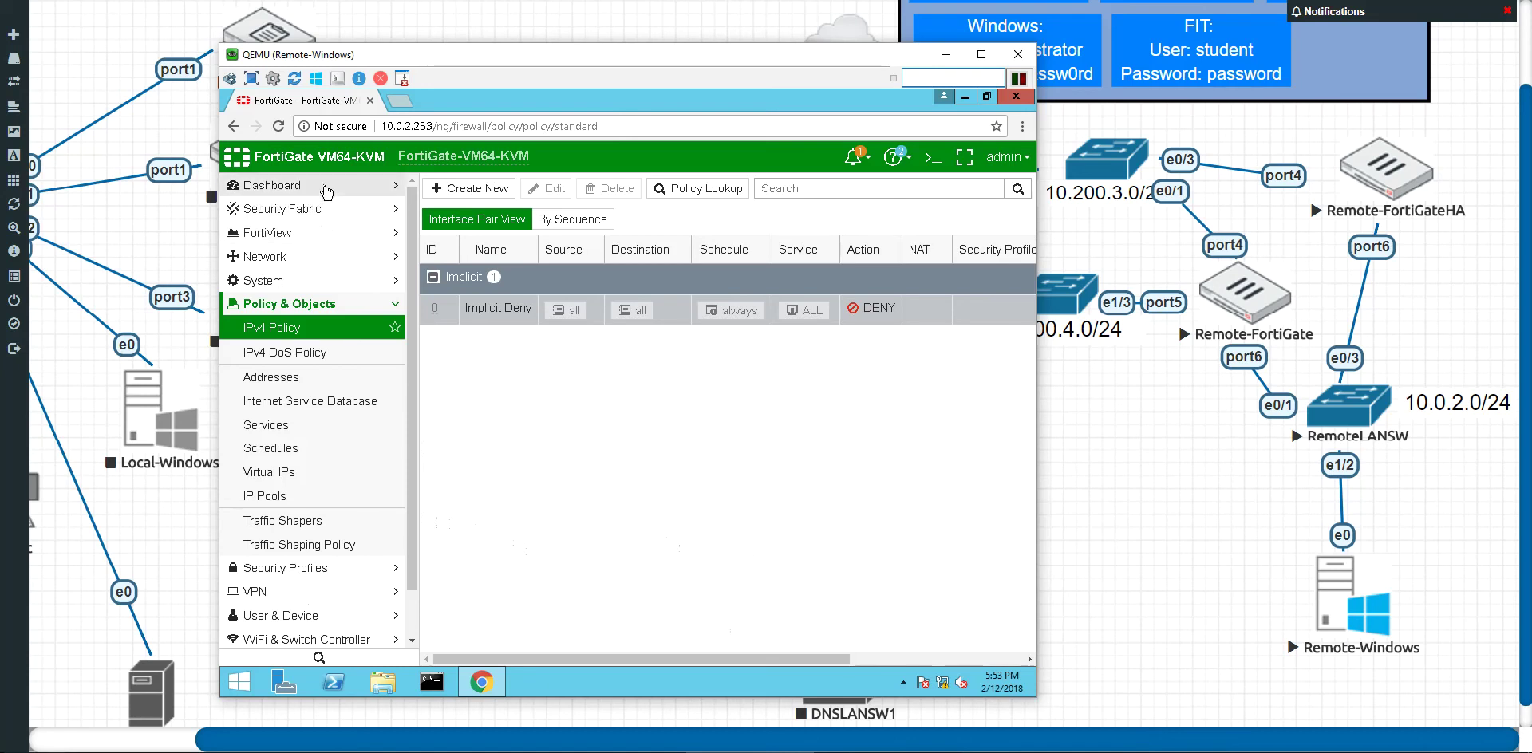
pyautogui.click(327, 188)
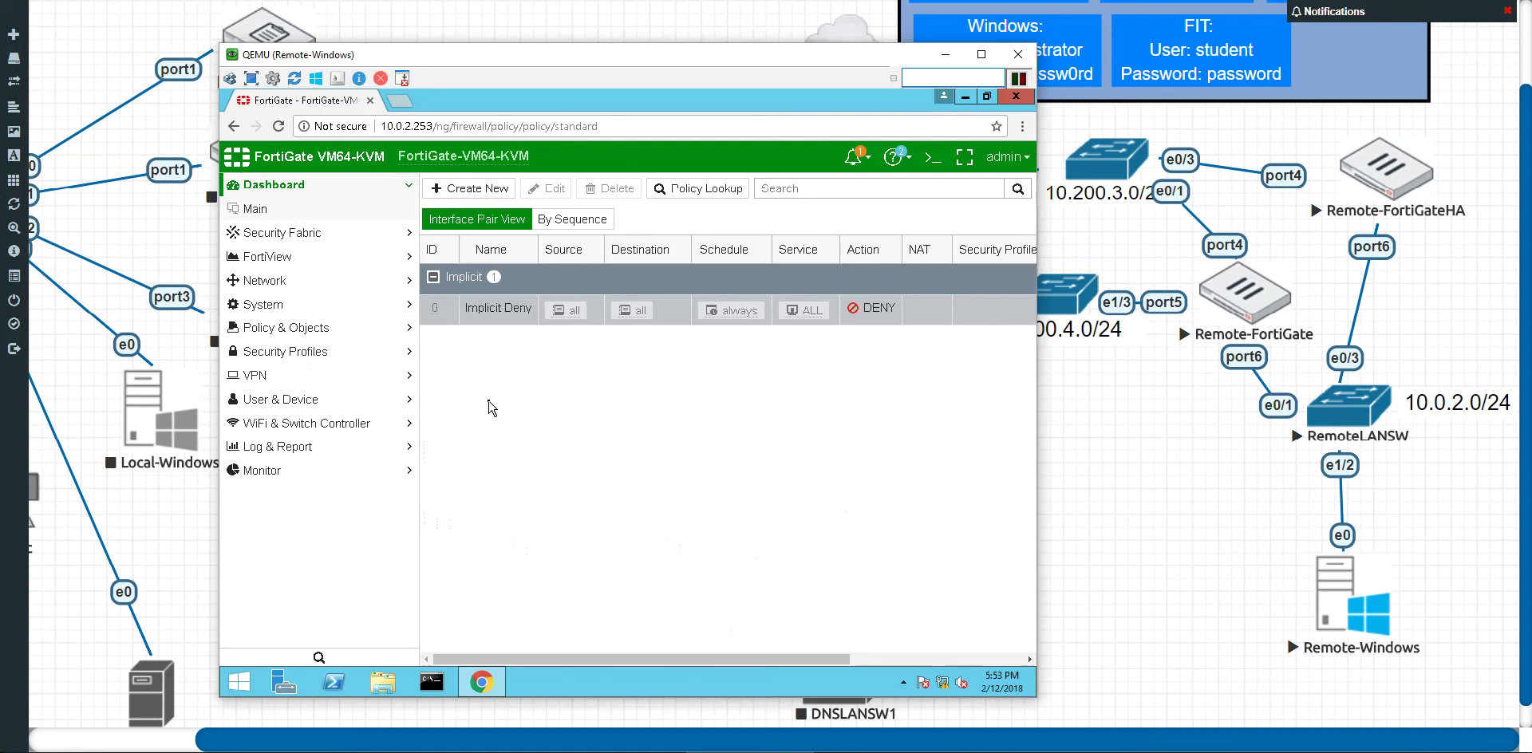
pyautogui.click(295, 210)
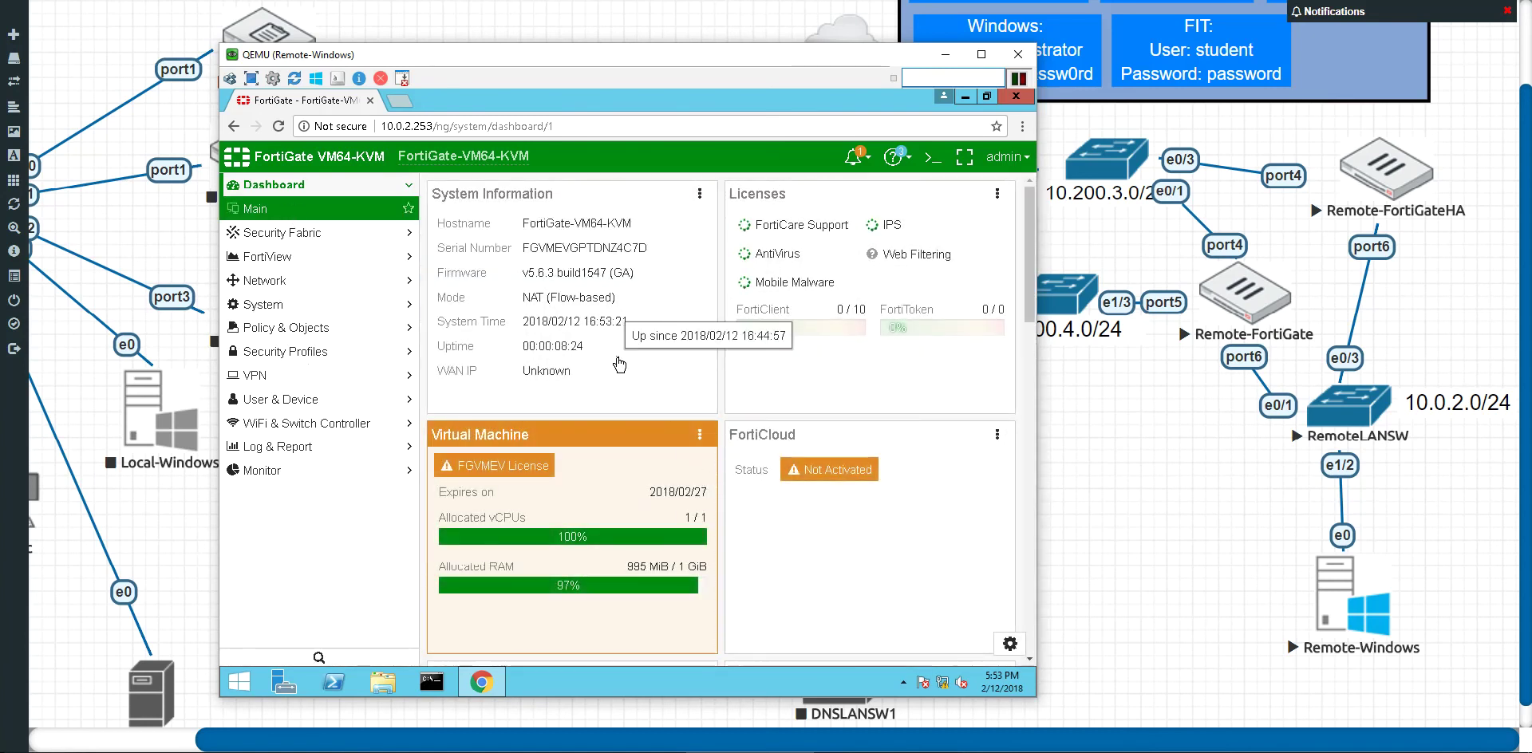
# Step: Glance at the admin menu and Licenses widget options, then expand the System section
pyautogui.scroll(-2, 619, 364)
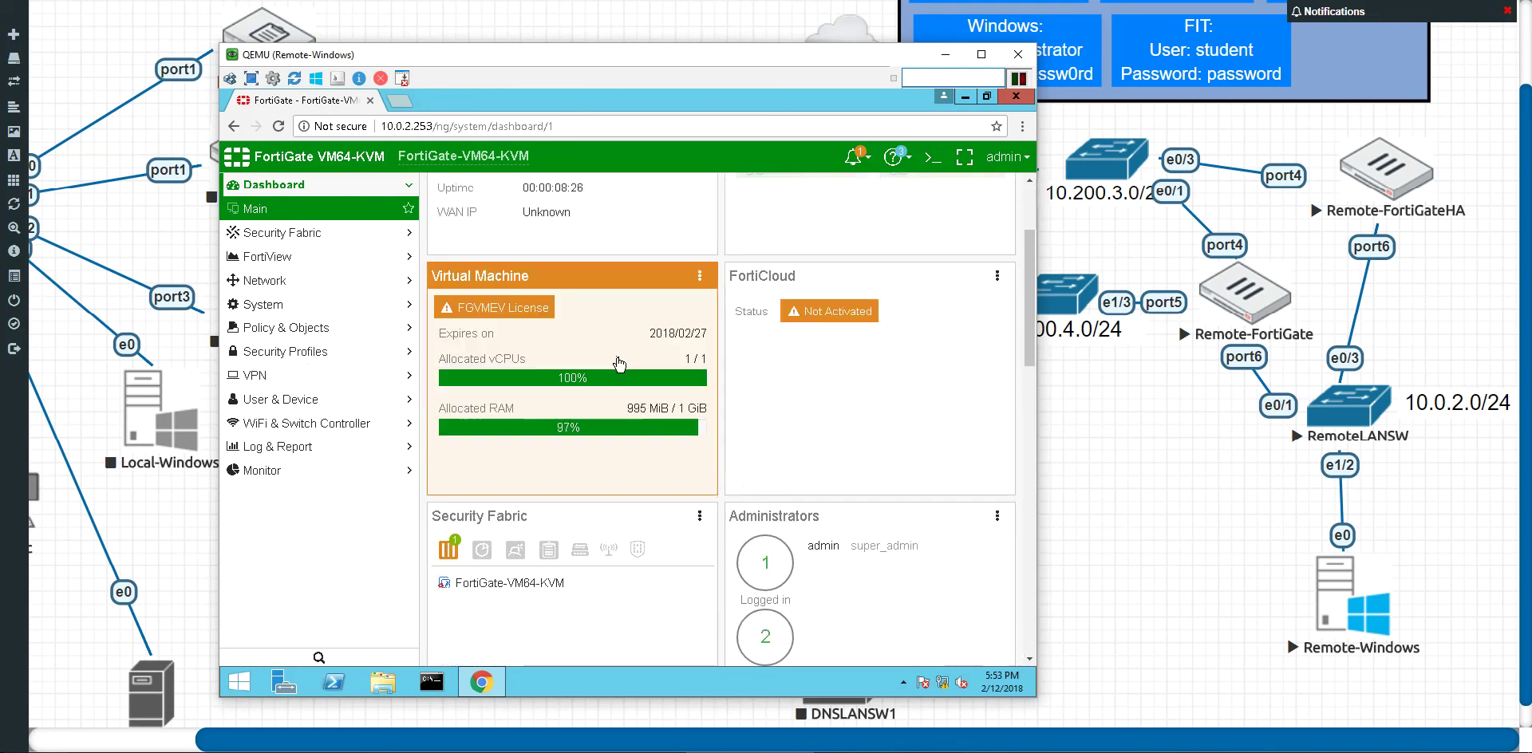
pyautogui.scroll(-4, 619, 364)
pyautogui.scroll(6, 618, 359)
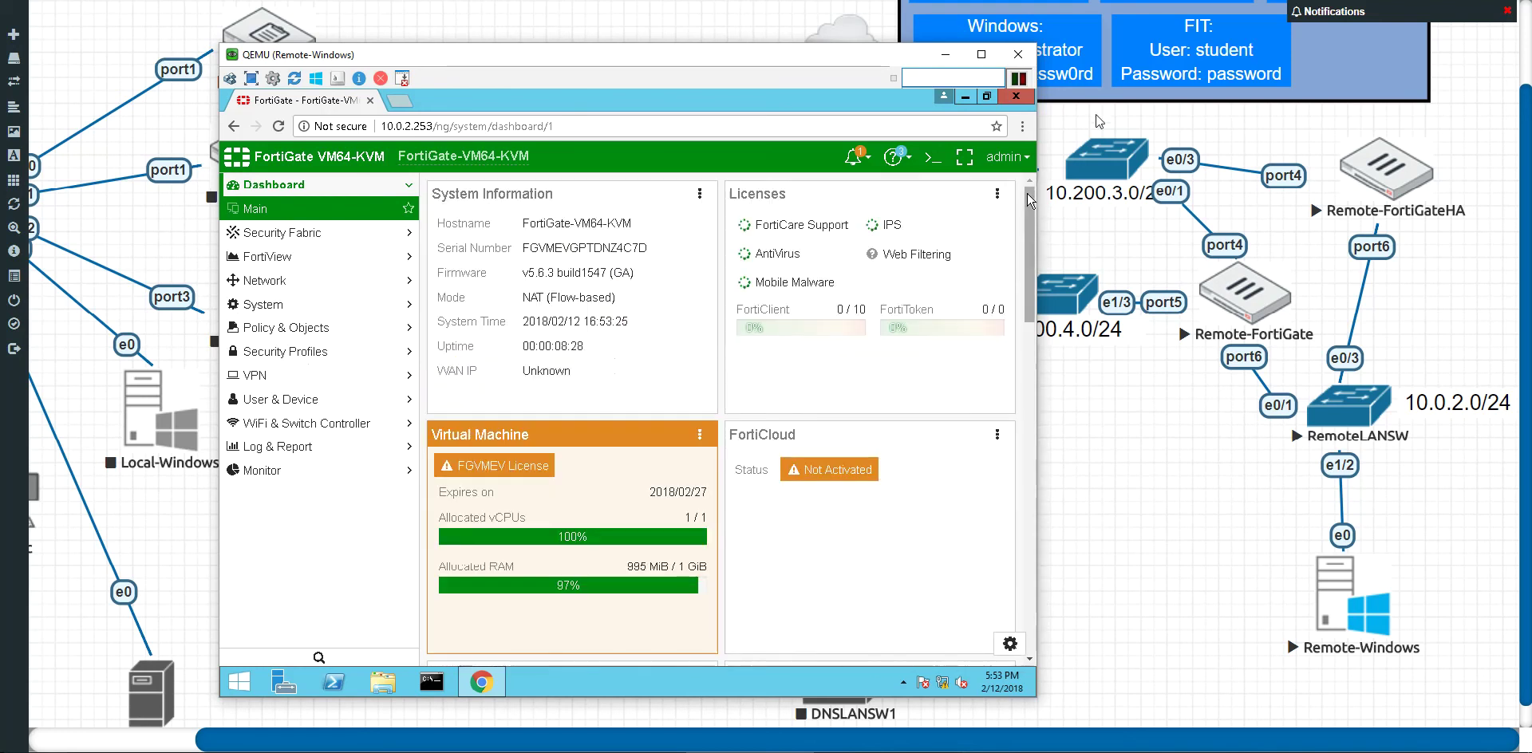
pyautogui.click(1009, 159)
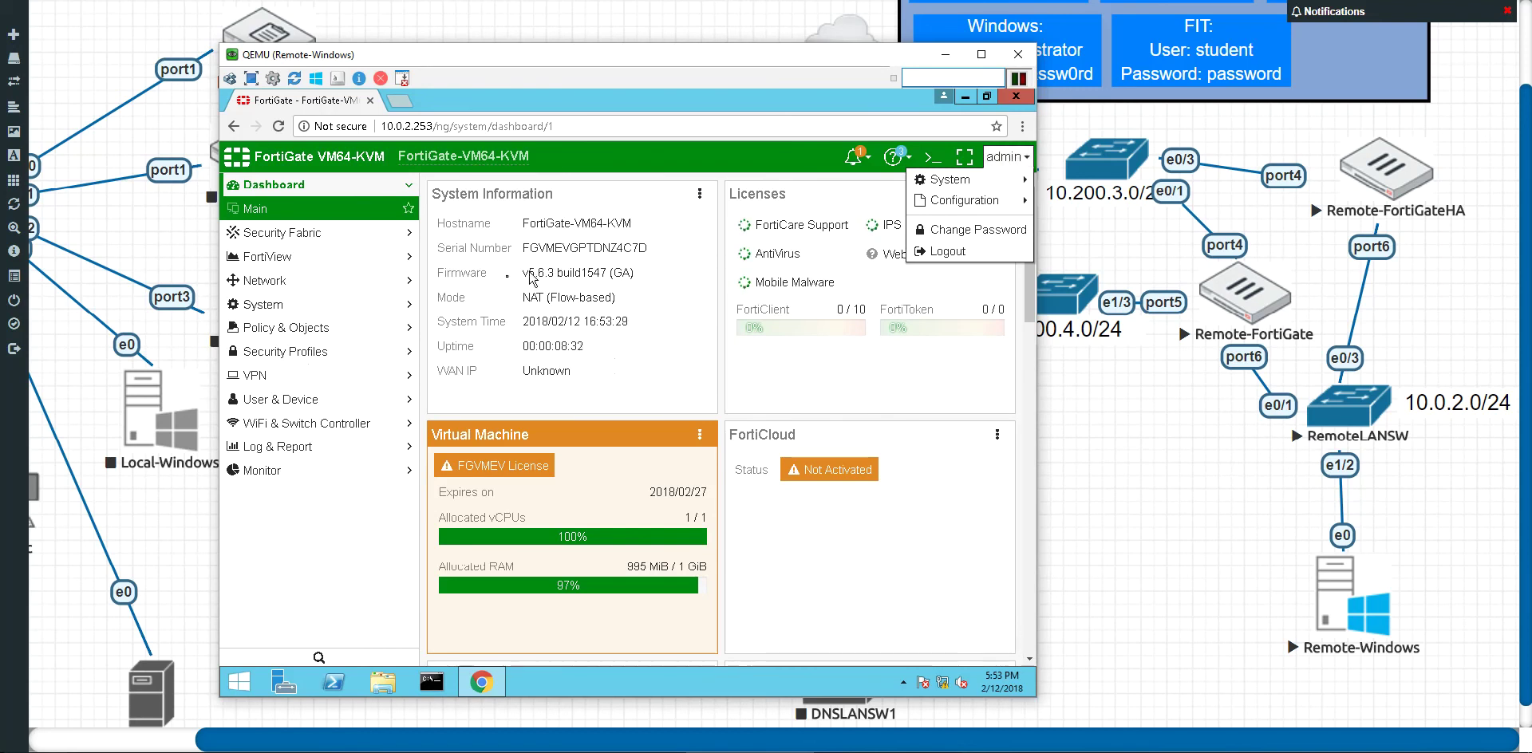
pyautogui.click(624, 341)
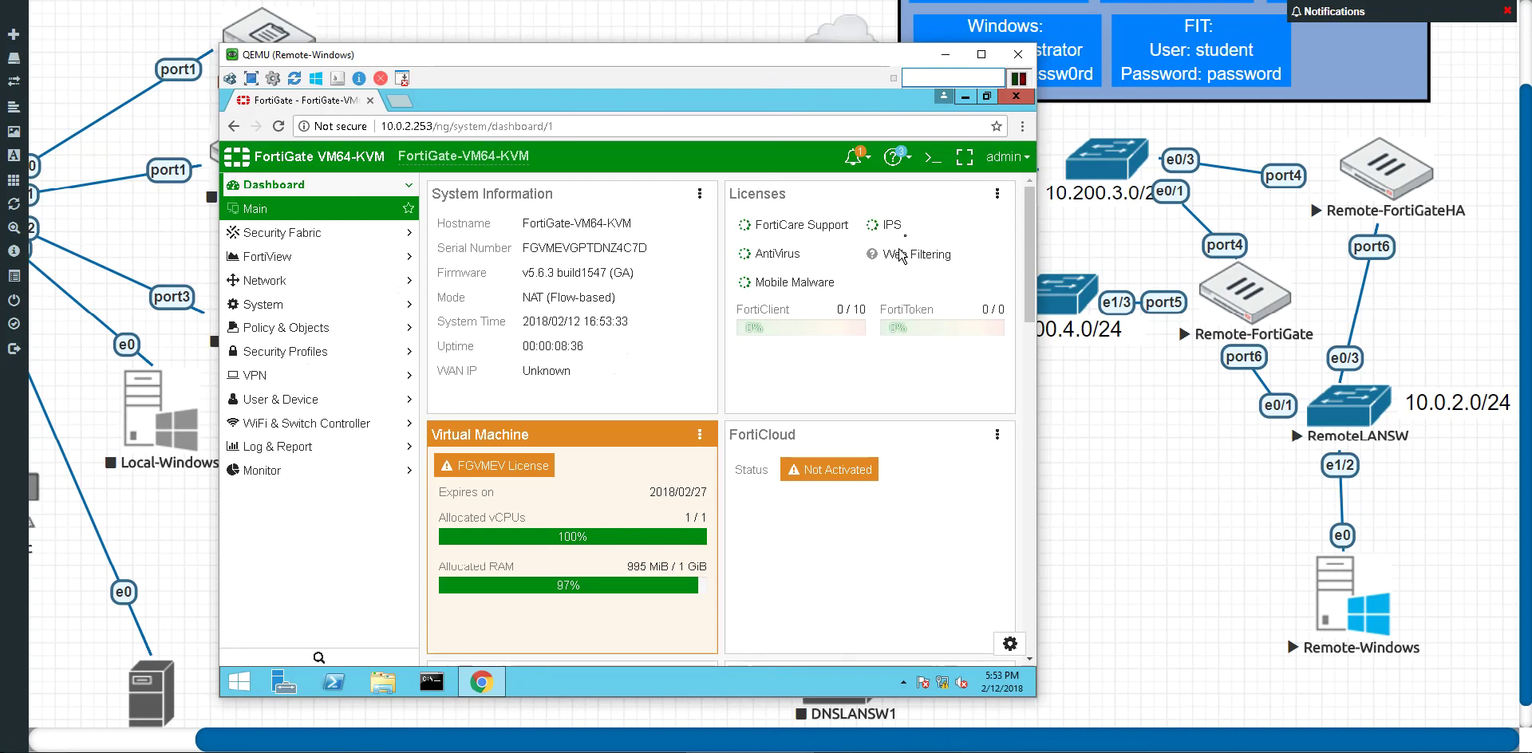
pyautogui.click(997, 194)
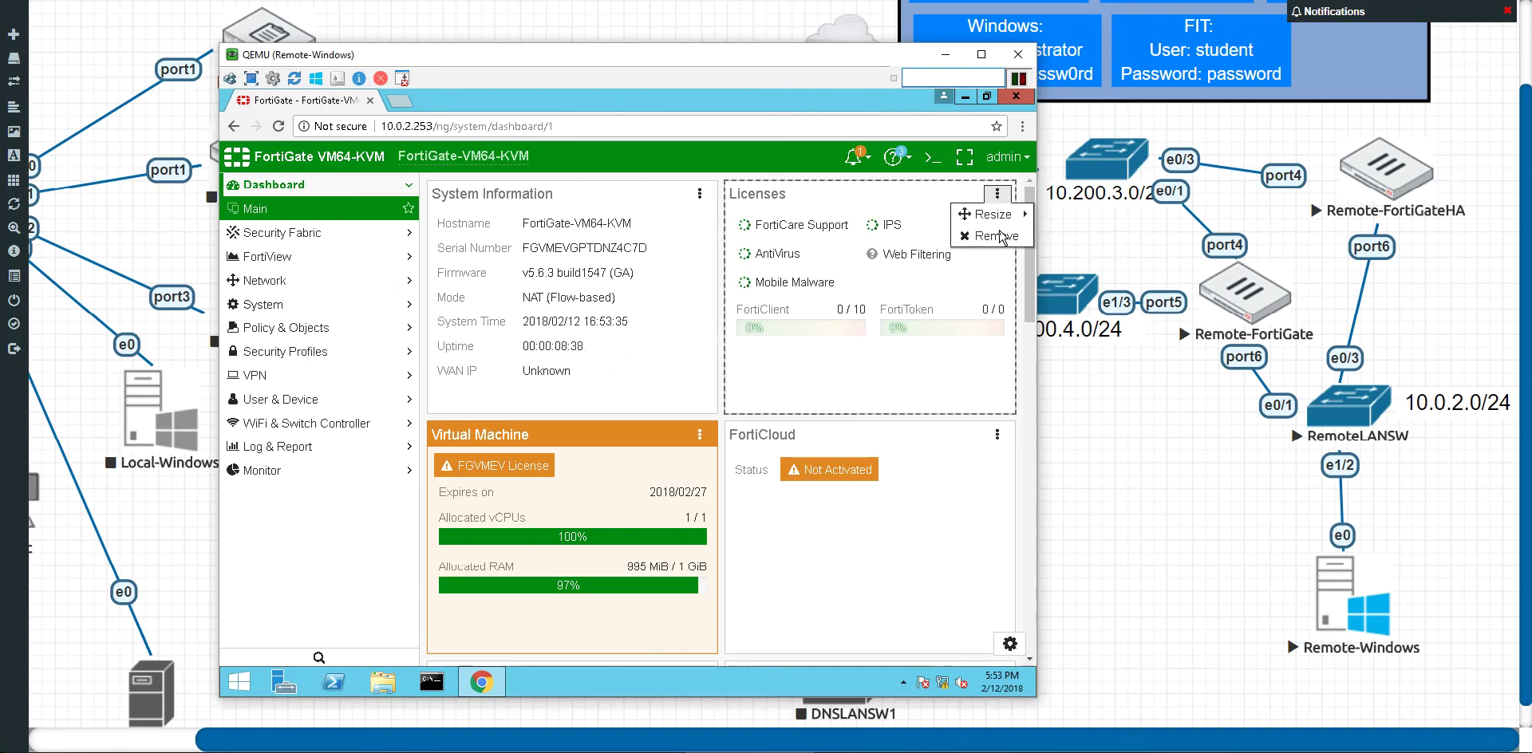
pyautogui.moveTo(996, 223)
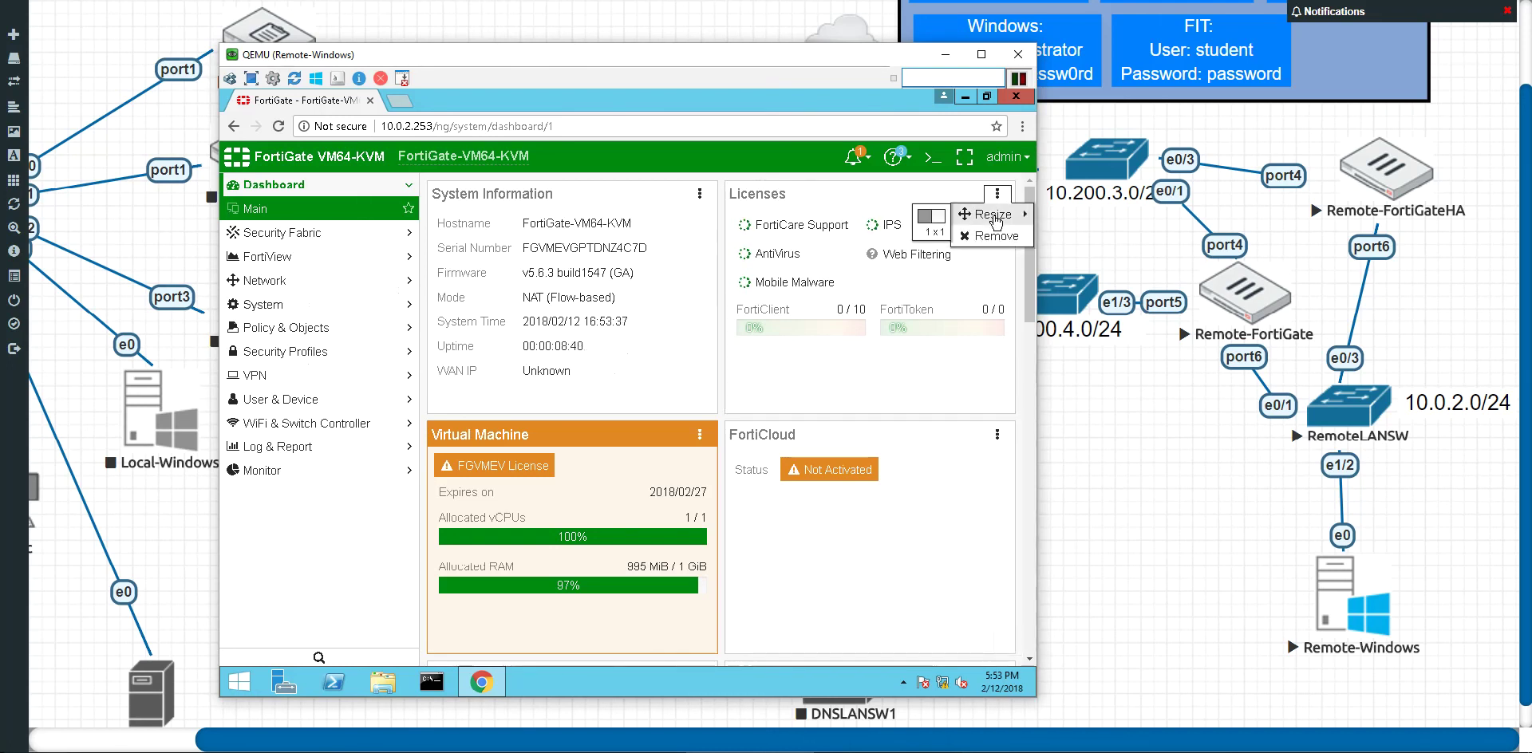
pyautogui.click(323, 304)
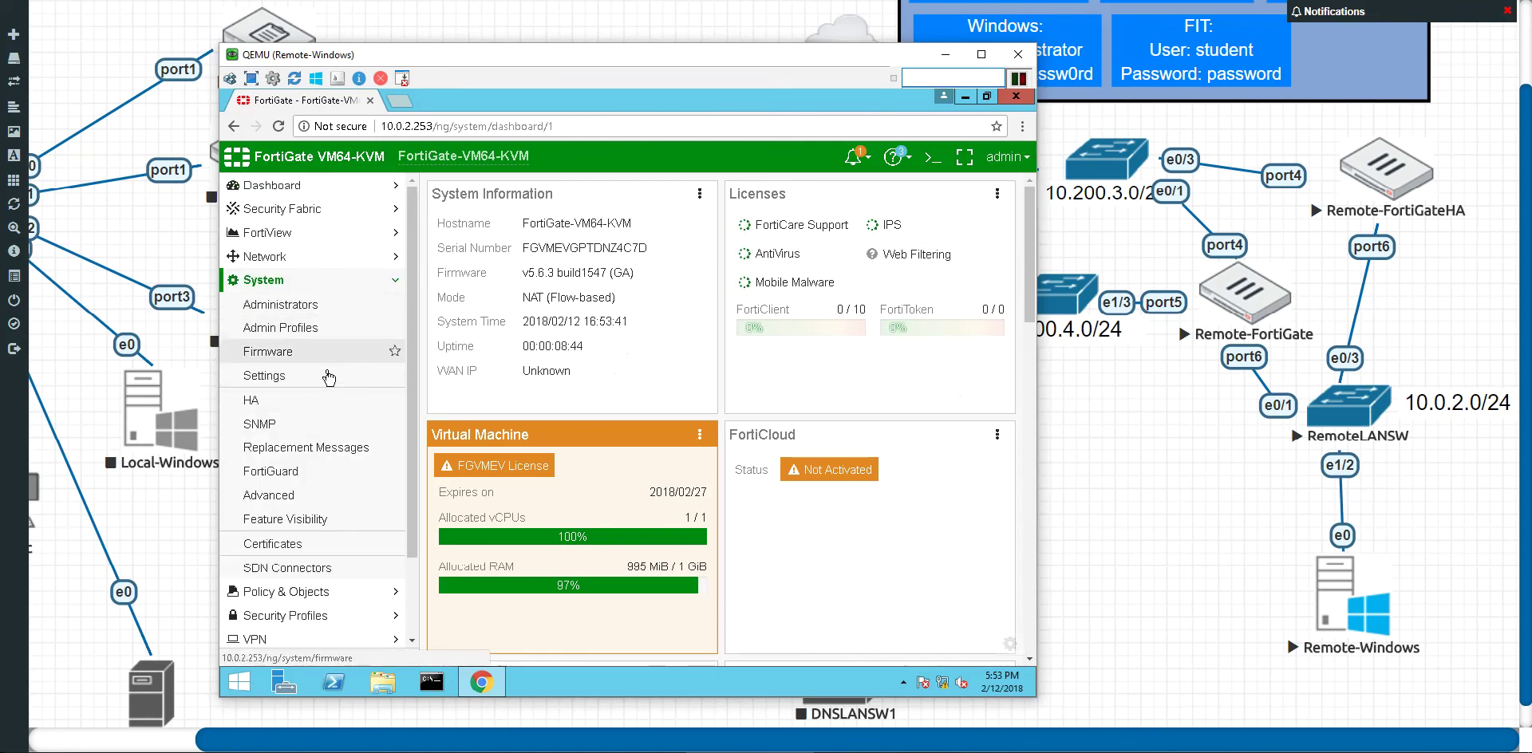
# Step: Go to System > FortiGuard and open the FortiGate VM License upload
pyautogui.click(331, 475)
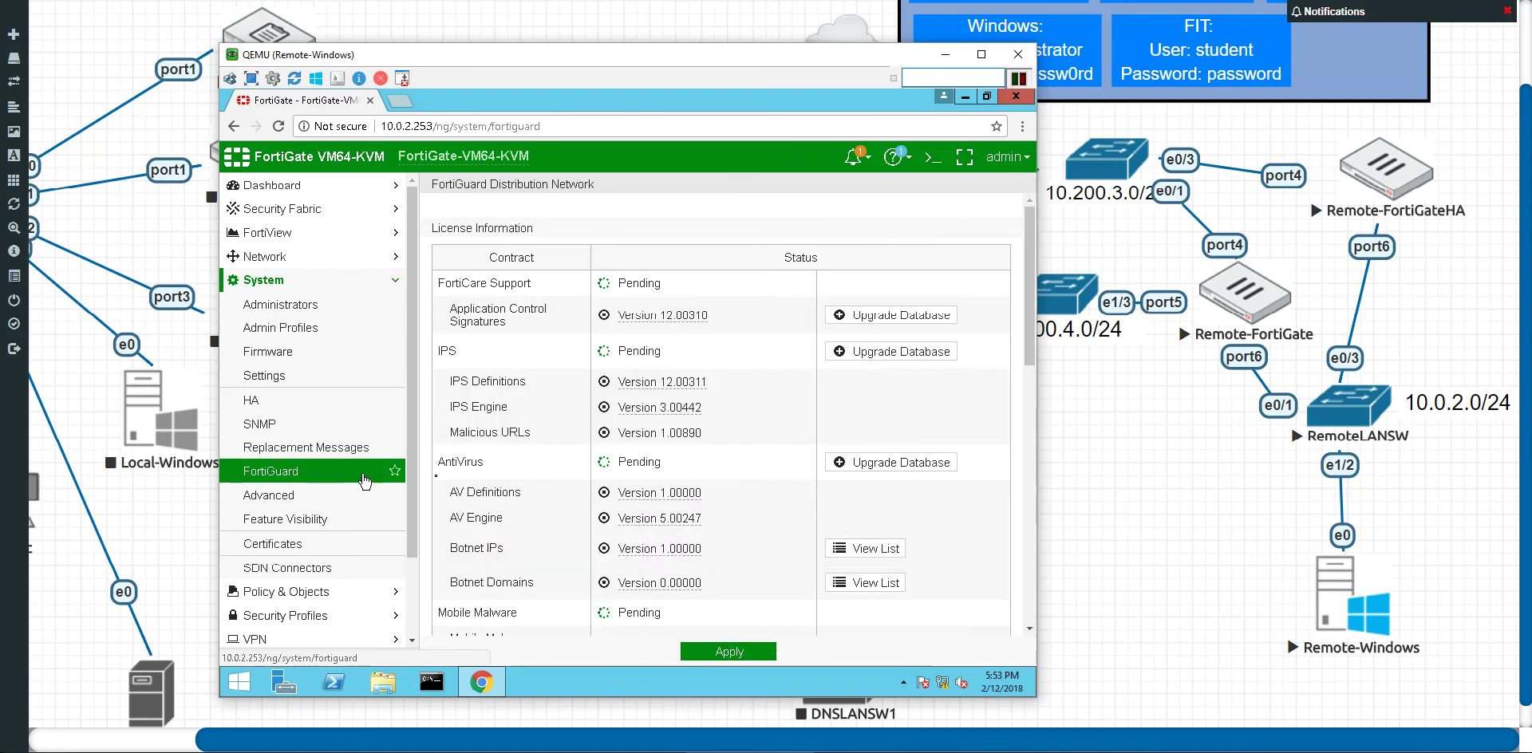
pyautogui.scroll(-3, 643, 459)
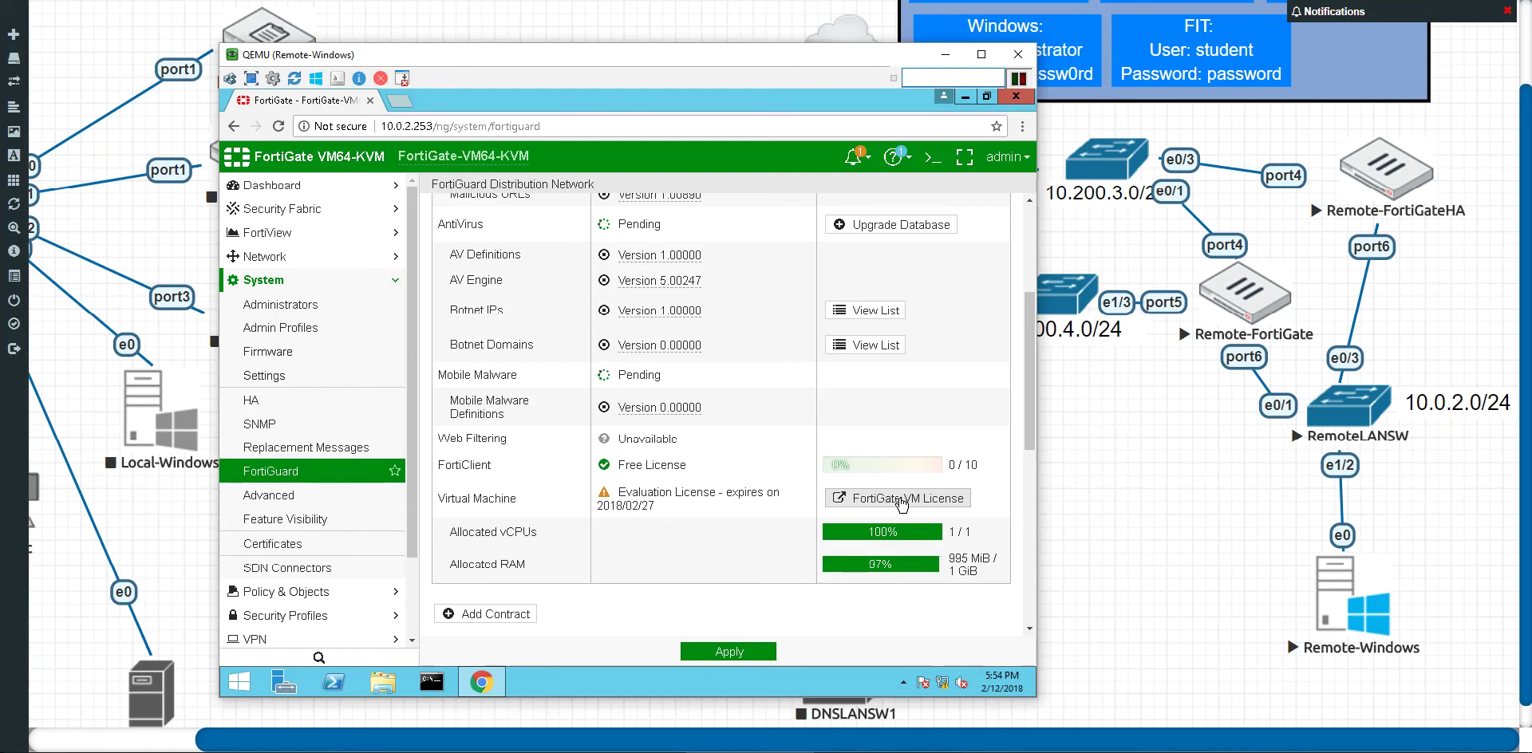
pyautogui.click(902, 501)
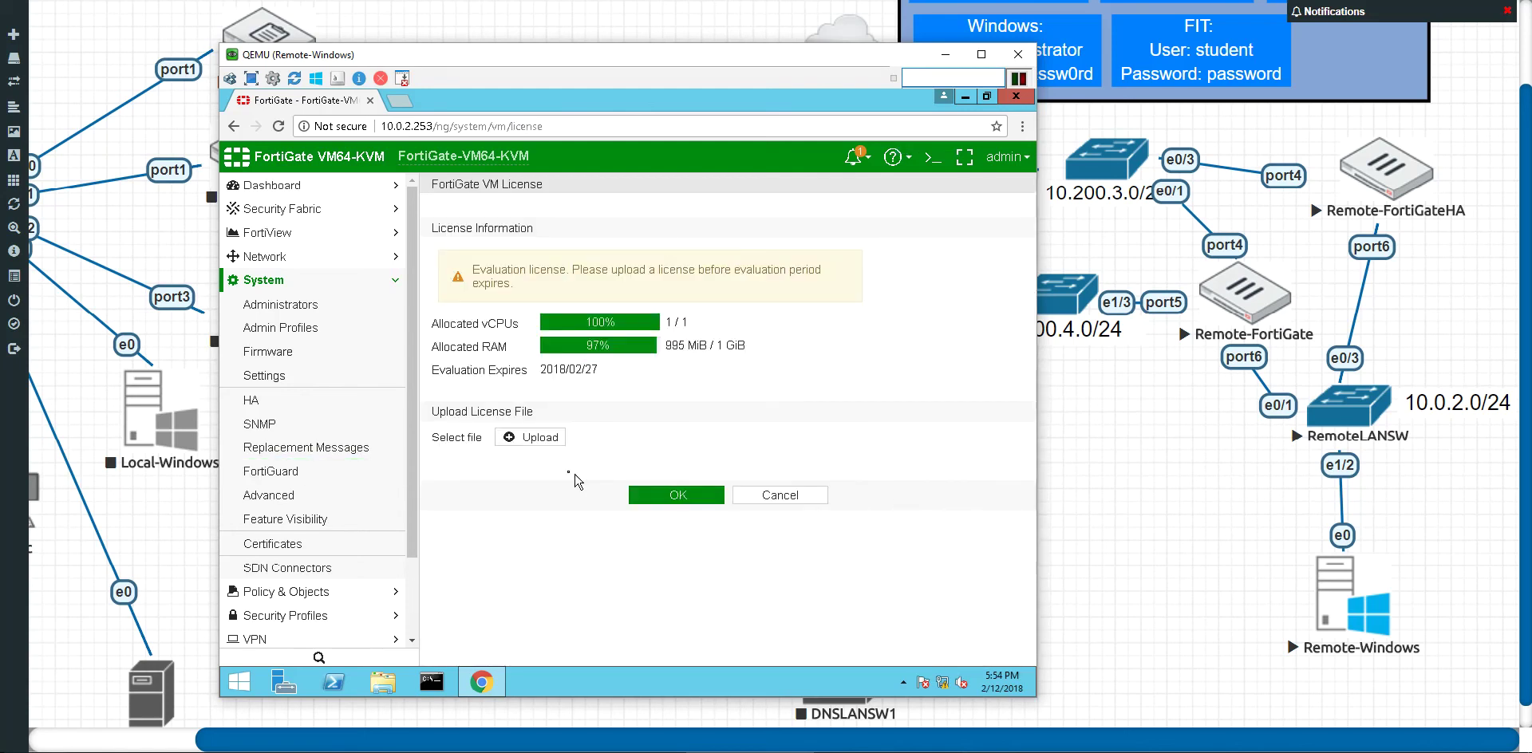
# Step: Upload FGVM000000120926.lic from the \\192.168.160.1 share and apply it
pyautogui.click(530, 437)
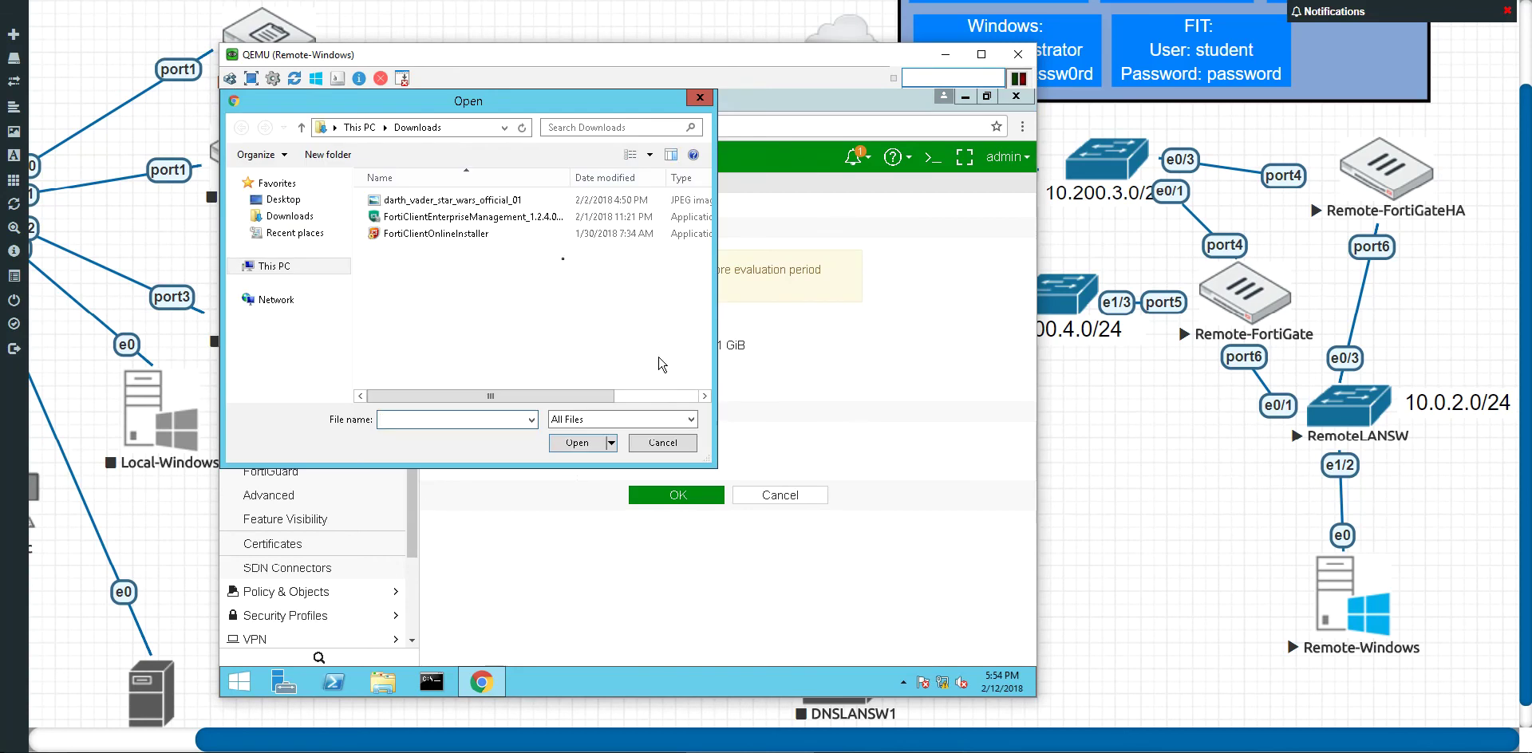
pyautogui.click(325, 216)
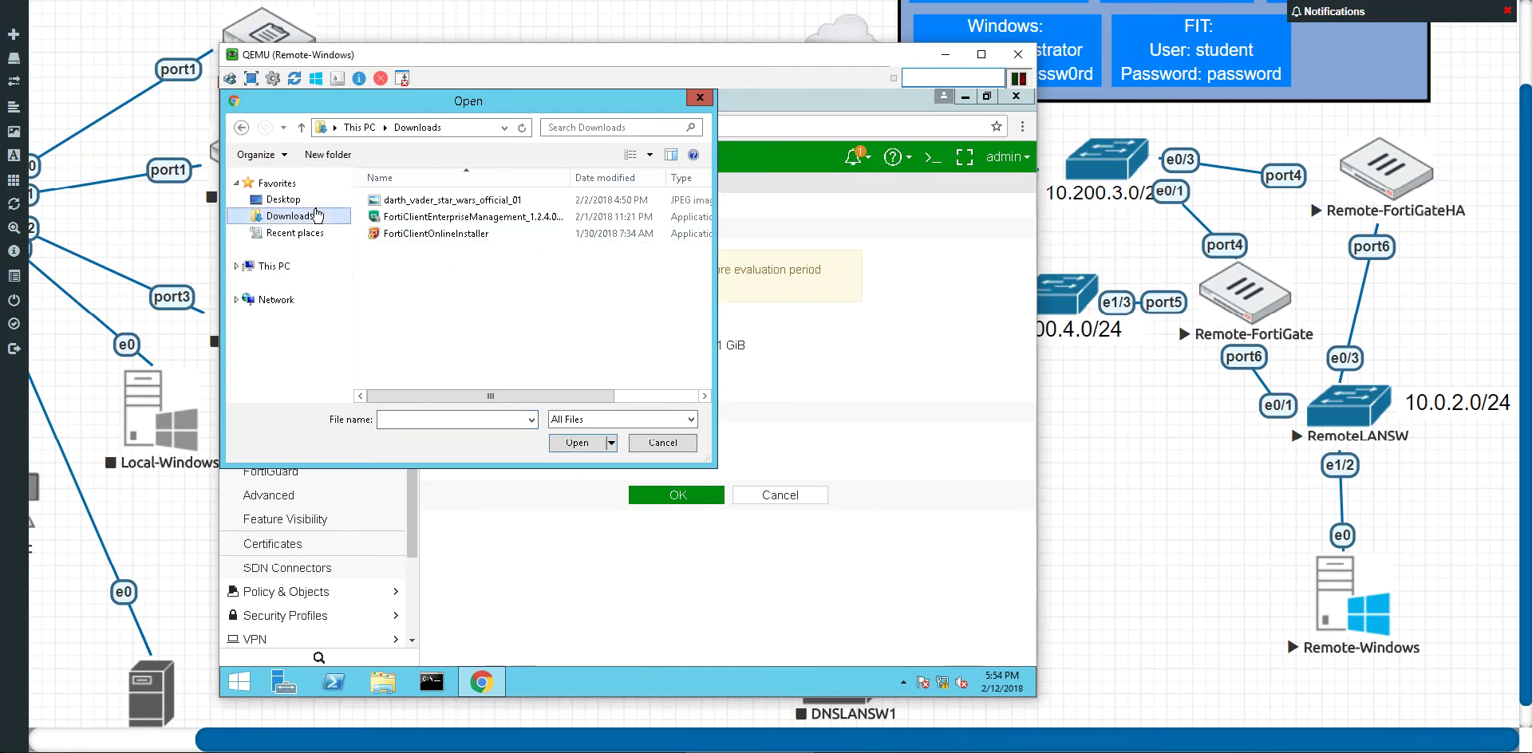
pyautogui.click(283, 200)
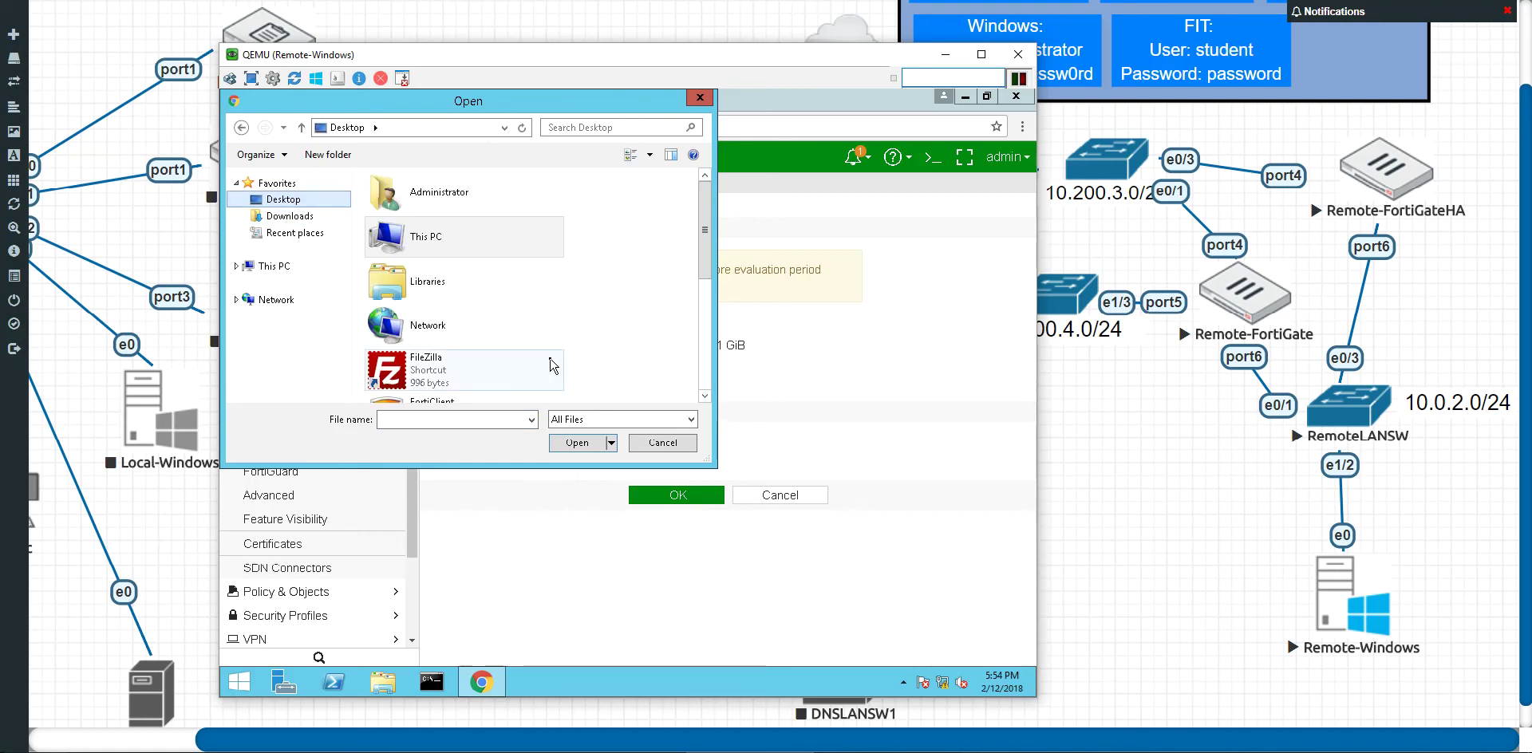
pyautogui.moveTo(705, 237)
pyautogui.mouseDown()
pyautogui.moveTo(697, 331)
pyautogui.moveTo(697, 243)
pyautogui.mouseUp()
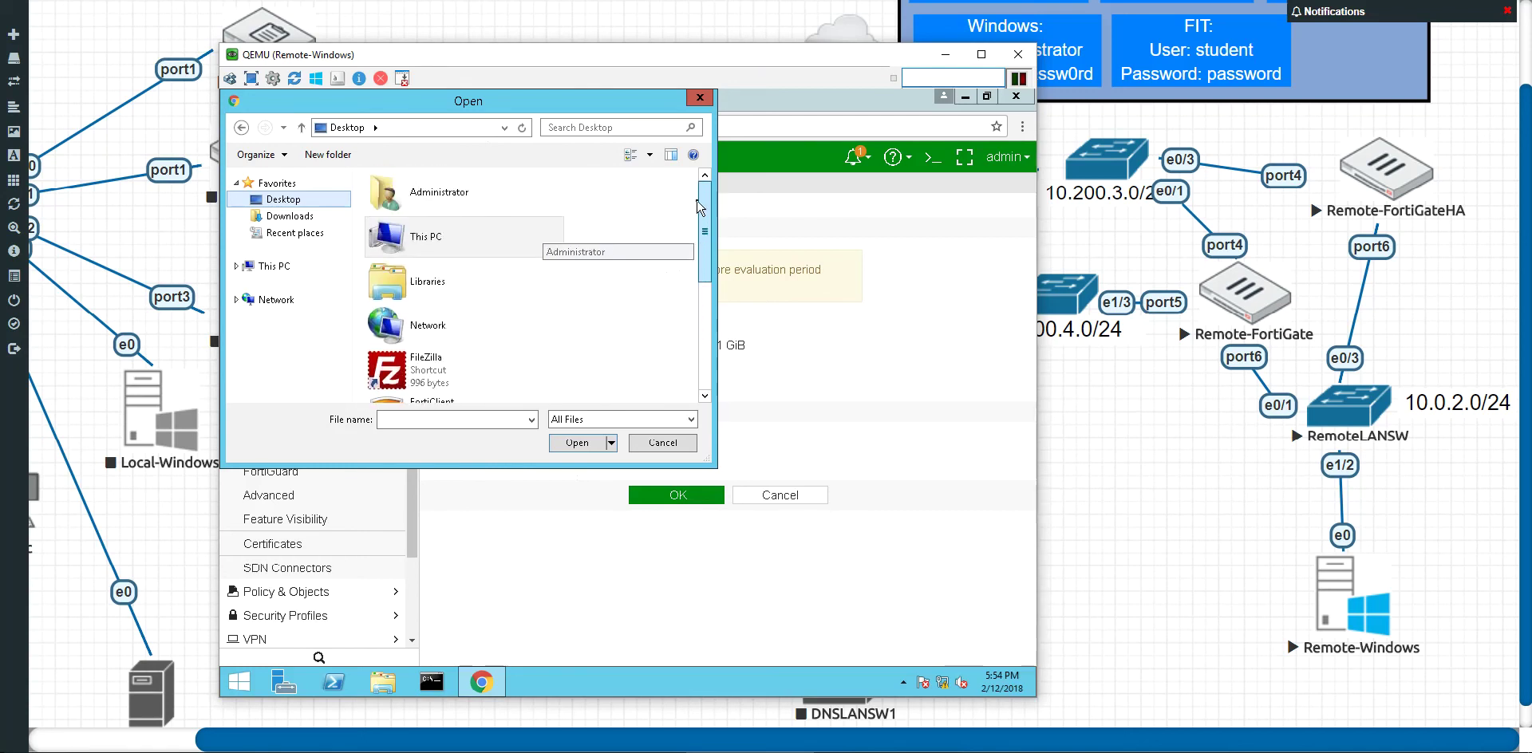
pyautogui.click(504, 130)
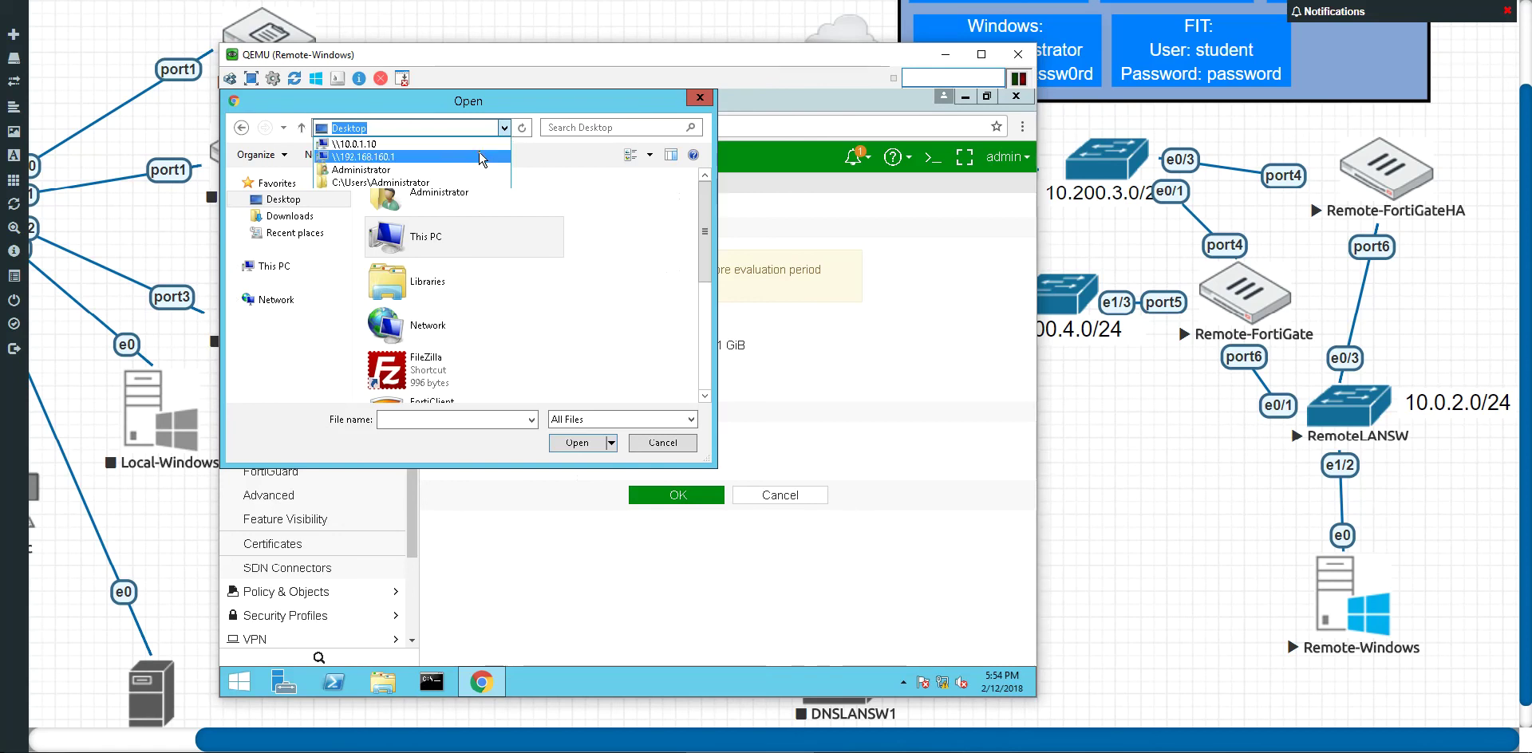
pyautogui.click(479, 156)
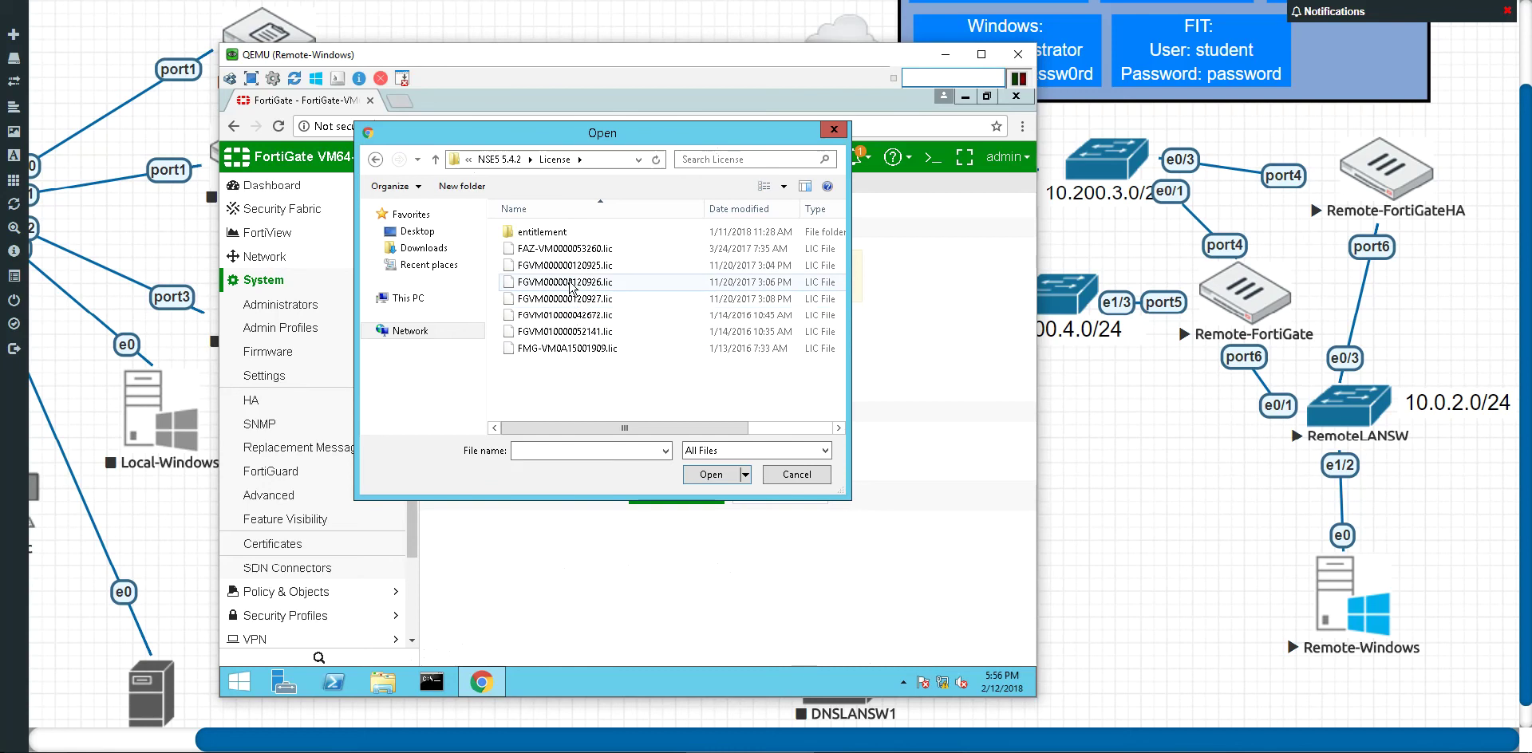
pyautogui.doubleClick(571, 283)
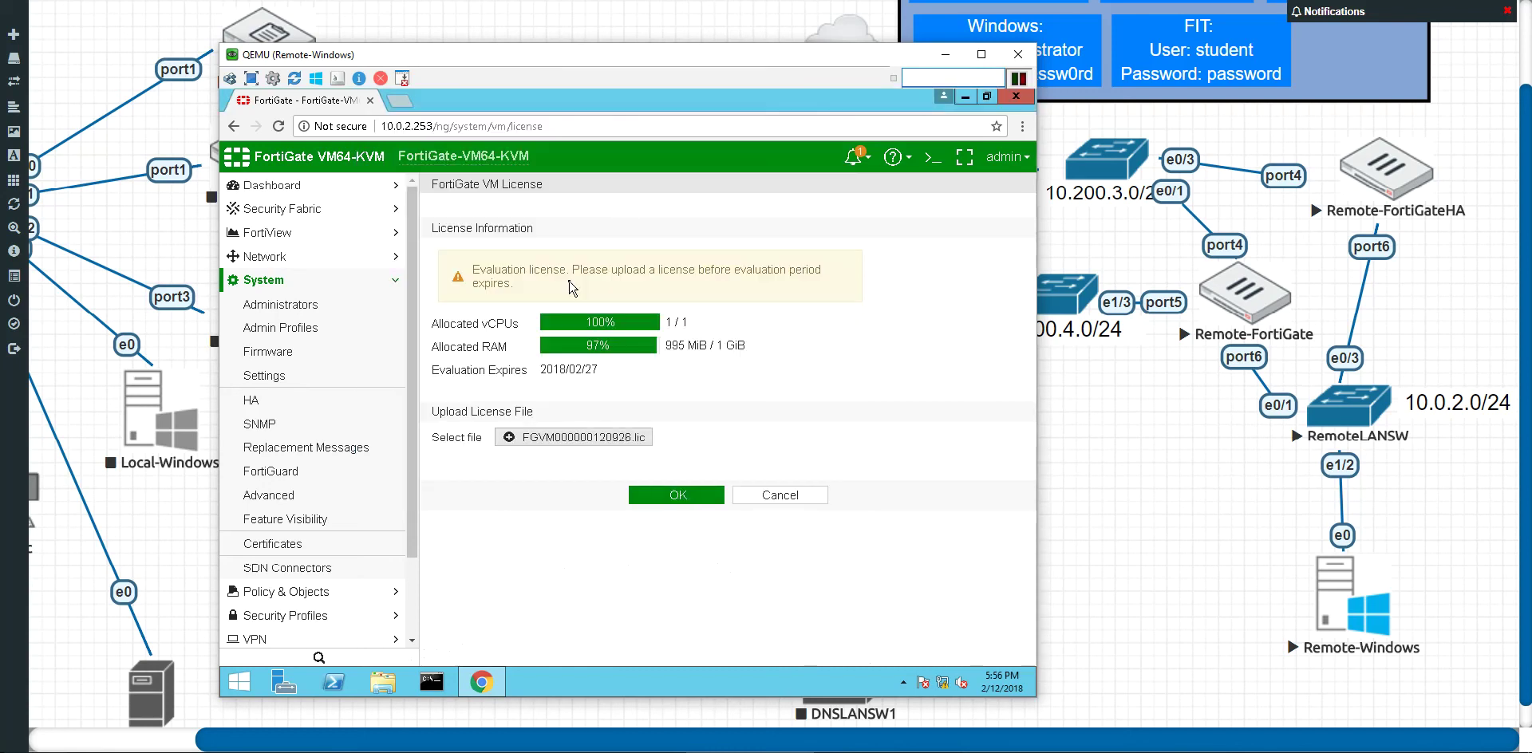
pyautogui.click(660, 495)
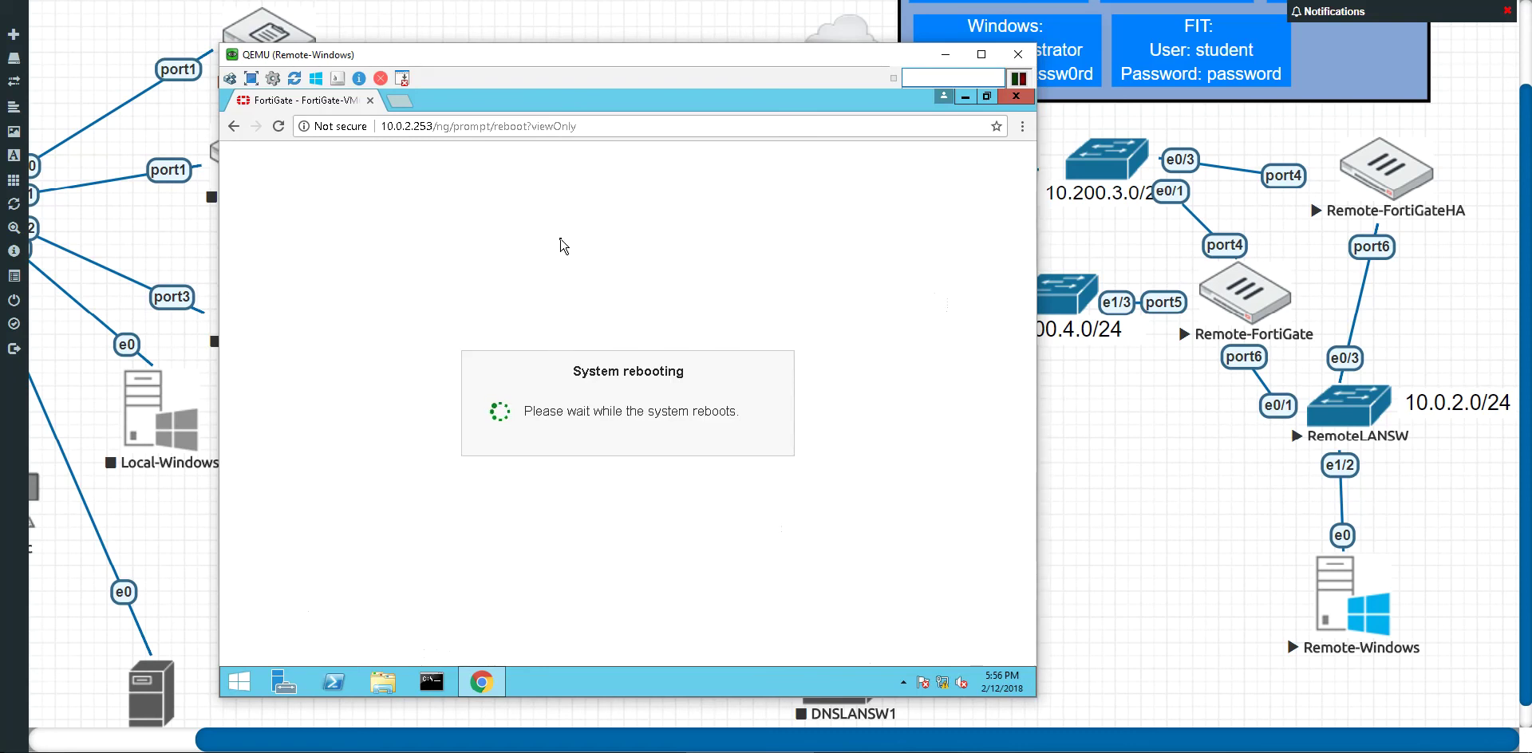
# Step: Move the QEMU Remote-Windows console window aside and close it
pyautogui.moveTo(539, 88); pyautogui.dragTo(596, 48)
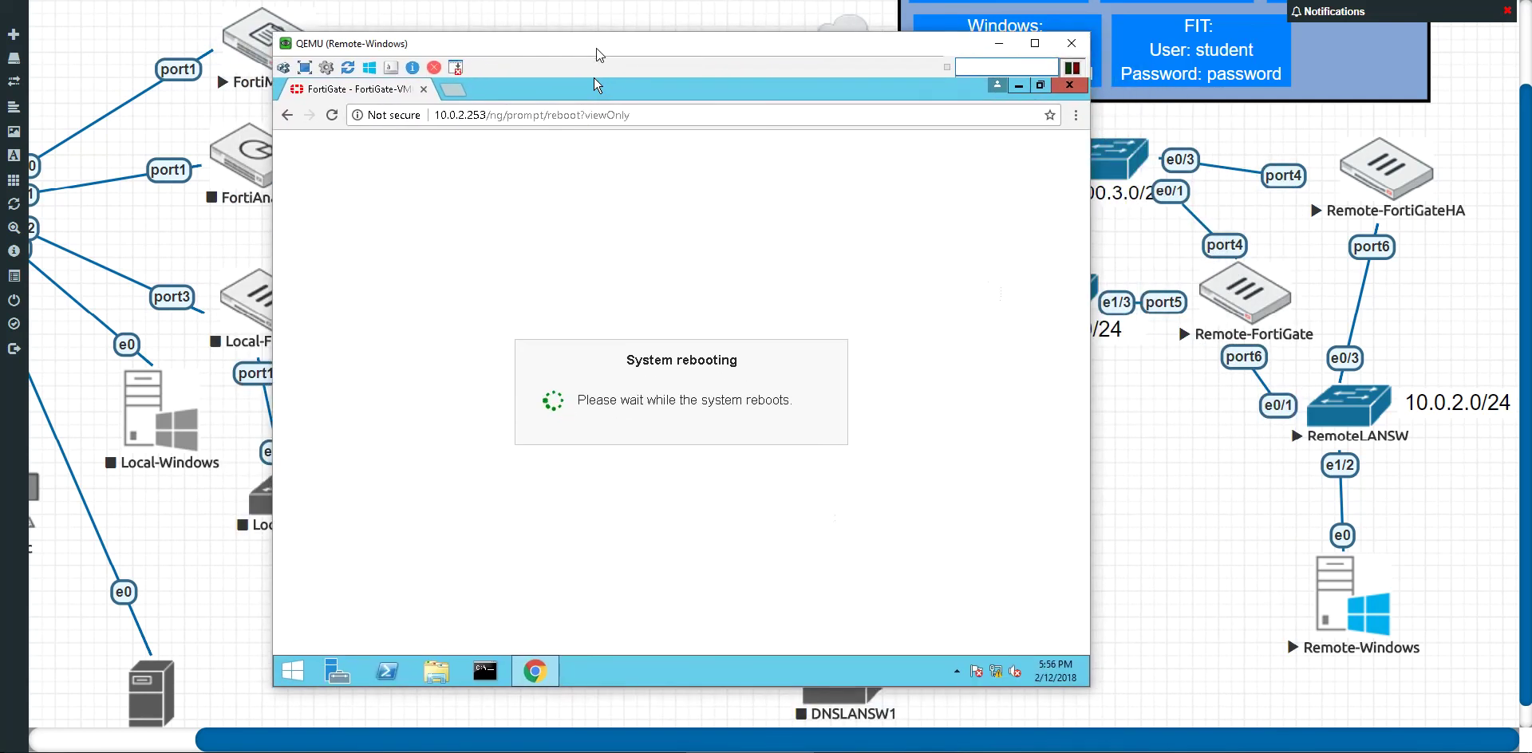
pyautogui.click(1071, 45)
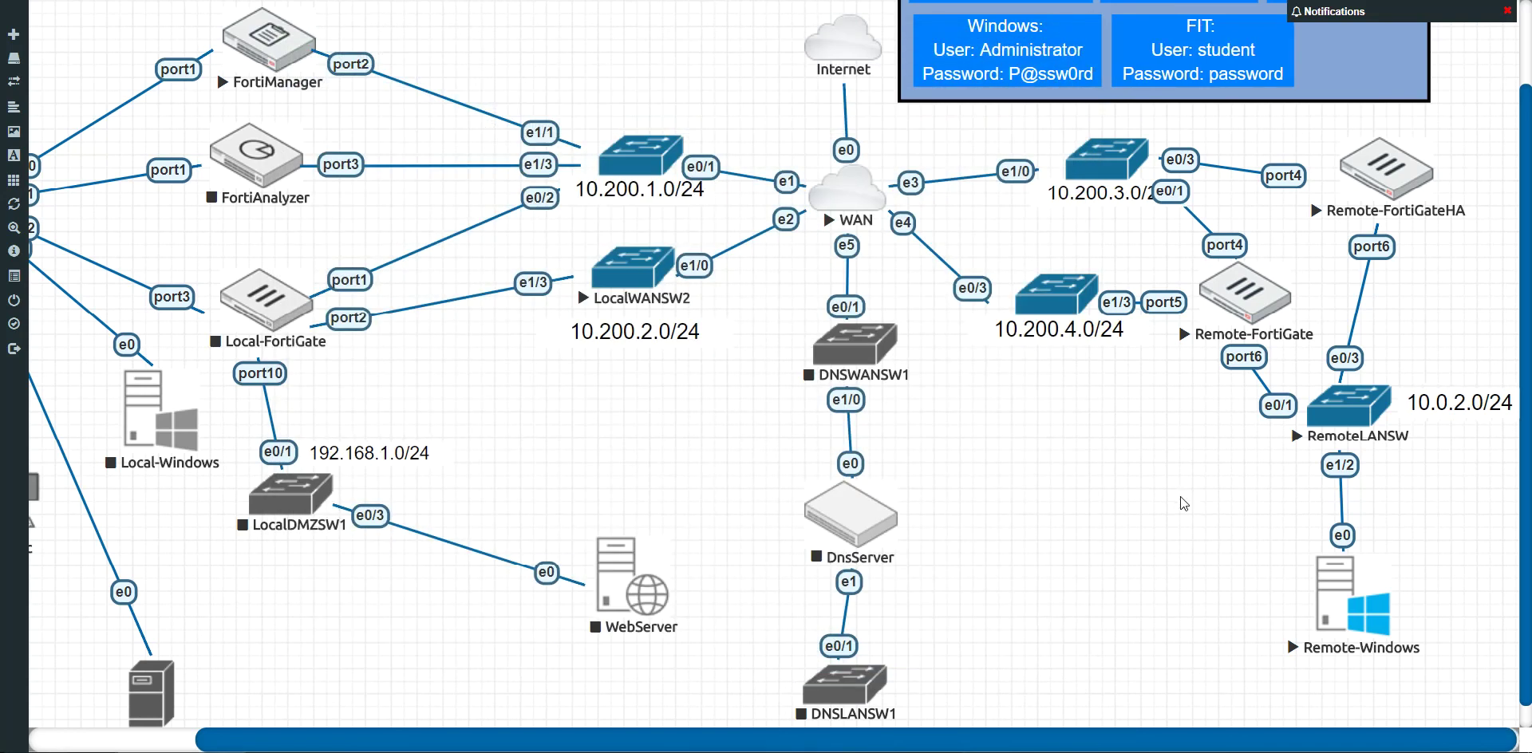
pyautogui.click(1402, 177)
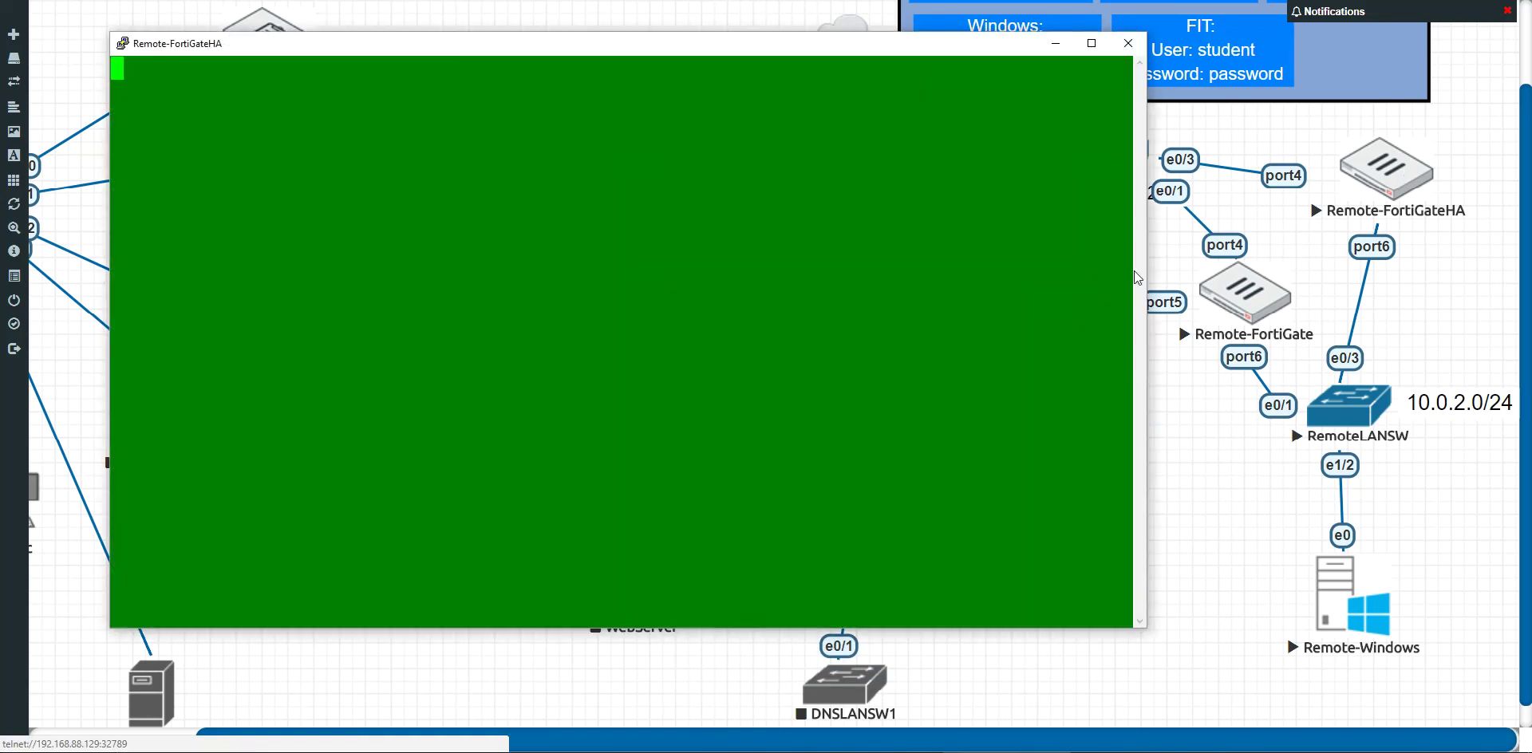
pyautogui.press('Return')
pyautogui.press('Return')
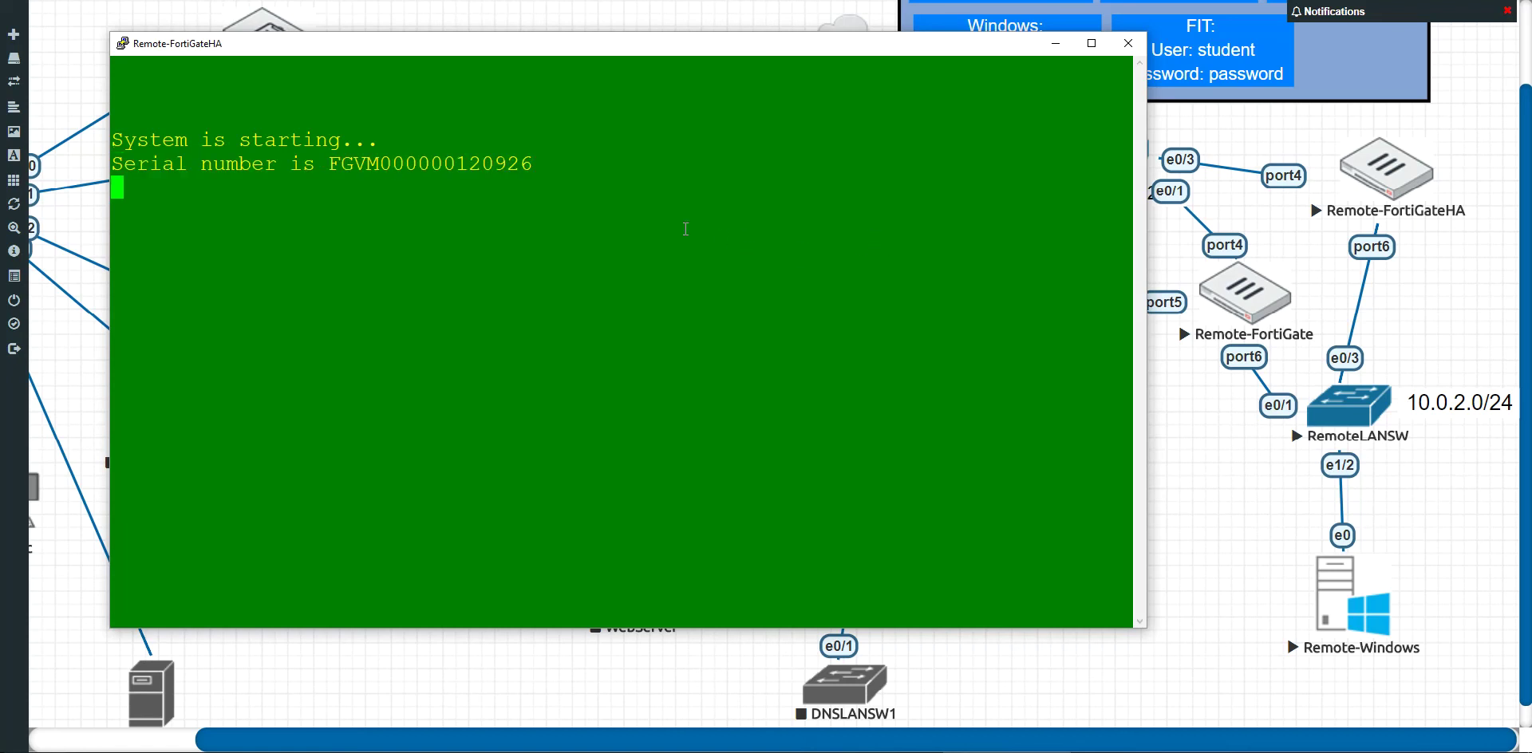
pyautogui.moveTo(334, 166); pyautogui.dragTo(534, 165)
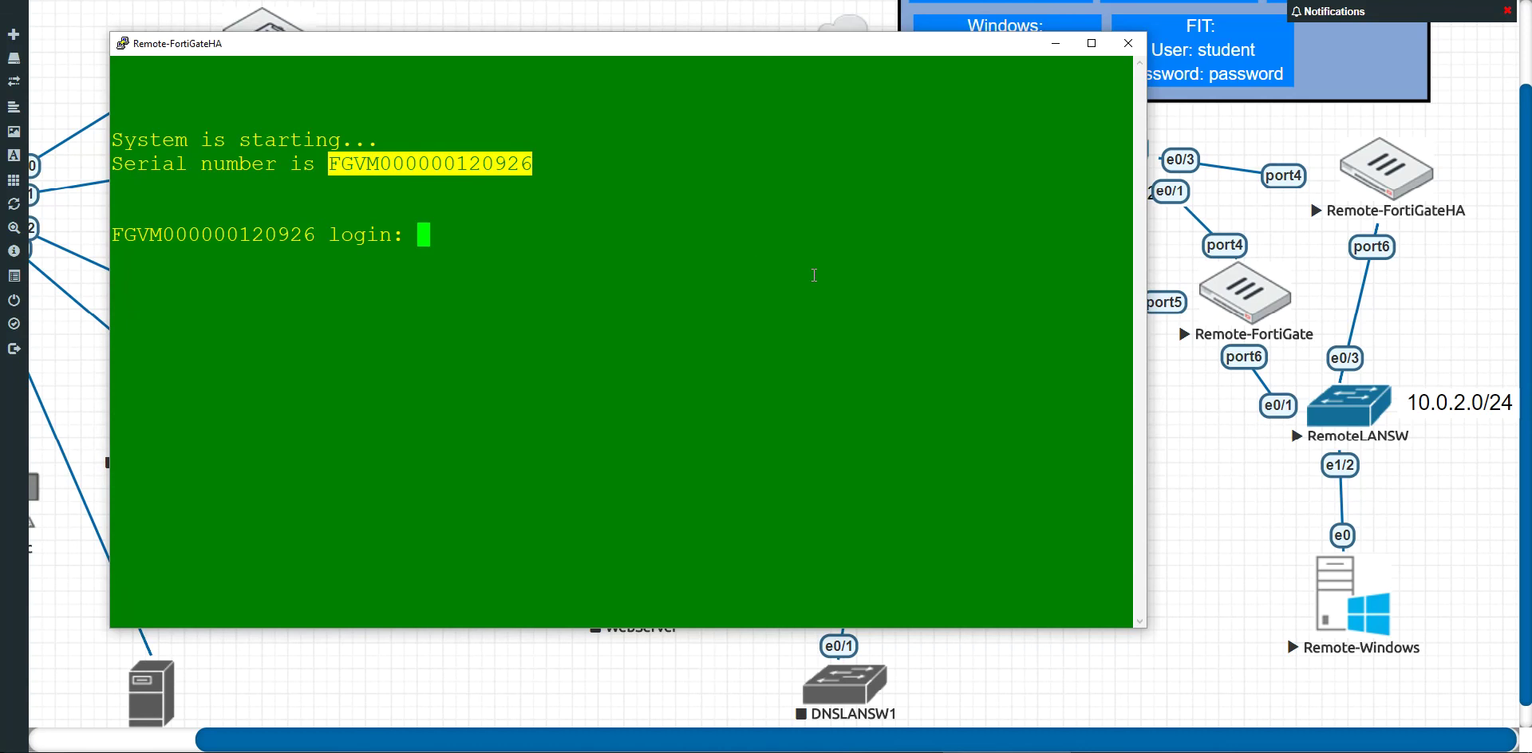
pyautogui.write('admin')
pyautogui.press('Return')
pyautogui.press('Return')
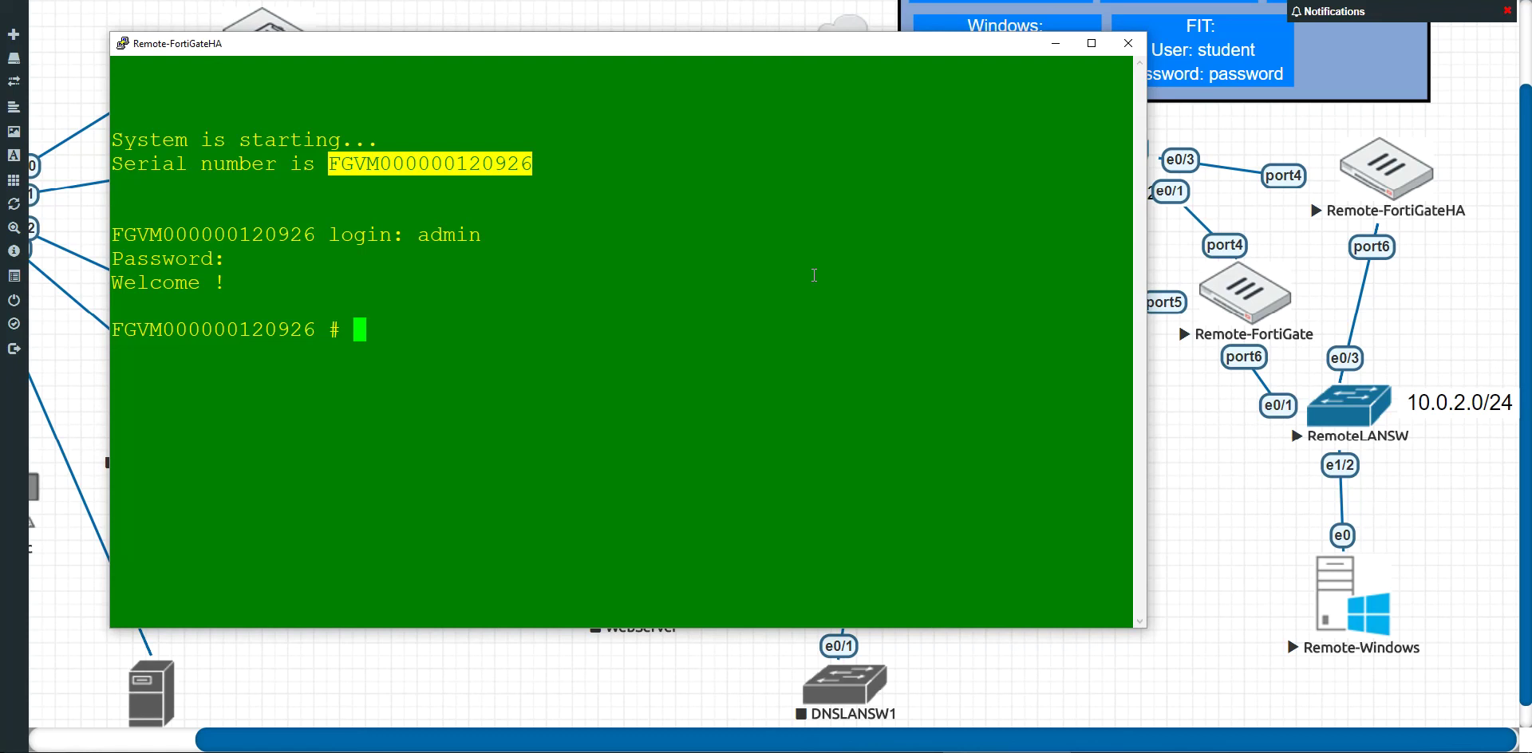
pyautogui.write('get sys ')
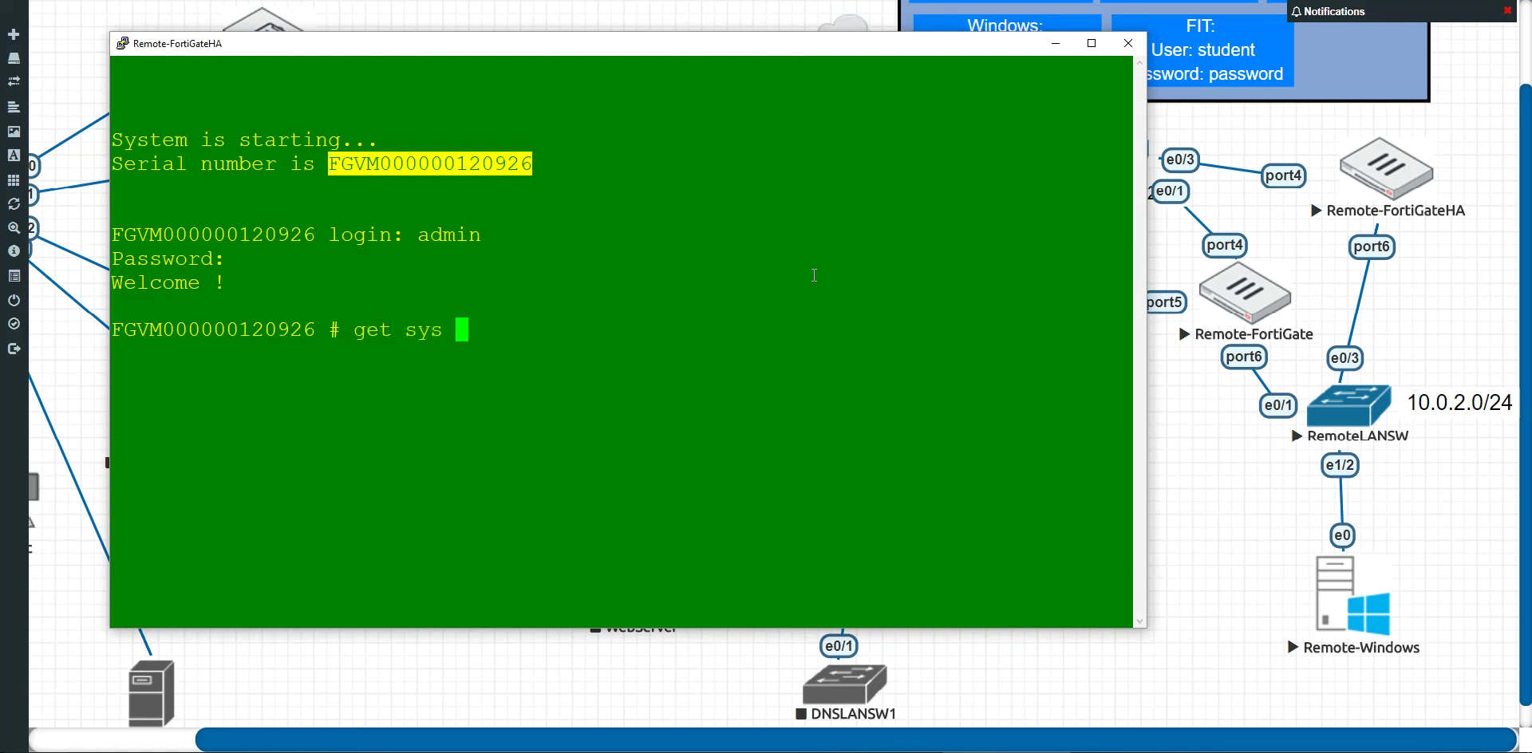
pyautogui.write('status')
# Step: Run get sys status and review the License Status and Log hard disk lines
pyautogui.press('Return')
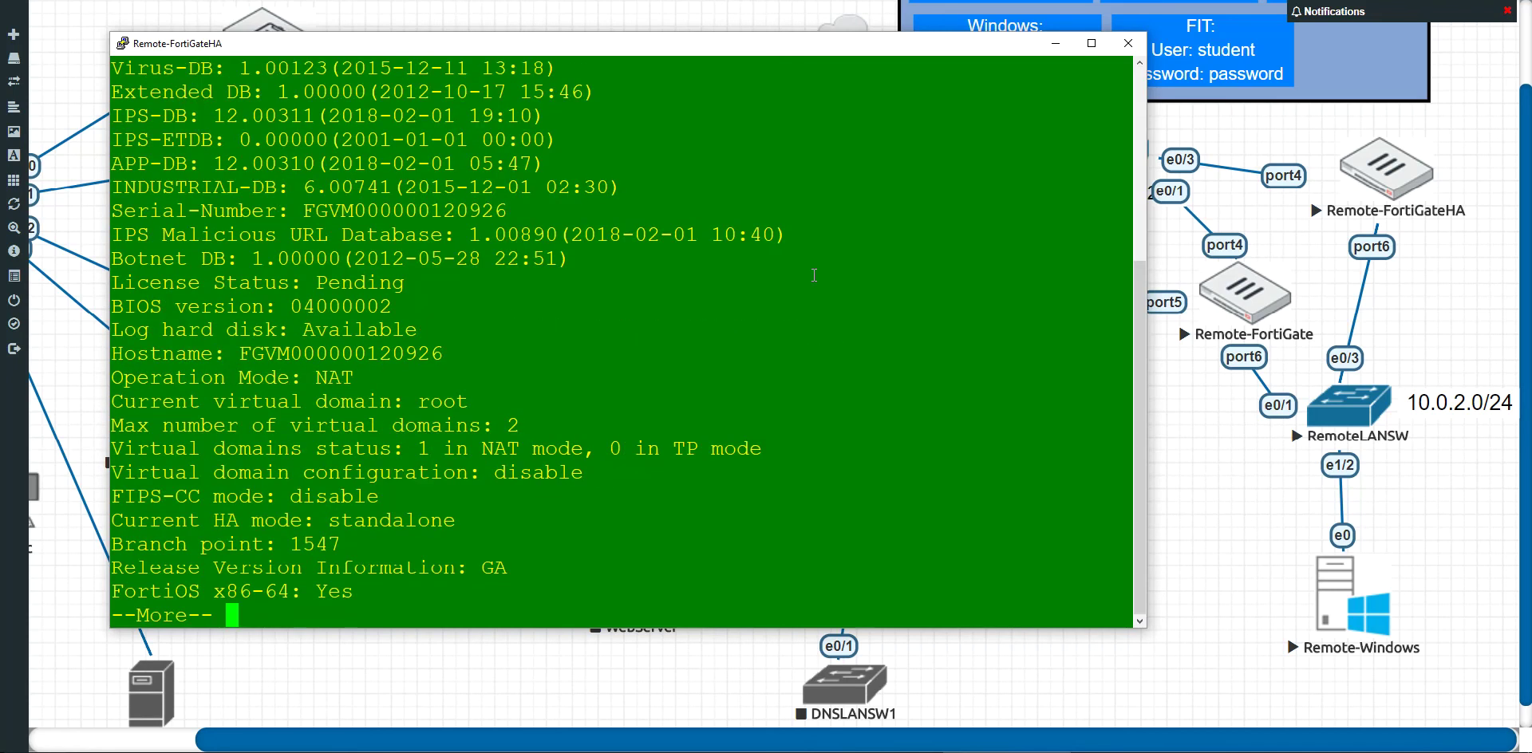
pyautogui.moveTo(508, 291); pyautogui.dragTo(125, 284)
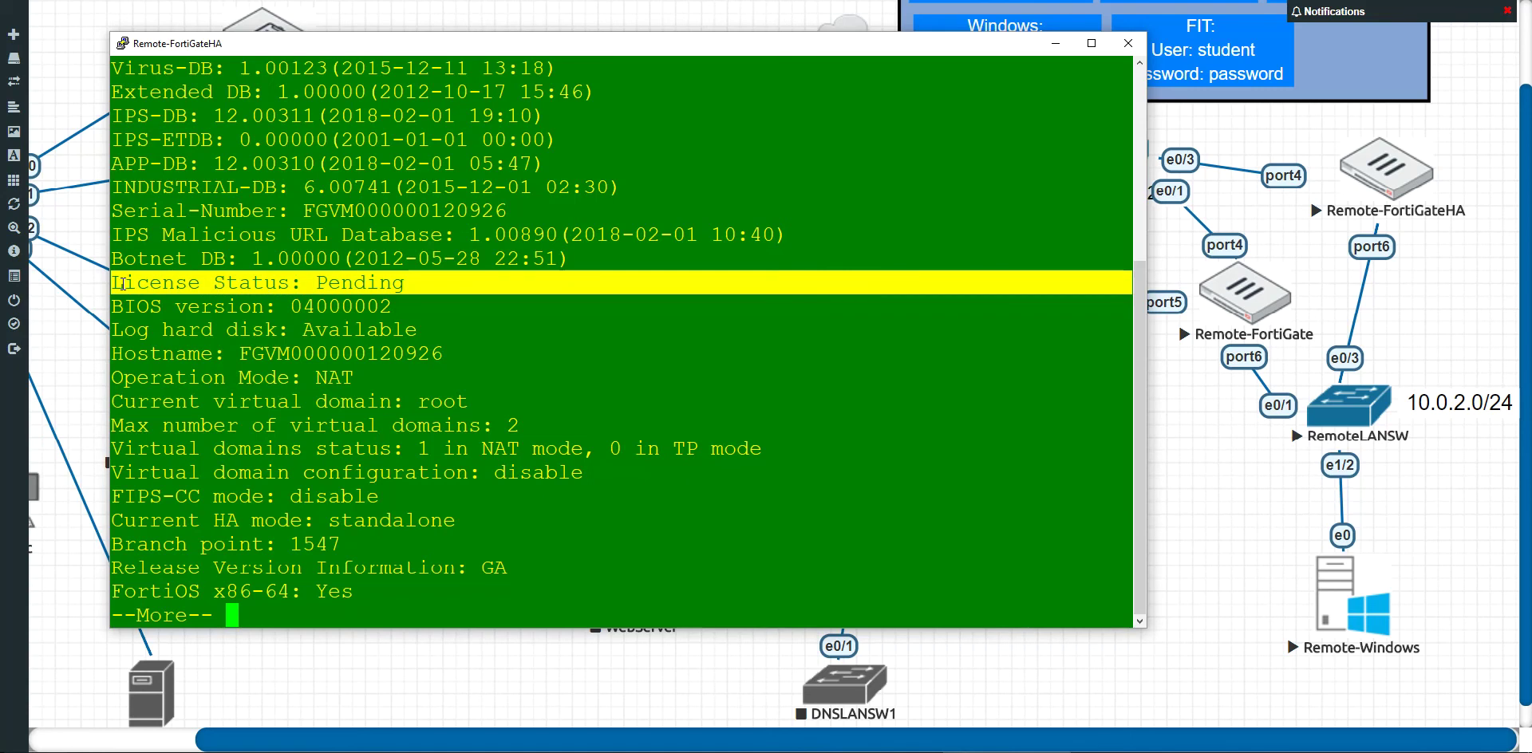
pyautogui.click(444, 287)
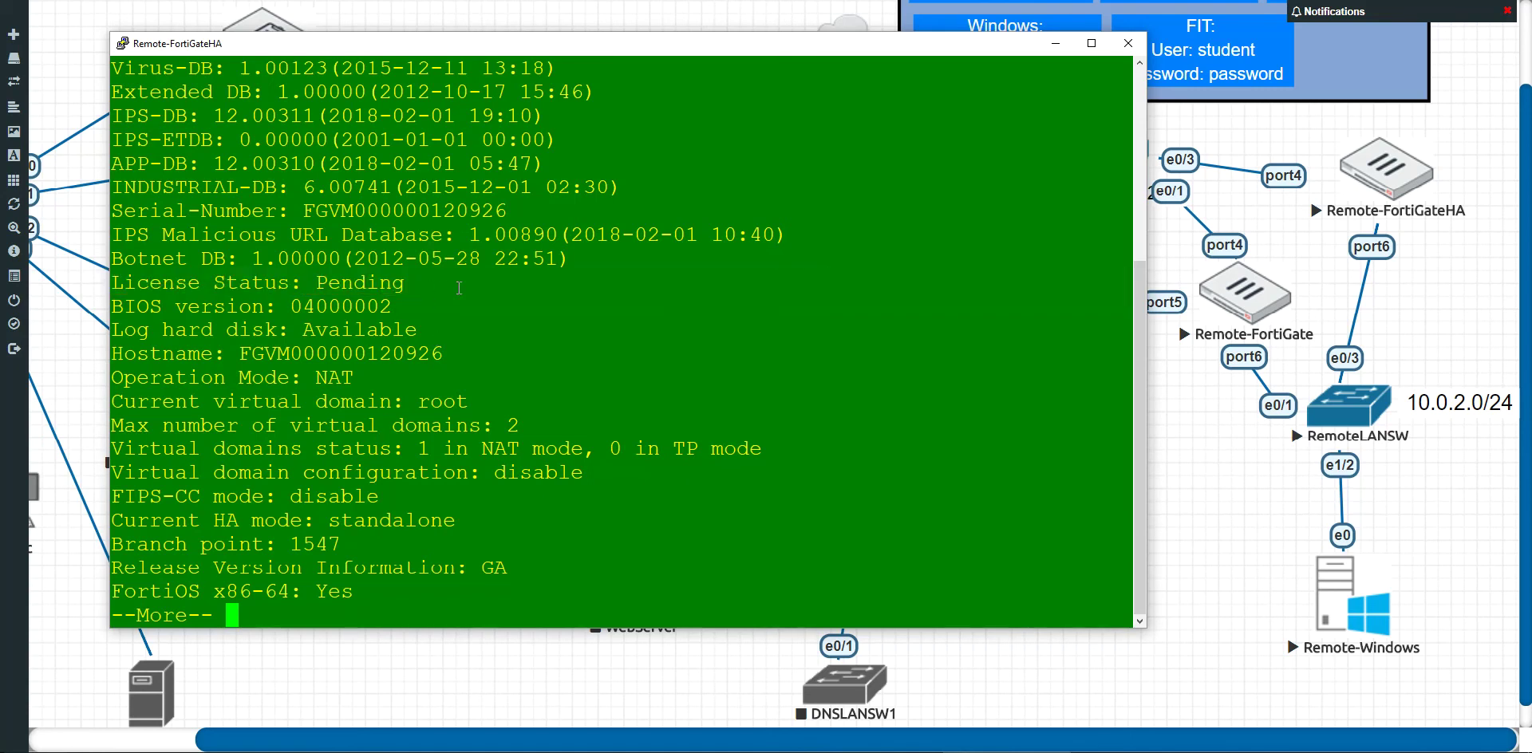
pyautogui.press('space')
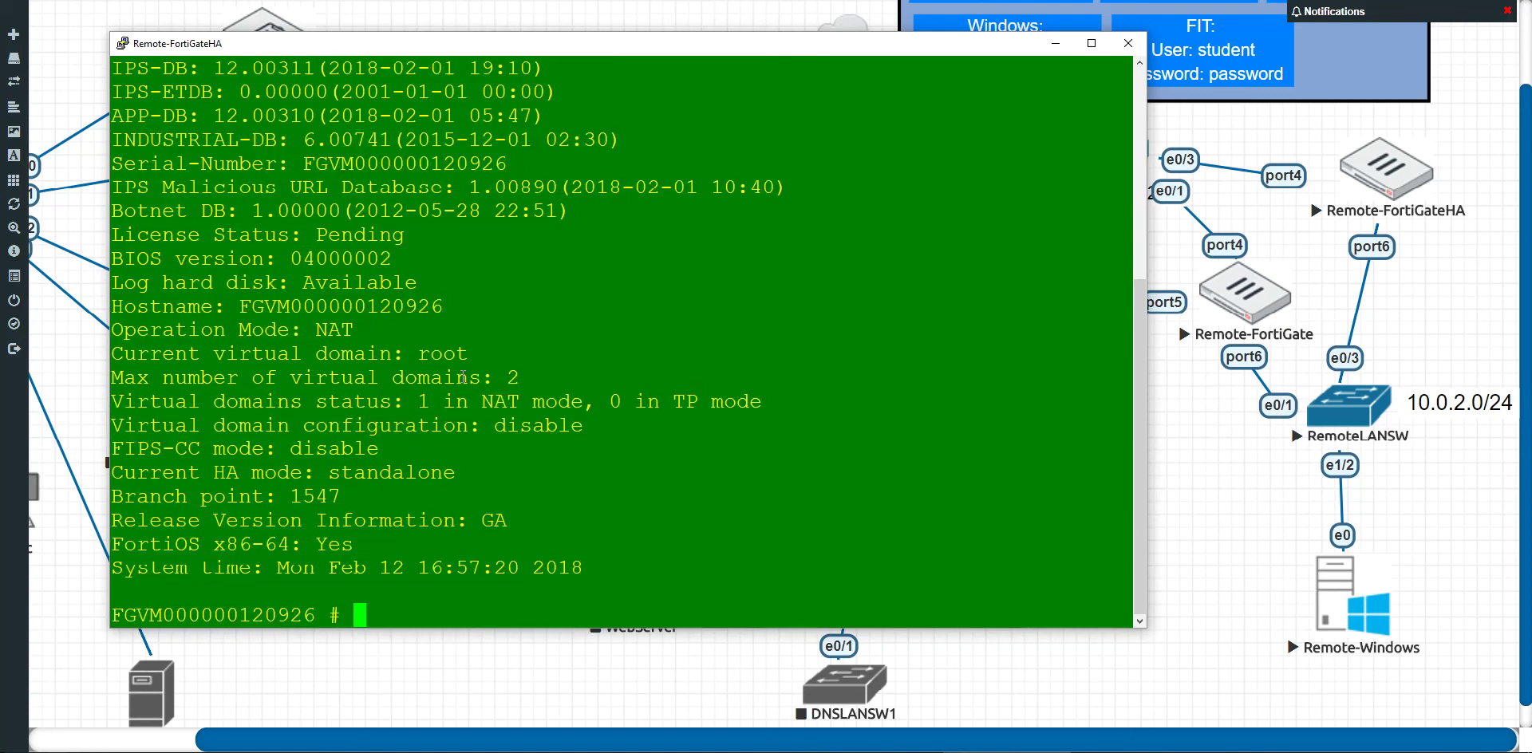
pyautogui.moveTo(282, 289); pyautogui.dragTo(368, 285)
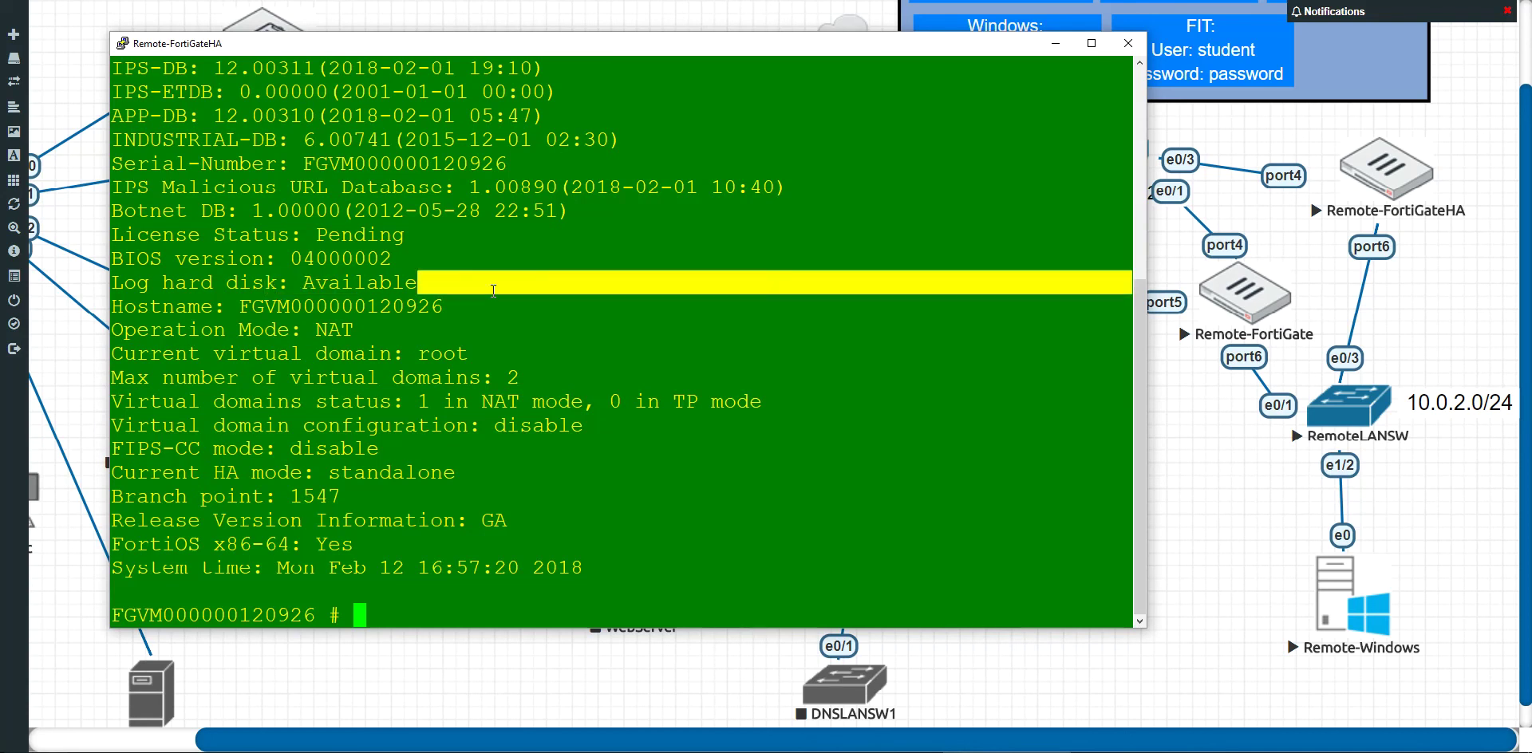
pyautogui.click(542, 352)
pyautogui.scroll(5, 604, 391)
pyautogui.scroll(-5, 600, 392)
pyautogui.scroll(5, 601, 394)
pyautogui.scroll(-5, 595, 391)
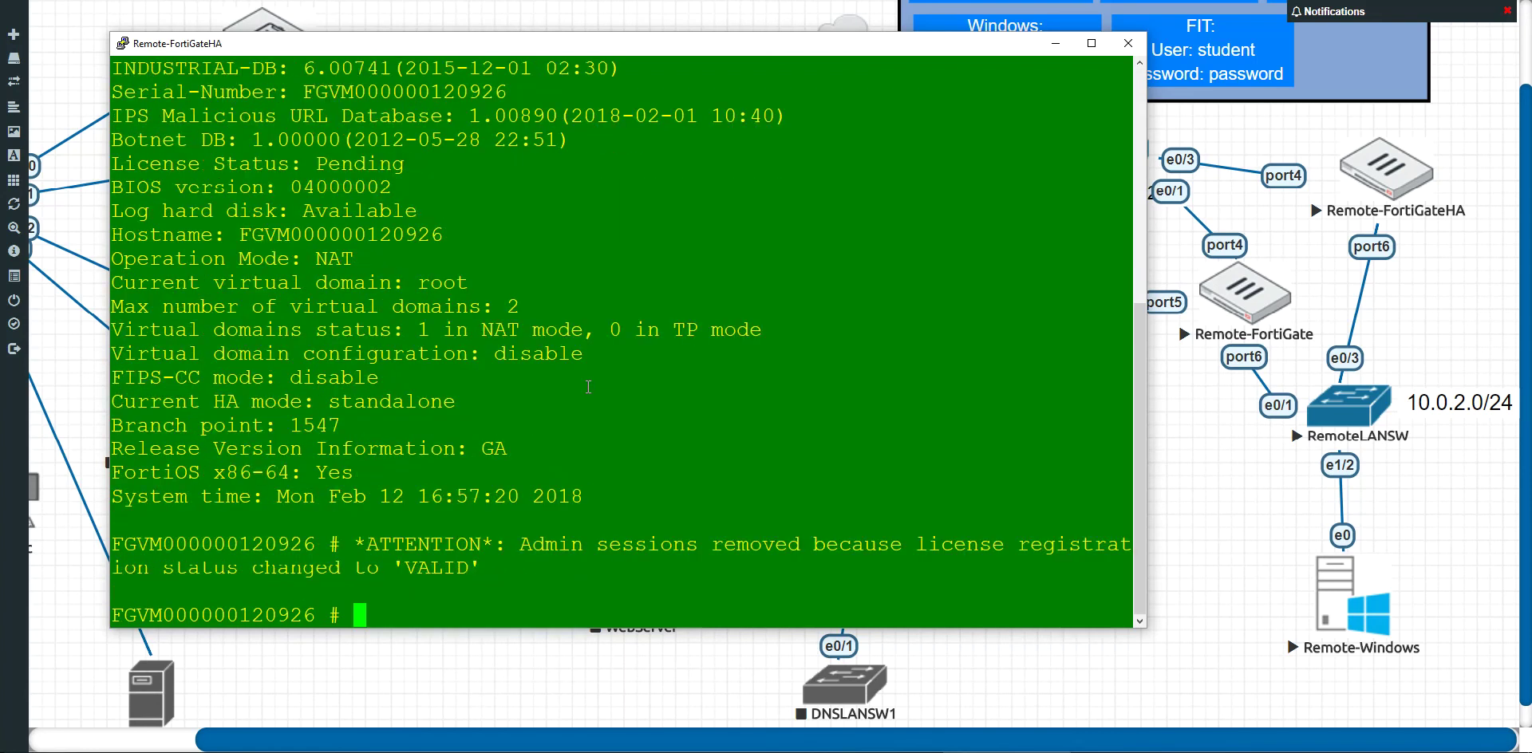
# Step: Note the license-status-VALID notice, then close the console session and confirm
pyautogui.moveTo(571, 473); pyautogui.dragTo(625, 558)
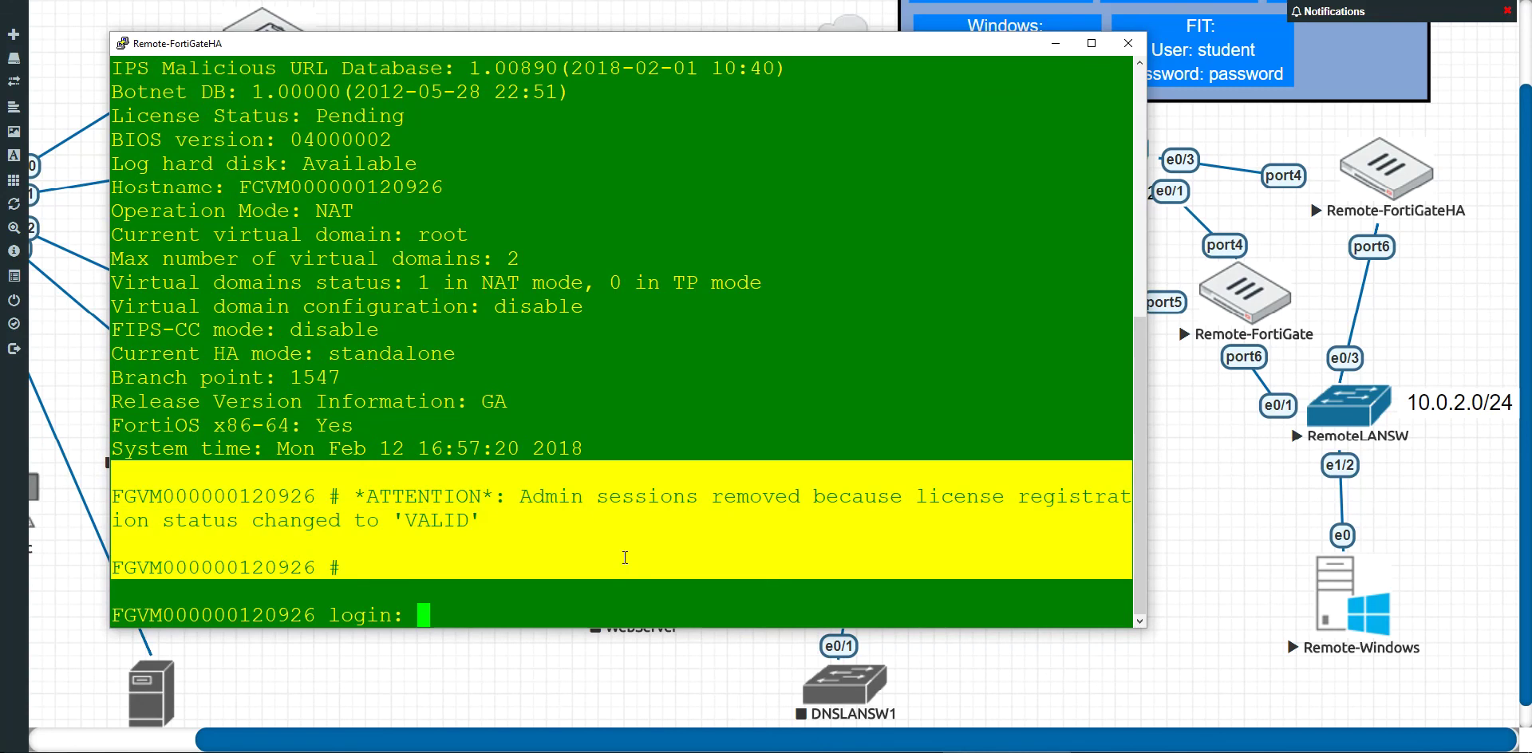
pyautogui.click(573, 528)
pyautogui.moveTo(373, 492)
pyautogui.mouseDown()
pyautogui.moveTo(478, 515)
pyautogui.moveTo(514, 547)
pyautogui.moveTo(367, 494)
pyautogui.mouseUp()
pyautogui.click(514, 548)
pyautogui.click(494, 525)
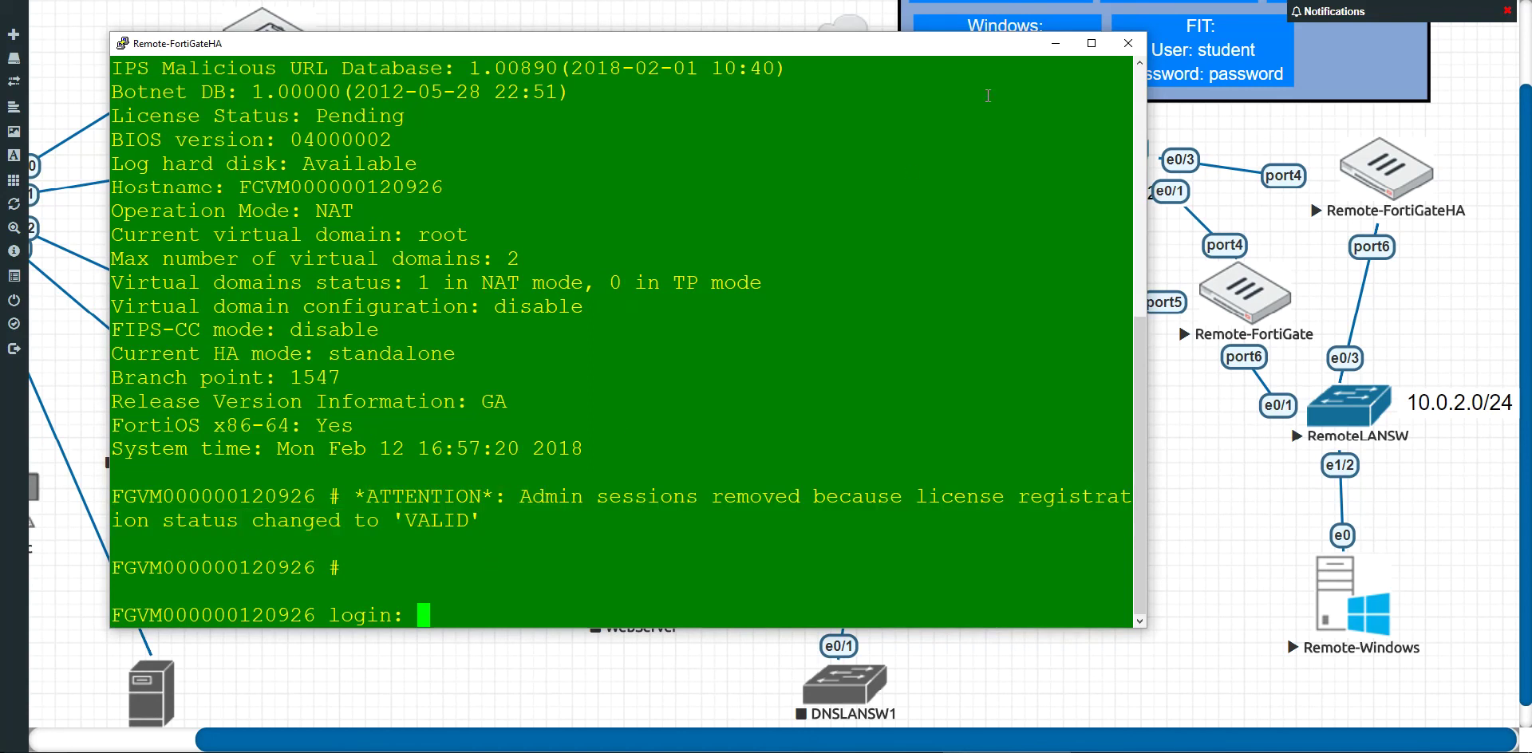
pyautogui.click(1131, 42)
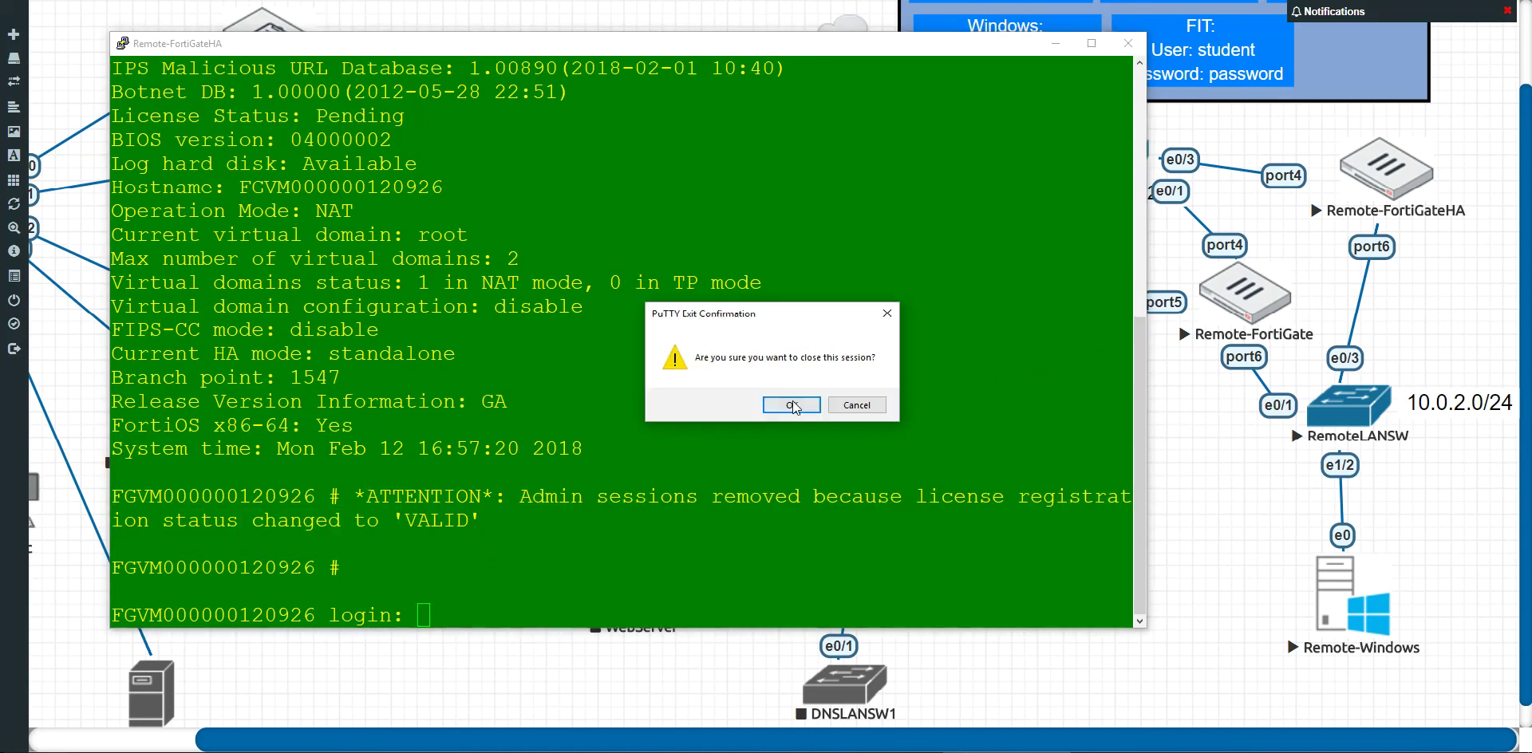
pyautogui.click(792, 405)
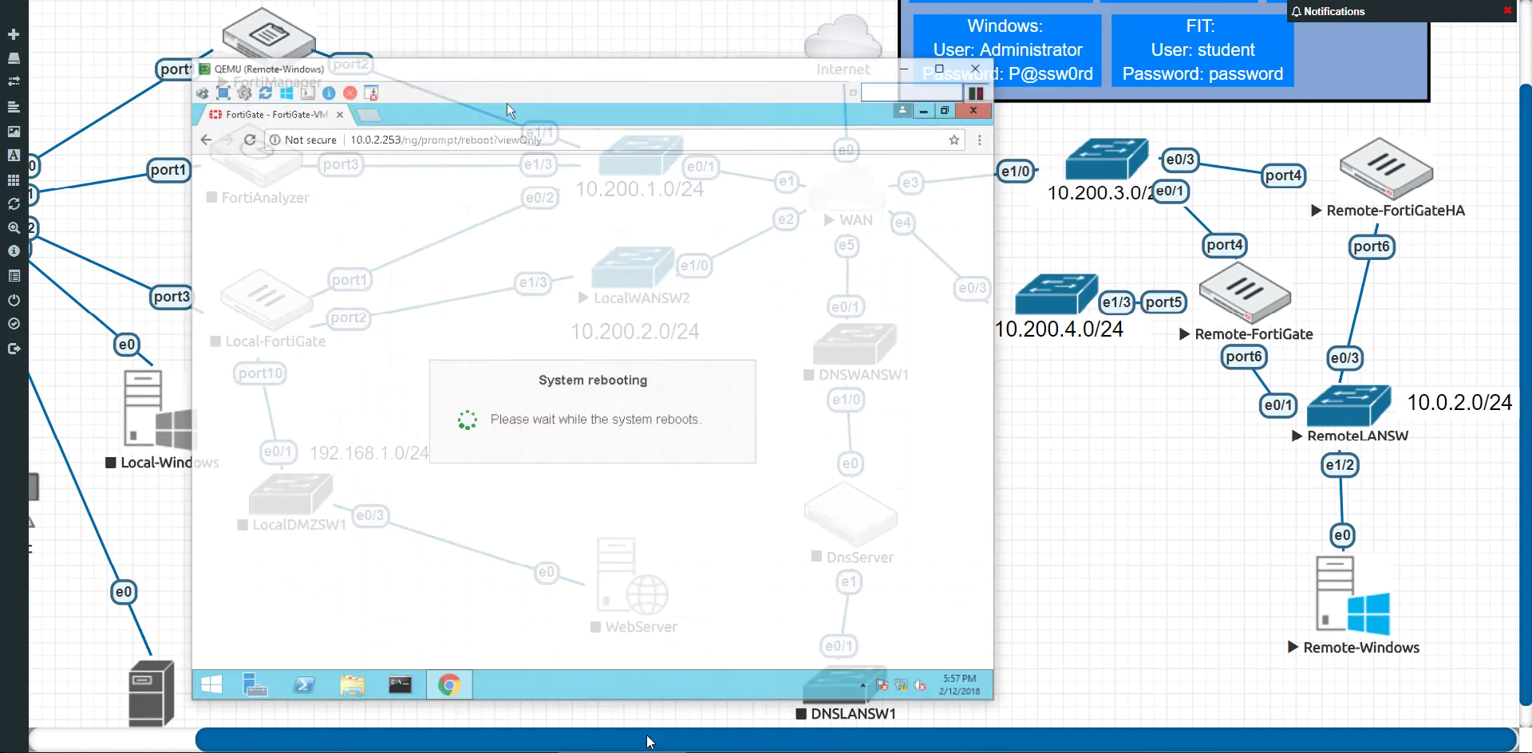
# Step: Browse to 10.0.2.253 and proceed past the certificate warning
pyautogui.click(573, 107)
pyautogui.click(573, 107)
pyautogui.press('BackSpace')
pyautogui.press('BackSpace')
pyautogui.press('BackSpace')
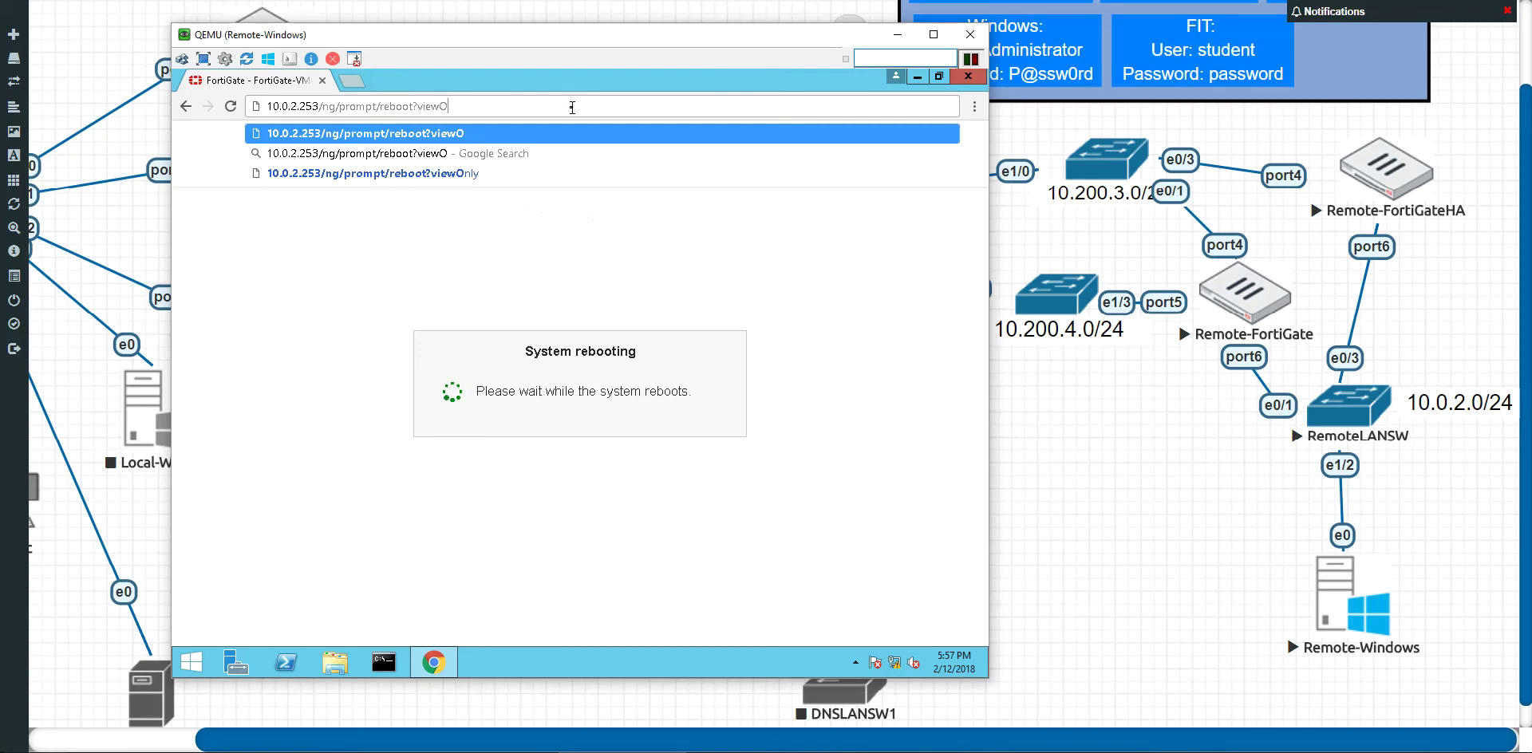
pyautogui.press('BackSpace')
pyautogui.press('BackSpace')
pyautogui.press('BackSpace')
pyautogui.press('BackSpace')
pyautogui.press('BackSpace')
pyautogui.press('BackSpace')
pyautogui.press('BackSpace')
pyautogui.press('BackSpace')
pyautogui.press('BackSpace')
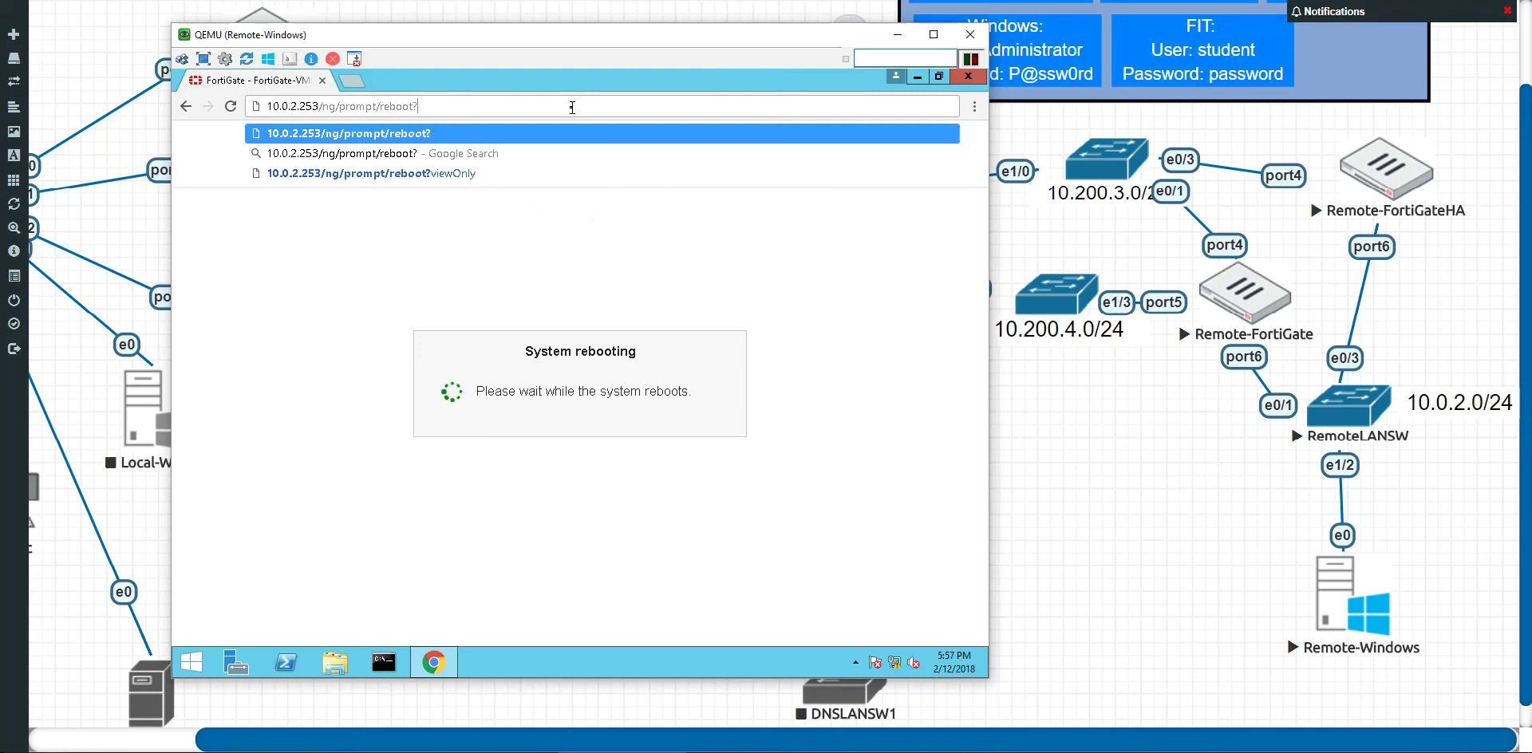
pyautogui.press('BackSpace')
pyautogui.press('BackSpace')
pyautogui.press('BackSpace')
pyautogui.press('BackSpace')
pyautogui.press('BackSpace')
pyautogui.press('BackSpace')
pyautogui.press('BackSpace')
pyautogui.press('BackSpace')
pyautogui.press('BackSpace')
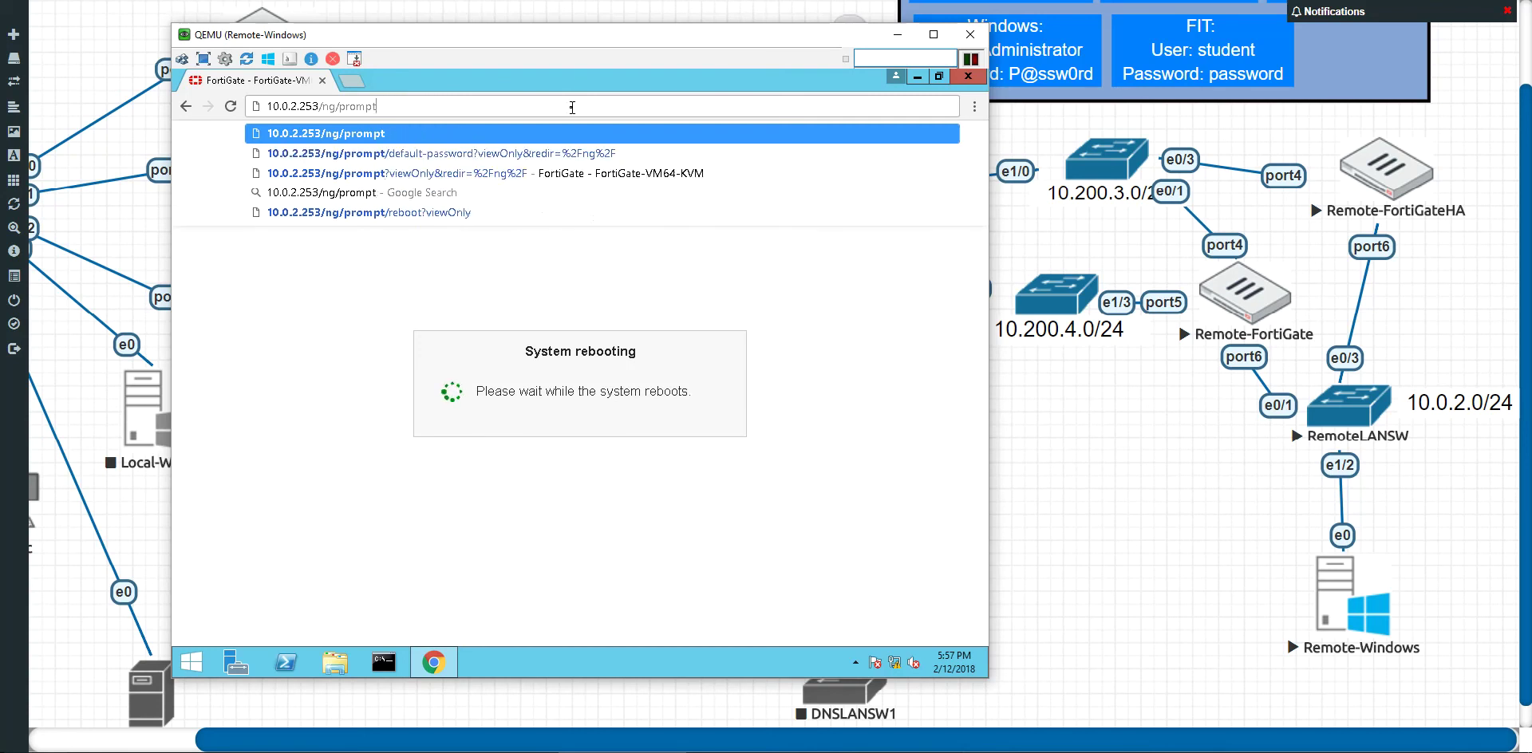
pyautogui.press('BackSpace')
pyautogui.press('BackSpace')
pyautogui.press('BackSpace')
pyautogui.press('BackSpace')
pyautogui.press('BackSpace')
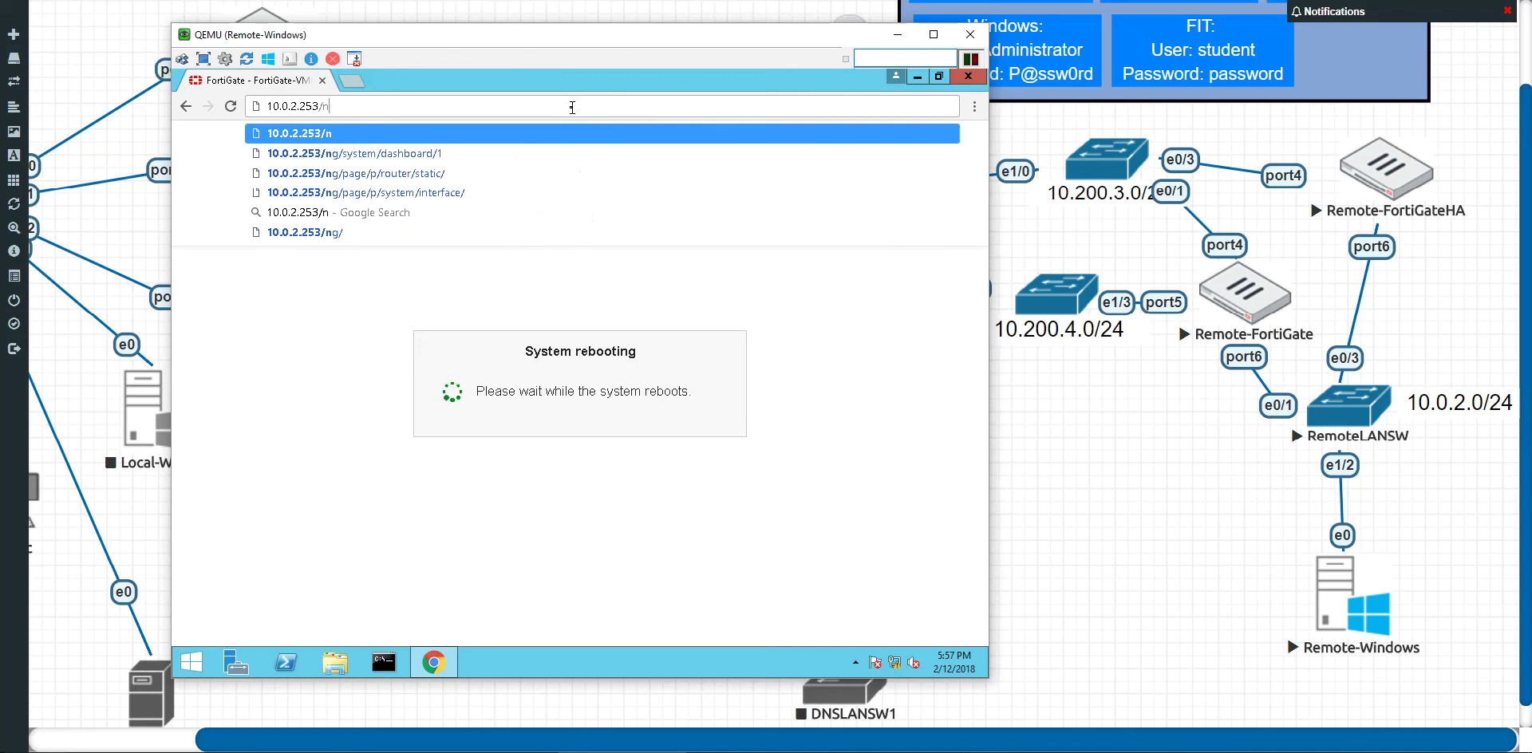
pyautogui.press('Return')
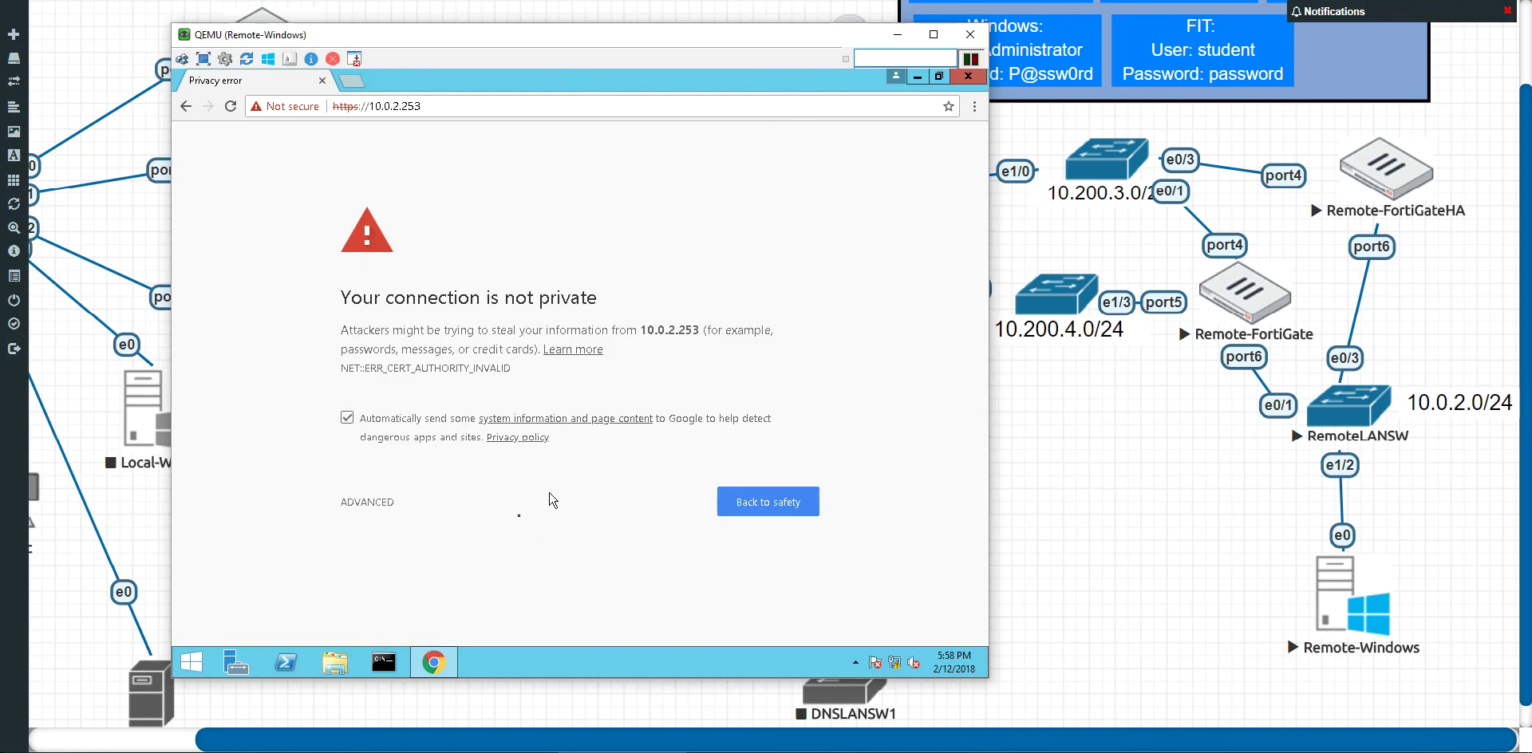
pyautogui.click(383, 505)
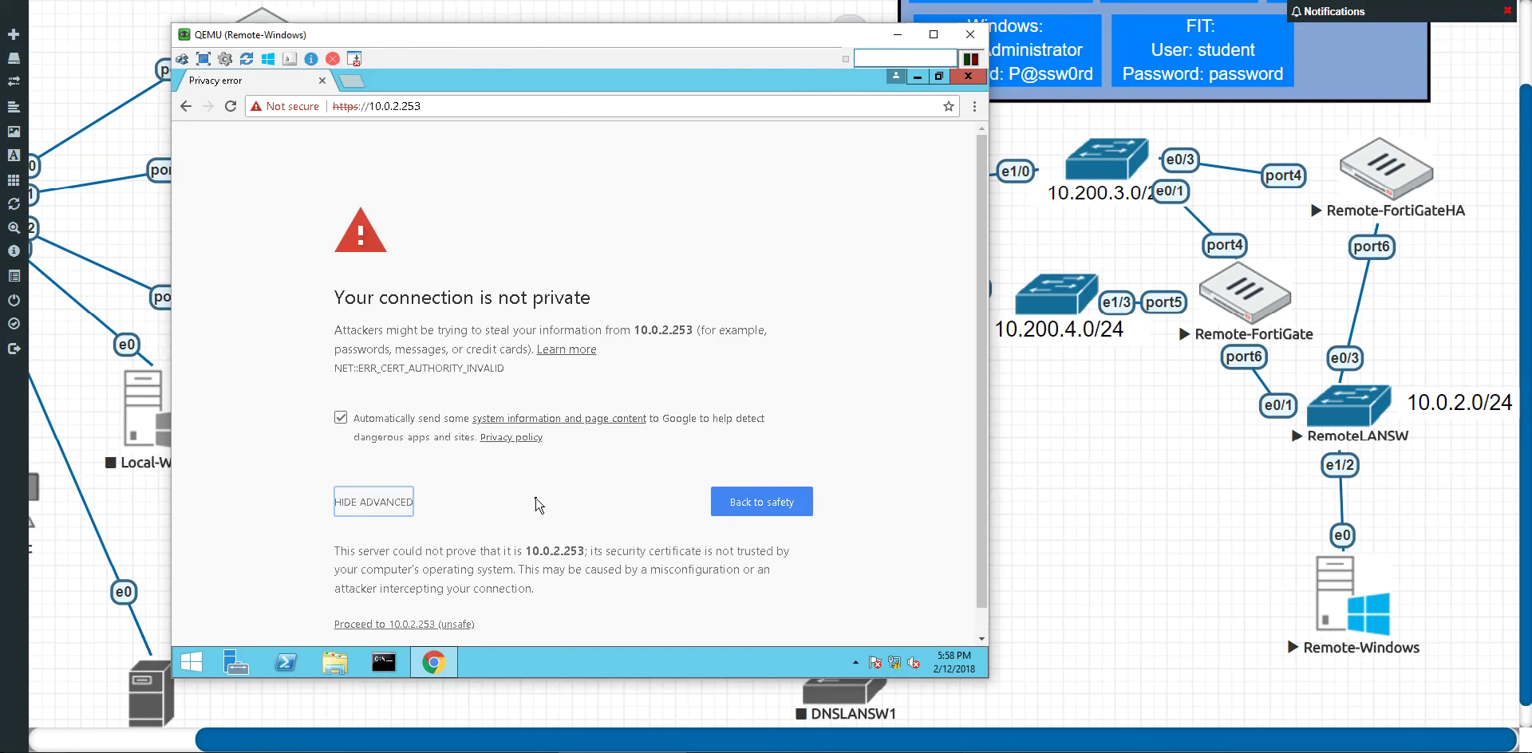
pyautogui.scroll(-1, 535, 503)
pyautogui.click(423, 600)
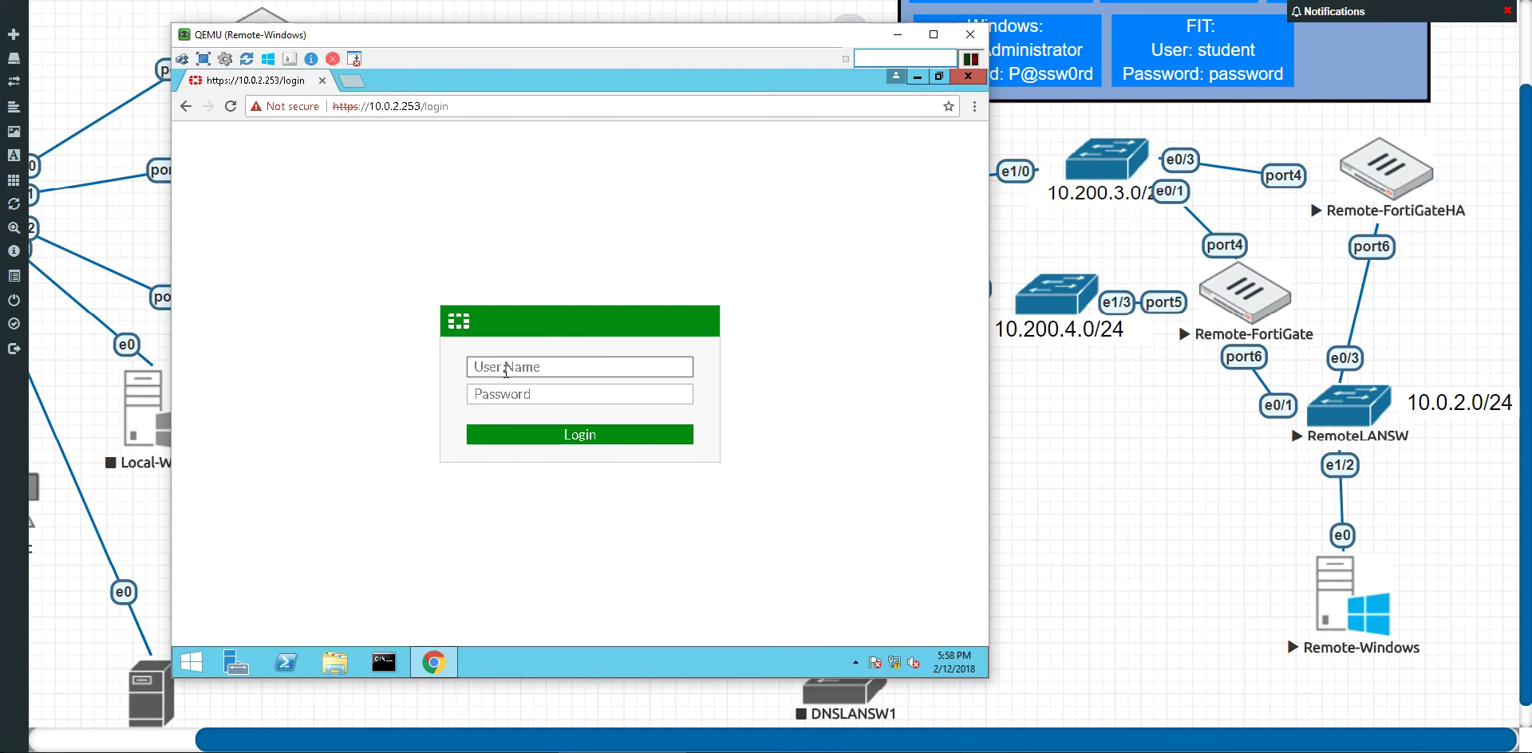
# Step: Log in as admin and postpone the password change and FortiCare registration
pyautogui.write('admin')
pyautogui.press('Return')
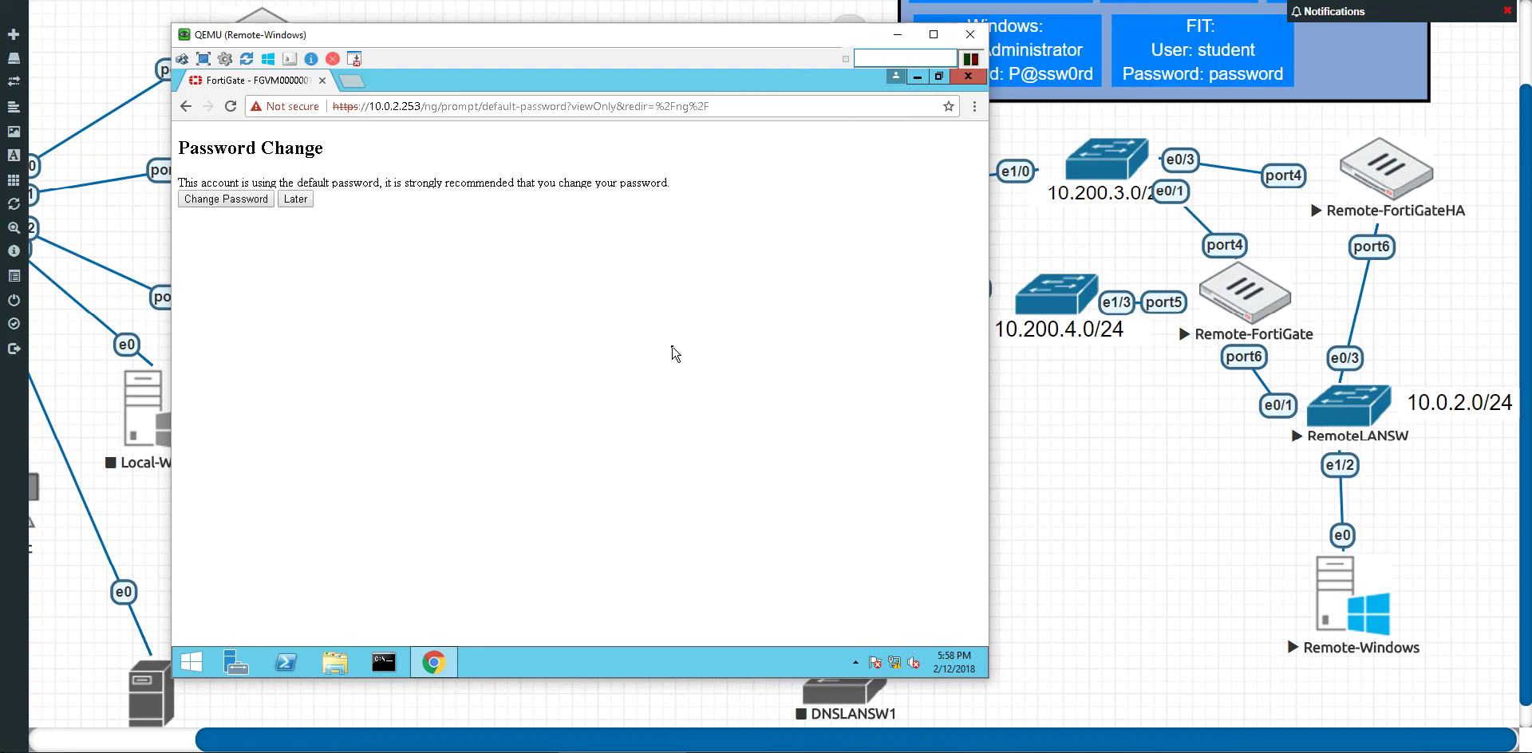
pyautogui.click(639, 447)
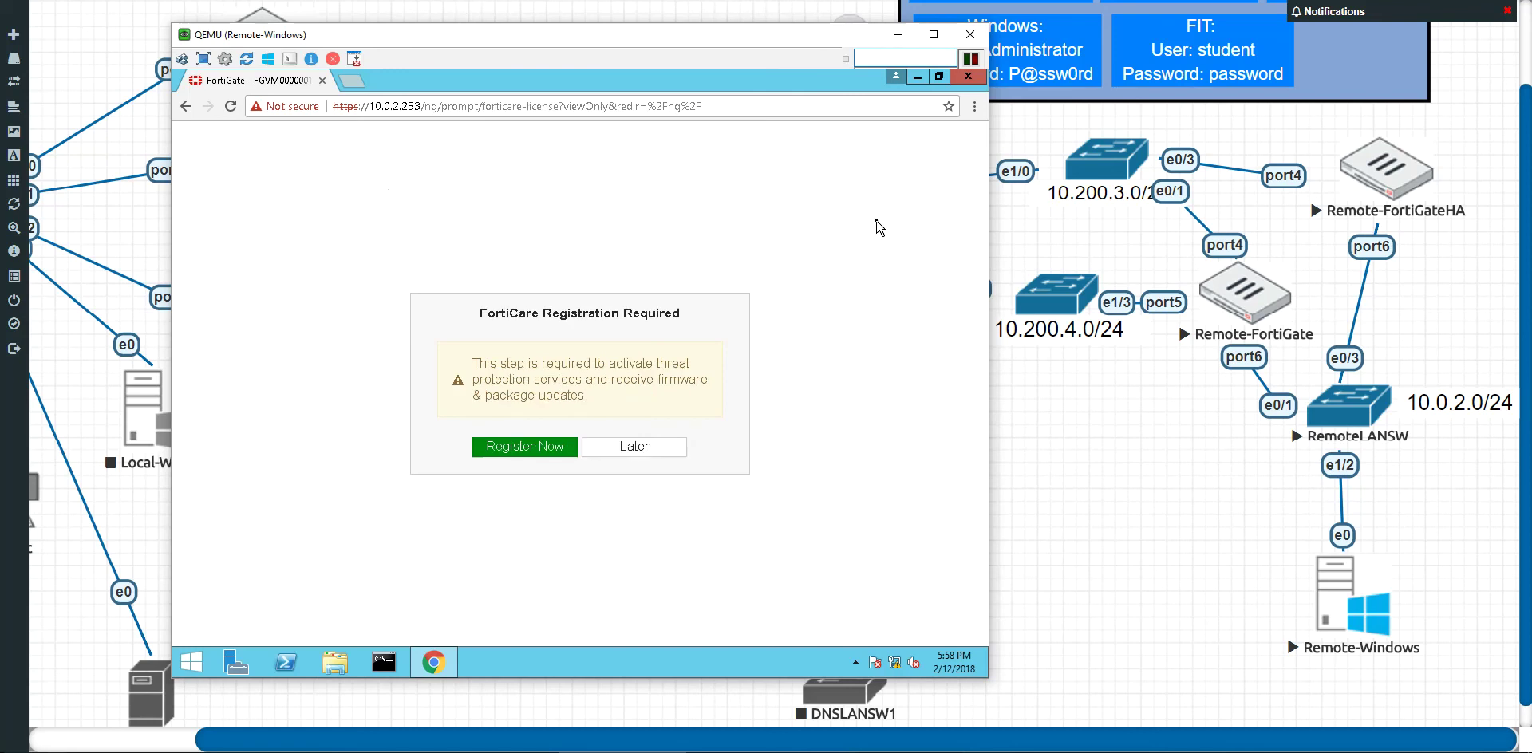
pyautogui.click(661, 455)
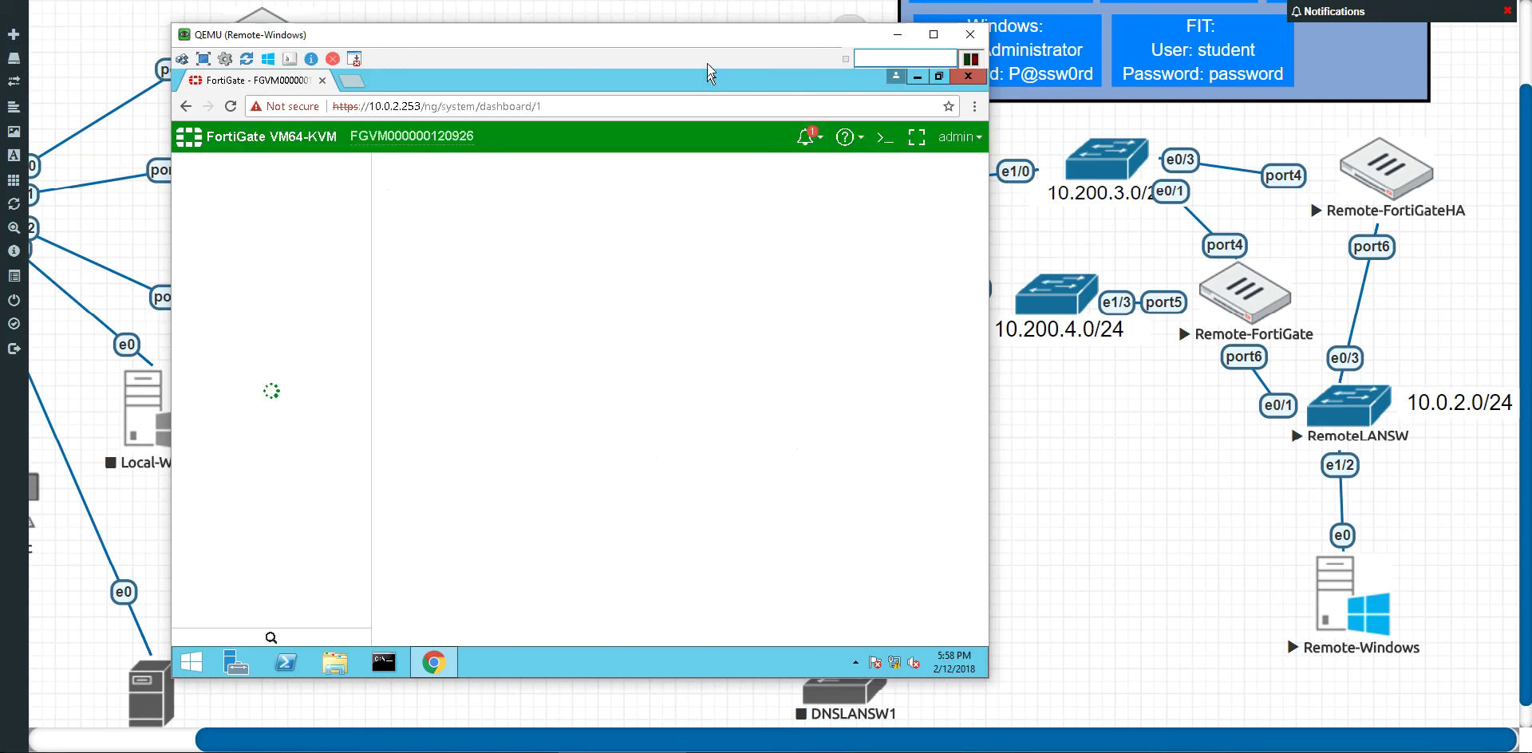
# Step: Check the valid VM license on the dashboard, then go to System Settings via the Hostname entry
pyautogui.moveTo(710, 41); pyautogui.dragTo(738, 21)
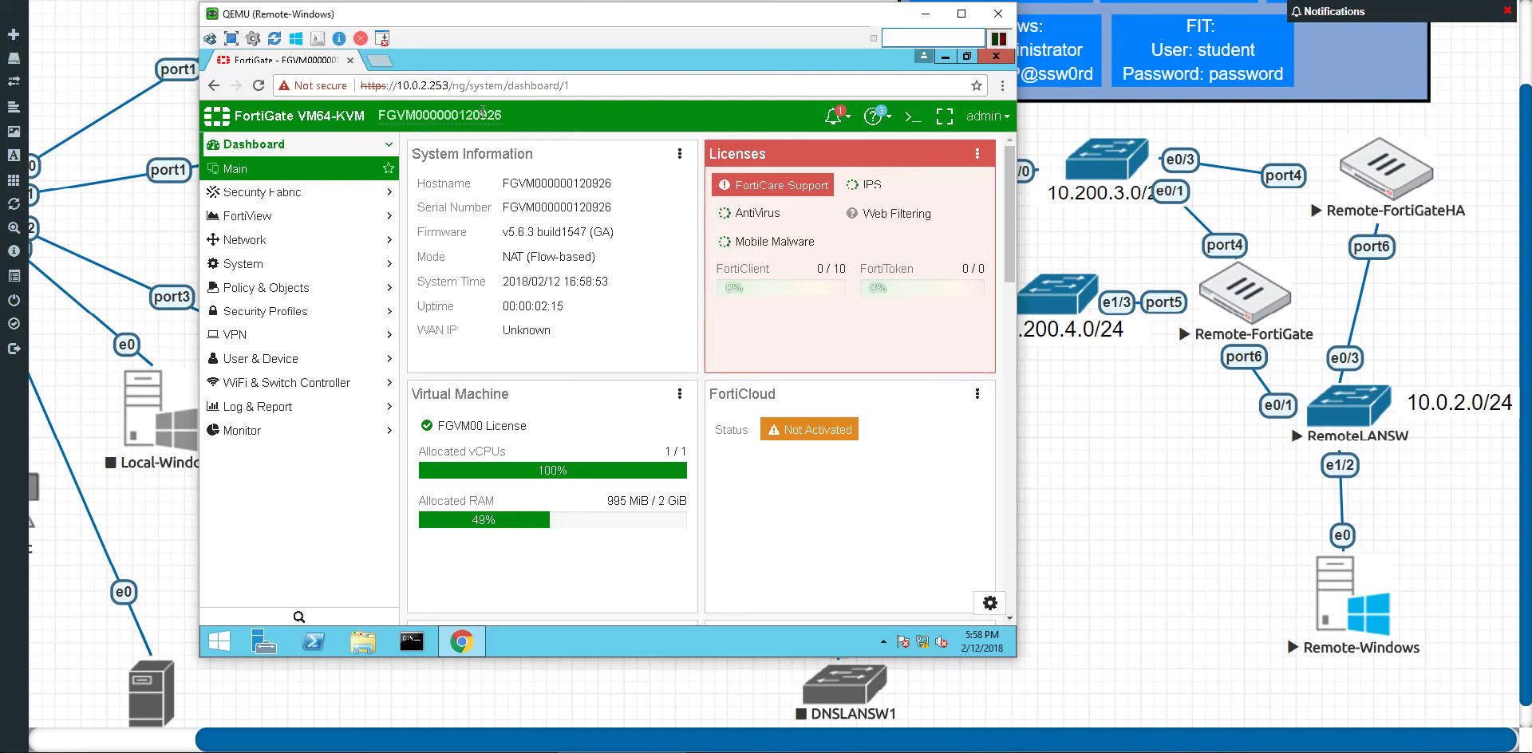
pyautogui.moveTo(482, 111)
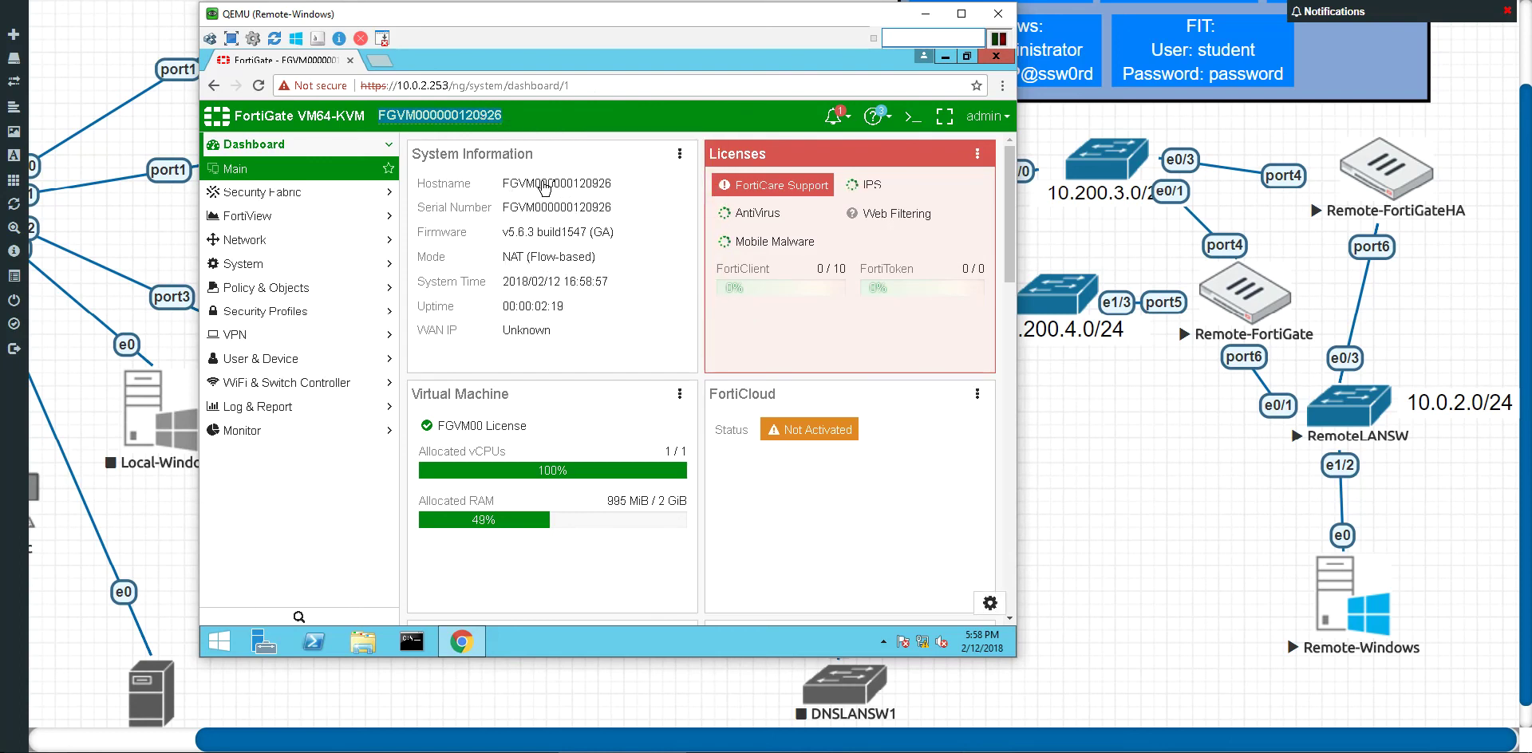
pyautogui.moveTo(548, 185)
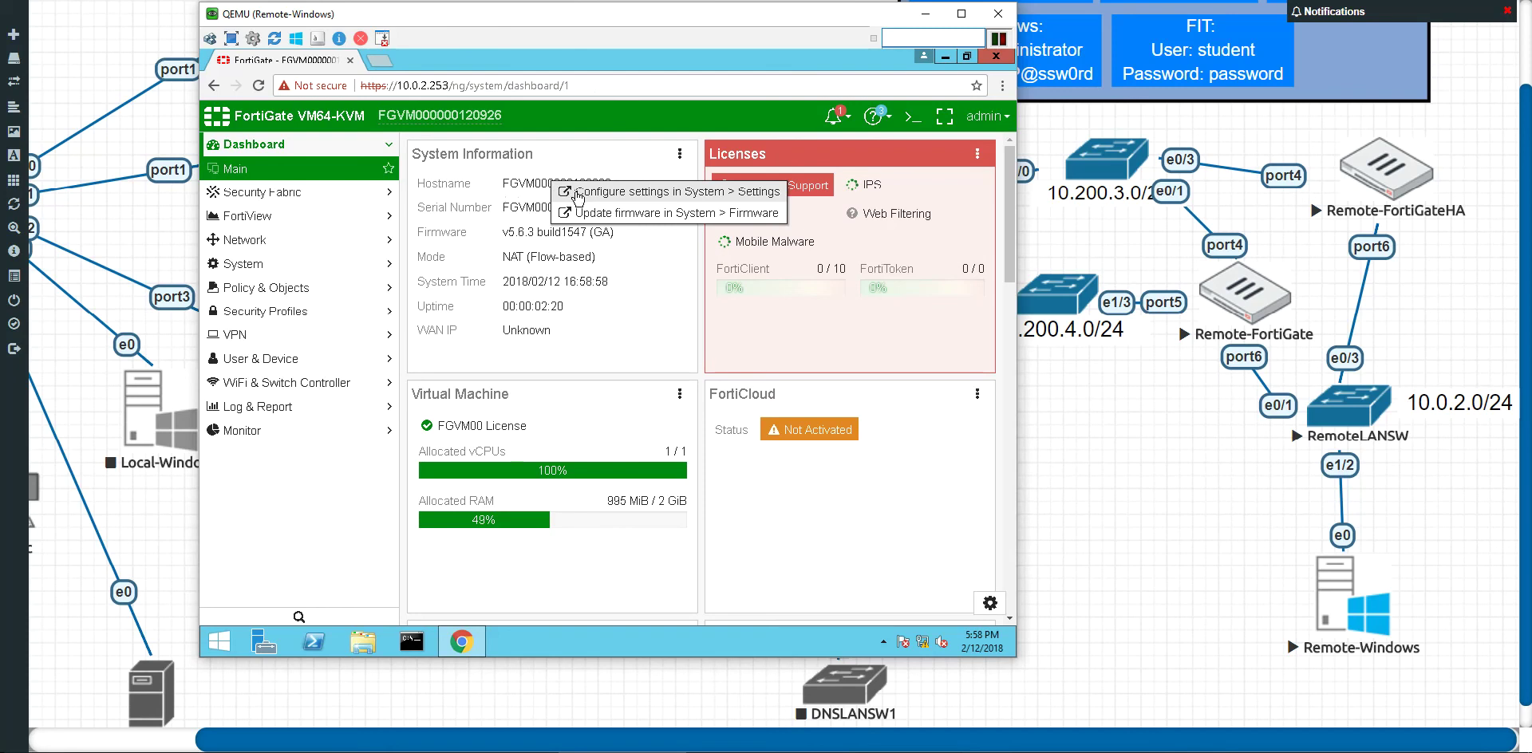
pyautogui.click(578, 192)
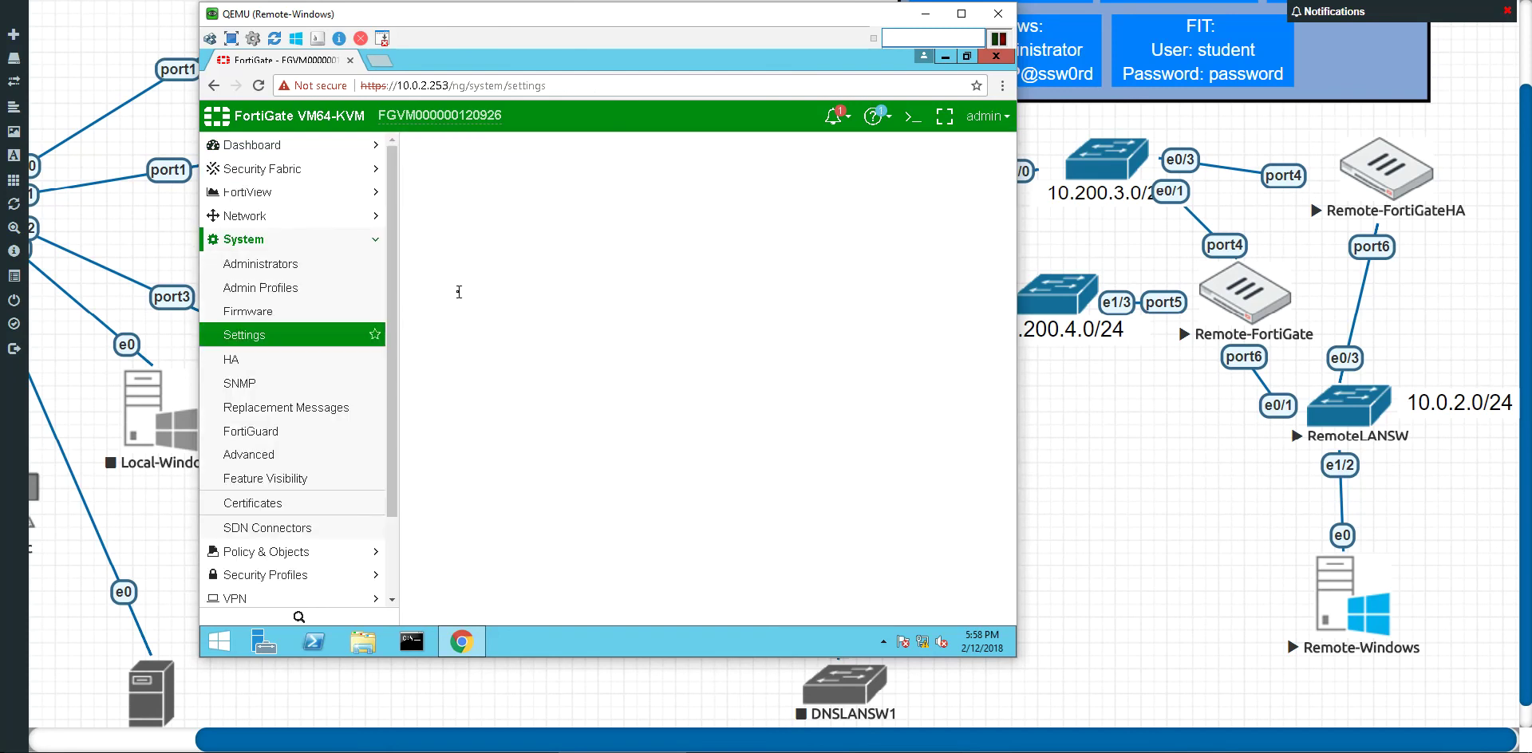
# Step: Replace the host name with 'Remote-FortiGateHA' and apply it
pyautogui.moveTo(616, 182); pyautogui.dragTo(457, 185)
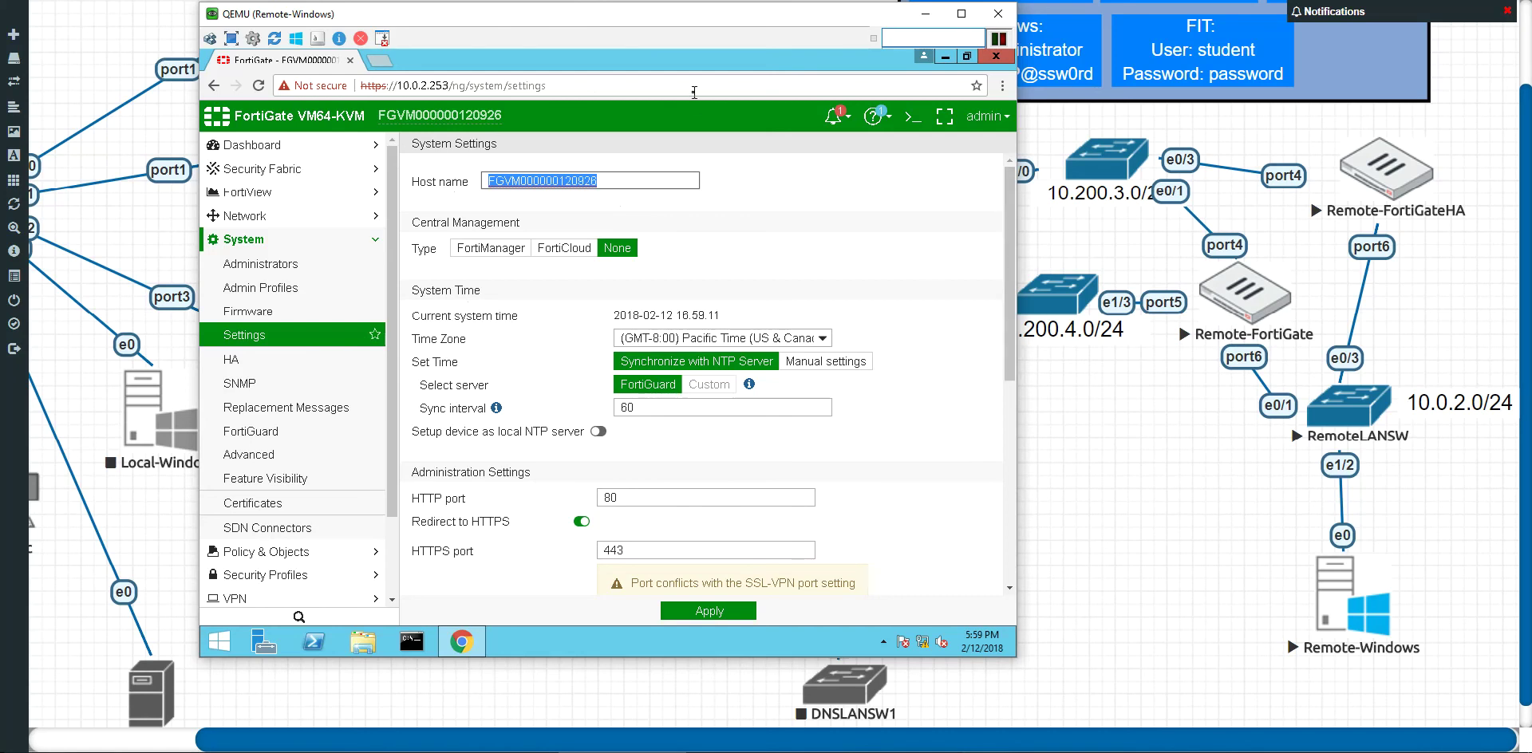
pyautogui.write('Remot')
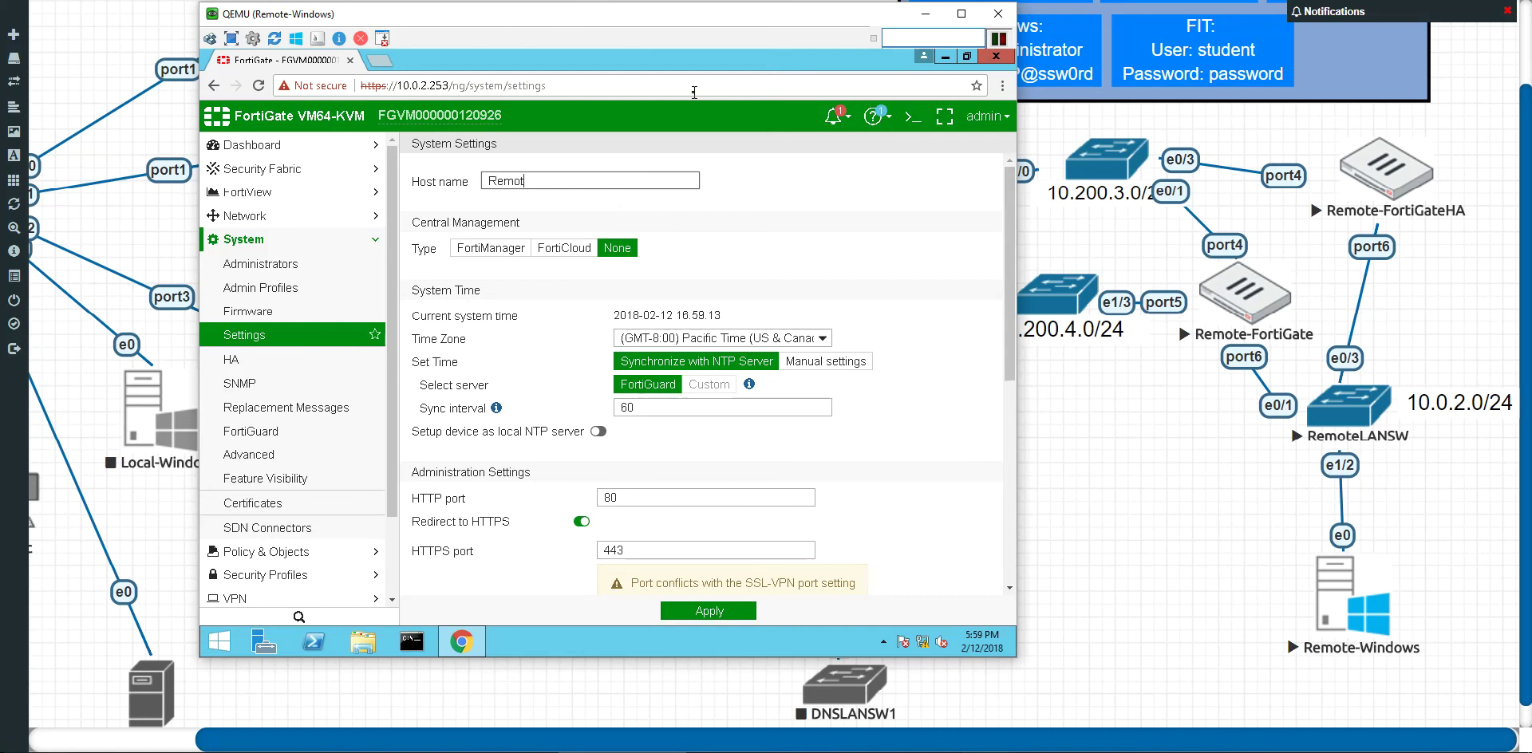
pyautogui.write('e-FortiGateHA')
pyautogui.scroll(-2, 814, 461)
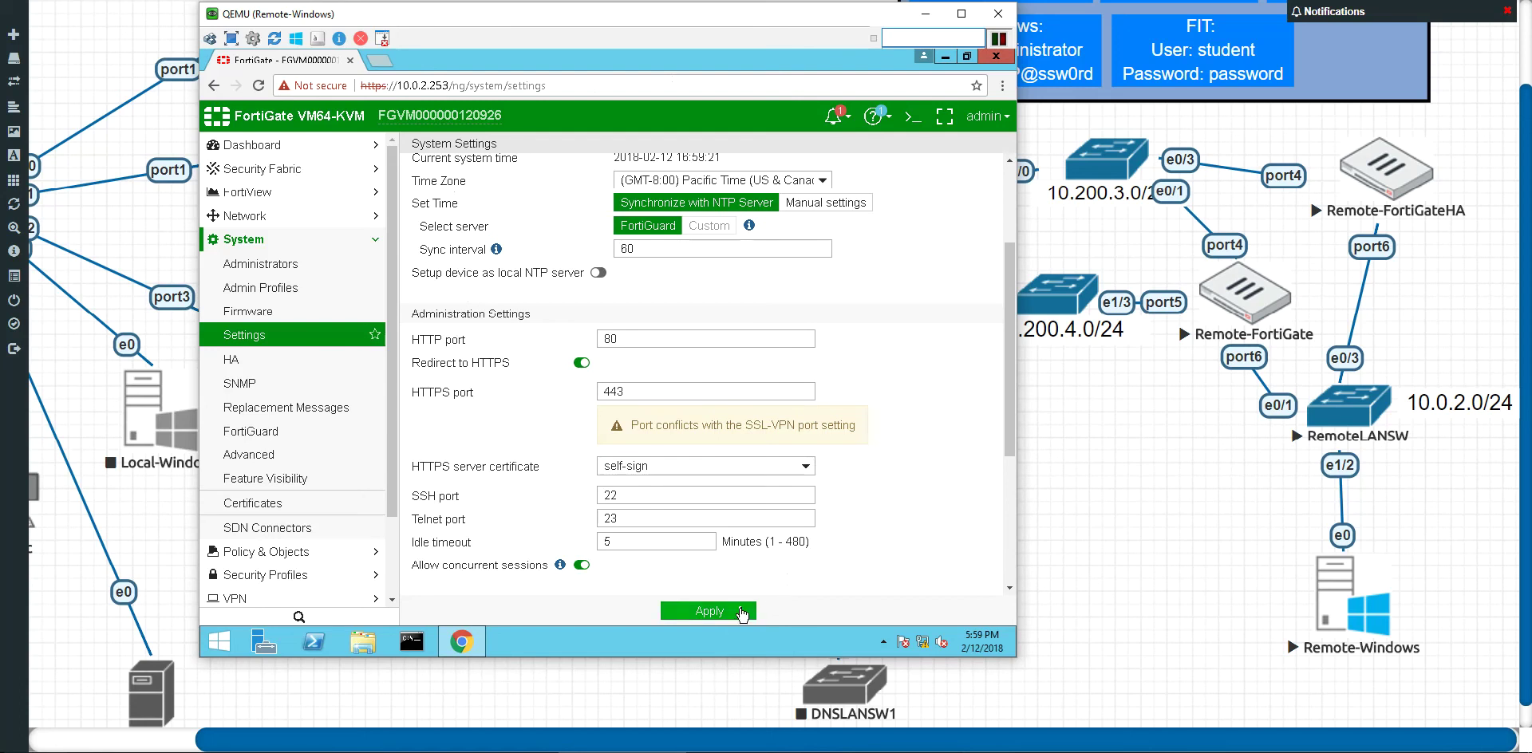
pyautogui.click(742, 611)
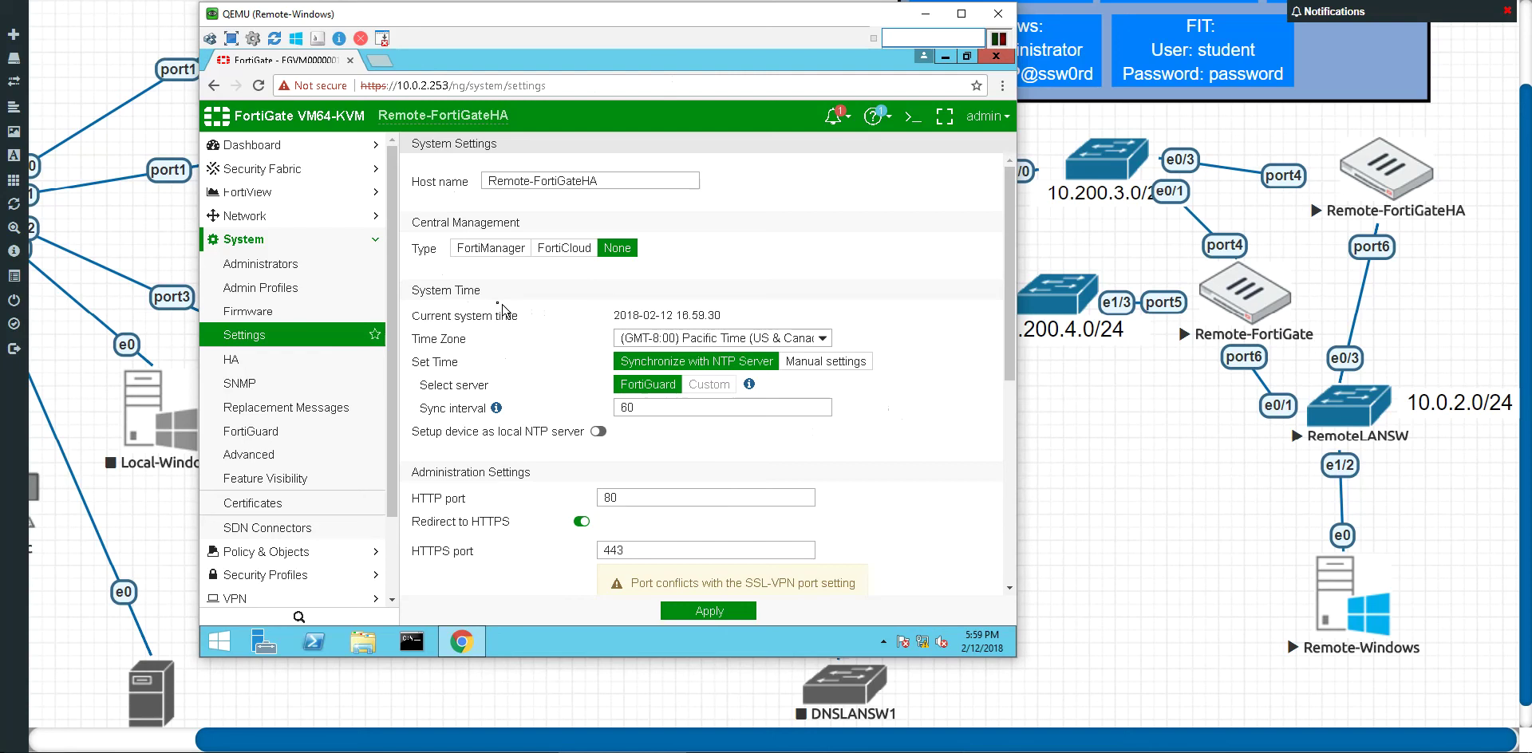
# Step: Review the saved System Settings page, then expand Dashboard in the navigation menu
pyautogui.scroll(-2, 503, 311)
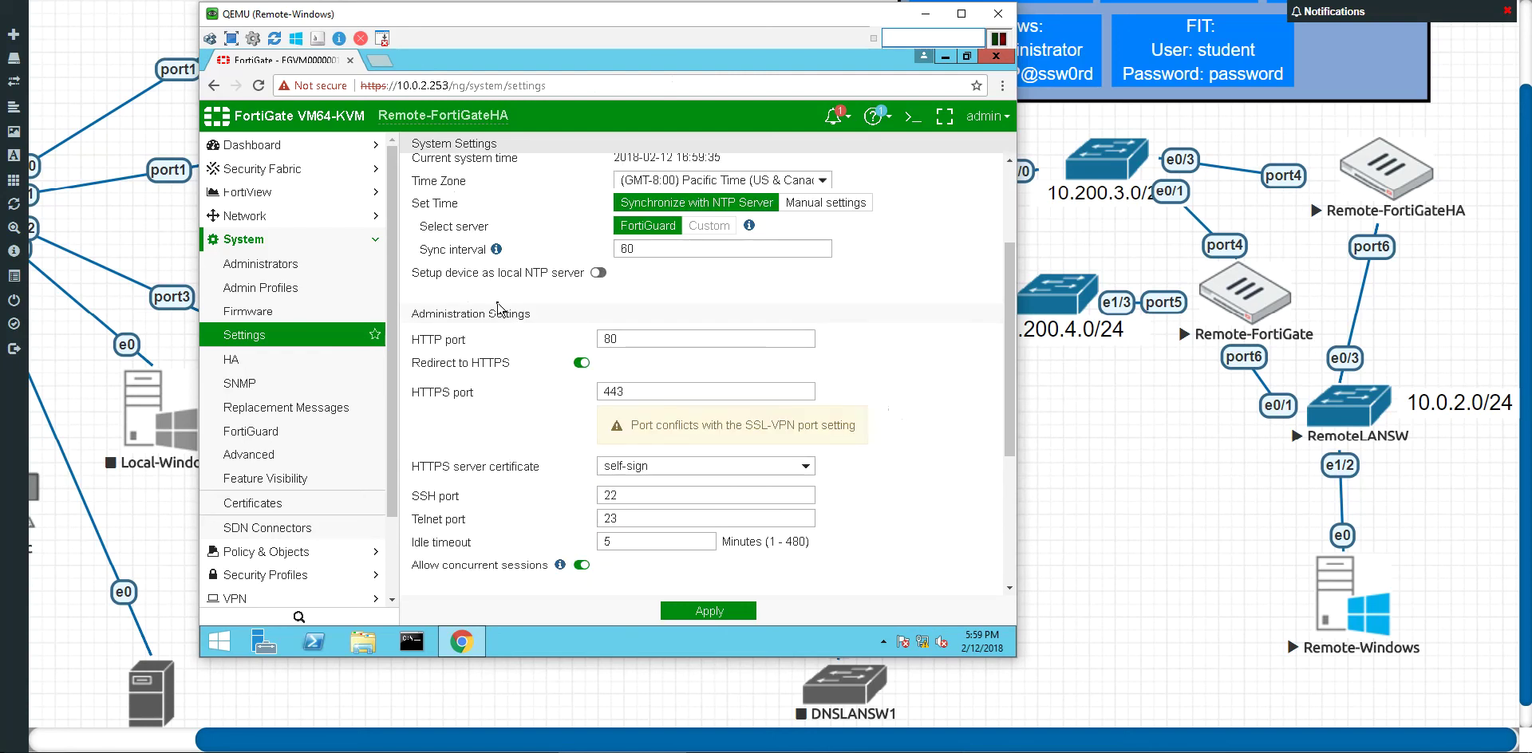
pyautogui.scroll(-4, 503, 311)
pyautogui.scroll(6, 548, 311)
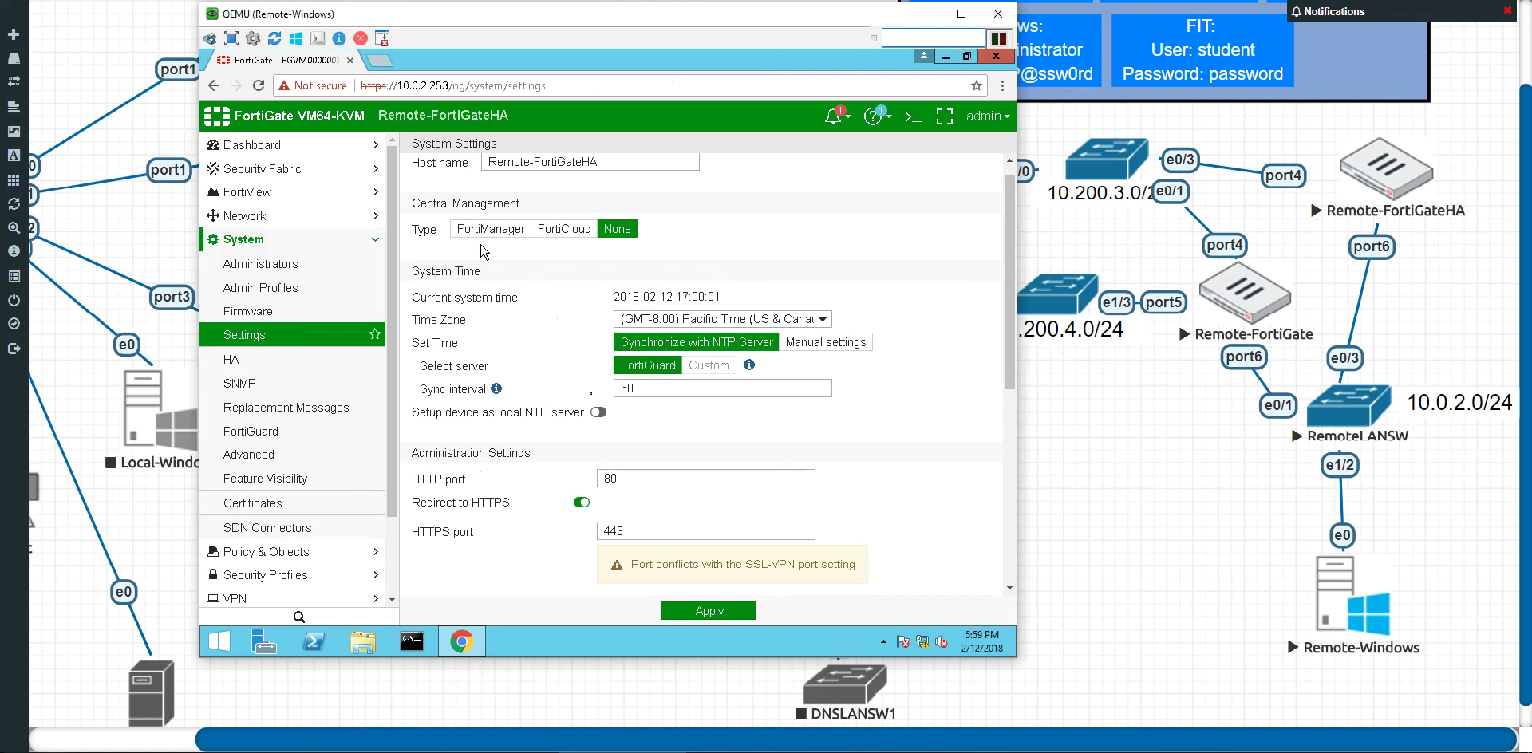
pyautogui.scroll(1, 693, 512)
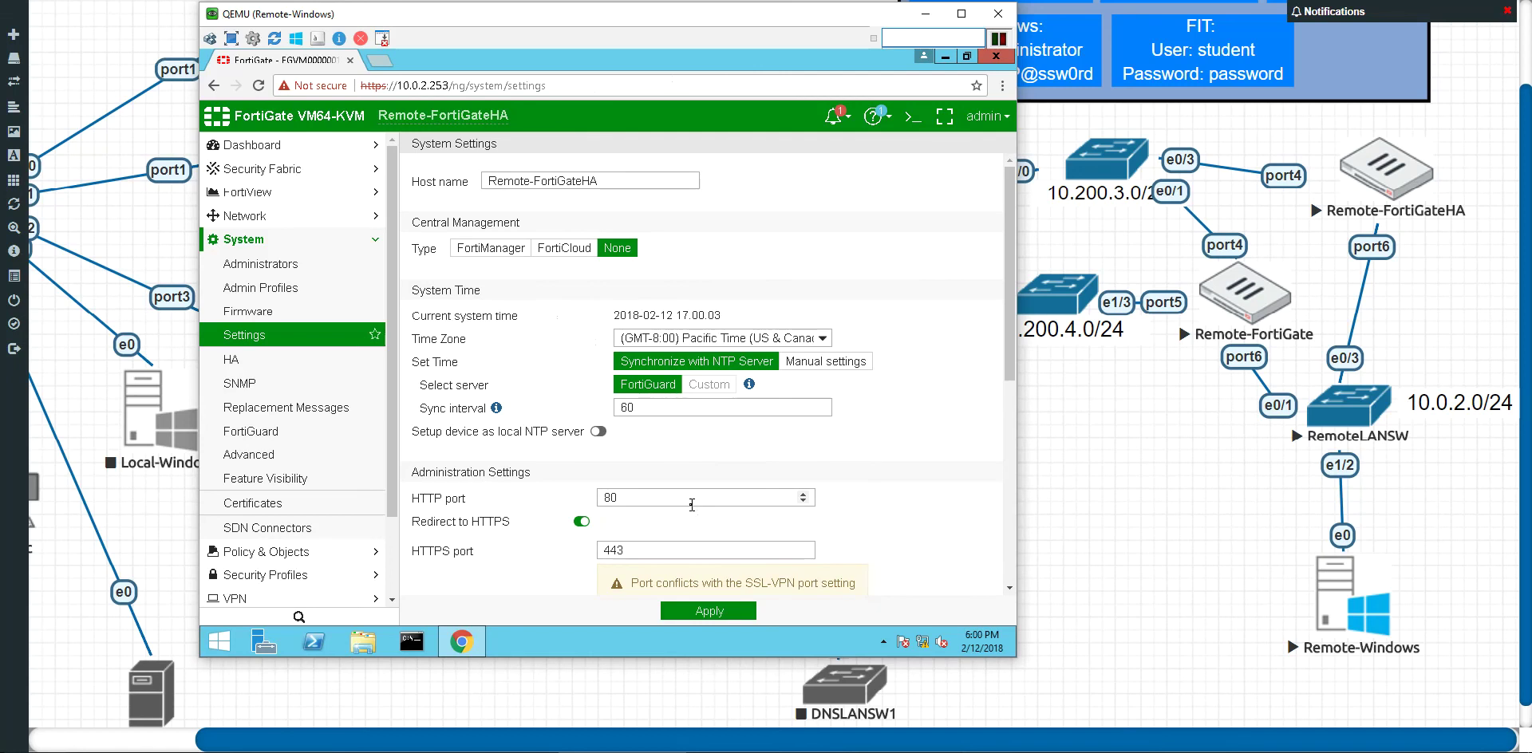
pyautogui.click(286, 150)
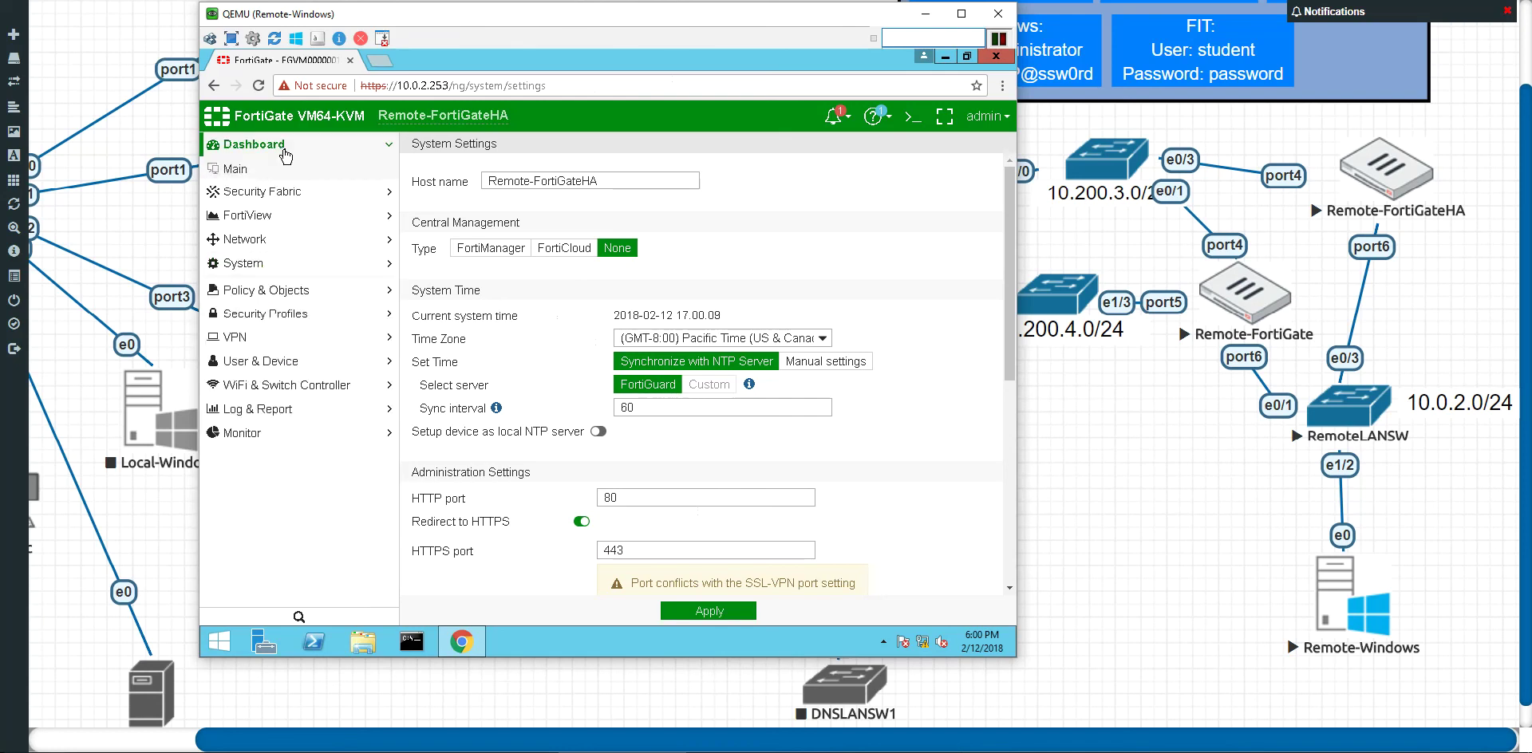